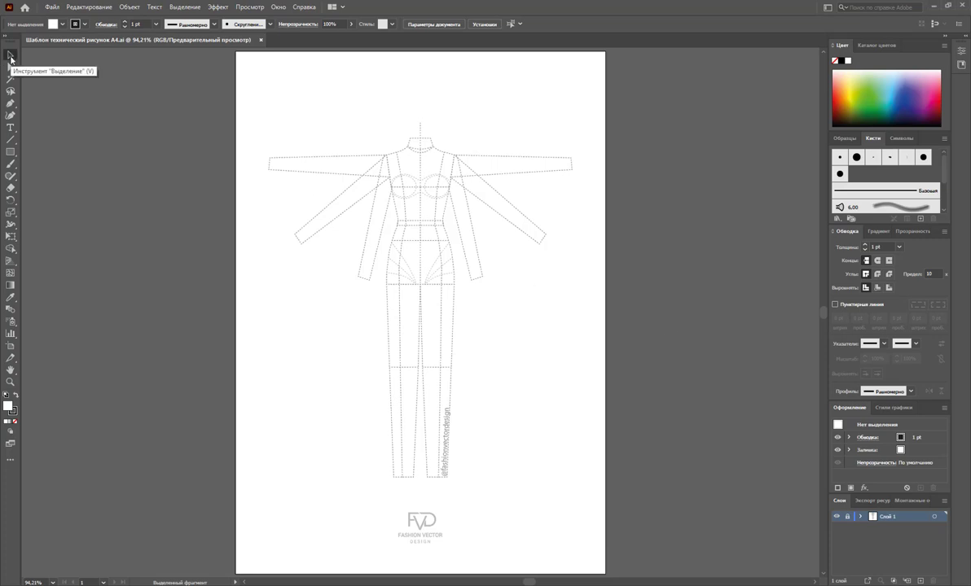
Unlock the croquis layer Слой 1 and switch to the Direct Selection tool.
{"action": "left_click", "coordinate": [11, 57]}
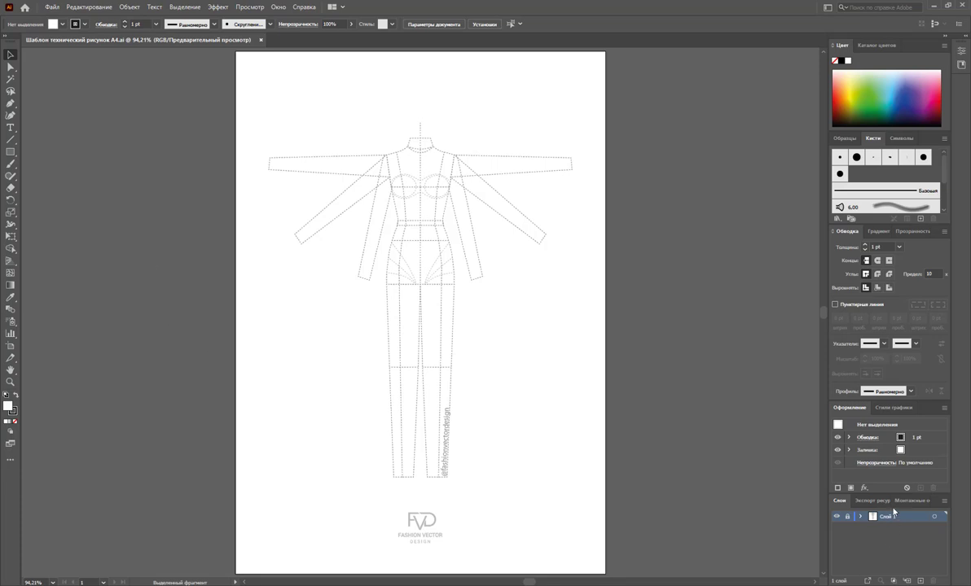
{"action": "left_click", "coordinate": [848, 517]}
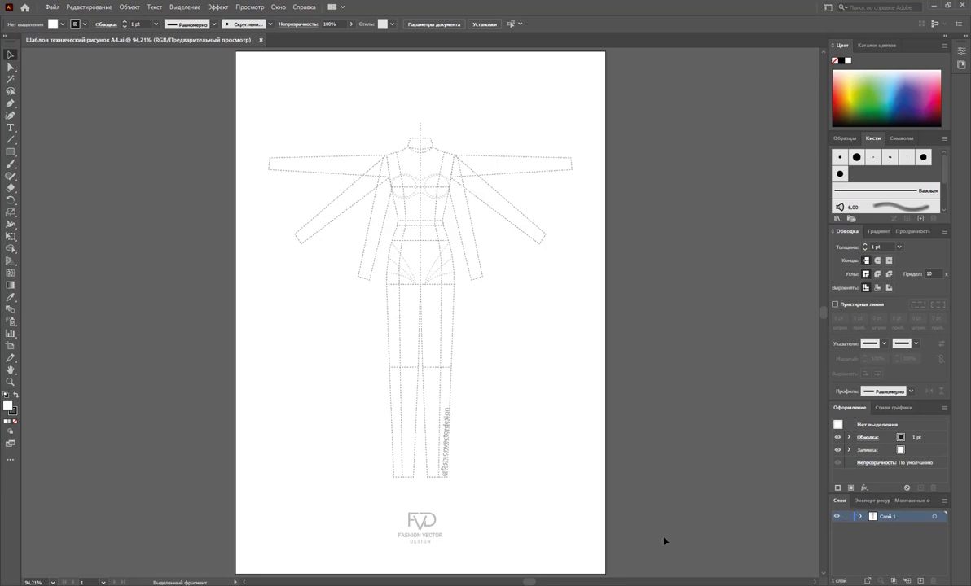
{"action": "left_click", "coordinate": [10, 68]}
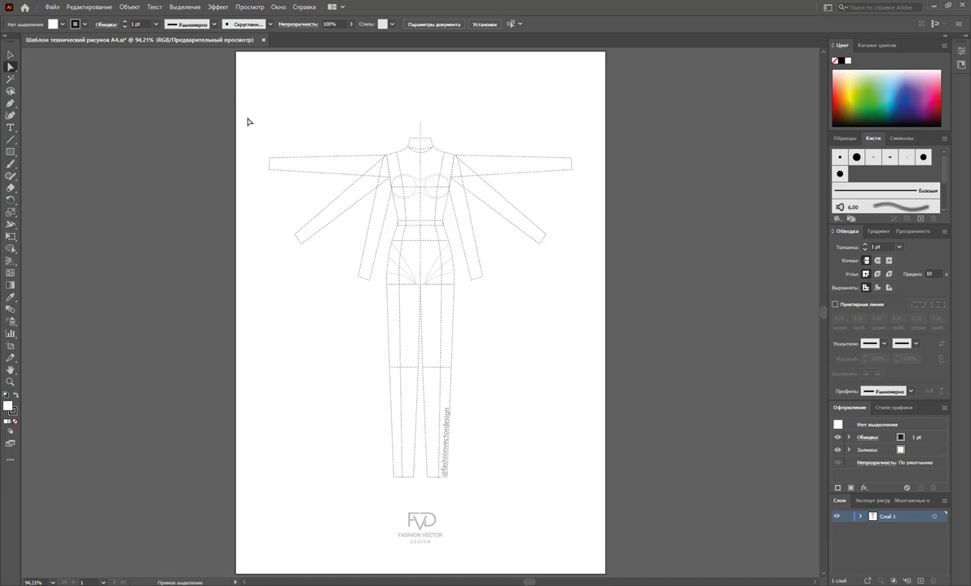
Delete the croquis's left arm, right arm and leg outlines, then clear the selection.
{"action": "left_click_drag", "start_coordinate": [247, 119], "coordinate": [317, 278]}
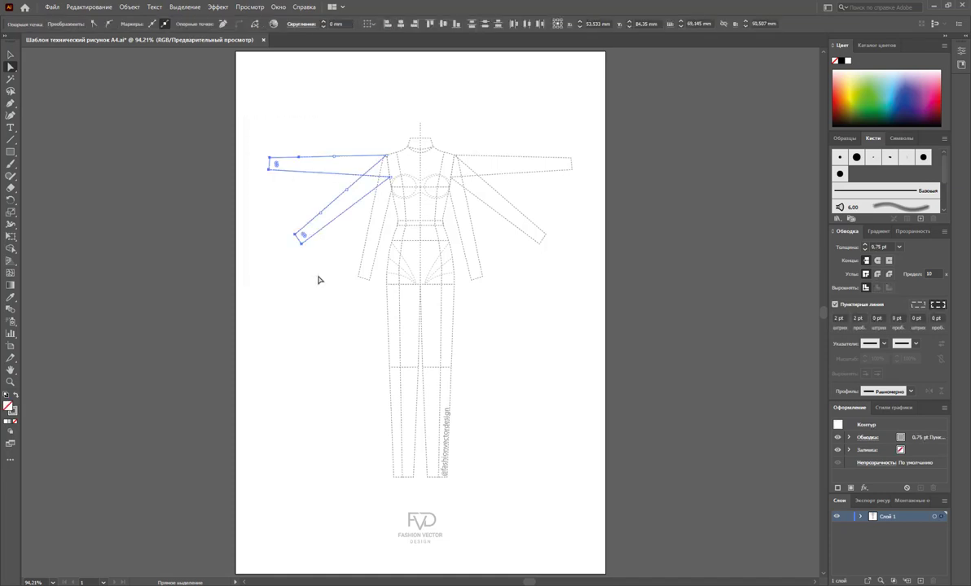
{"action": "key", "text": "Delete"}
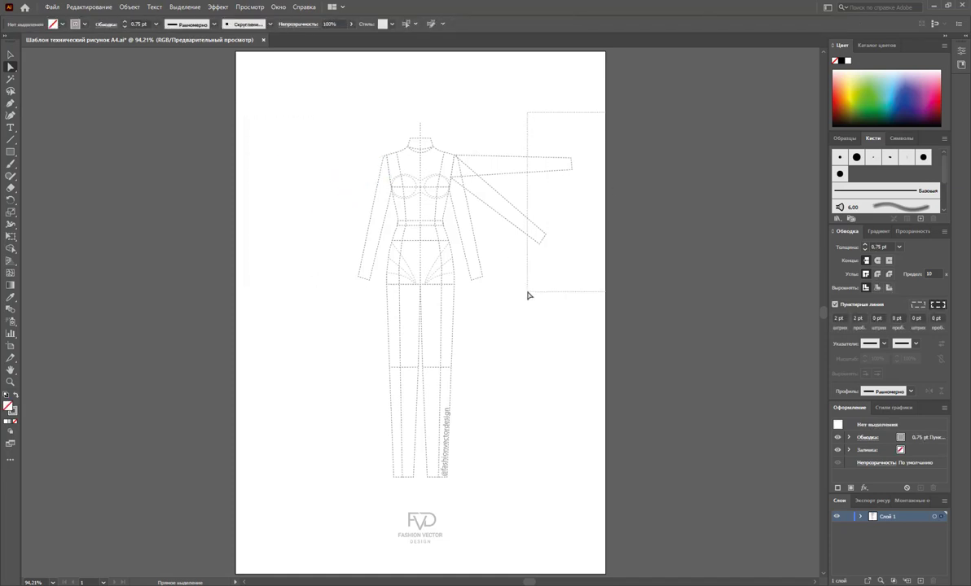
{"action": "left_click_drag", "start_coordinate": [570, 122], "coordinate": [528, 297]}
{"action": "key", "text": "Delete"}
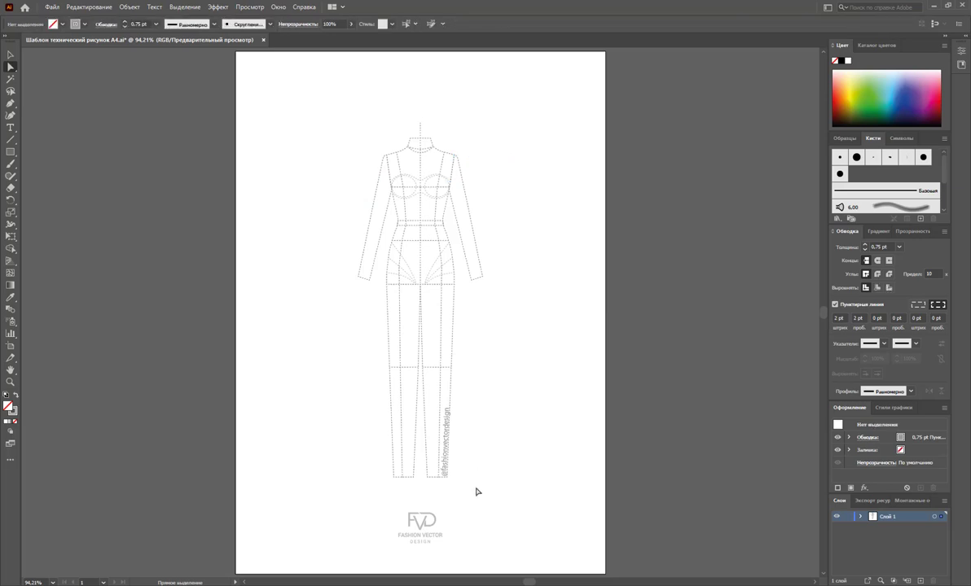
{"action": "left_click_drag", "start_coordinate": [496, 491], "coordinate": [336, 363]}
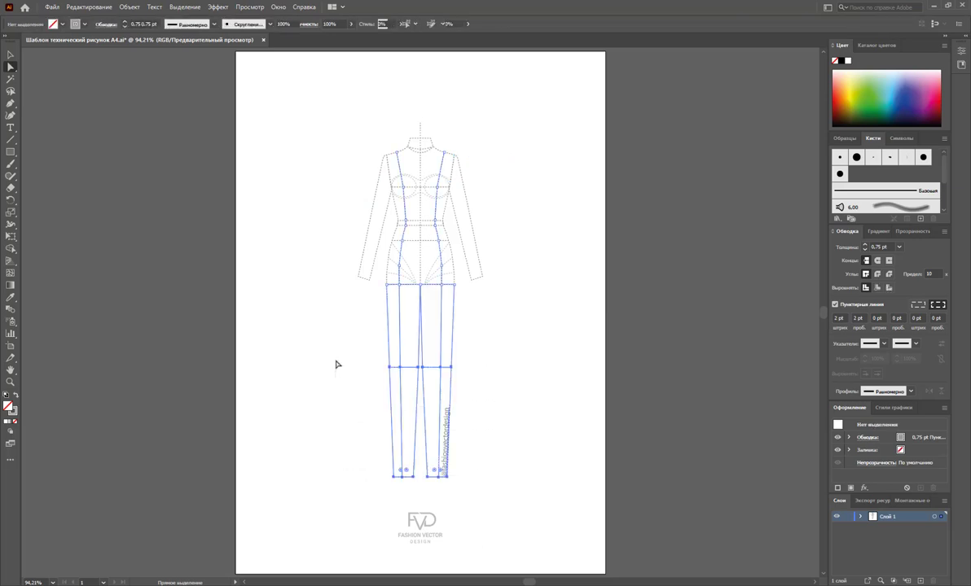
{"action": "key", "text": "Delete"}
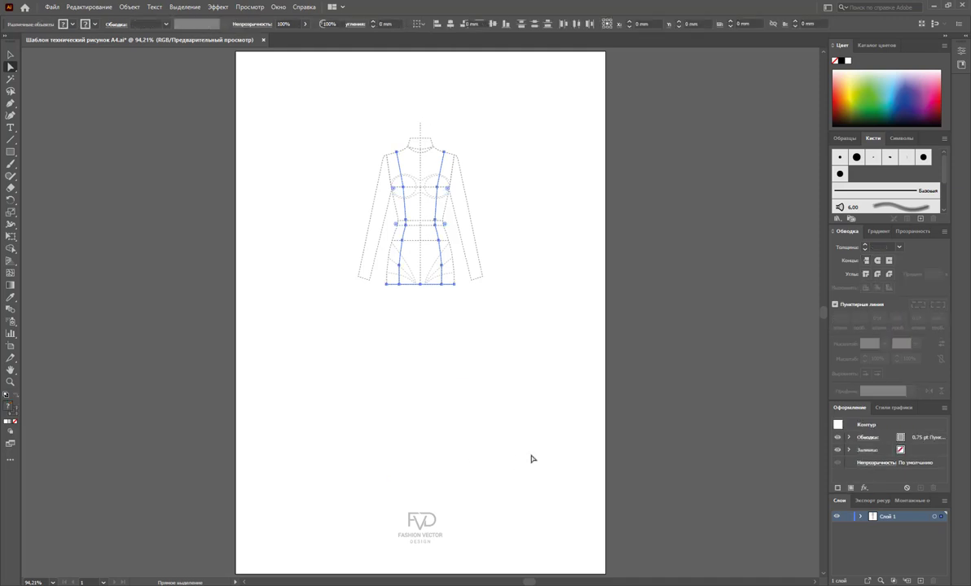
{"action": "left_click", "coordinate": [10, 54]}
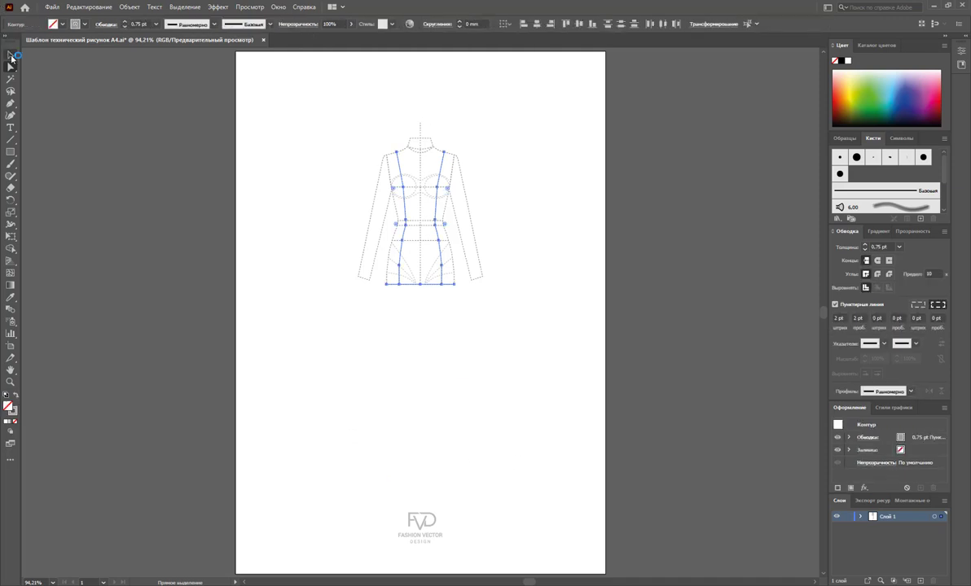
{"action": "left_click", "coordinate": [529, 399]}
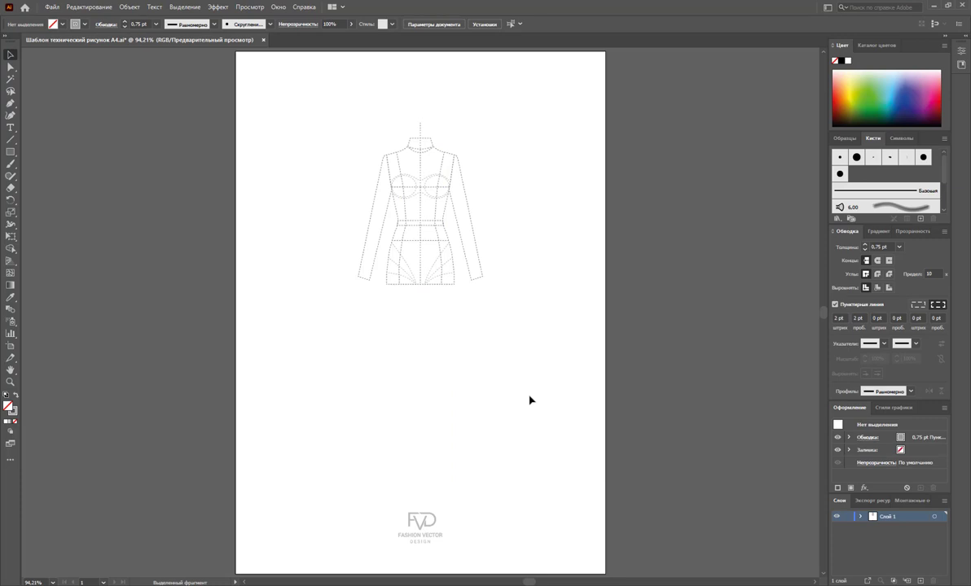
Isolate the figure group and Alt-drag a copy of the torso to the right.
{"action": "double_click", "coordinate": [421, 262]}
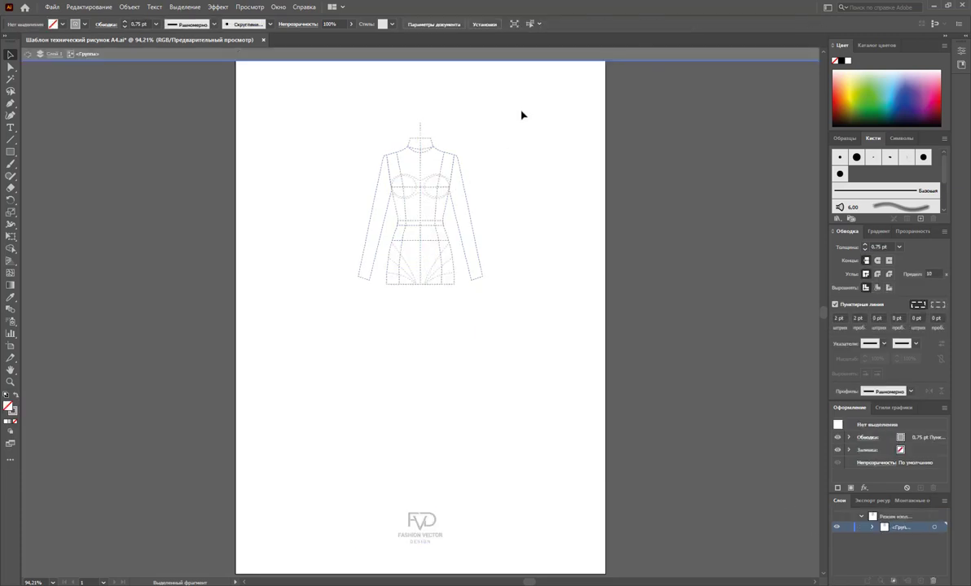
{"action": "left_click_drag", "start_coordinate": [522, 115], "coordinate": [328, 336]}
{"action": "mouse_move", "coordinate": [422, 232]}
{"action": "left_mouse_down"}
{"action": "mouse_move", "coordinate": [324, 282]}
{"action": "mouse_move", "coordinate": [513, 266]}
{"action": "left_mouse_up"}
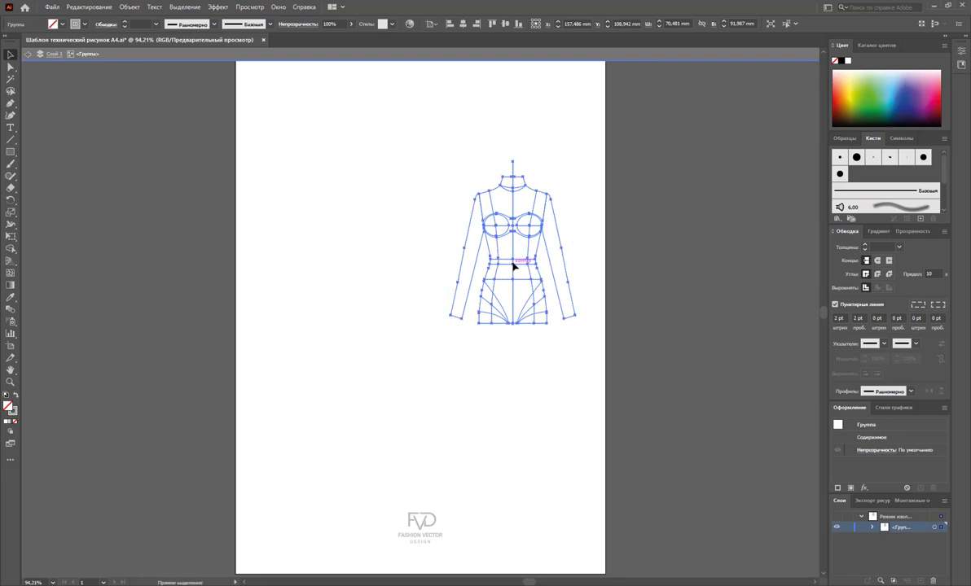
{"action": "key", "text": "ctrl+z"}
{"action": "left_click_drag", "start_coordinate": [325, 259], "coordinate": [493, 260]}
{"action": "key", "text": "ctrl+z"}
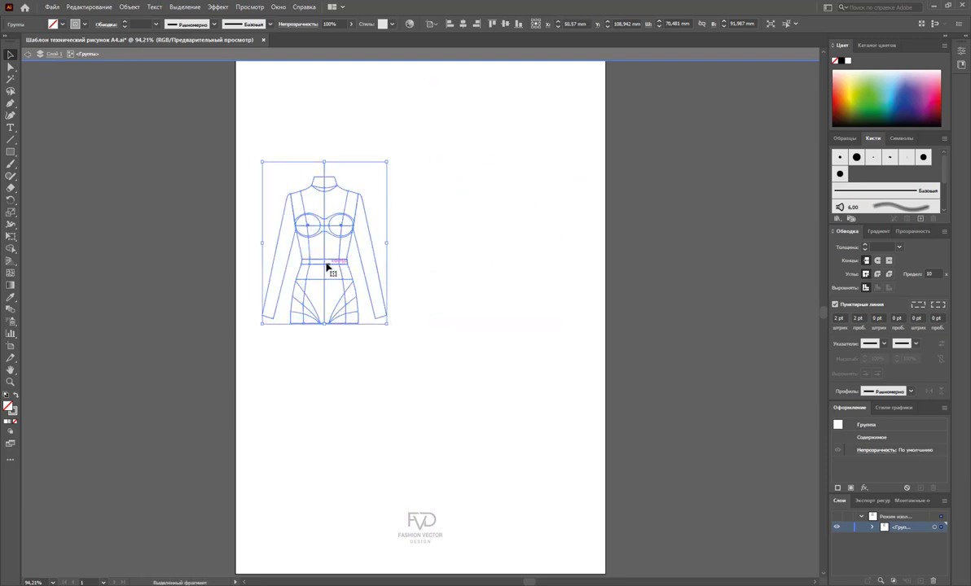
{"action": "left_click_drag", "start_coordinate": [368, 269], "coordinate": [466, 274]}
Move both torso figures up near the page top and exit isolation mode.
{"action": "left_click", "coordinate": [545, 147]}
{"action": "left_click_drag", "start_coordinate": [547, 143], "coordinate": [231, 376]}
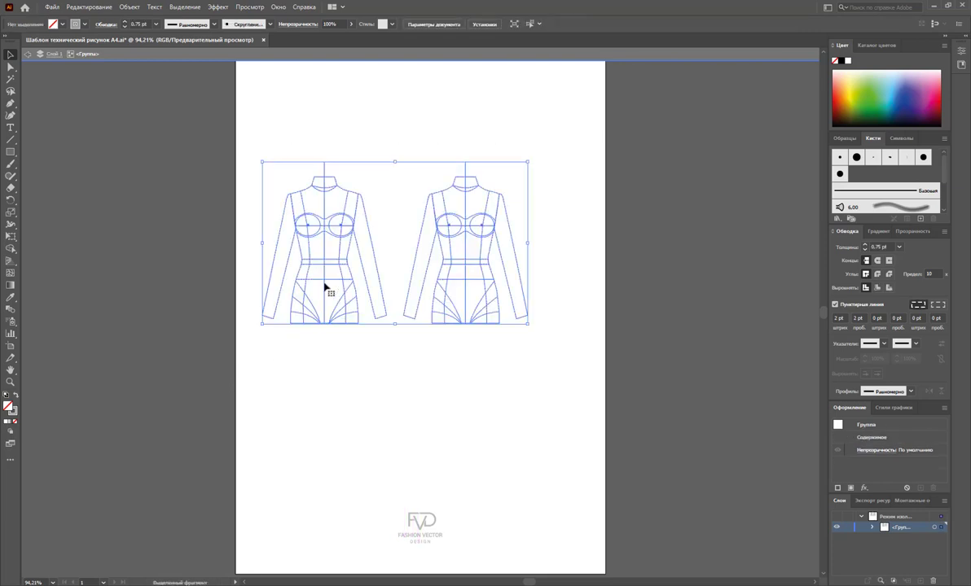
{"action": "left_click_drag", "start_coordinate": [324, 287], "coordinate": [350, 217]}
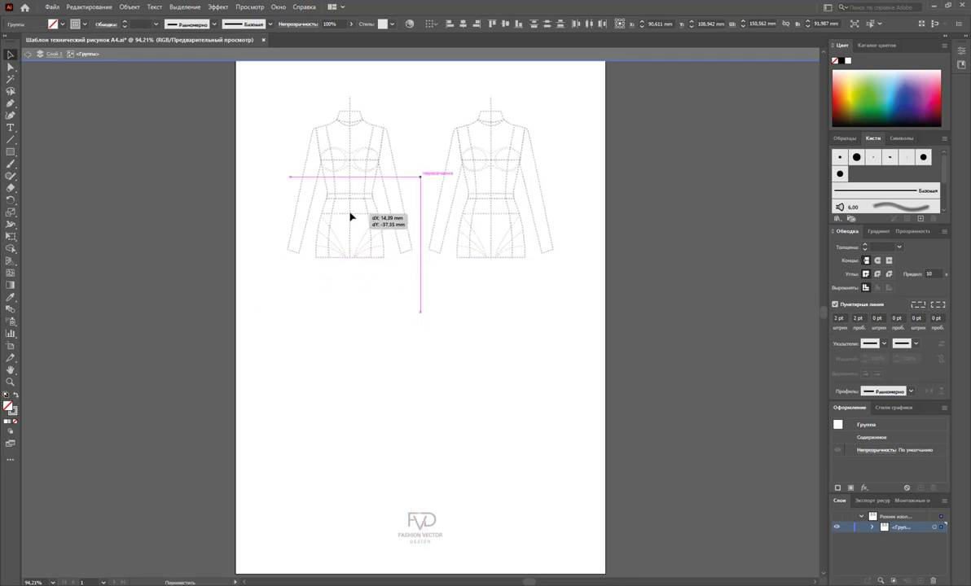
{"action": "left_click_drag", "start_coordinate": [350, 217], "coordinate": [351, 218]}
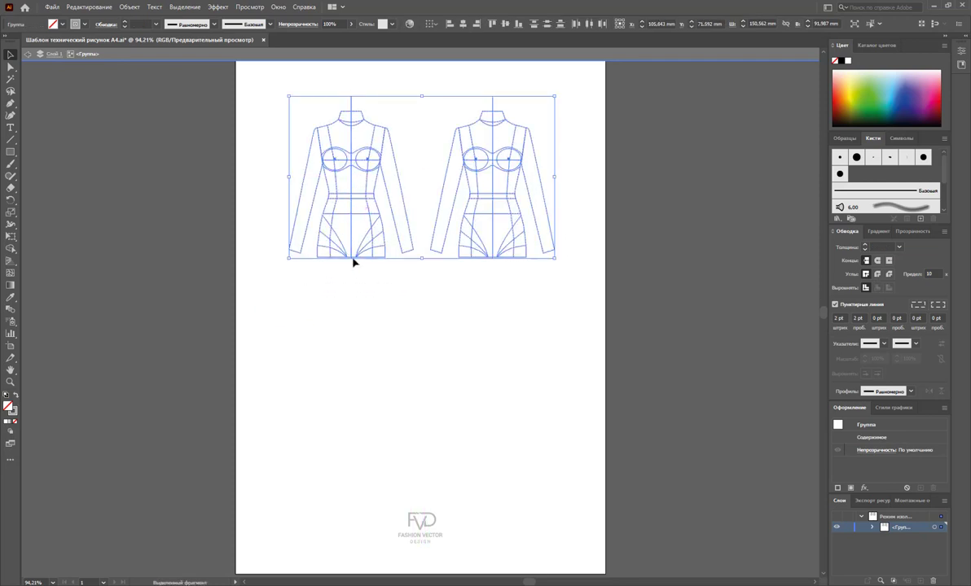
{"action": "left_click", "coordinate": [537, 405]}
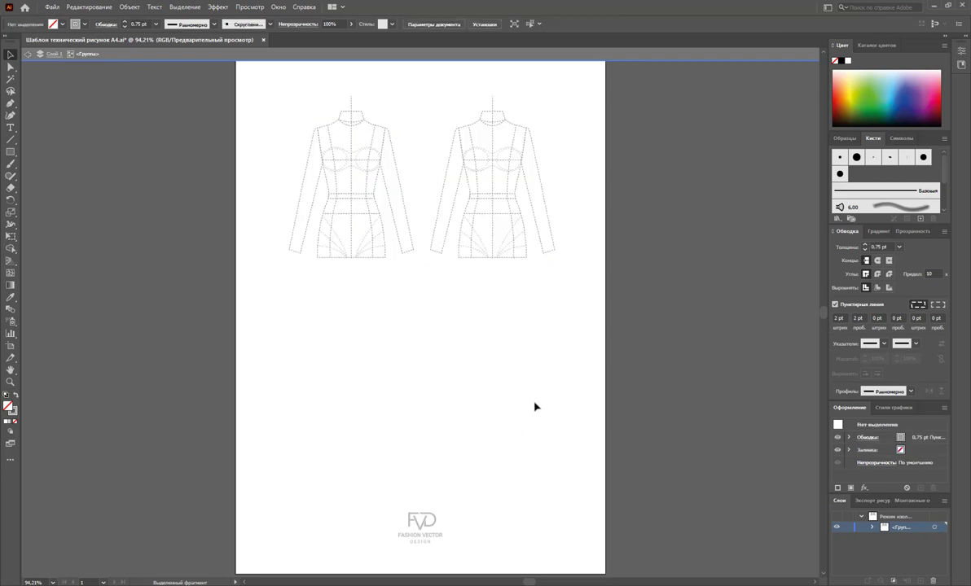
{"action": "double_click", "coordinate": [534, 406]}
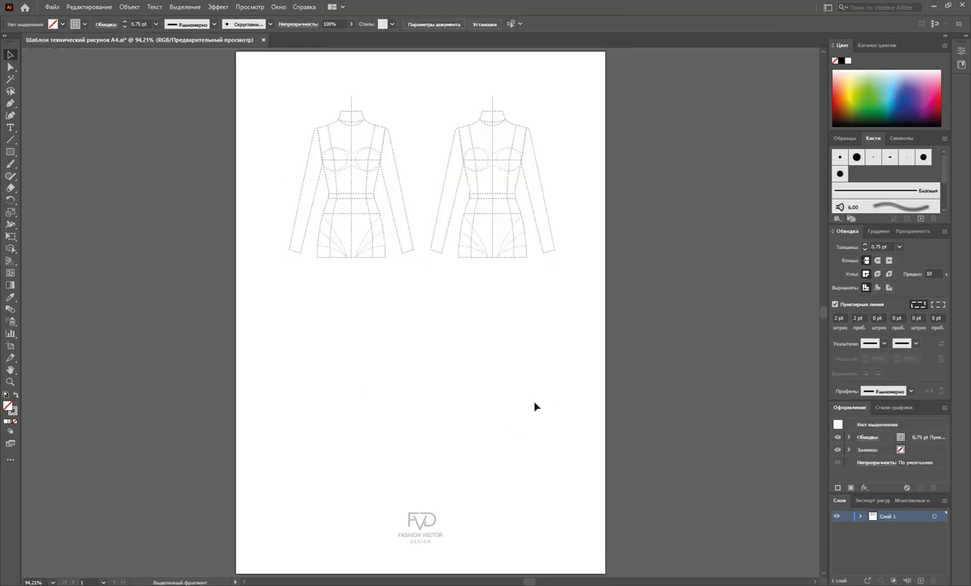
Lock Слой 1, add a new layer above it, and zoom in on the two figures.
{"action": "left_click", "coordinate": [851, 518]}
{"action": "left_click", "coordinate": [920, 581]}
{"action": "left_click", "coordinate": [11, 103]}
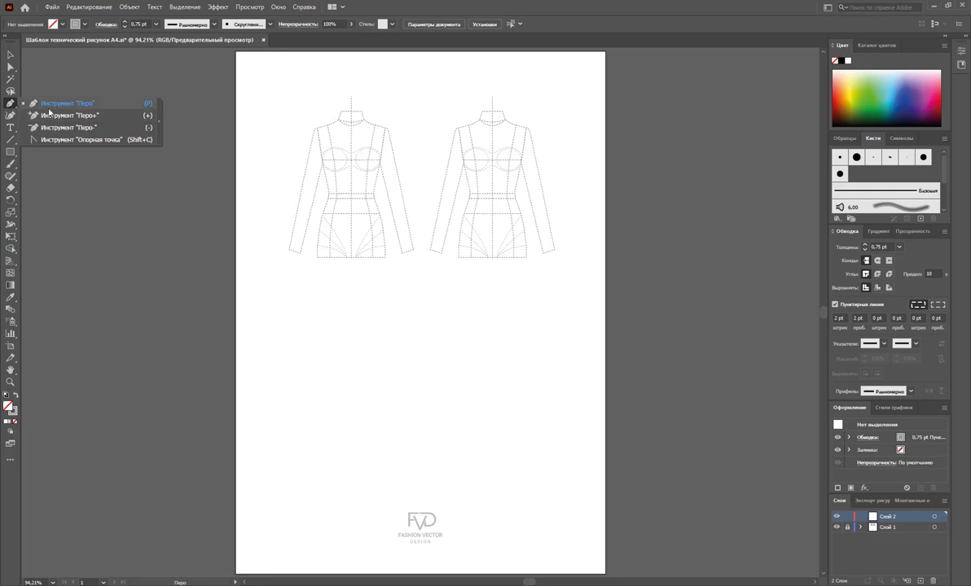
{"action": "left_click", "coordinate": [11, 383]}
{"action": "left_click_drag", "start_coordinate": [371, 177], "coordinate": [493, 269]}
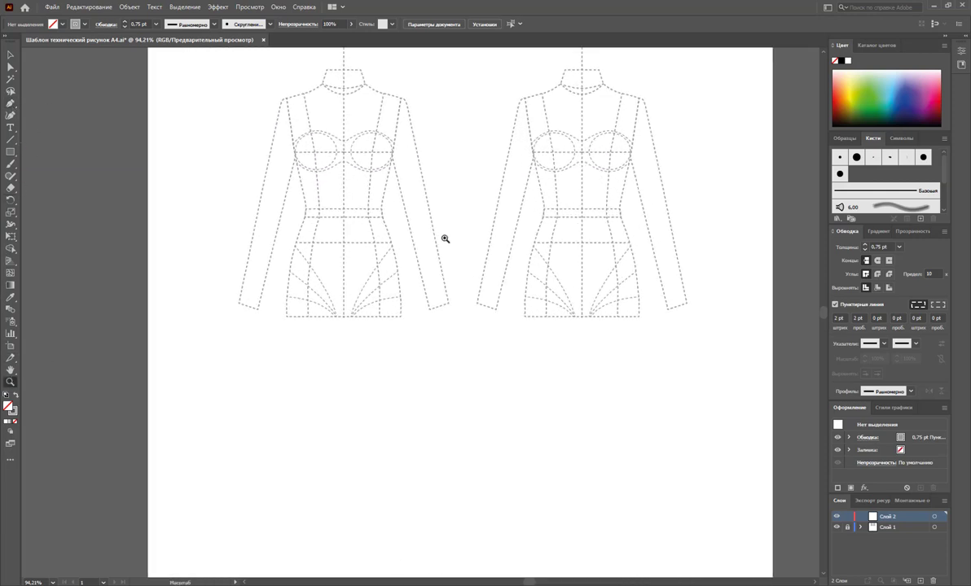
{"action": "scroll", "coordinate": [488, 249], "scroll_direction": "up", "scroll_amount": 3}
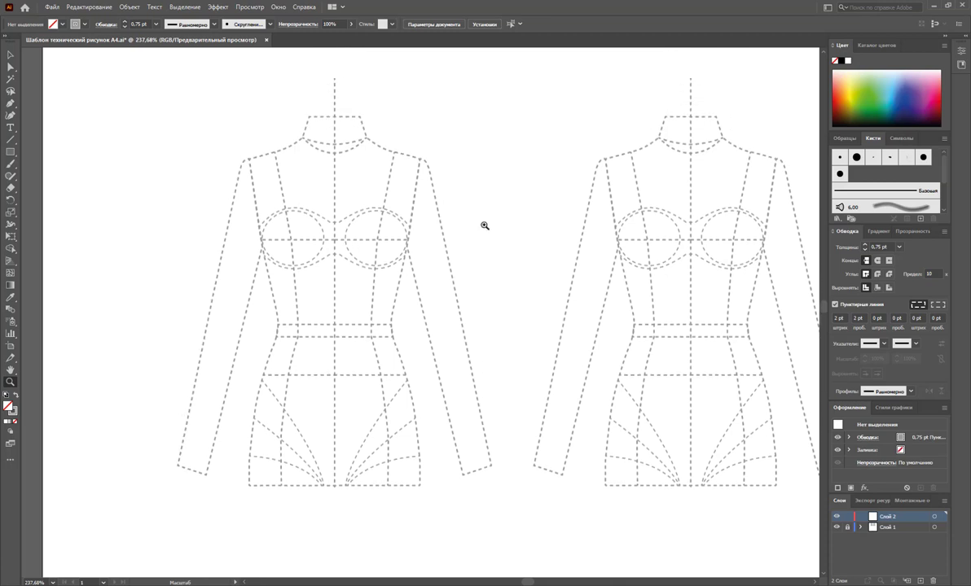
Select the Pen tool to trace the bodysuit outline.
{"action": "left_click", "coordinate": [11, 105]}
Start the neckline path at centre front and make its stroke solid instead of dashed.
{"action": "left_click", "coordinate": [333, 165]}
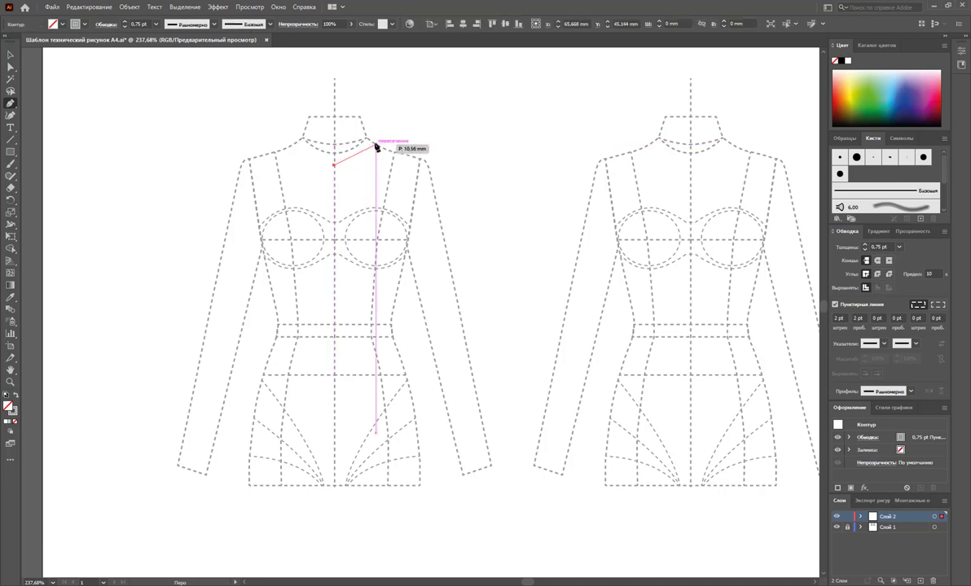
{"action": "left_click_drag", "start_coordinate": [375, 146], "coordinate": [390, 124]}
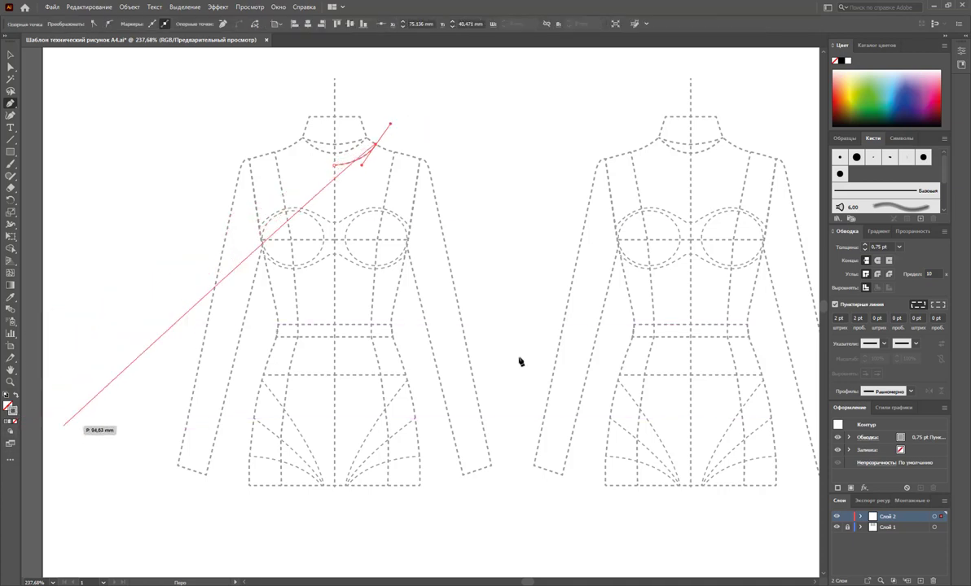
{"action": "left_click", "coordinate": [845, 139]}
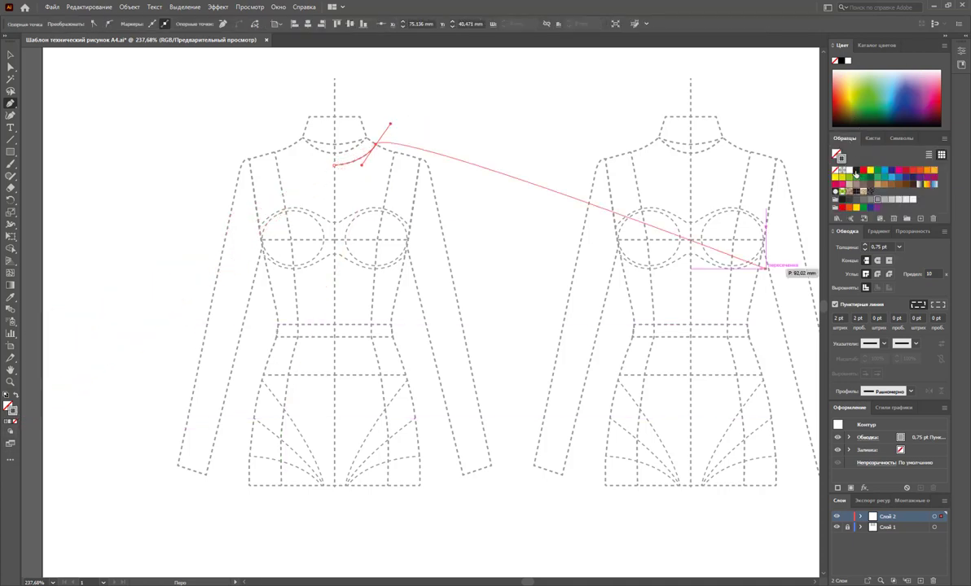
{"action": "left_click", "coordinate": [834, 305]}
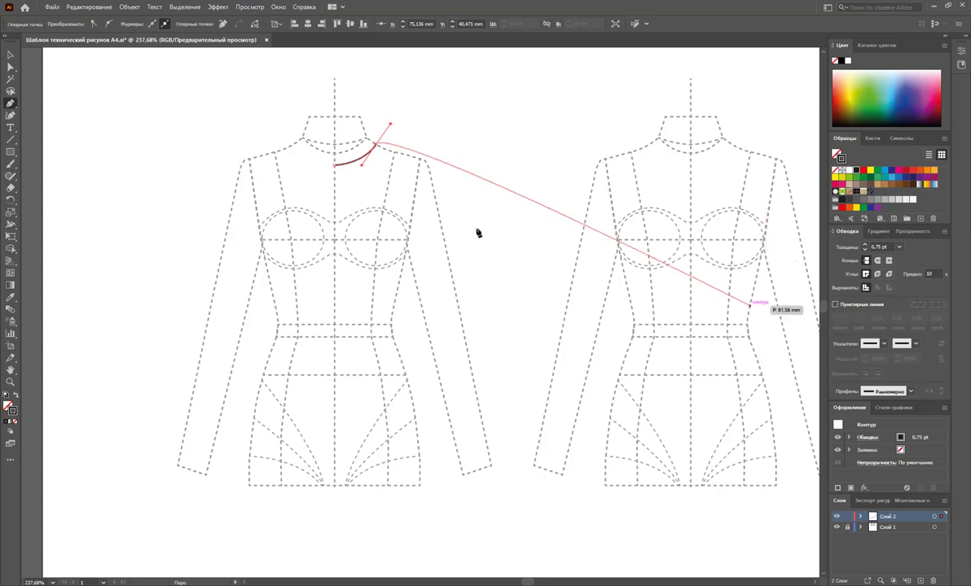
Trace shoulder, armhole, waisted side seam, hem hook and crotch, closing at the neckline start.
{"action": "left_click", "coordinate": [425, 163]}
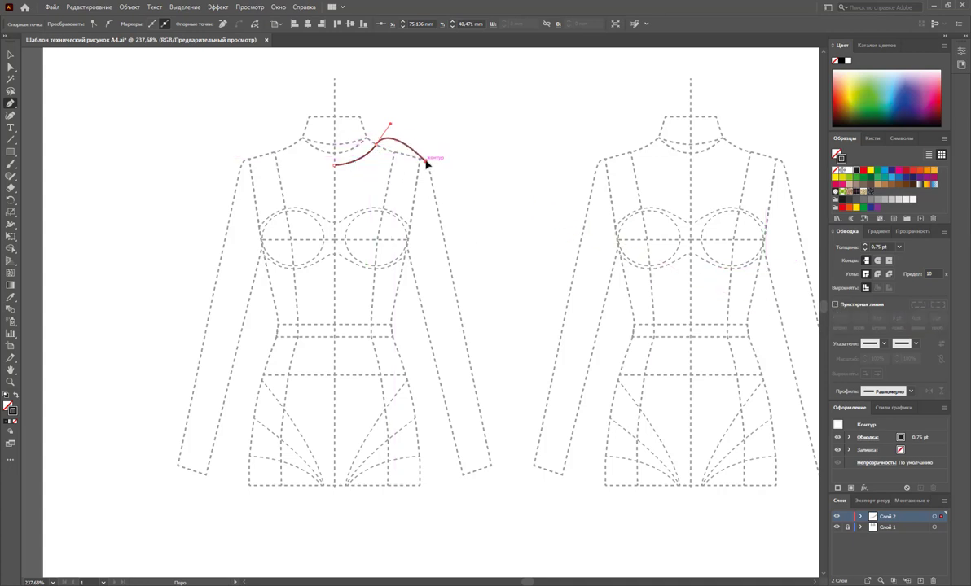
{"action": "left_click", "coordinate": [410, 258]}
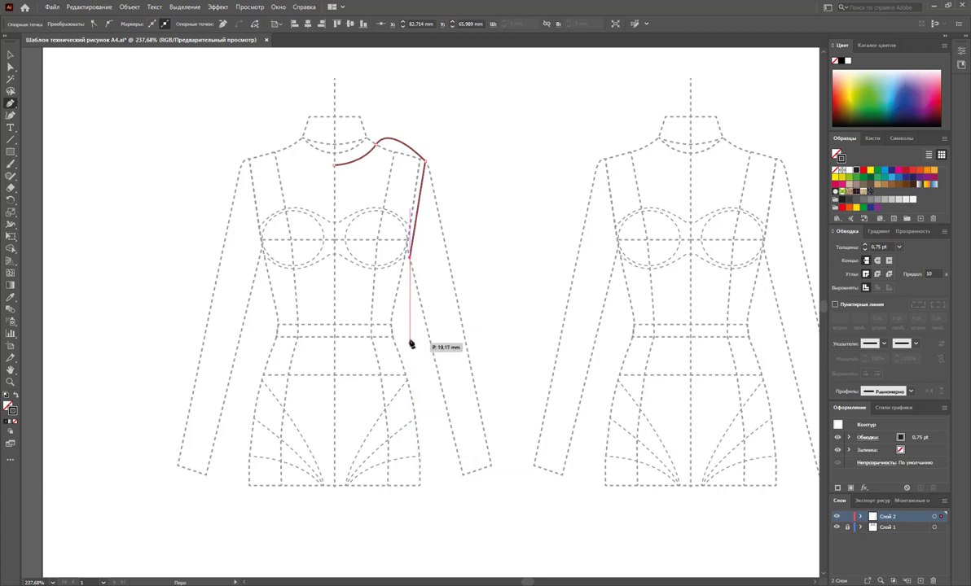
{"action": "left_click_drag", "start_coordinate": [410, 352], "coordinate": [411, 362]}
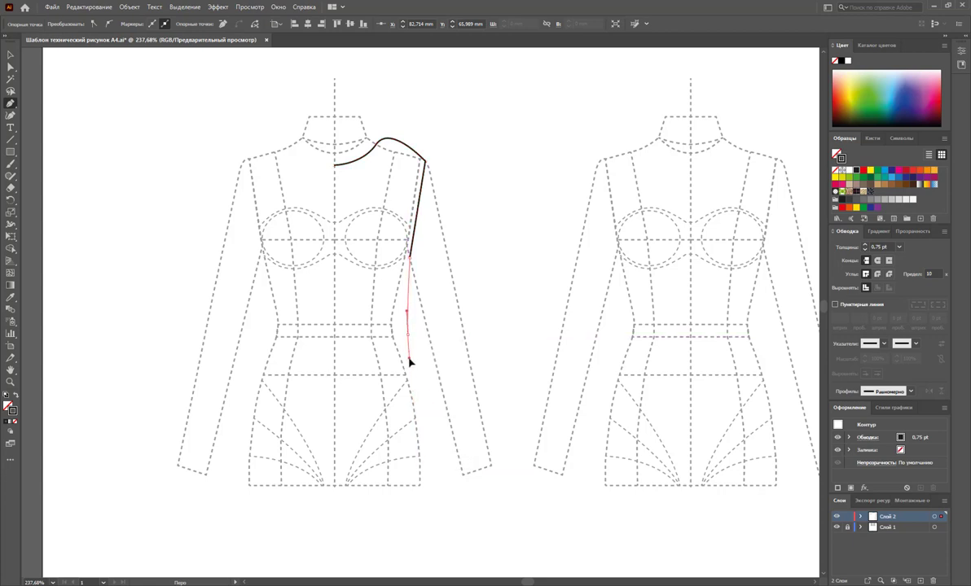
{"action": "left_click", "coordinate": [423, 450]}
{"action": "left_click", "coordinate": [425, 471]}
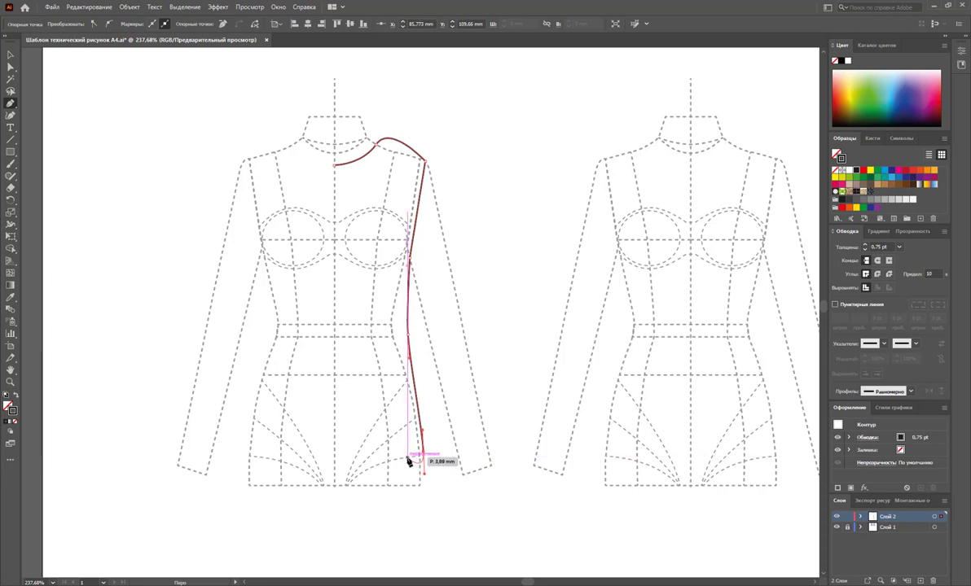
{"action": "left_click_drag", "start_coordinate": [410, 456], "coordinate": [396, 462]}
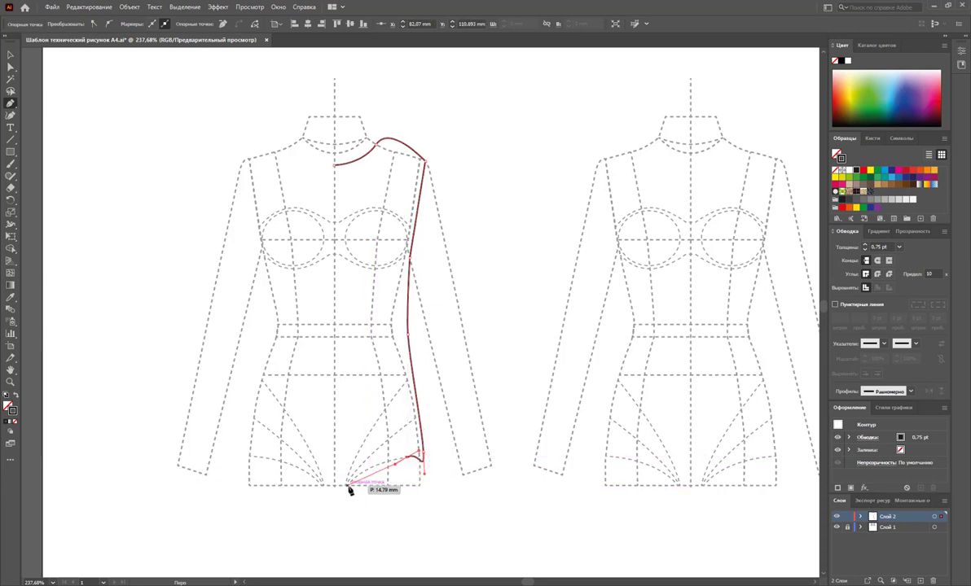
{"action": "left_click_drag", "start_coordinate": [337, 486], "coordinate": [289, 489]}
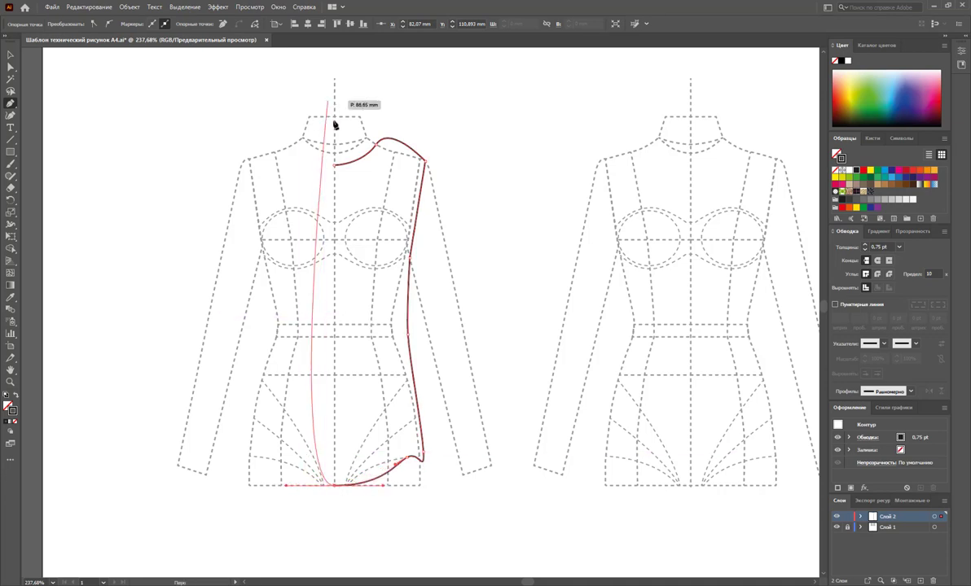
{"action": "left_click", "coordinate": [334, 166]}
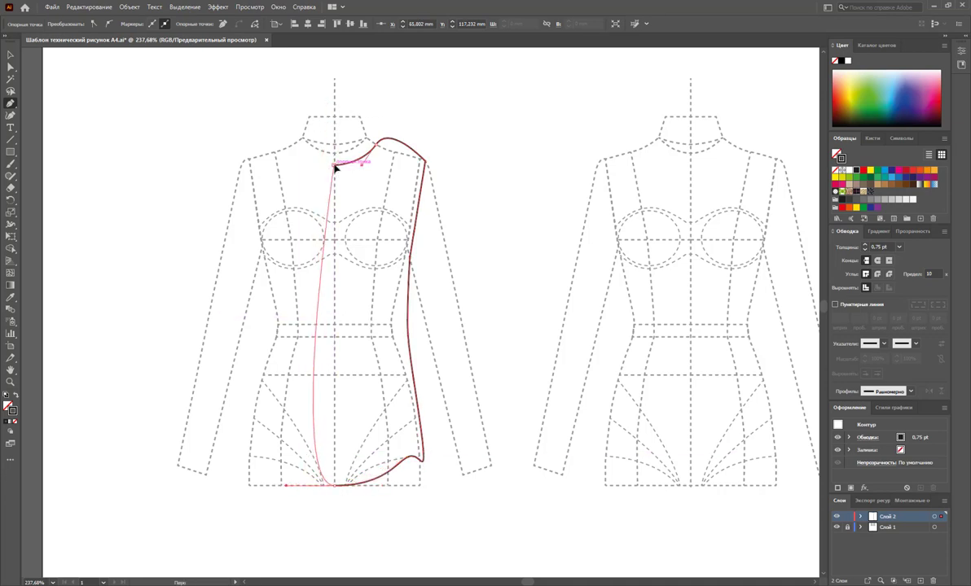
Tear off the Pen tools flyout and convert the centre-front and hem anchors.
{"action": "left_click", "coordinate": [14, 108]}
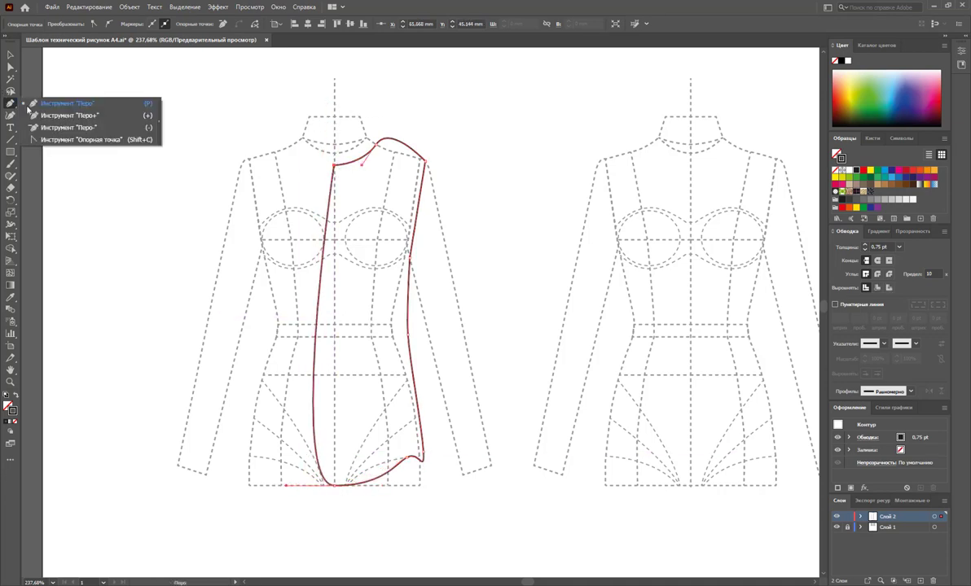
{"action": "left_click", "coordinate": [159, 126]}
{"action": "left_click_drag", "start_coordinate": [53, 112], "coordinate": [76, 78]}
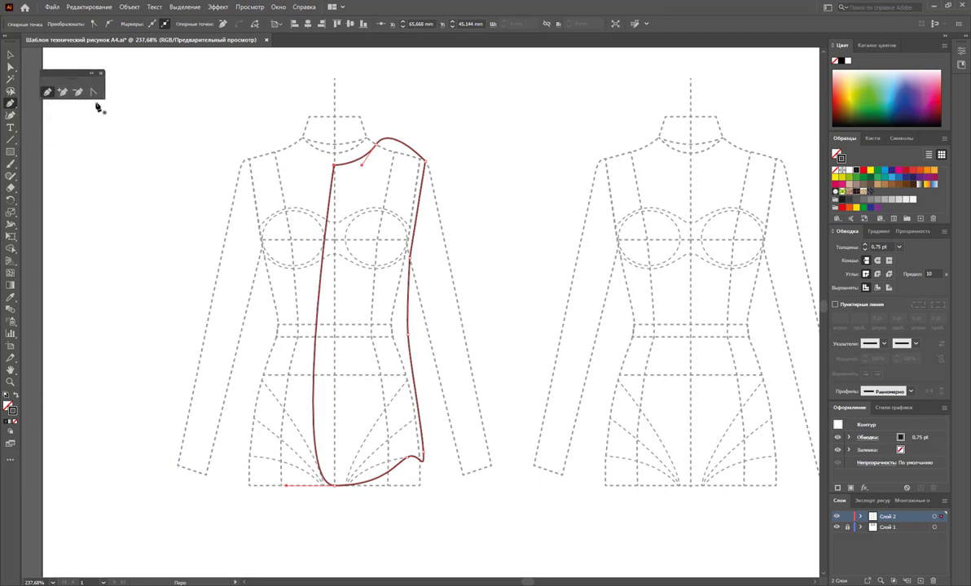
{"action": "left_click", "coordinate": [94, 91]}
{"action": "left_click", "coordinate": [334, 485]}
{"action": "left_click", "coordinate": [411, 458]}
{"action": "left_click_drag", "start_coordinate": [411, 459], "coordinate": [423, 482]}
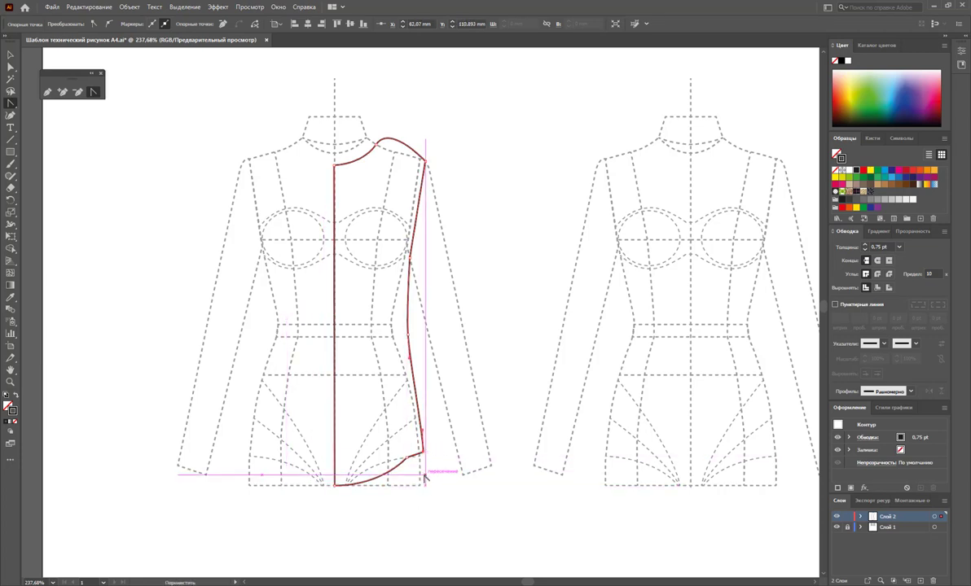
{"action": "left_click", "coordinate": [403, 462]}
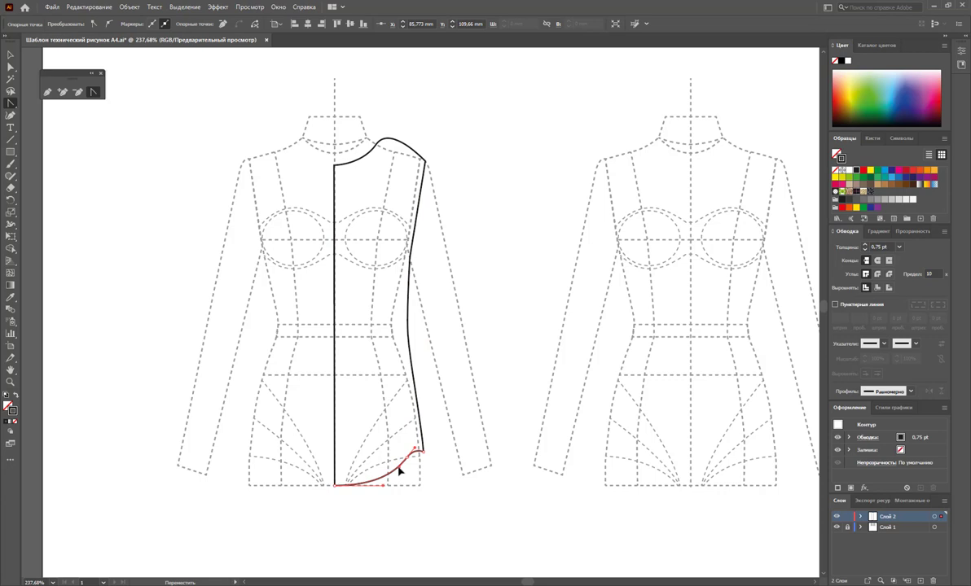
Make the shoulder point a sharp corner and restore the outline after stray edits.
{"action": "key", "text": "ctrl+a"}
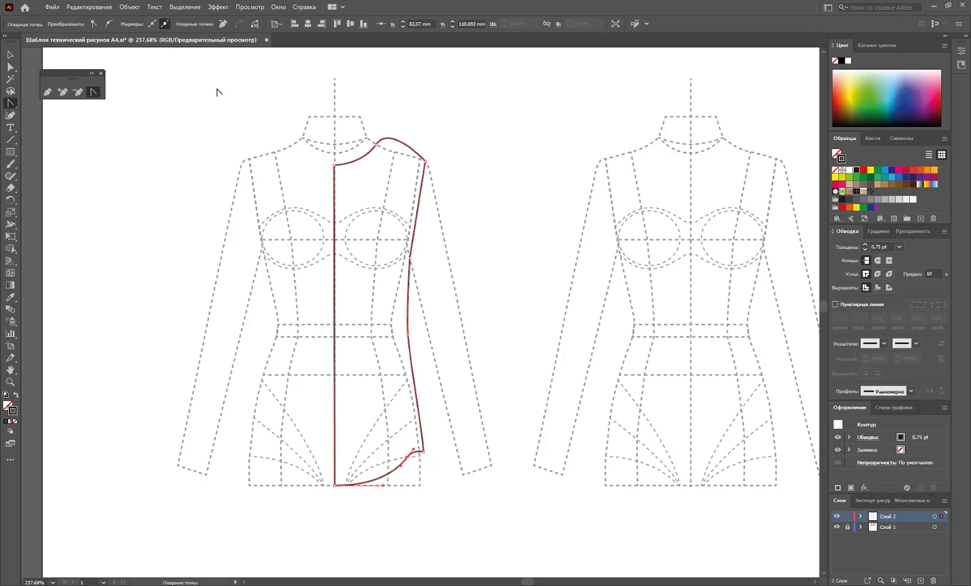
{"action": "left_click_drag", "start_coordinate": [377, 142], "coordinate": [395, 123]}
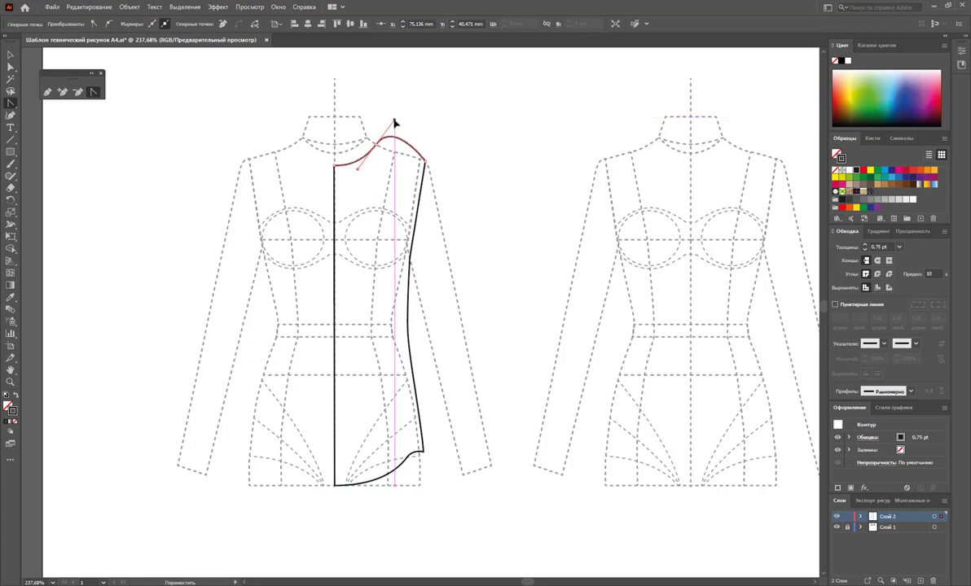
{"action": "key", "text": "ctrl+z"}
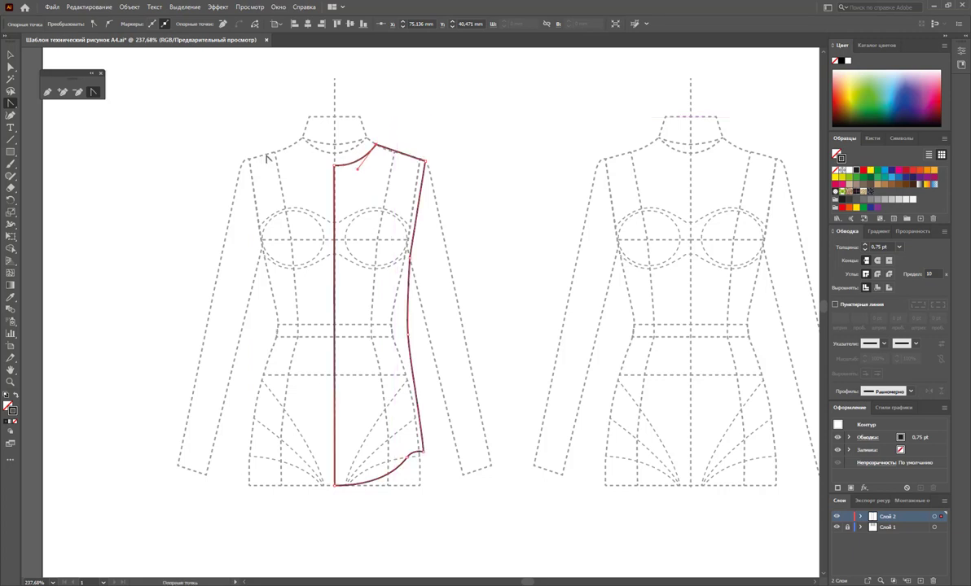
{"action": "left_click", "coordinate": [10, 68]}
{"action": "left_click", "coordinate": [510, 503]}
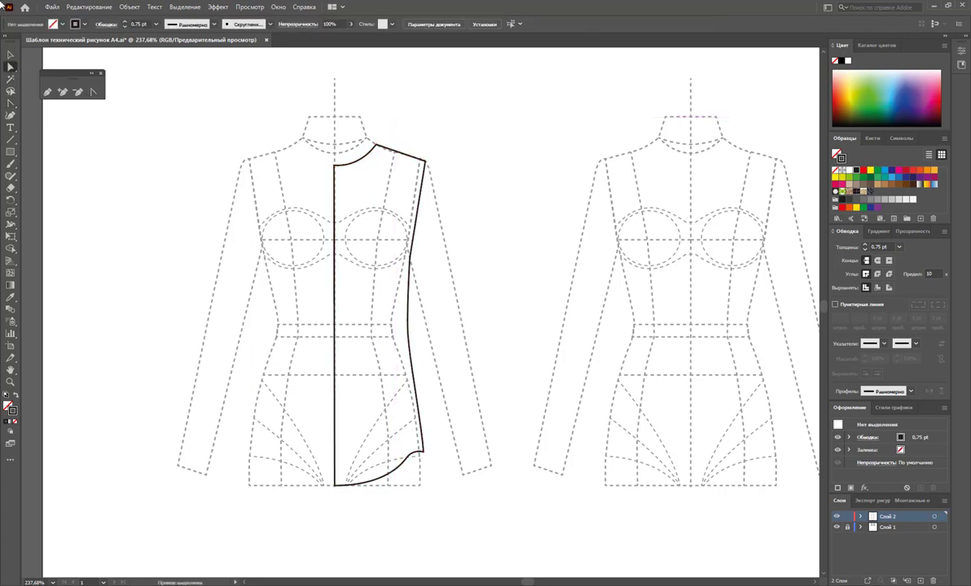
{"action": "left_click", "coordinate": [10, 54]}
{"action": "left_click_drag", "start_coordinate": [485, 154], "coordinate": [353, 229]}
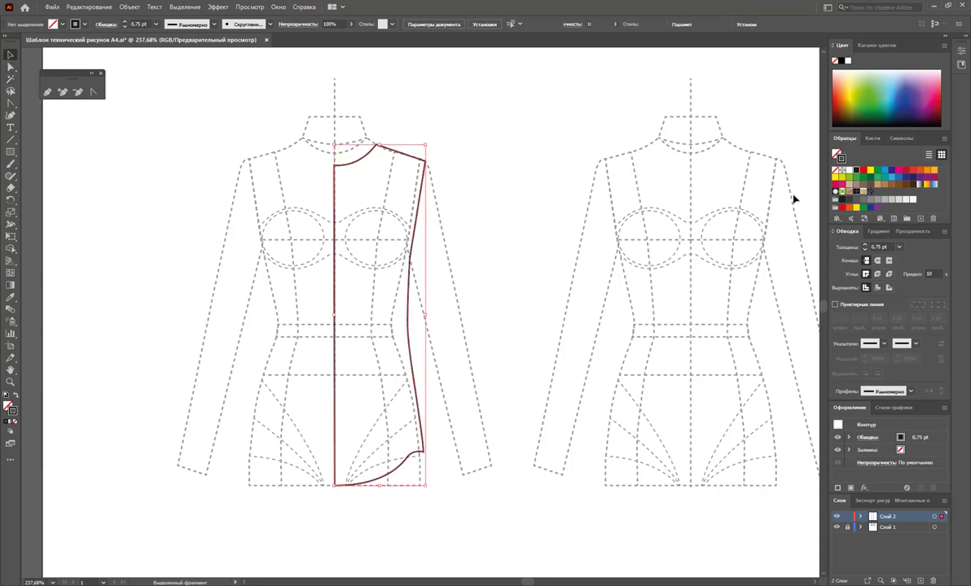
{"action": "left_click", "coordinate": [480, 188]}
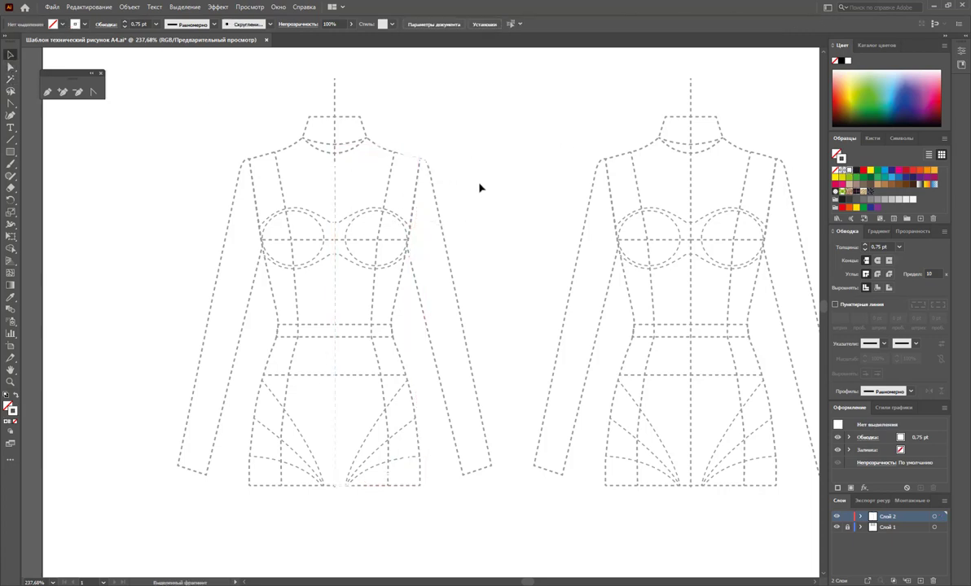
{"action": "key", "text": "ctrl+z"}
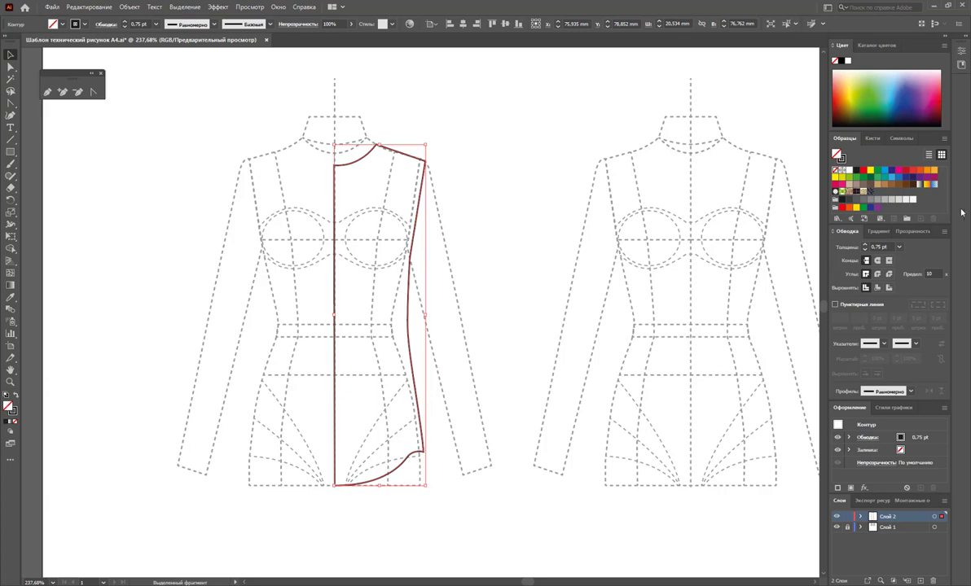
Try a white fill on the bodice outline, then set its fill to none.
{"action": "left_click", "coordinate": [856, 173]}
{"action": "left_click", "coordinate": [574, 155]}
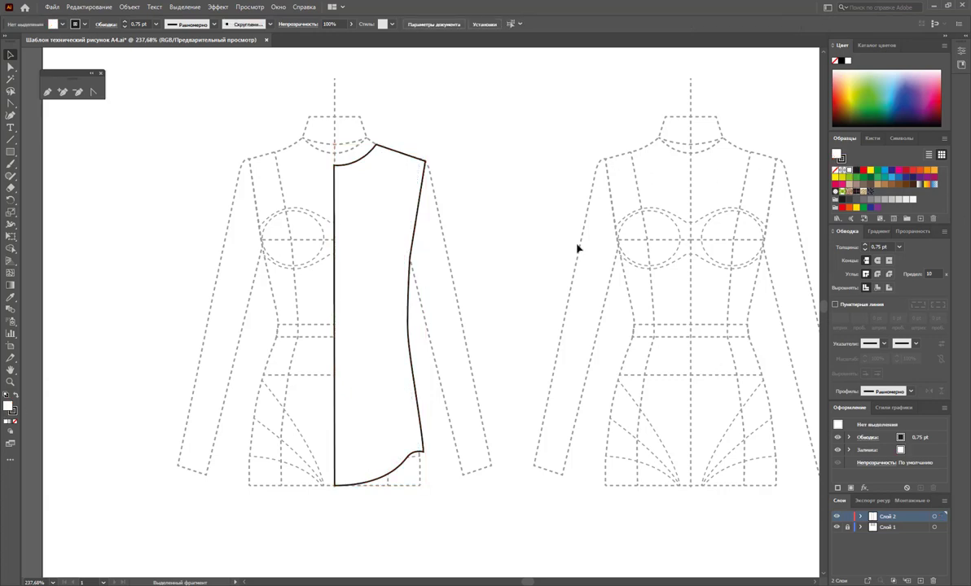
{"action": "left_click", "coordinate": [11, 67]}
{"action": "left_click", "coordinate": [377, 316]}
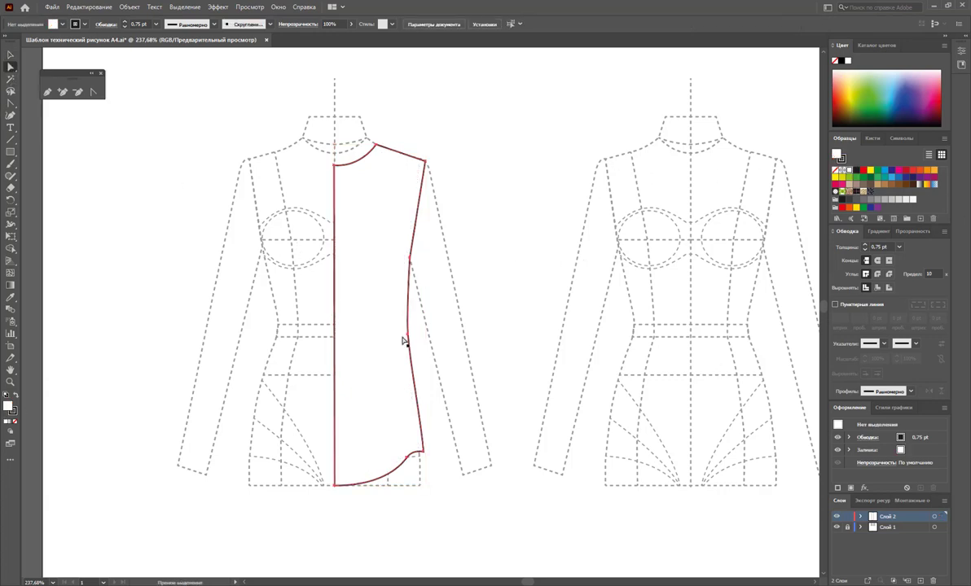
{"action": "left_click", "coordinate": [13, 421]}
Refine the waist side-seam point and the hem's right-end curve, then deselect.
{"action": "left_click_drag", "start_coordinate": [411, 337], "coordinate": [410, 347]}
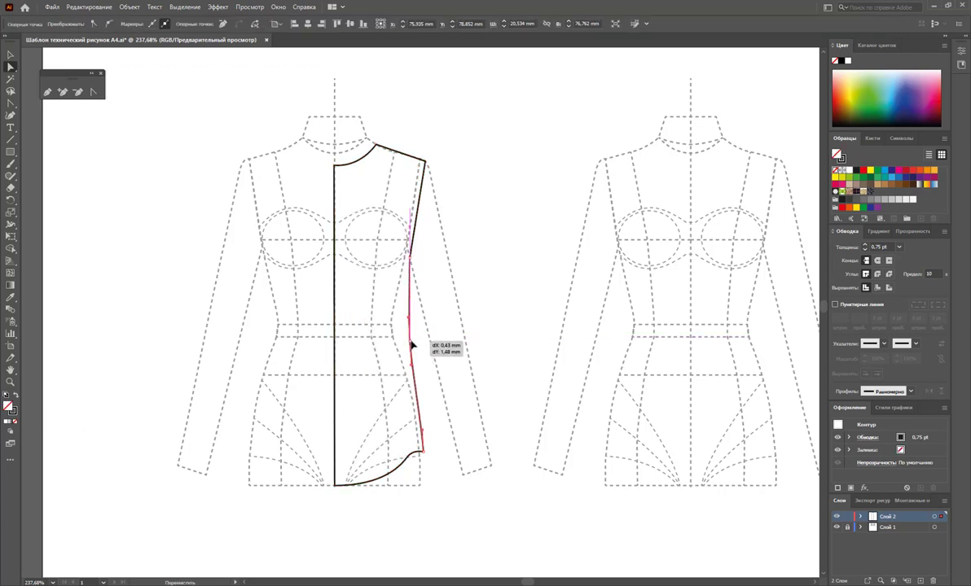
{"action": "left_click_drag", "start_coordinate": [410, 346], "coordinate": [408, 347]}
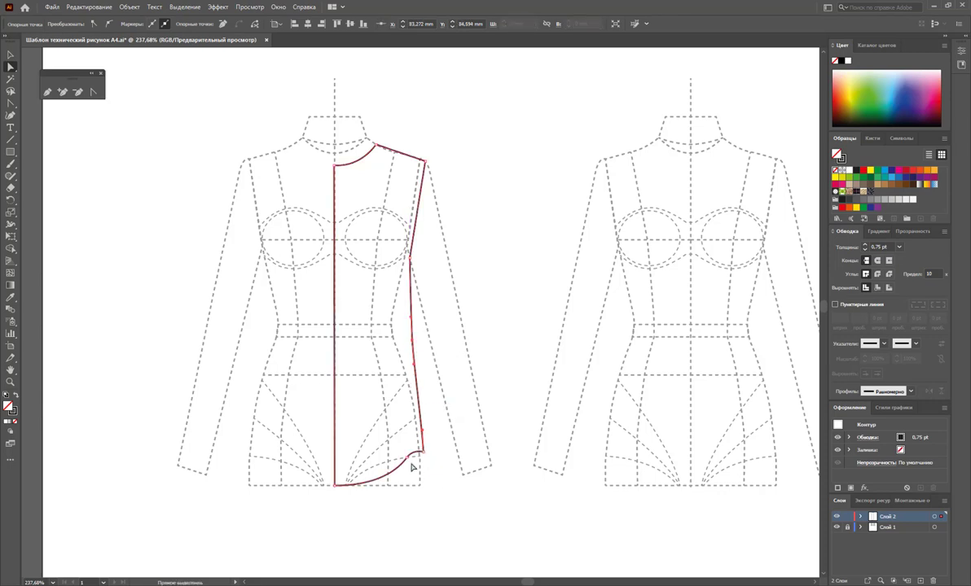
{"action": "left_click_drag", "start_coordinate": [412, 467], "coordinate": [422, 466]}
{"action": "key", "text": "Down"}
{"action": "key", "text": "Down"}
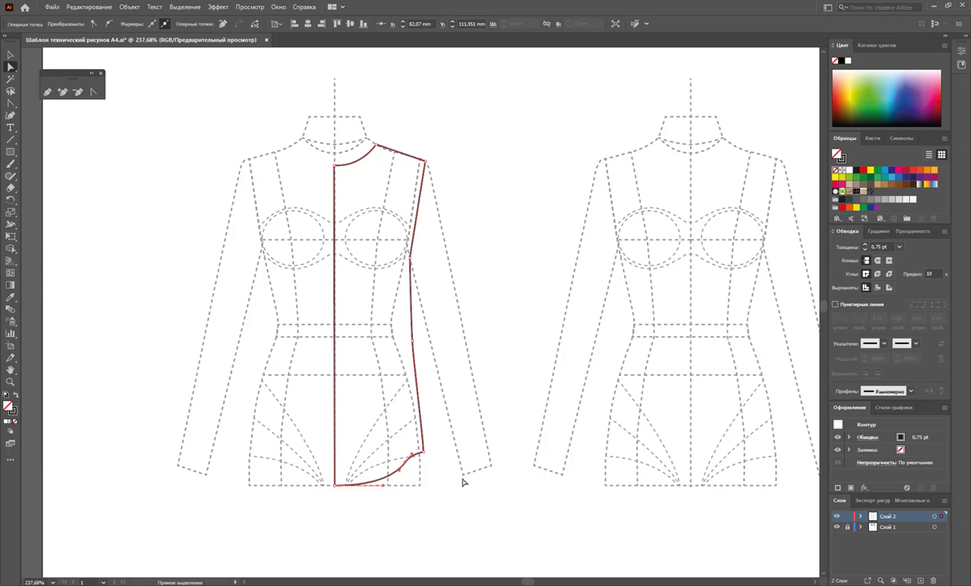
{"action": "left_click", "coordinate": [461, 483]}
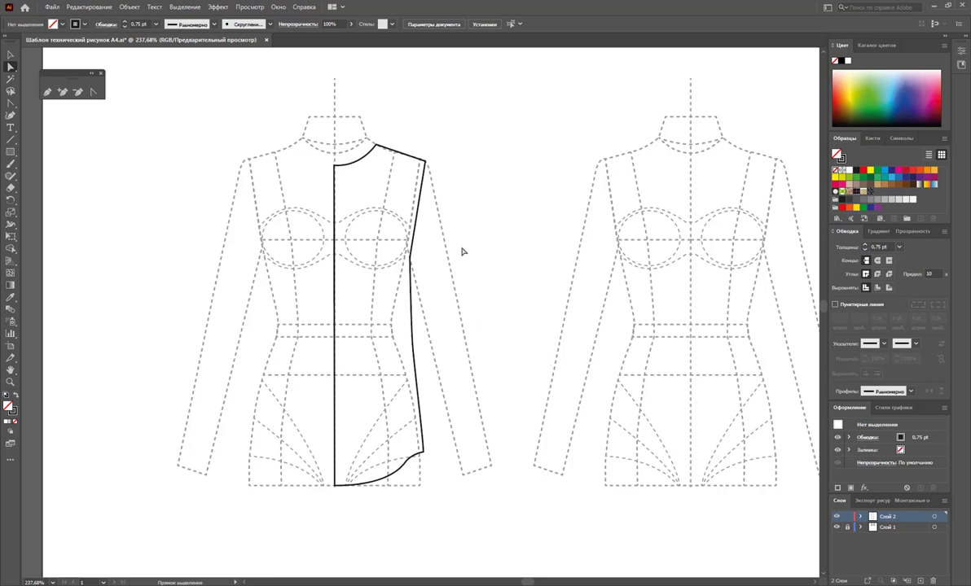
{"action": "left_click", "coordinate": [11, 382]}
Zoom in on the neckline and reshape its curve with Direct Selection.
{"action": "left_click_drag", "start_coordinate": [363, 176], "coordinate": [462, 284]}
{"action": "scroll", "coordinate": [357, 219], "scroll_direction": "up", "scroll_amount": 3}
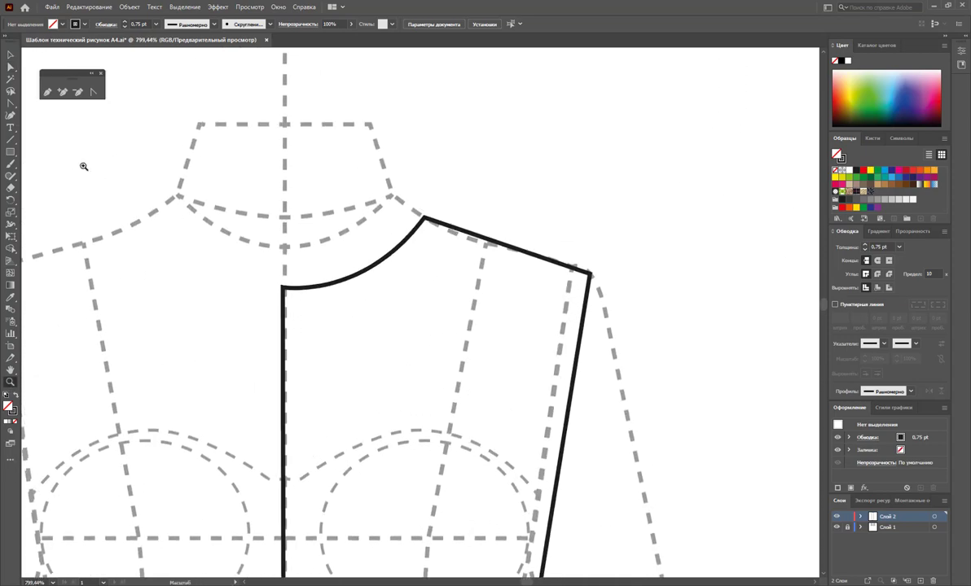
{"action": "left_click", "coordinate": [11, 66]}
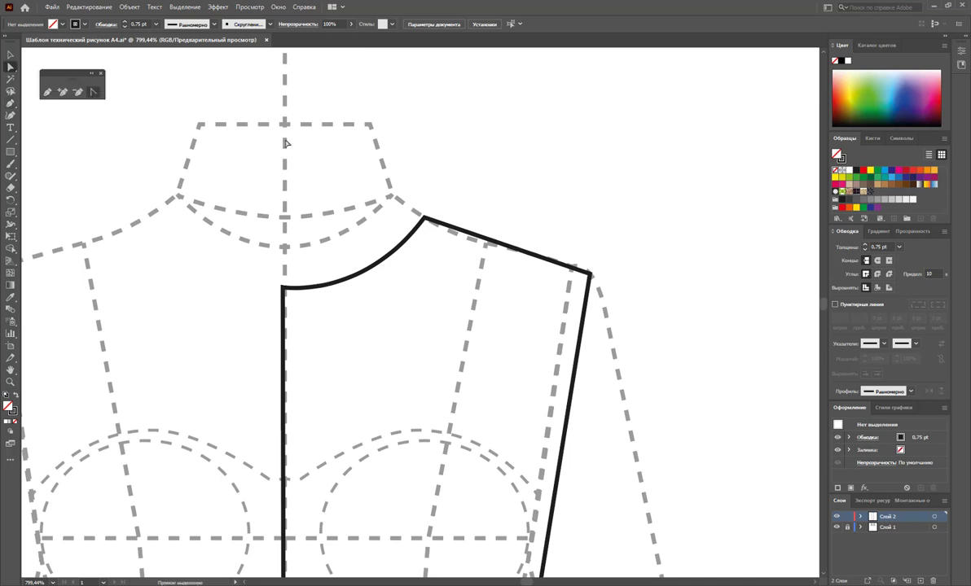
{"action": "left_click", "coordinate": [425, 219]}
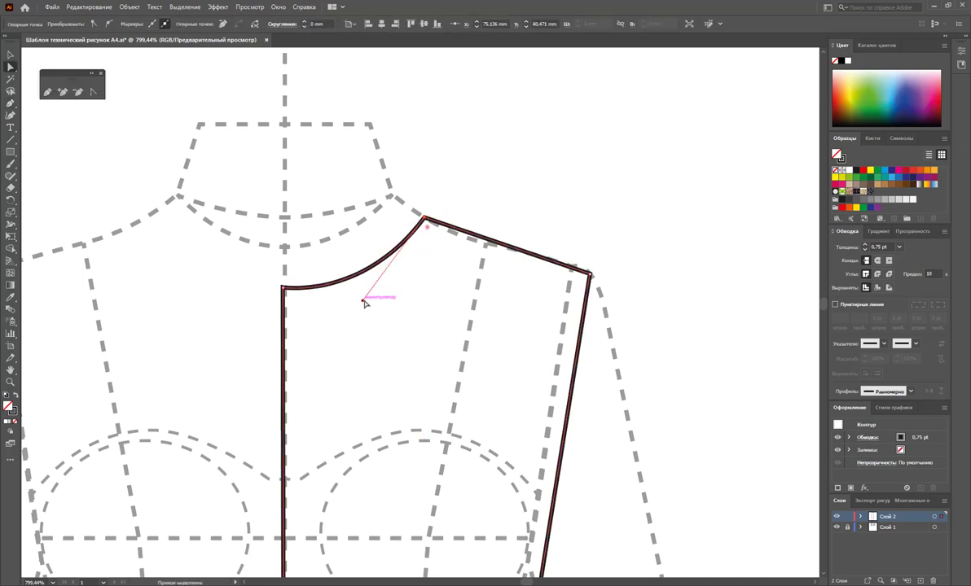
{"action": "left_click_drag", "start_coordinate": [363, 301], "coordinate": [360, 286]}
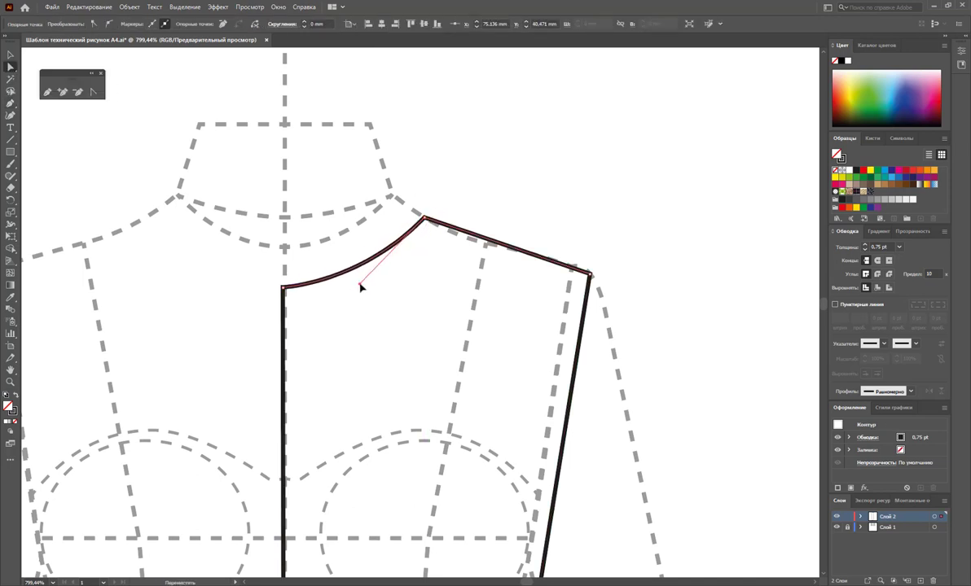
{"action": "left_click", "coordinate": [11, 54]}
{"action": "left_click", "coordinate": [529, 181]}
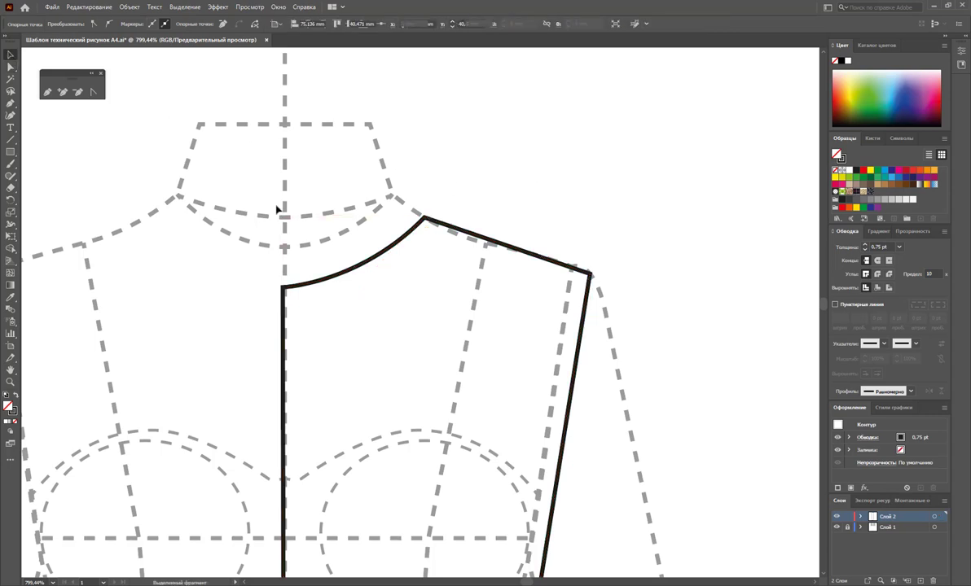
{"action": "left_click", "coordinate": [66, 157]}
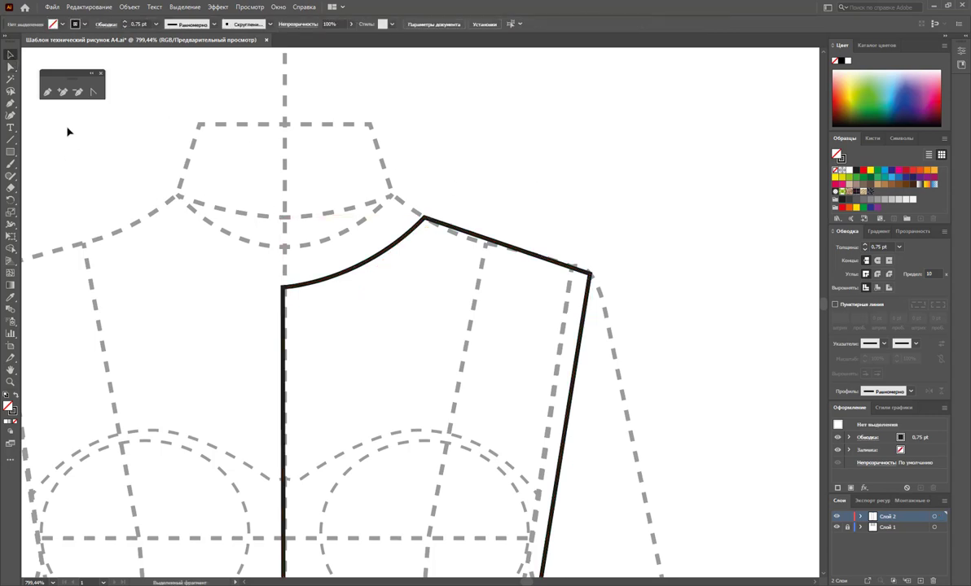
{"action": "left_click", "coordinate": [47, 91]}
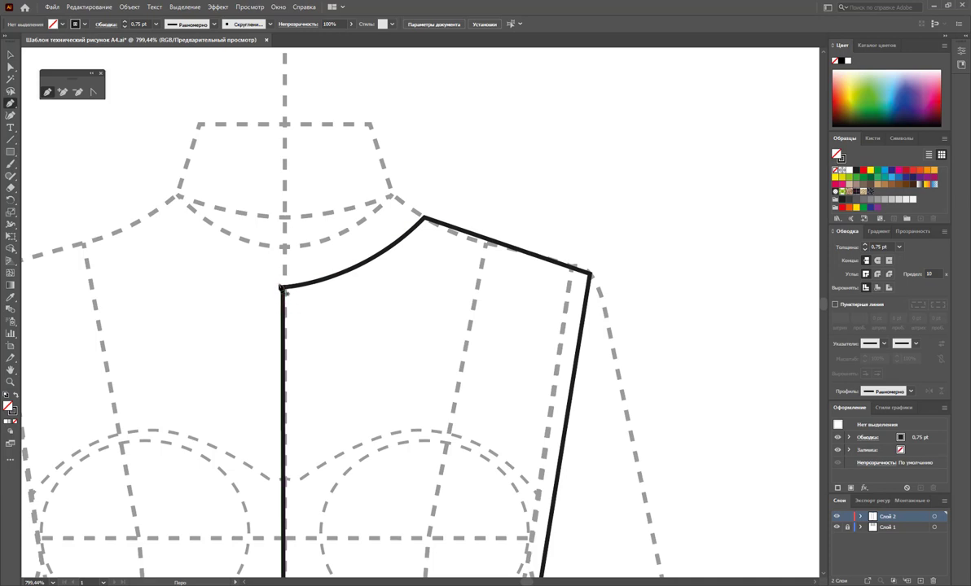
Raise the neck anchor, move the shoulder point up and in, and deepen the neck curve.
{"action": "left_click", "coordinate": [283, 288]}
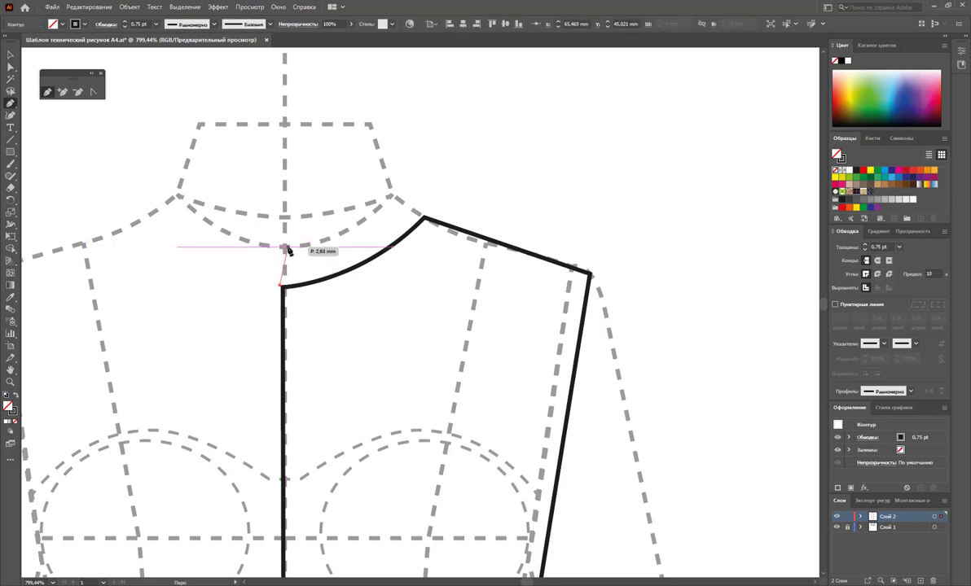
{"action": "key", "text": "super+x"}
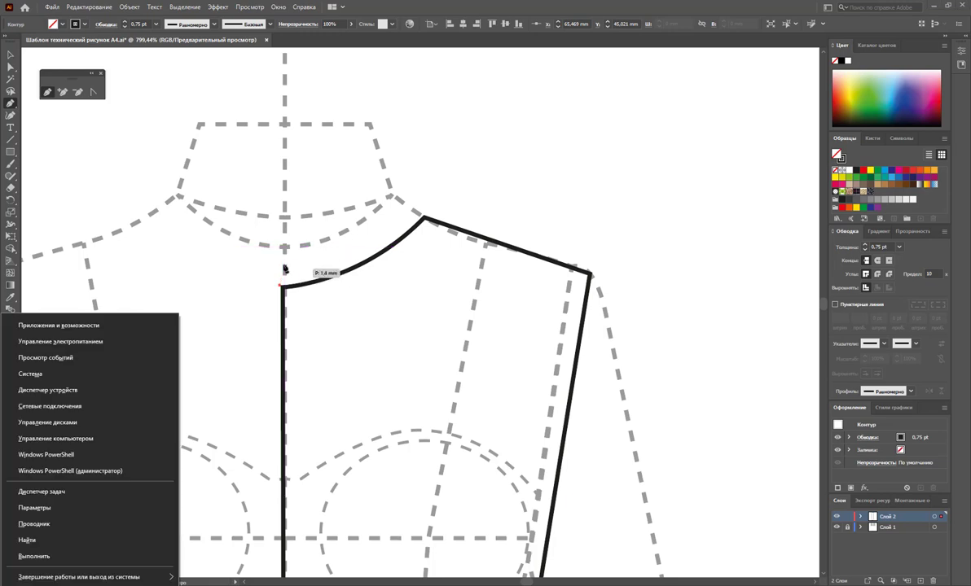
{"action": "key", "text": "Escape"}
{"action": "key", "text": "v"}
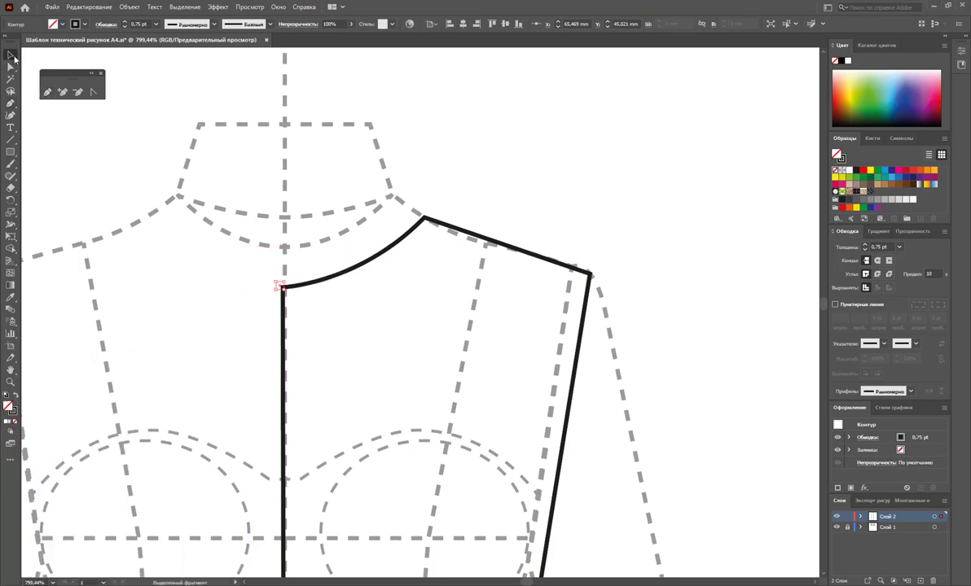
{"action": "left_click", "coordinate": [253, 96]}
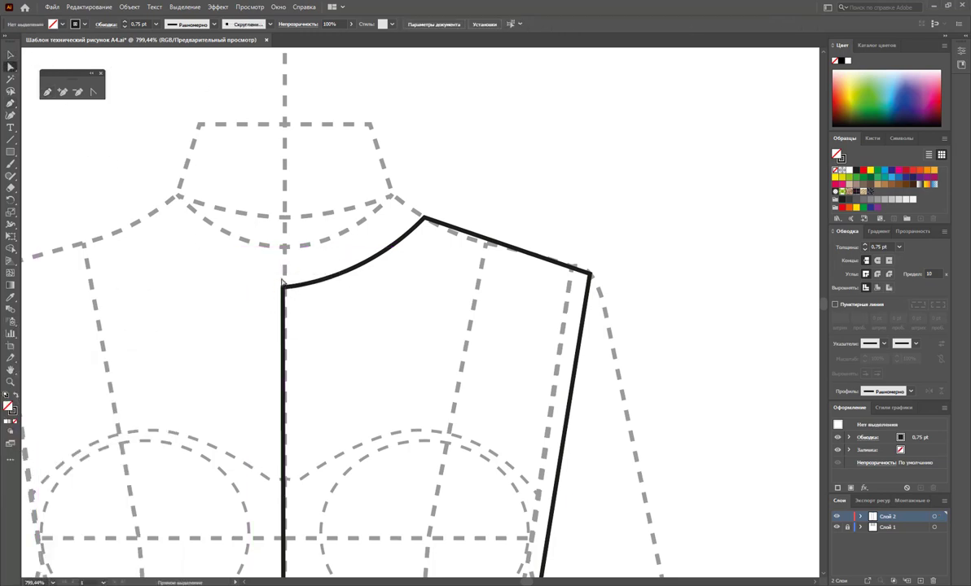
{"action": "left_click_drag", "start_coordinate": [282, 286], "coordinate": [283, 262]}
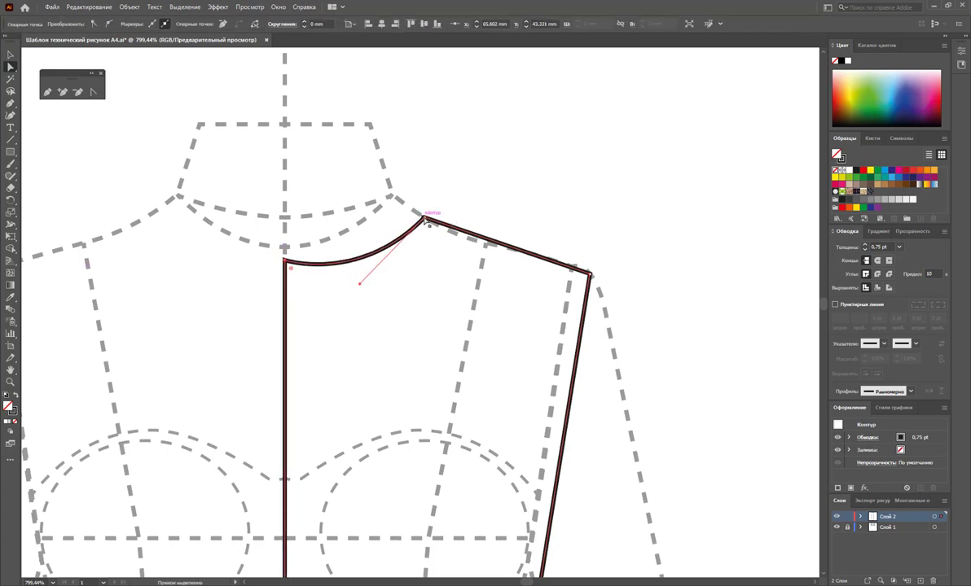
{"action": "left_click_drag", "start_coordinate": [425, 221], "coordinate": [411, 210]}
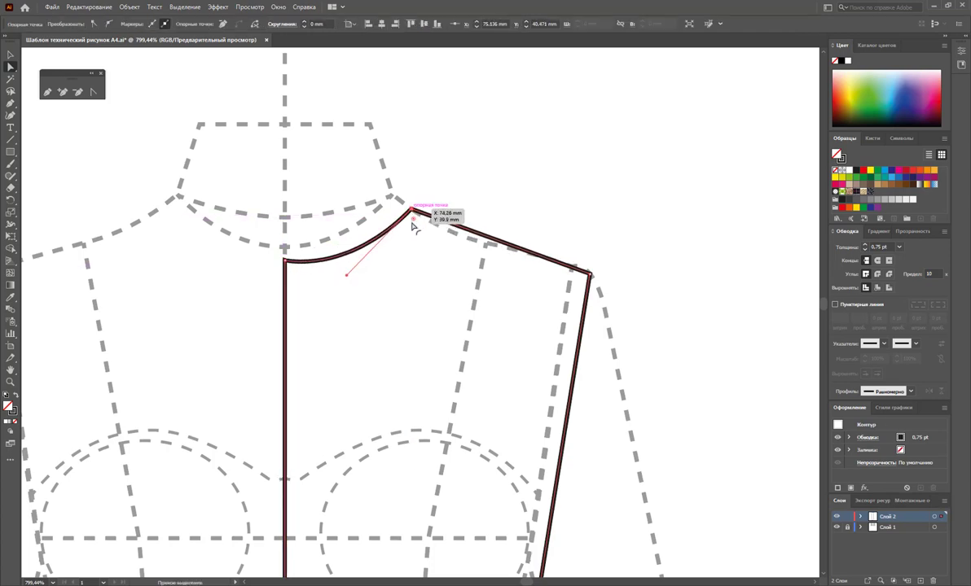
{"action": "left_click_drag", "start_coordinate": [348, 279], "coordinate": [329, 265]}
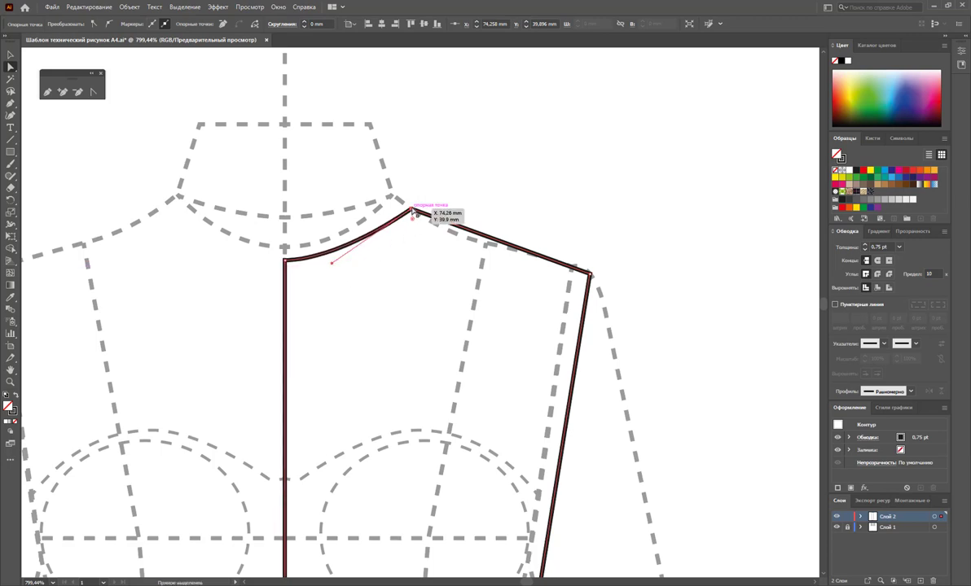
{"action": "left_click_drag", "start_coordinate": [411, 211], "coordinate": [400, 201]}
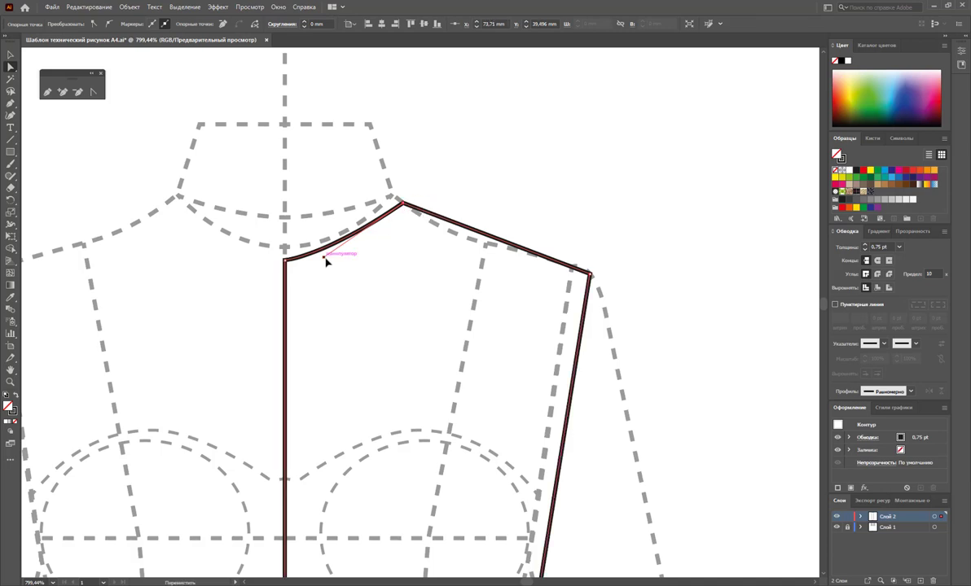
{"action": "left_click_drag", "start_coordinate": [325, 259], "coordinate": [350, 269]}
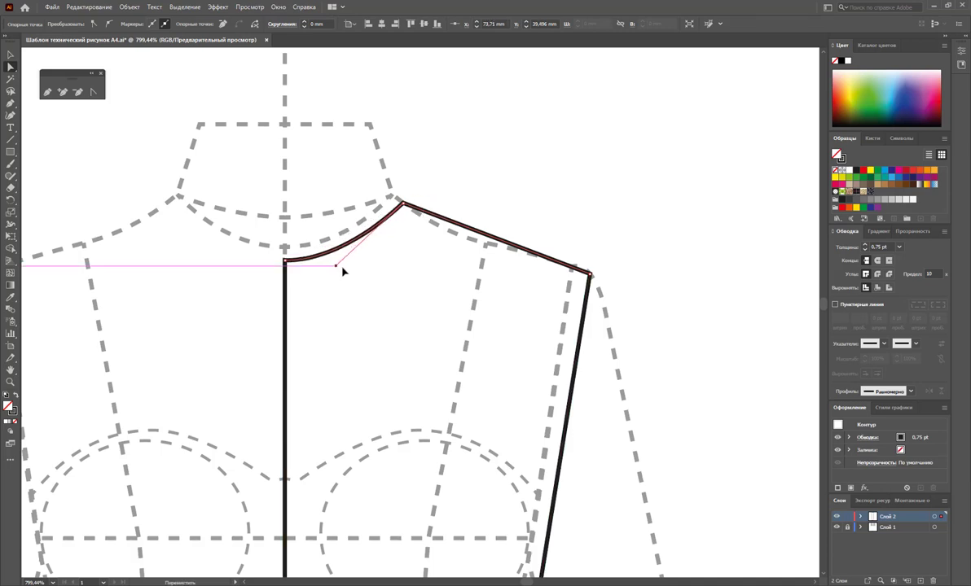
{"action": "left_click", "coordinate": [471, 170]}
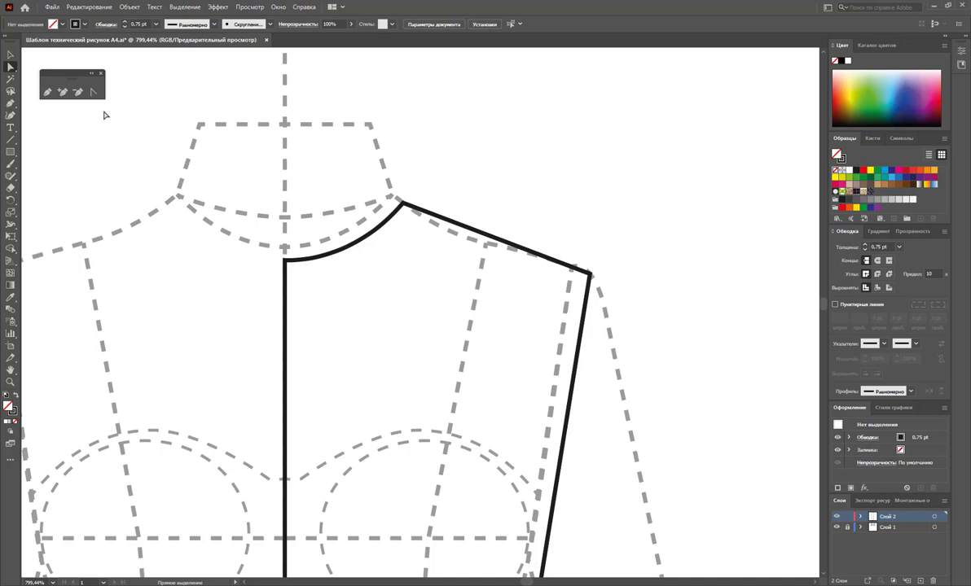
{"action": "left_click", "coordinate": [47, 91]}
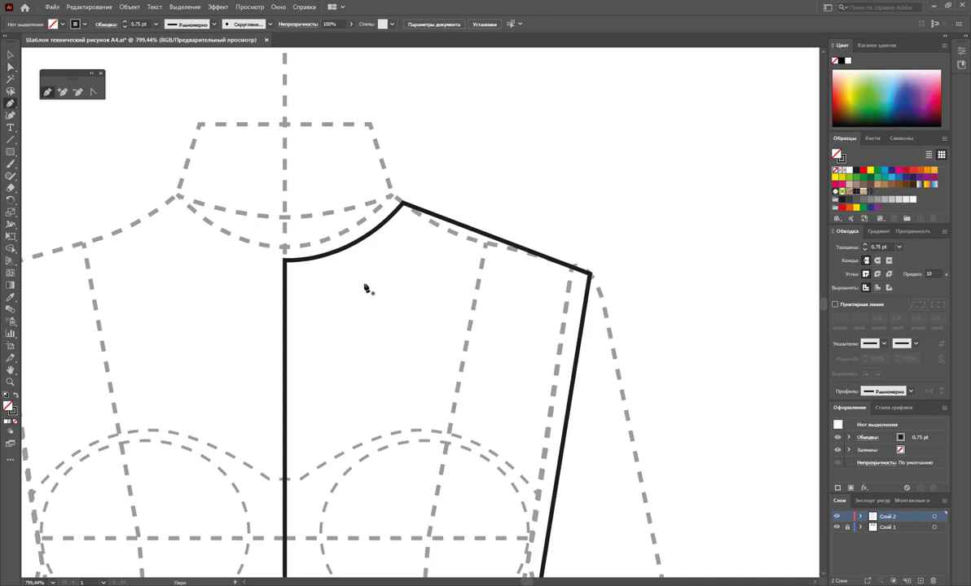
Pen a closed collar shape from the centre-front neck over the shoulder to a pointed flap.
{"action": "left_click", "coordinate": [286, 261]}
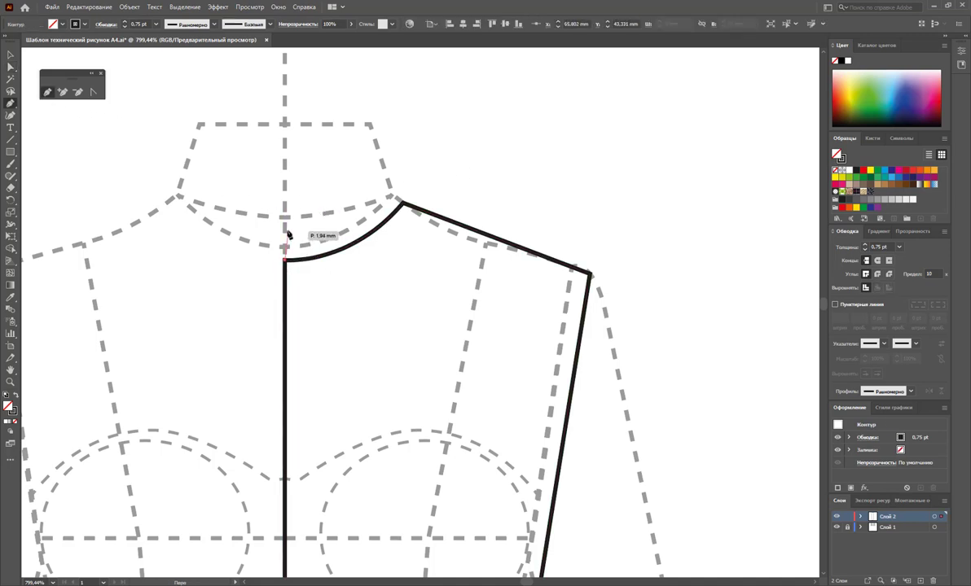
{"action": "left_click_drag", "start_coordinate": [291, 233], "coordinate": [304, 230]}
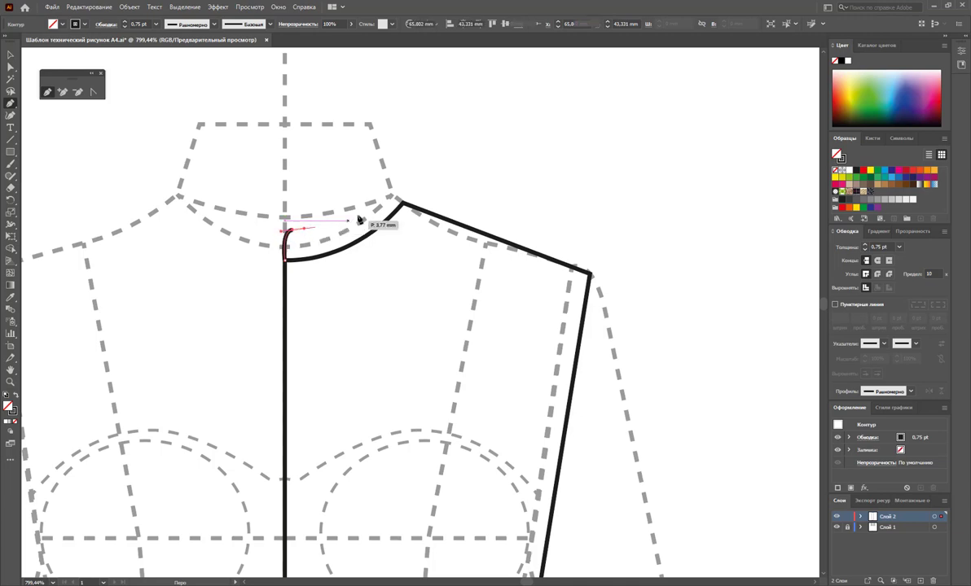
{"action": "left_click_drag", "start_coordinate": [389, 186], "coordinate": [445, 129]}
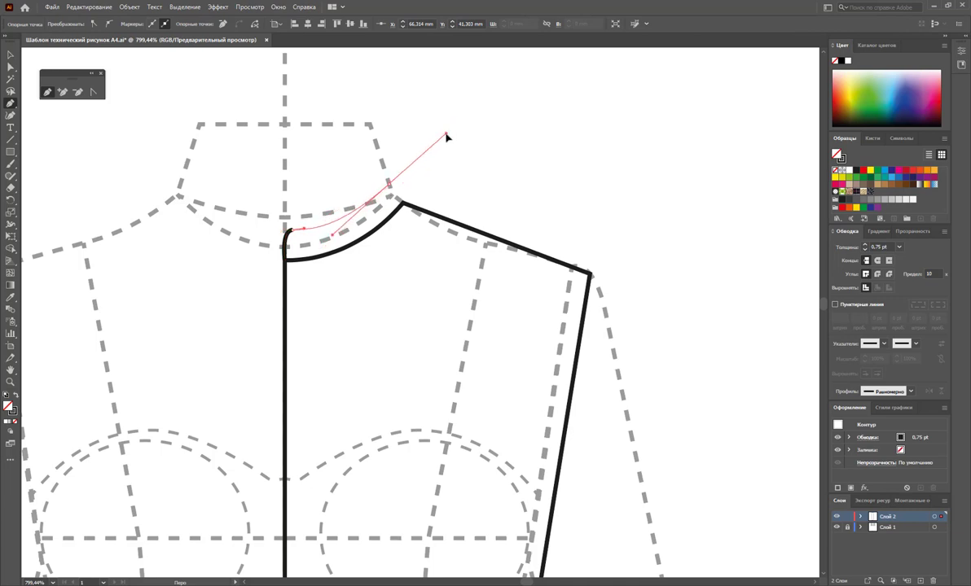
{"action": "left_click", "coordinate": [430, 213]}
{"action": "left_click", "coordinate": [411, 275]}
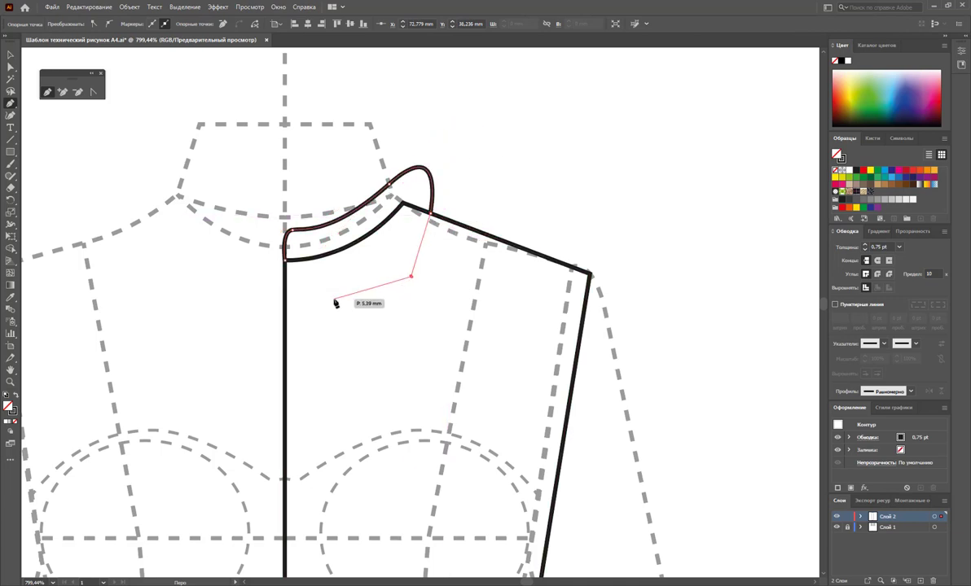
{"action": "left_click", "coordinate": [333, 299]}
{"action": "left_click", "coordinate": [285, 259]}
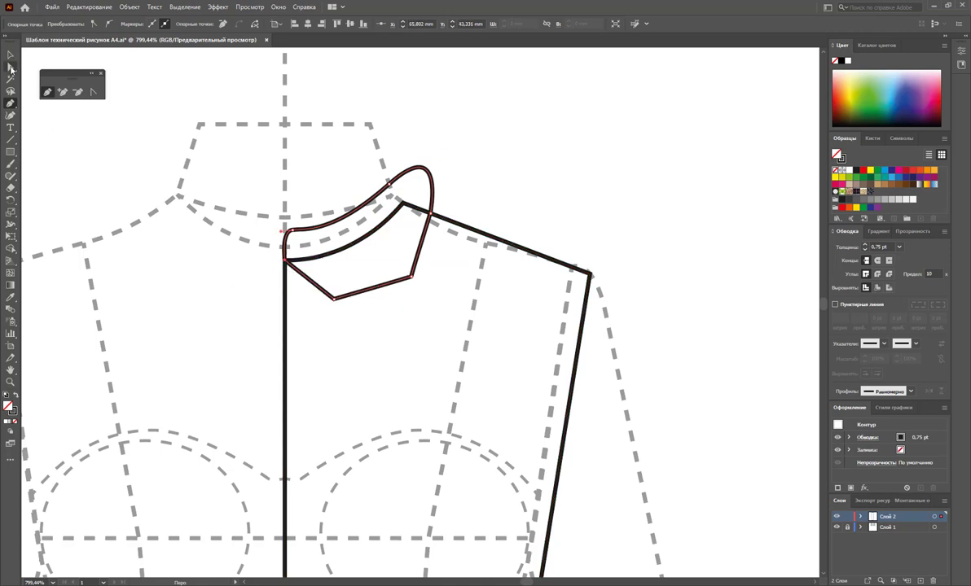
{"action": "left_click", "coordinate": [10, 55]}
{"action": "left_click", "coordinate": [368, 97]}
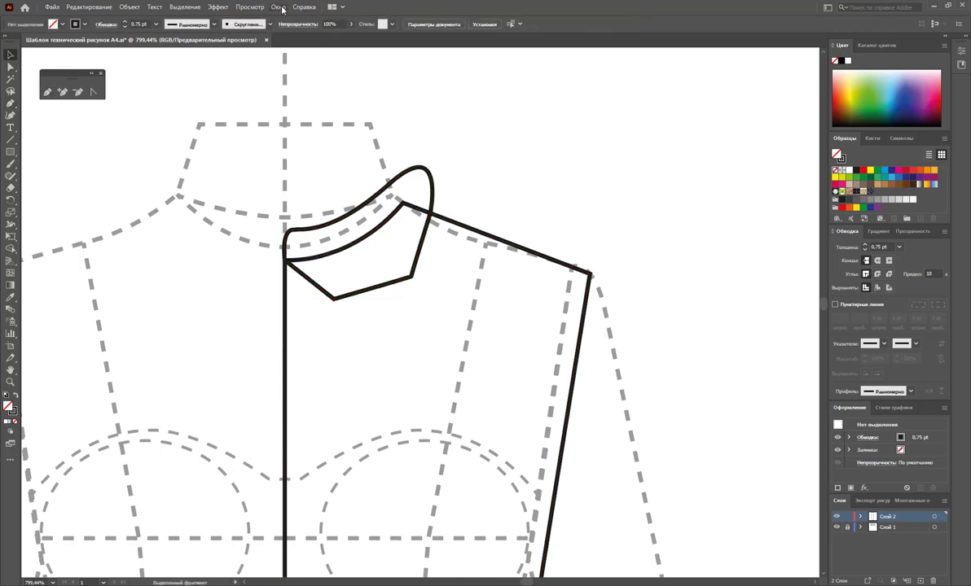
{"action": "left_click", "coordinate": [278, 6]}
Open Pathfinder, copy the collar and bodice to the right, and delete the left collar.
{"action": "left_click", "coordinate": [320, 266]}
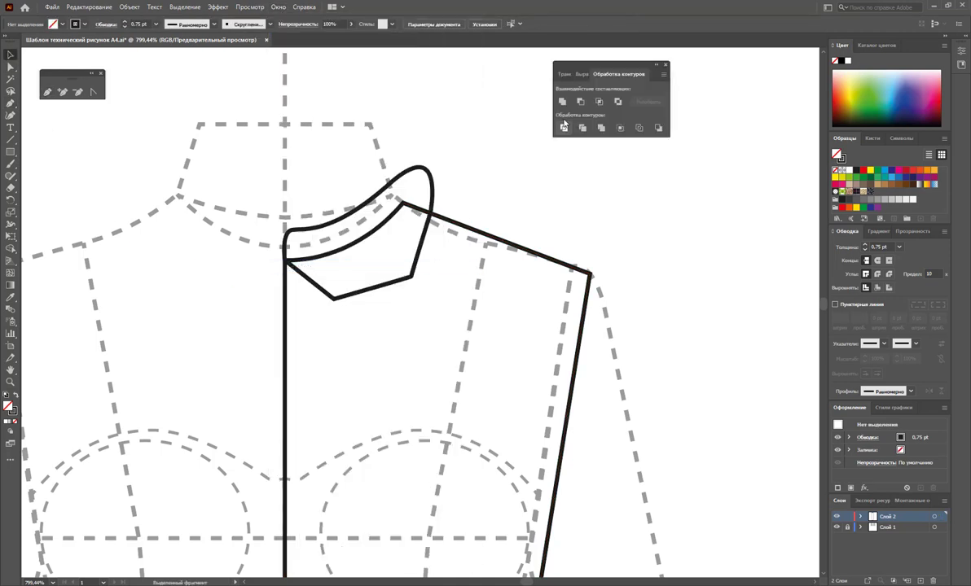
{"action": "left_click", "coordinate": [356, 227]}
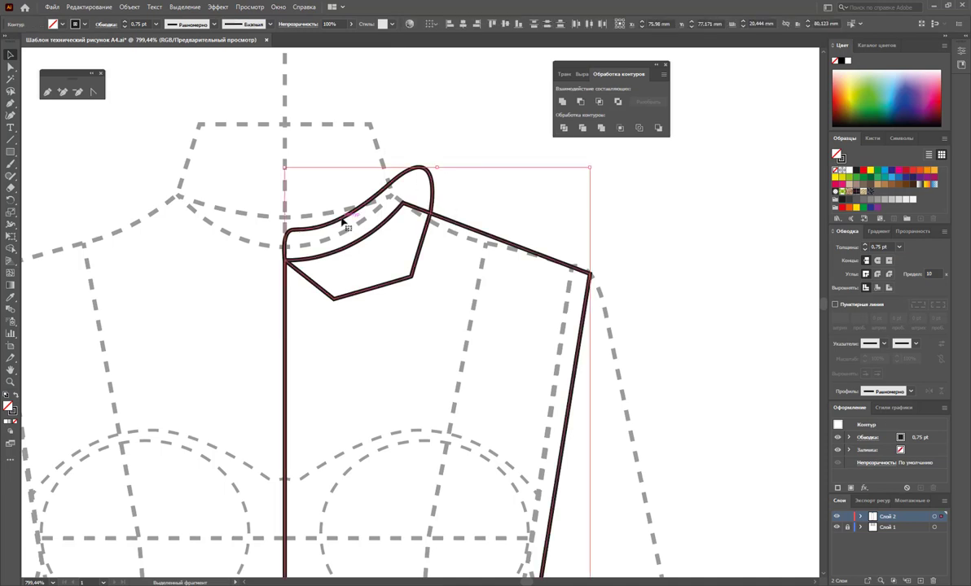
{"action": "left_click_drag", "start_coordinate": [356, 228], "coordinate": [660, 231]}
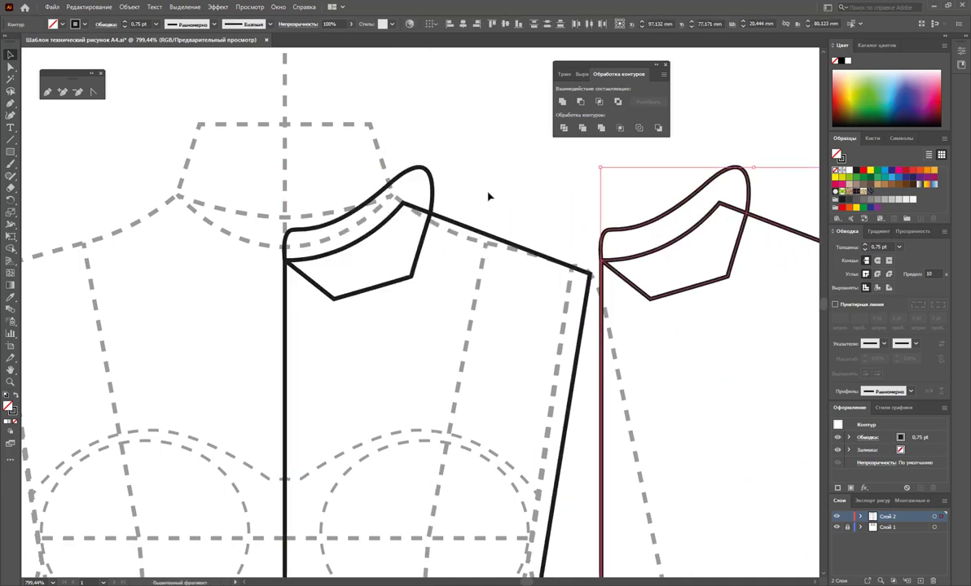
{"action": "left_click", "coordinate": [456, 163]}
{"action": "left_click", "coordinate": [408, 190]}
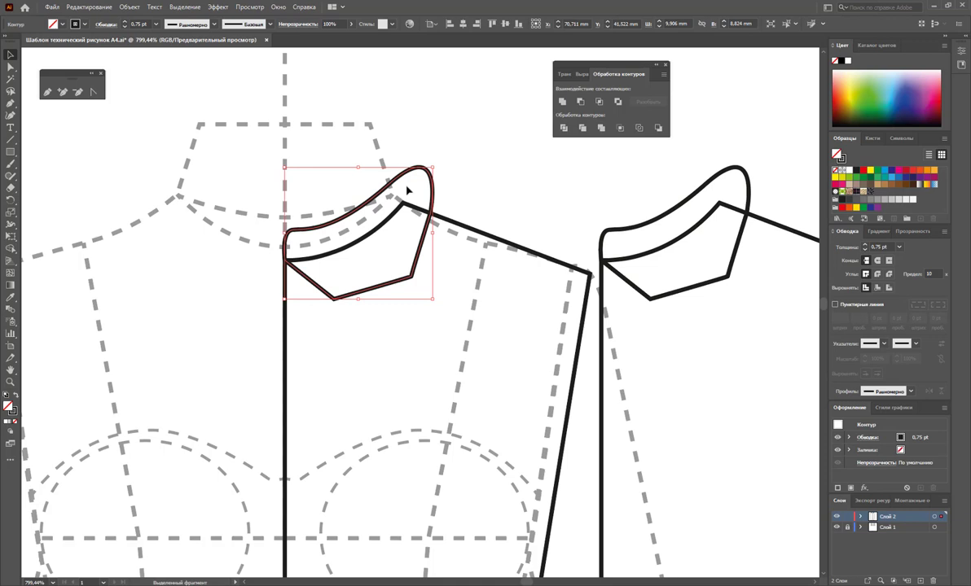
{"action": "key", "text": "Delete"}
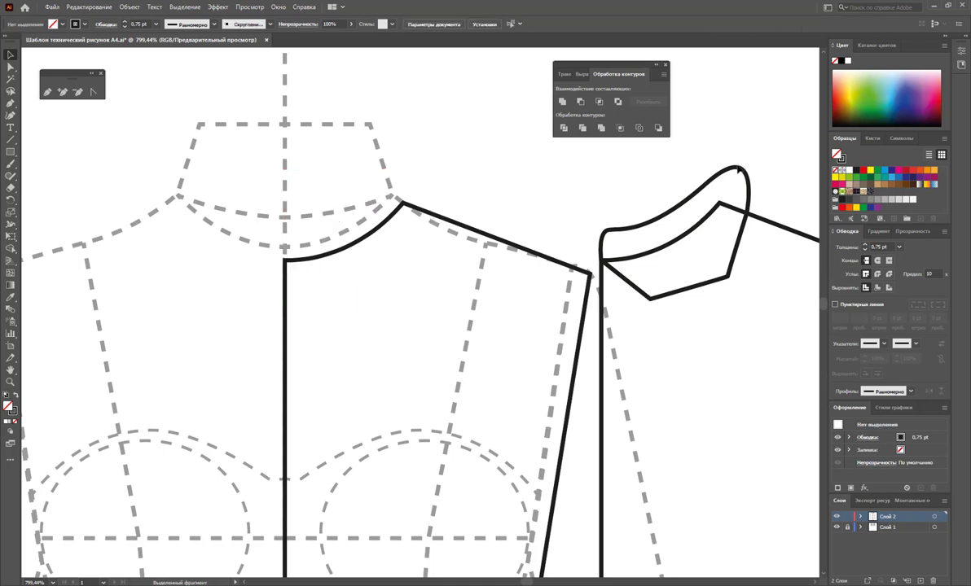
Draw a cutting line across the copied collar, over its tip and past the shoulder.
{"action": "left_click", "coordinate": [675, 189]}
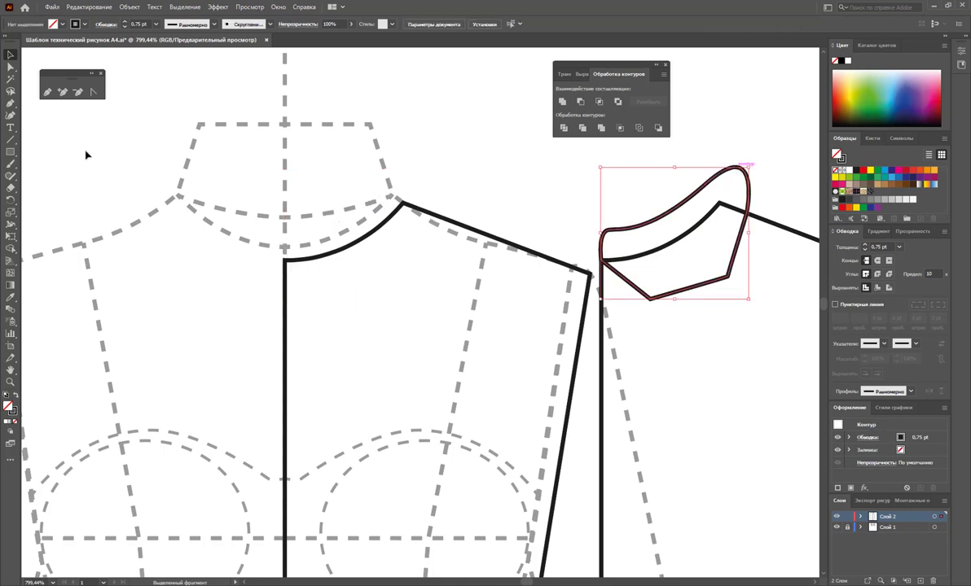
{"action": "left_click", "coordinate": [47, 92]}
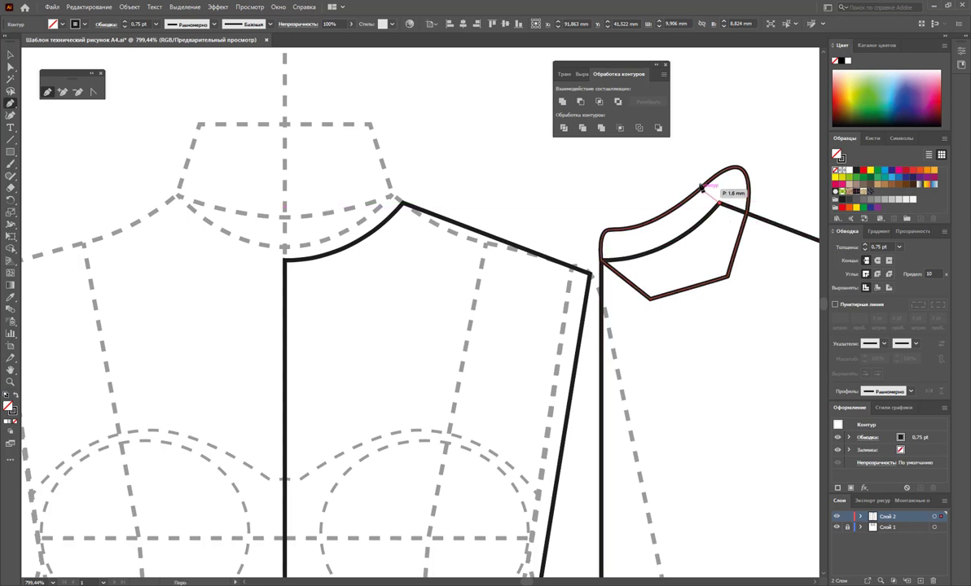
{"action": "left_click", "coordinate": [696, 175]}
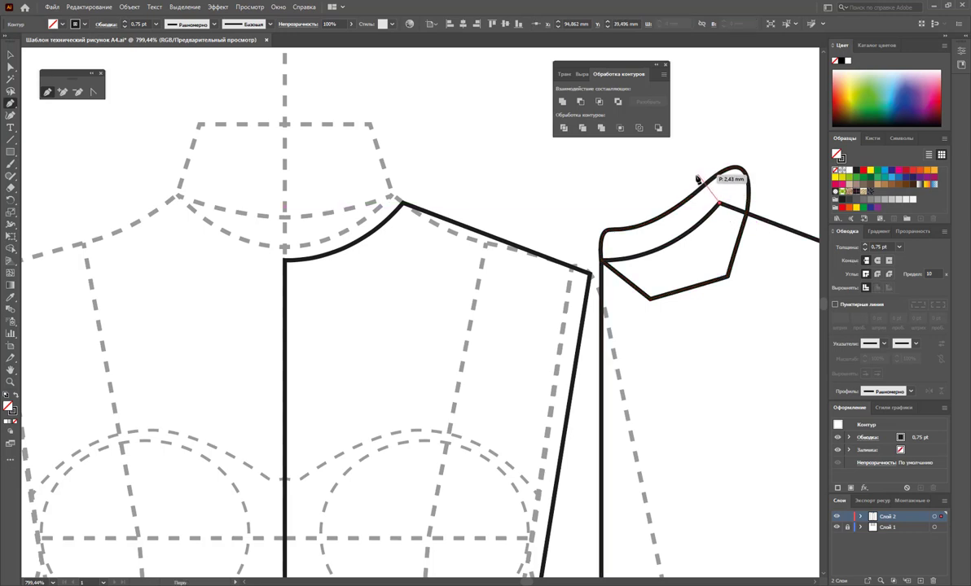
{"action": "left_click", "coordinate": [738, 136]}
{"action": "left_click", "coordinate": [794, 216]}
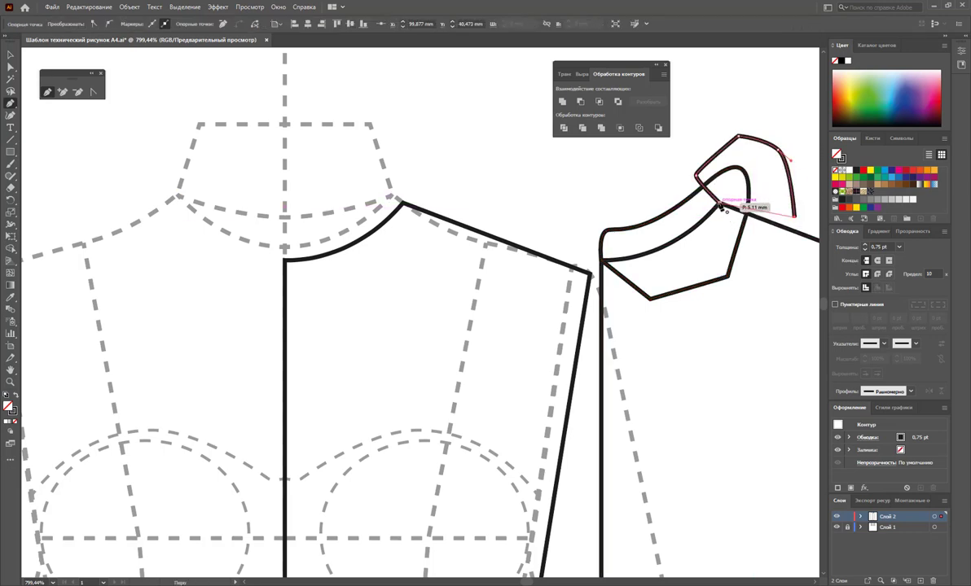
{"action": "left_click", "coordinate": [720, 208]}
{"action": "key", "text": "v"}
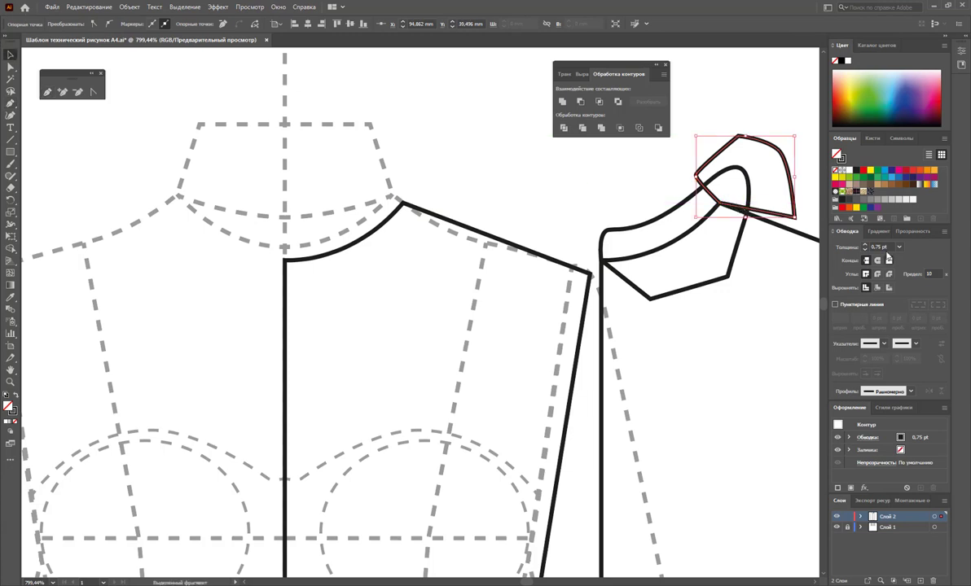
Split and ungroup the collar pieces, then move the neckband onto the left bodice neckline.
{"action": "left_click", "coordinate": [670, 195]}
{"action": "key", "text": "ctrl+a"}
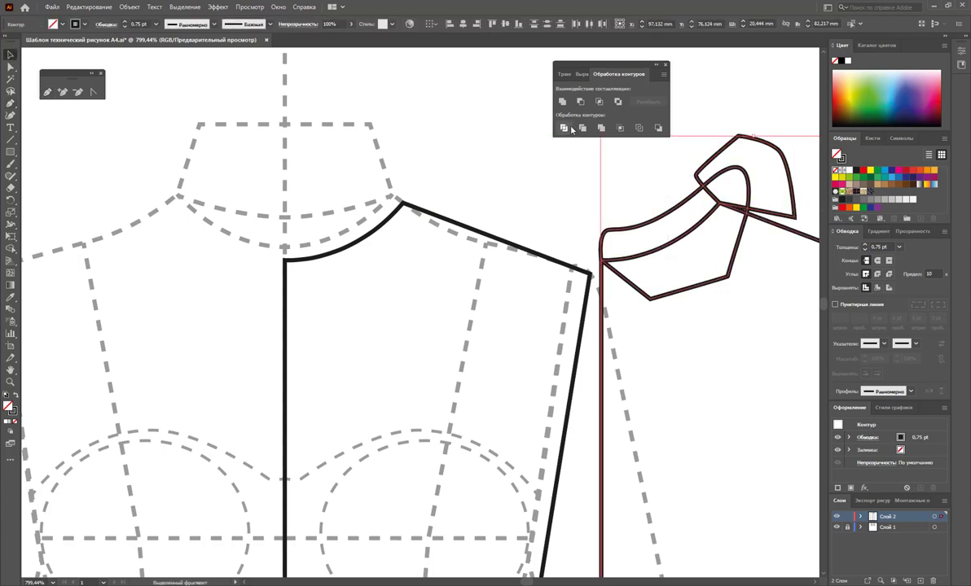
{"action": "right_click", "coordinate": [666, 233]}
{"action": "left_click", "coordinate": [717, 336]}
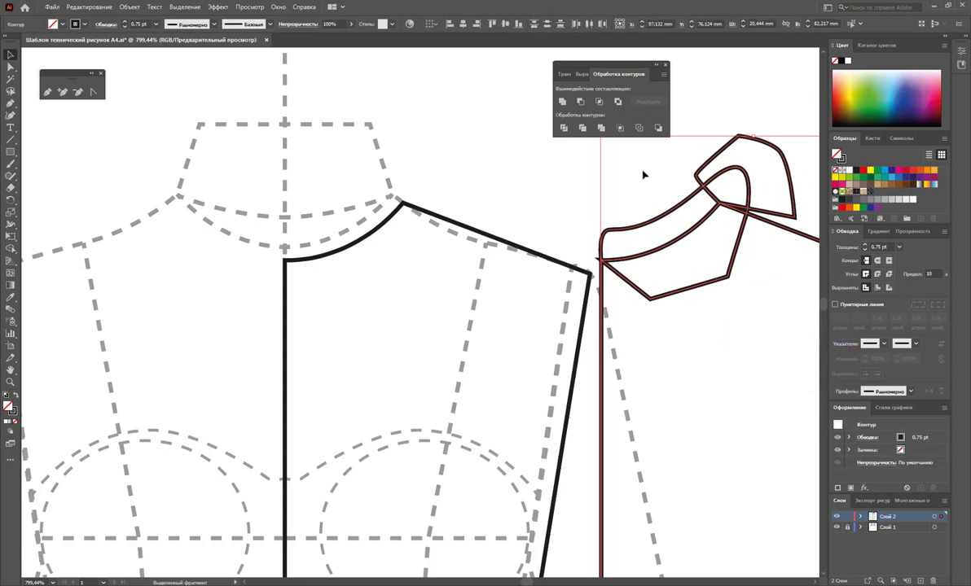
{"action": "left_click", "coordinate": [643, 173]}
{"action": "left_click_drag", "start_coordinate": [673, 216], "coordinate": [356, 224]}
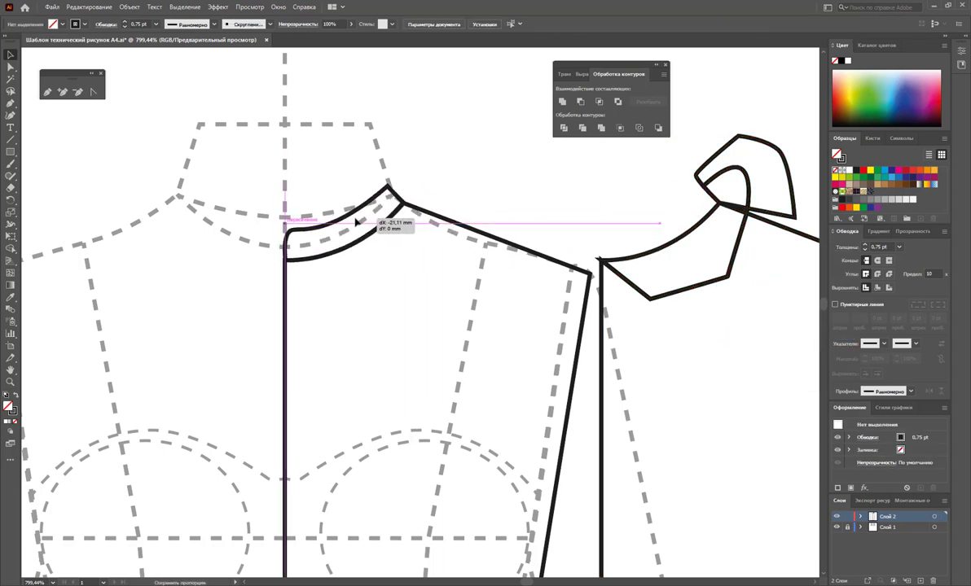
{"action": "left_click", "coordinate": [666, 200]}
Delete the leftover right-hand collar copy and nudge the collar corner anchors upward.
{"action": "left_click", "coordinate": [733, 262]}
{"action": "key", "text": "Delete"}
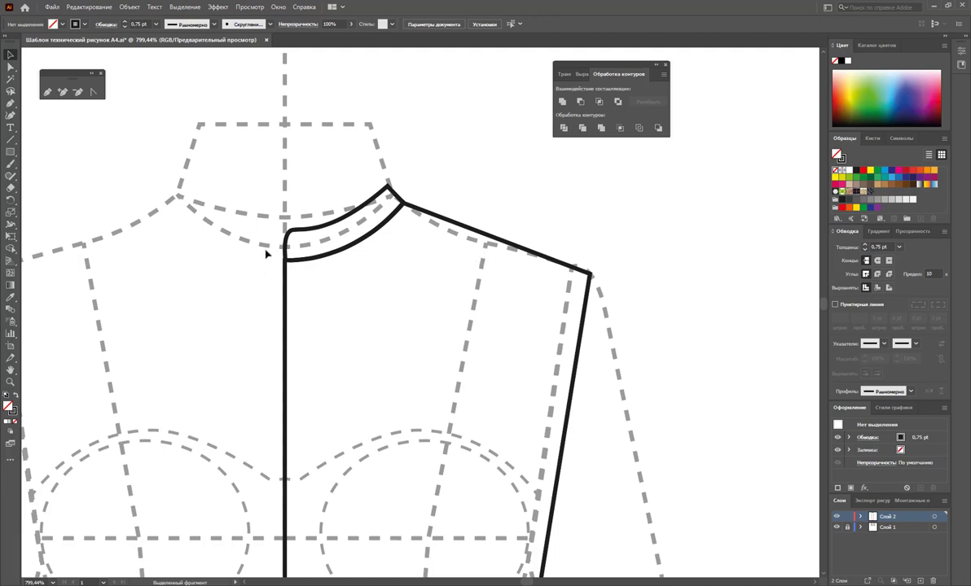
{"action": "key", "text": "a"}
{"action": "left_click_drag", "start_coordinate": [220, 176], "coordinate": [310, 302]}
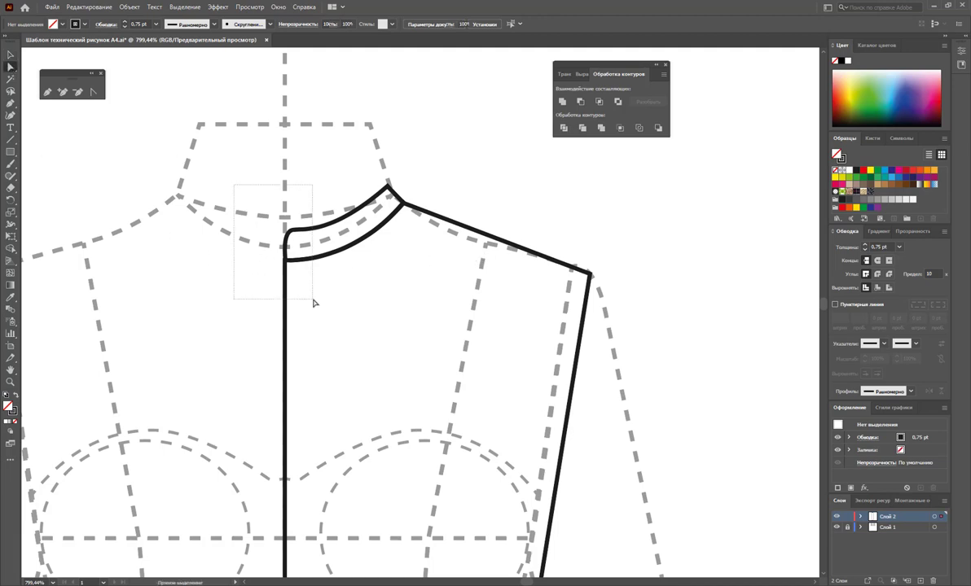
{"action": "key", "text": "Up"}
{"action": "key", "text": "Up"}
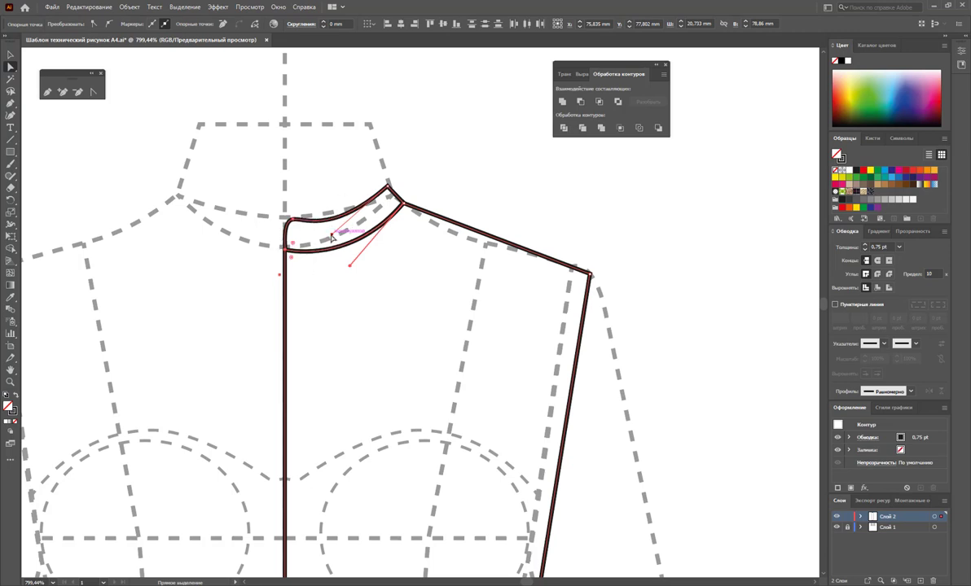
Move the collar's top anchor and curve handle so the upper curve follows the dashed neckline.
{"action": "mouse_move", "coordinate": [332, 235]}
{"action": "left_mouse_down"}
{"action": "mouse_move", "coordinate": [327, 228]}
{"action": "mouse_move", "coordinate": [341, 232]}
{"action": "mouse_move", "coordinate": [325, 227]}
{"action": "left_mouse_up"}
{"action": "mouse_move", "coordinate": [376, 186]}
{"action": "left_mouse_down"}
{"action": "mouse_move", "coordinate": [388, 193]}
{"action": "mouse_move", "coordinate": [379, 202]}
{"action": "left_mouse_up"}
{"action": "left_click_drag", "start_coordinate": [326, 225], "coordinate": [340, 232]}
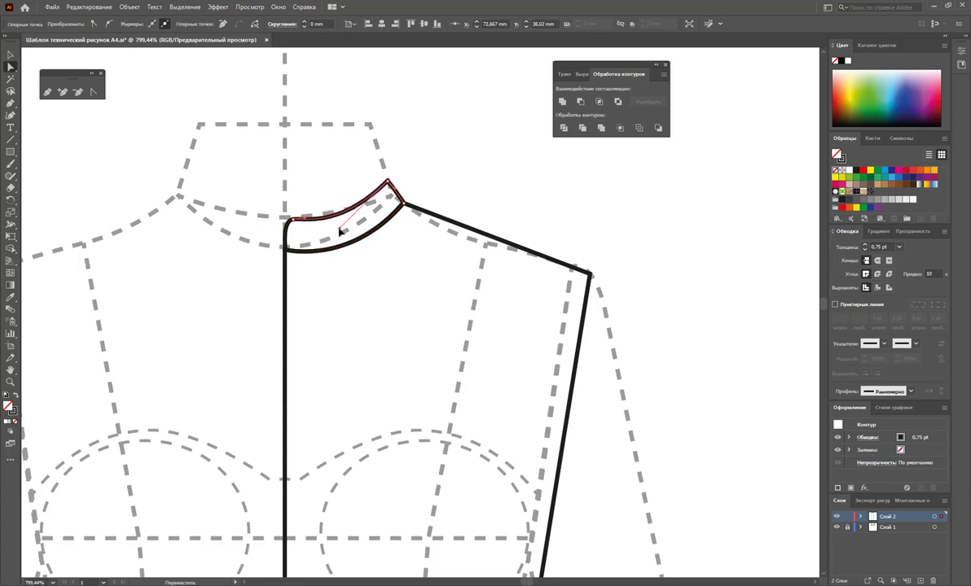
{"action": "left_click", "coordinate": [430, 175]}
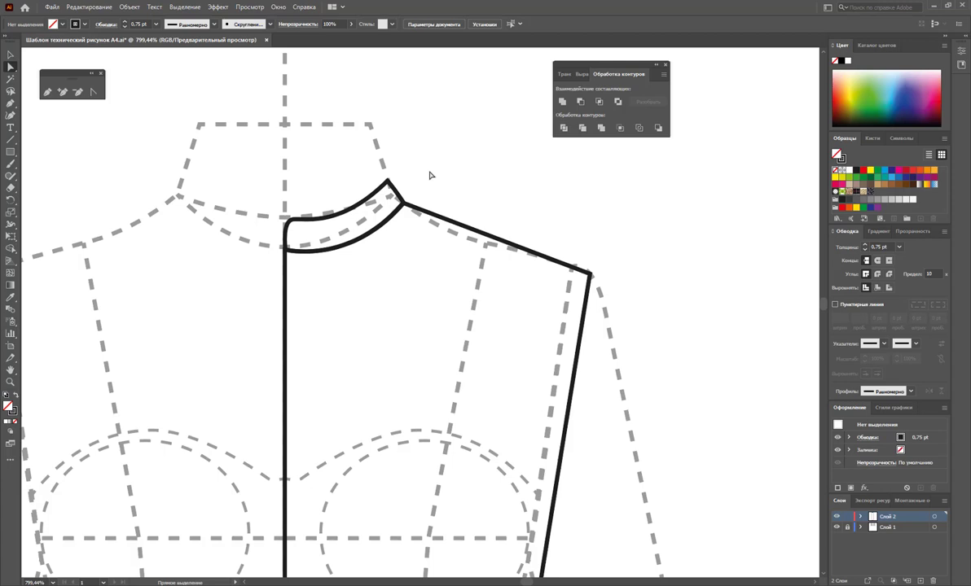
Nudge the centre-front edge anchors three arrow-key steps left of the dashed centre line.
{"action": "key", "text": "z"}
{"action": "left_click", "coordinate": [350, 370], "text": "alt"}
{"action": "left_click", "coordinate": [398, 372], "text": "alt"}
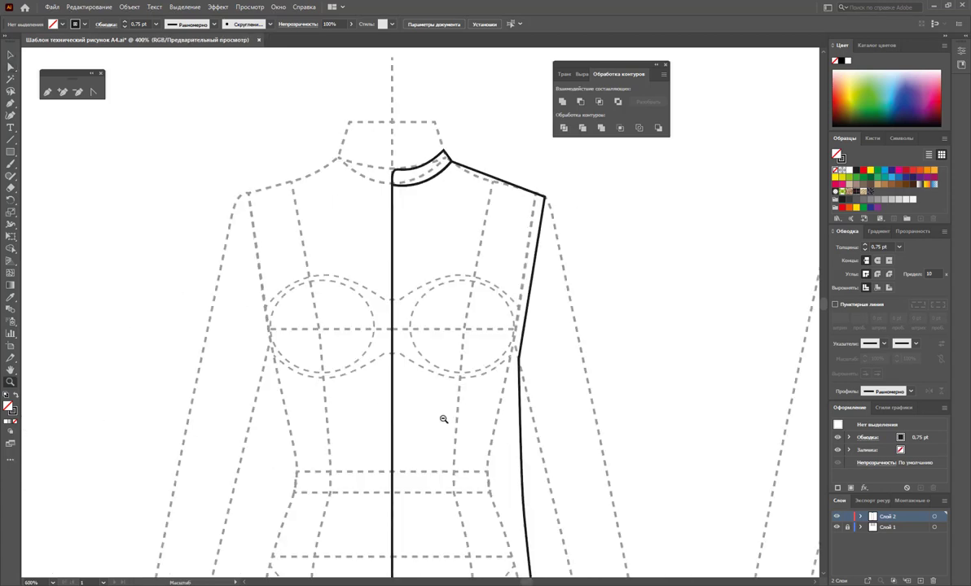
{"action": "left_click", "coordinate": [11, 67]}
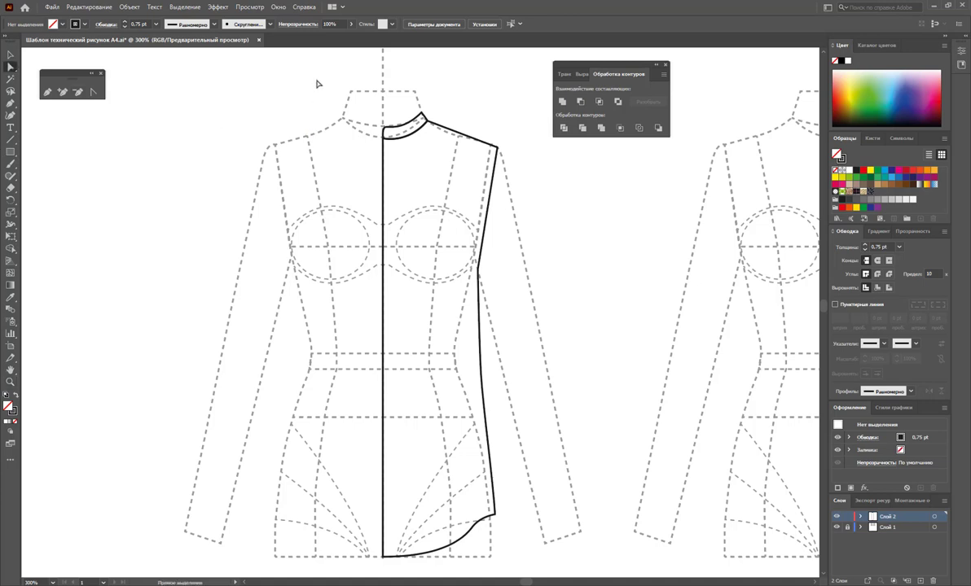
{"action": "left_click_drag", "start_coordinate": [317, 81], "coordinate": [387, 566]}
{"action": "key", "text": "Left"}
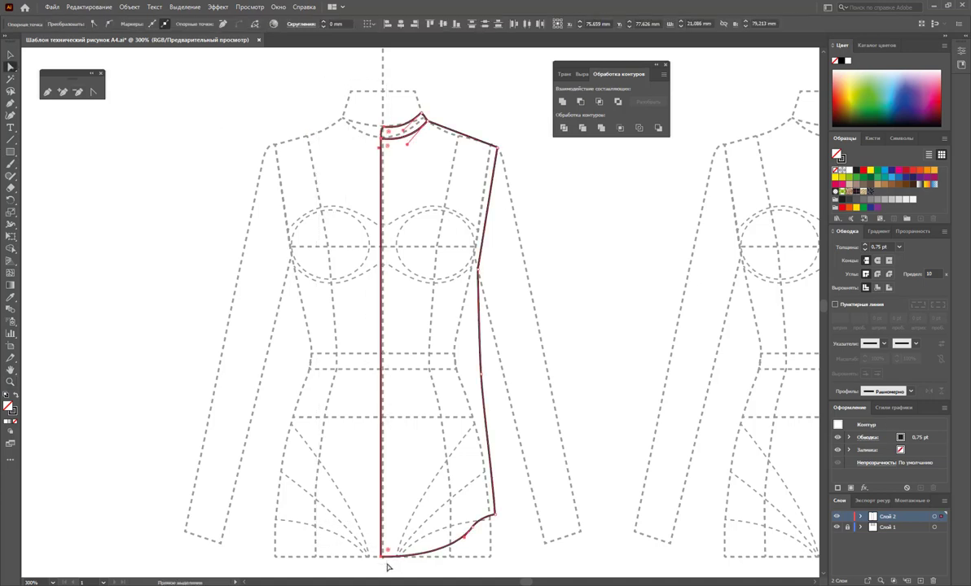
{"action": "key", "text": "Left"}
{"action": "key", "text": "Left"}
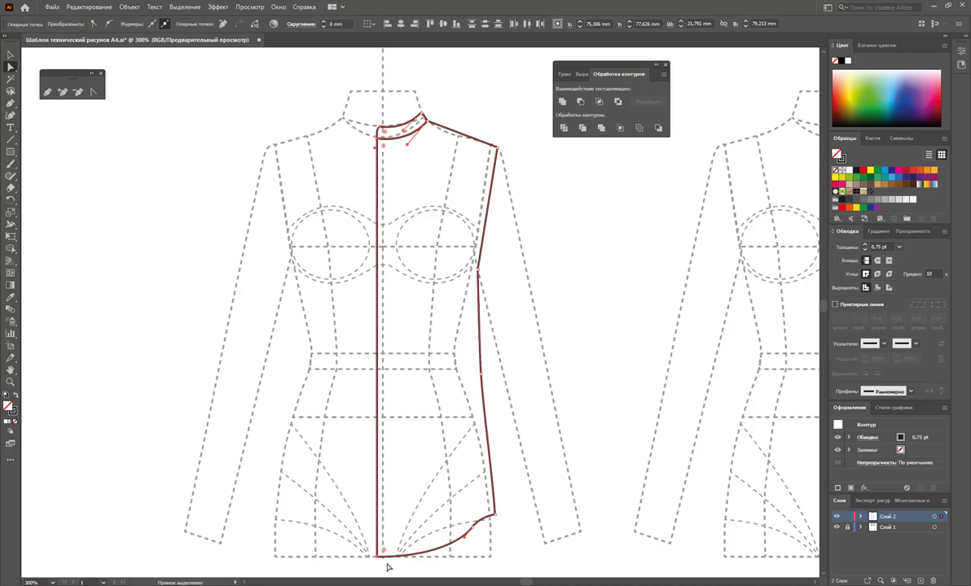
{"action": "key", "text": "Left"}
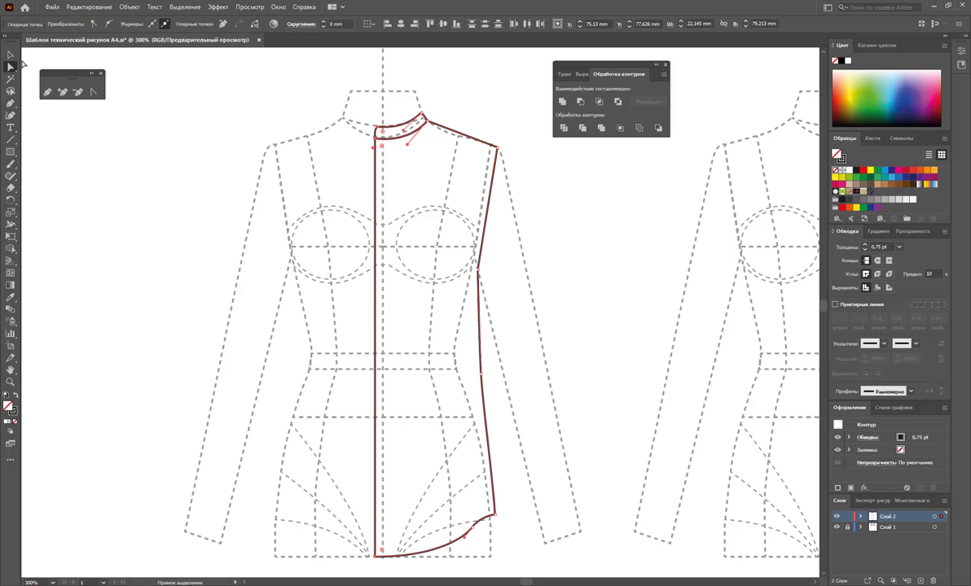
{"action": "left_click", "coordinate": [10, 54]}
{"action": "left_click", "coordinate": [597, 394]}
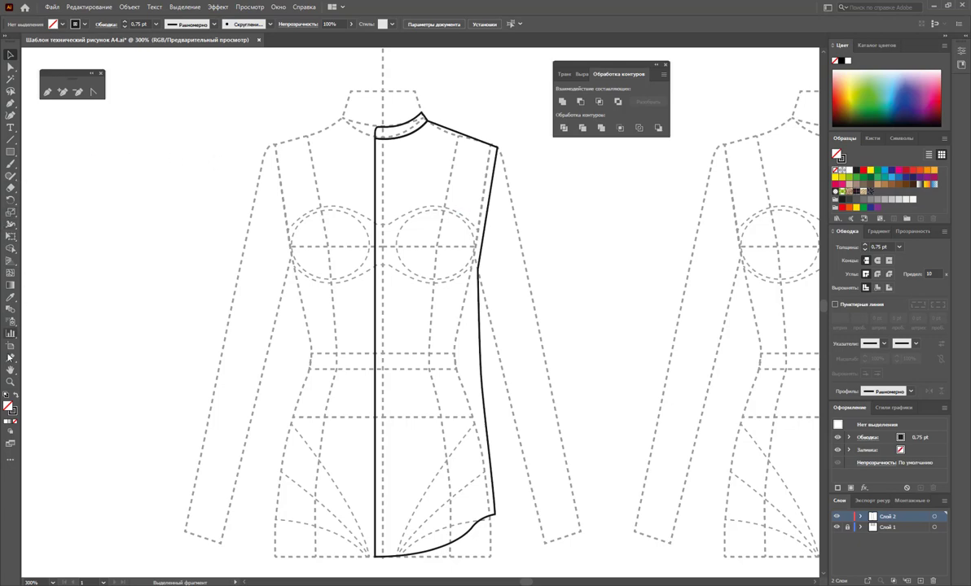
Draw a closed collar shape from the centre-front neckline up to the collar tip with a curved bottom edge.
{"action": "left_click", "coordinate": [10, 381]}
{"action": "mouse_move", "coordinate": [392, 133]}
{"action": "left_mouse_down"}
{"action": "mouse_move", "coordinate": [421, 261]}
{"action": "mouse_move", "coordinate": [450, 297]}
{"action": "left_mouse_up"}
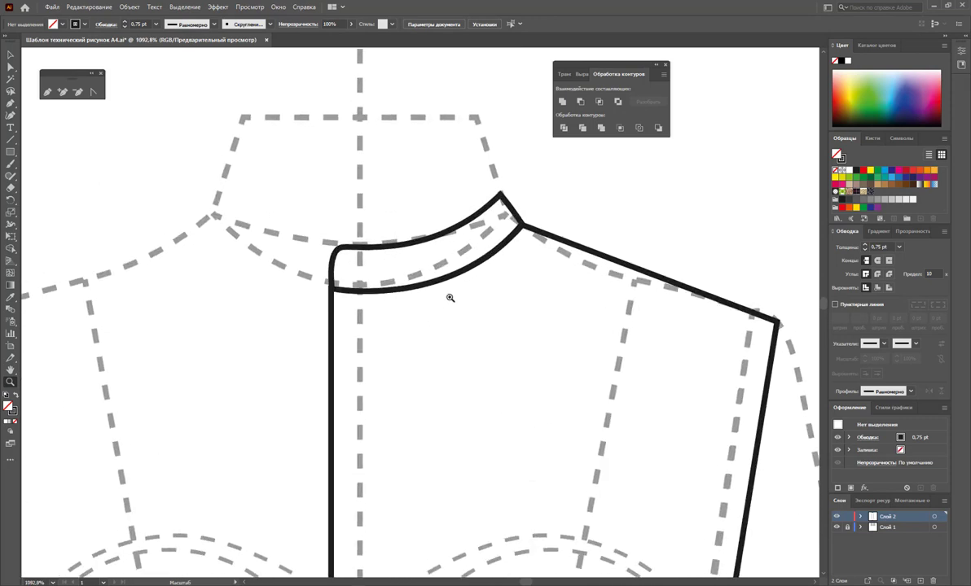
{"action": "left_click", "coordinate": [47, 91]}
{"action": "left_click", "coordinate": [359, 283]}
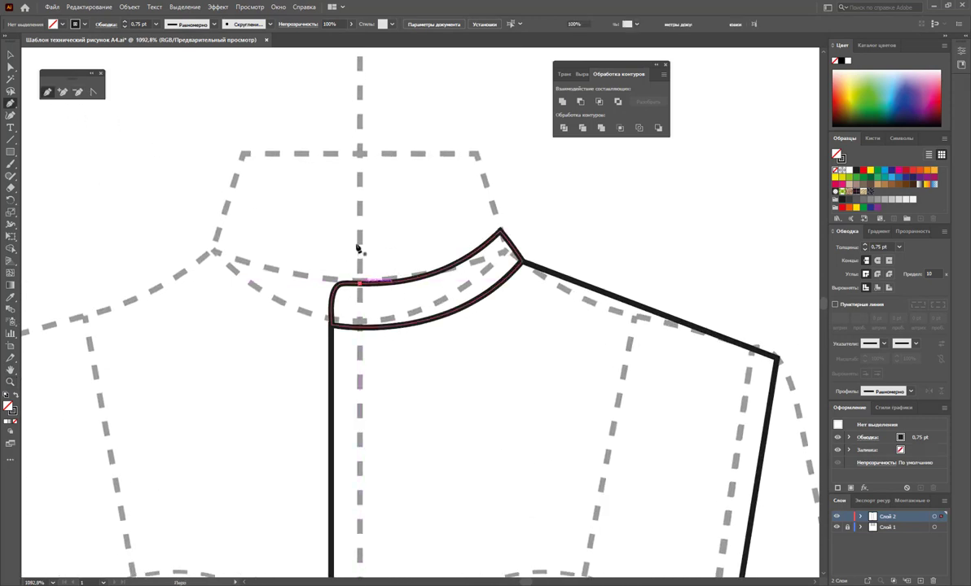
{"action": "left_click_drag", "start_coordinate": [359, 234], "coordinate": [500, 231]}
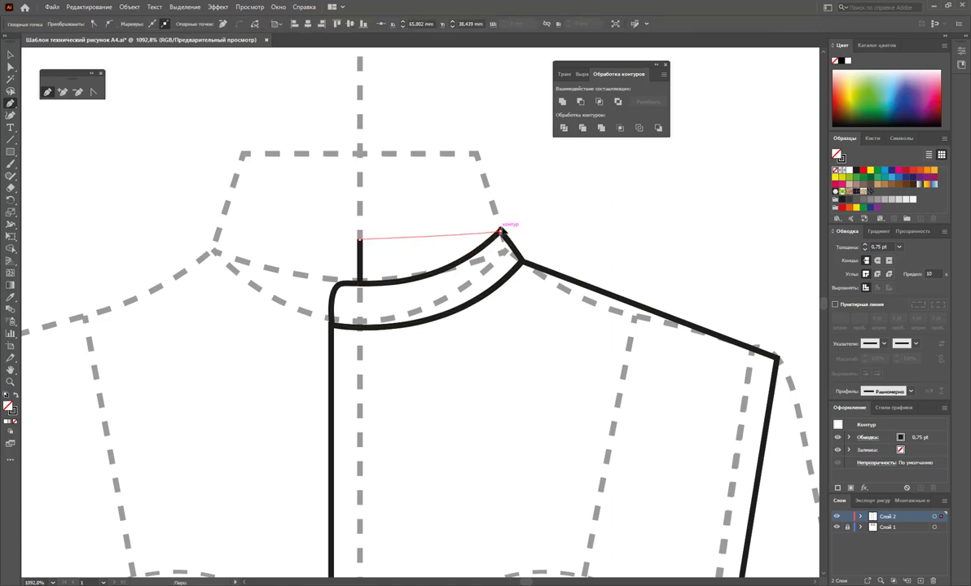
{"action": "left_click", "coordinate": [500, 231]}
{"action": "mouse_move", "coordinate": [360, 283]}
{"action": "left_mouse_down"}
{"action": "mouse_move", "coordinate": [248, 286]}
{"action": "mouse_move", "coordinate": [281, 281]}
{"action": "left_mouse_up"}
{"action": "left_click", "coordinate": [10, 55]}
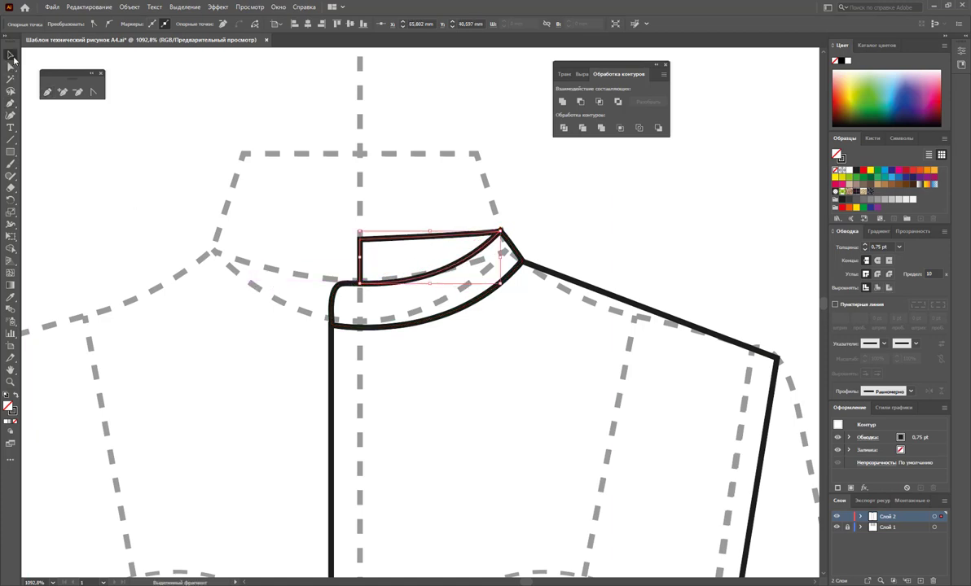
{"action": "left_click", "coordinate": [167, 136]}
{"action": "left_click", "coordinate": [187, 151]}
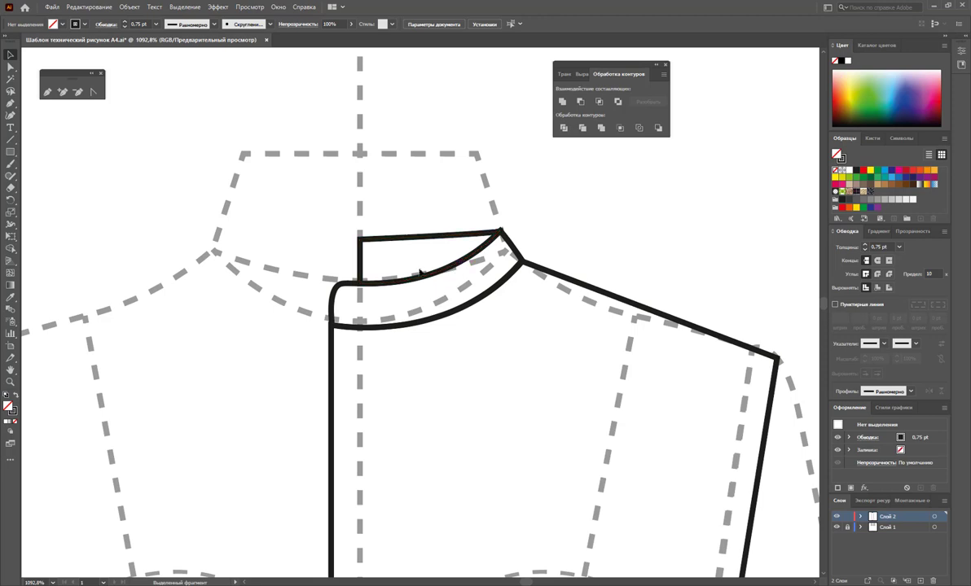
Drag the stand collar's top-left anchor down by 0.15 mm and deselect the path.
{"action": "left_click", "coordinate": [10, 67]}
{"action": "mouse_move", "coordinate": [360, 239]}
{"action": "left_mouse_down"}
{"action": "mouse_move", "coordinate": [359, 228]}
{"action": "mouse_move", "coordinate": [363, 236]}
{"action": "left_mouse_up"}
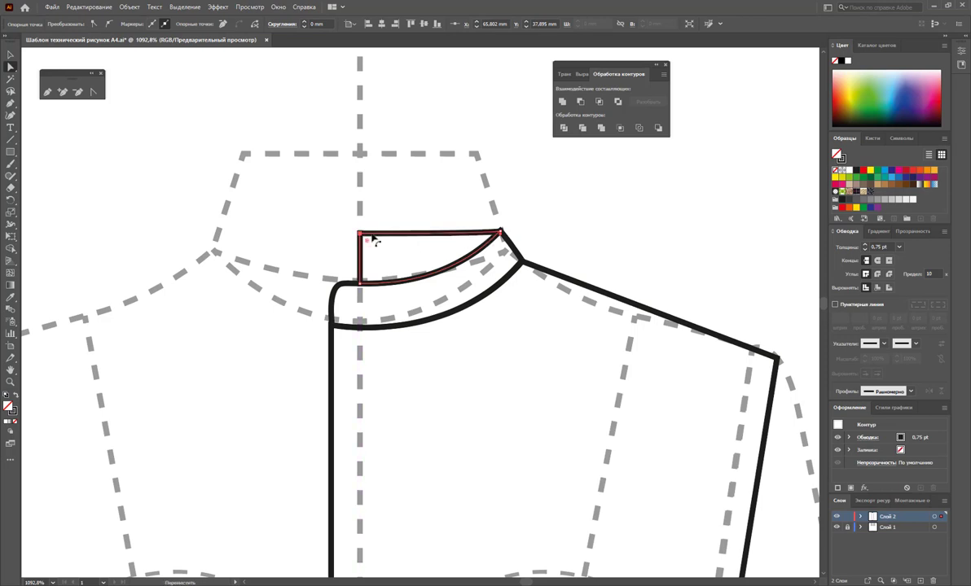
{"action": "left_click_drag", "start_coordinate": [360, 236], "coordinate": [361, 238]}
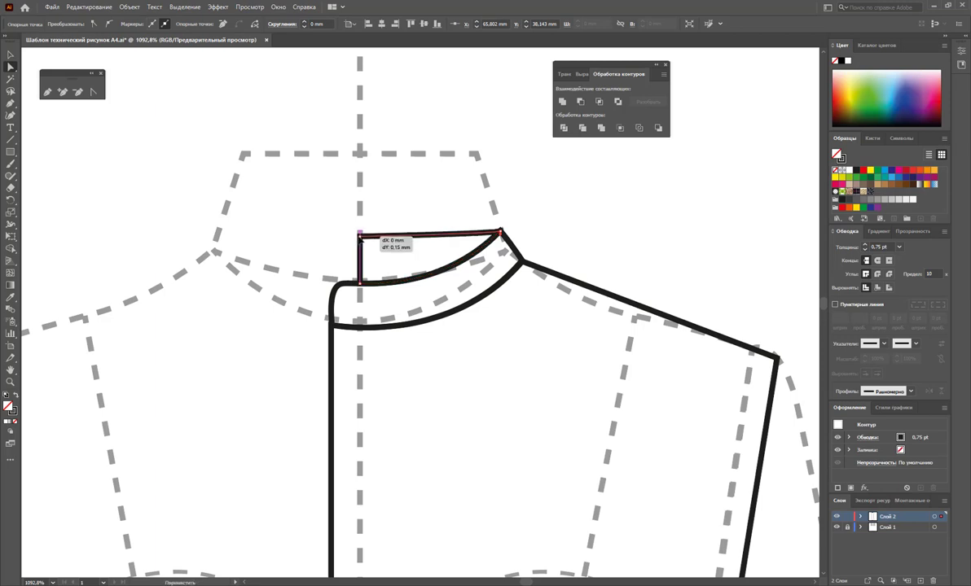
{"action": "left_click", "coordinate": [396, 209]}
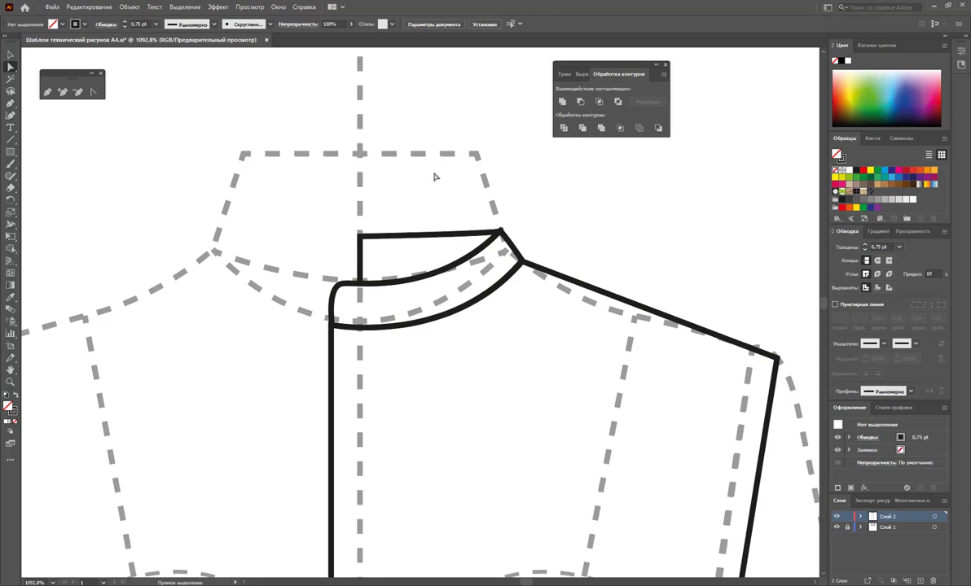
{"action": "left_click", "coordinate": [49, 95]}
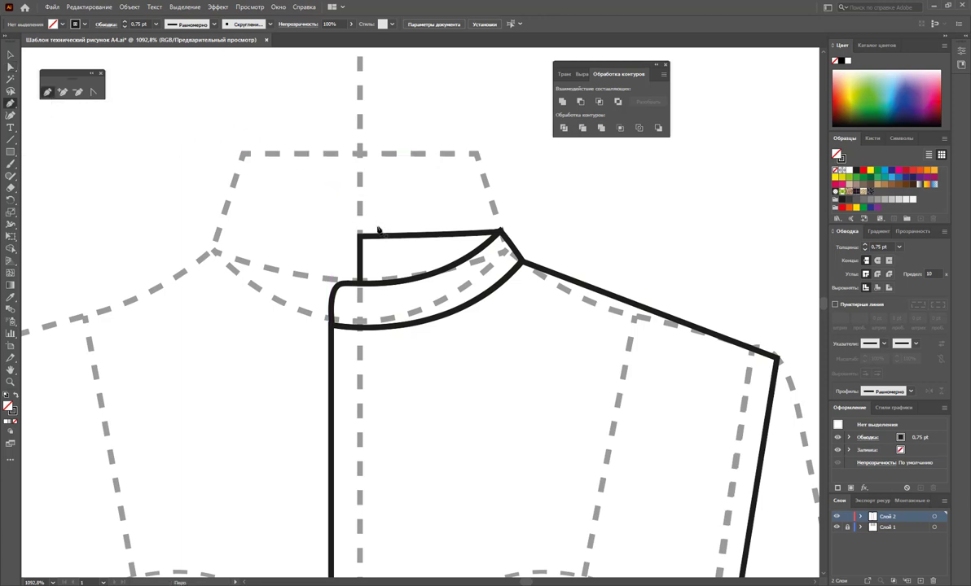
Draw the curved collar flap from the neckline to the collar-shoulder corner, shaping its top curve.
{"action": "left_click", "coordinate": [460, 236]}
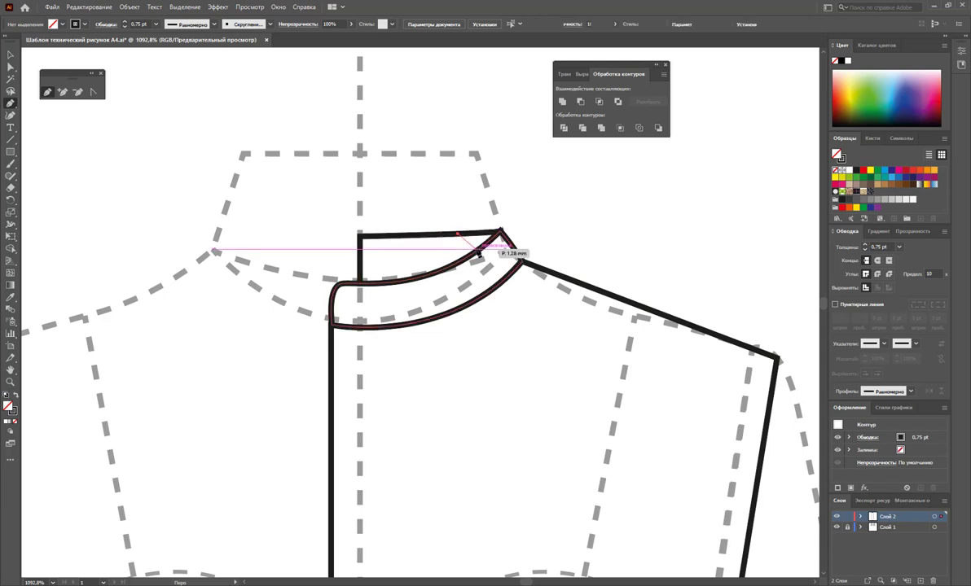
{"action": "mouse_move", "coordinate": [469, 259]}
{"action": "left_mouse_down"}
{"action": "mouse_move", "coordinate": [399, 285]}
{"action": "mouse_move", "coordinate": [371, 282]}
{"action": "left_mouse_up"}
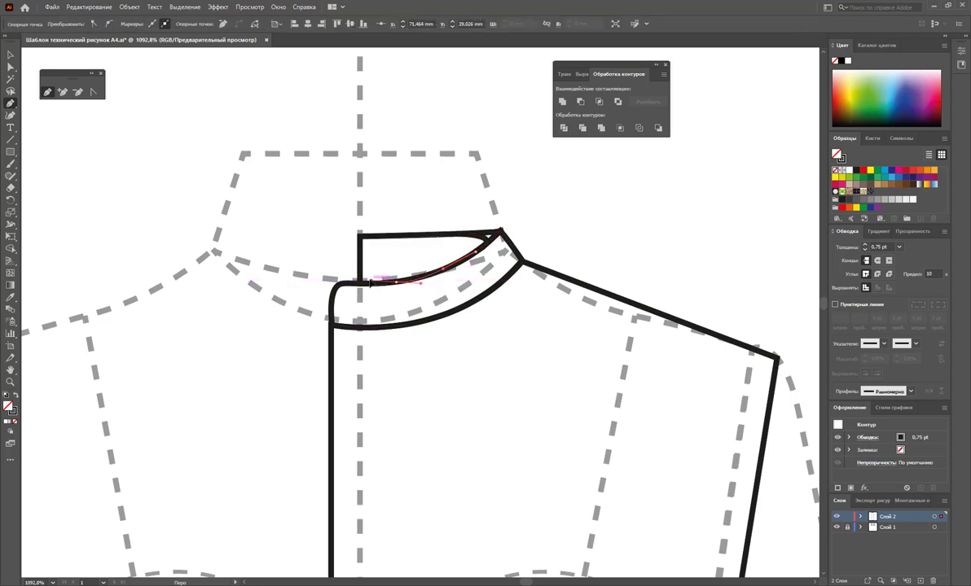
{"action": "mouse_move", "coordinate": [365, 283]}
{"action": "left_mouse_down"}
{"action": "mouse_move", "coordinate": [413, 310]}
{"action": "mouse_move", "coordinate": [403, 351]}
{"action": "left_mouse_up"}
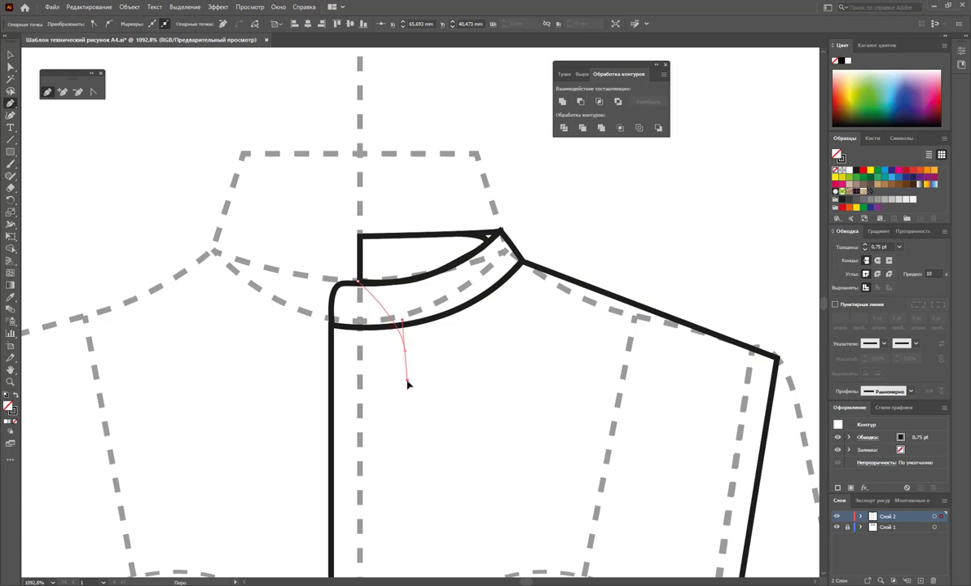
{"action": "left_click_drag", "start_coordinate": [535, 271], "coordinate": [535, 271]}
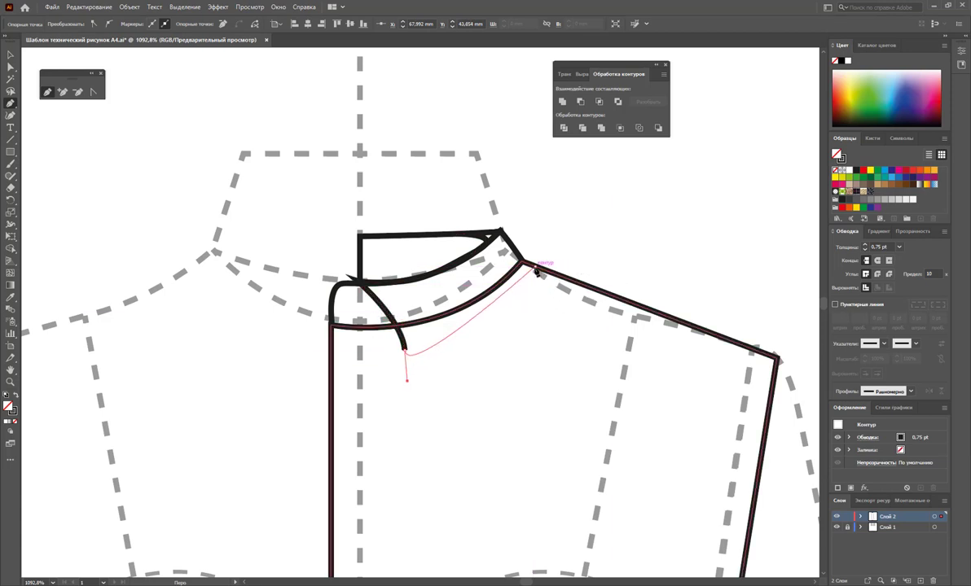
{"action": "left_click_drag", "start_coordinate": [501, 231], "coordinate": [500, 232]}
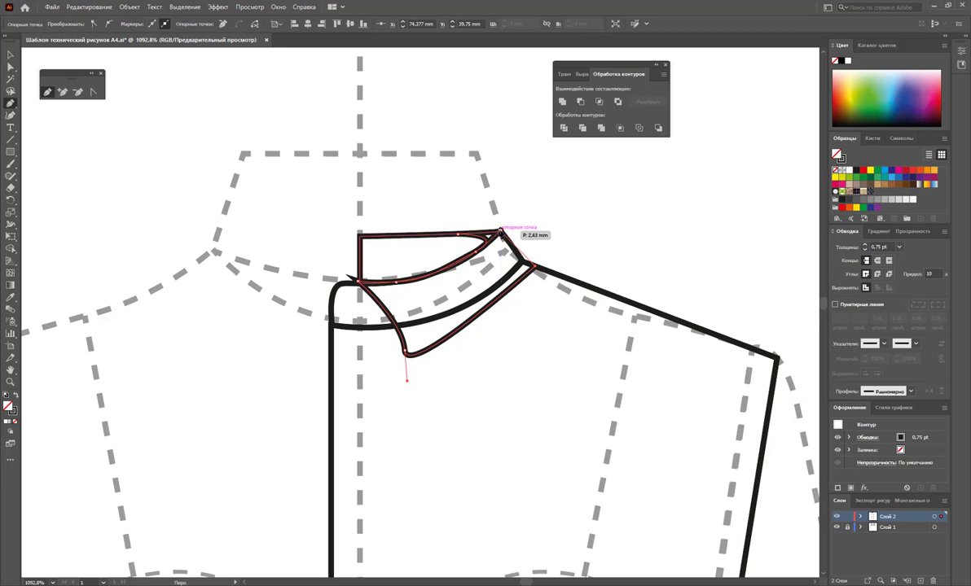
{"action": "left_click", "coordinate": [501, 231]}
{"action": "left_click", "coordinate": [501, 231]}
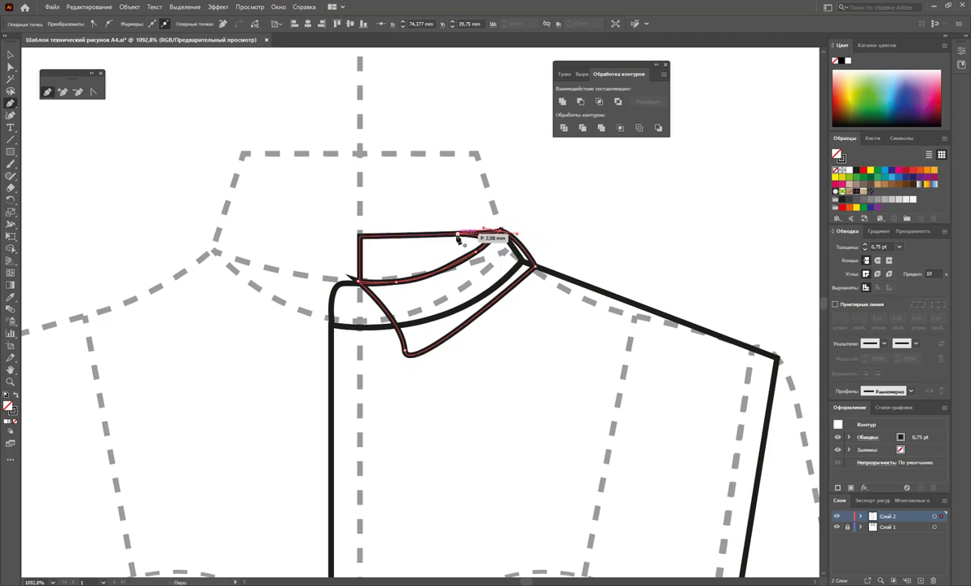
{"action": "mouse_move", "coordinate": [489, 258]}
{"action": "left_mouse_down"}
{"action": "mouse_move", "coordinate": [570, 268]}
{"action": "mouse_move", "coordinate": [468, 232]}
{"action": "left_mouse_up"}
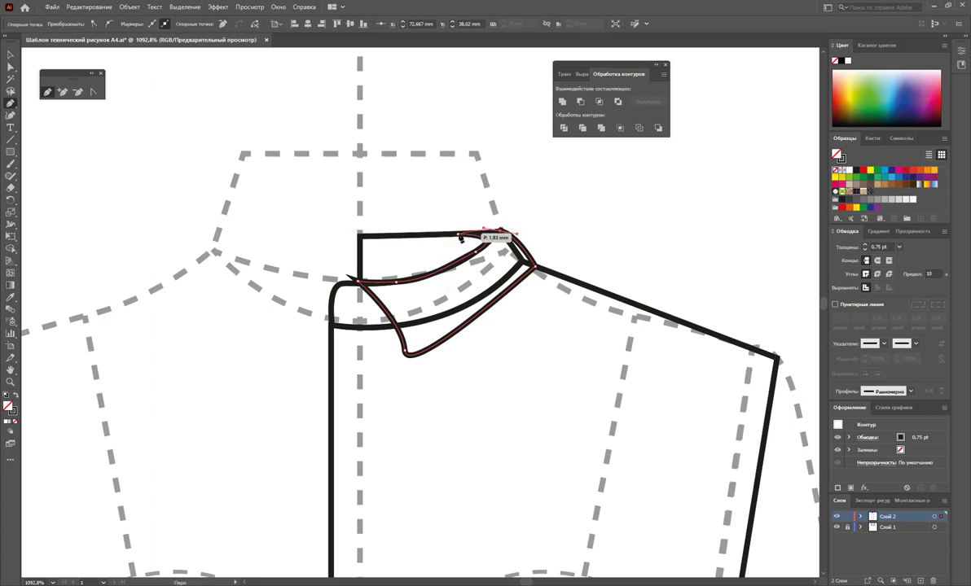
{"action": "left_click_drag", "start_coordinate": [466, 232], "coordinate": [450, 227]}
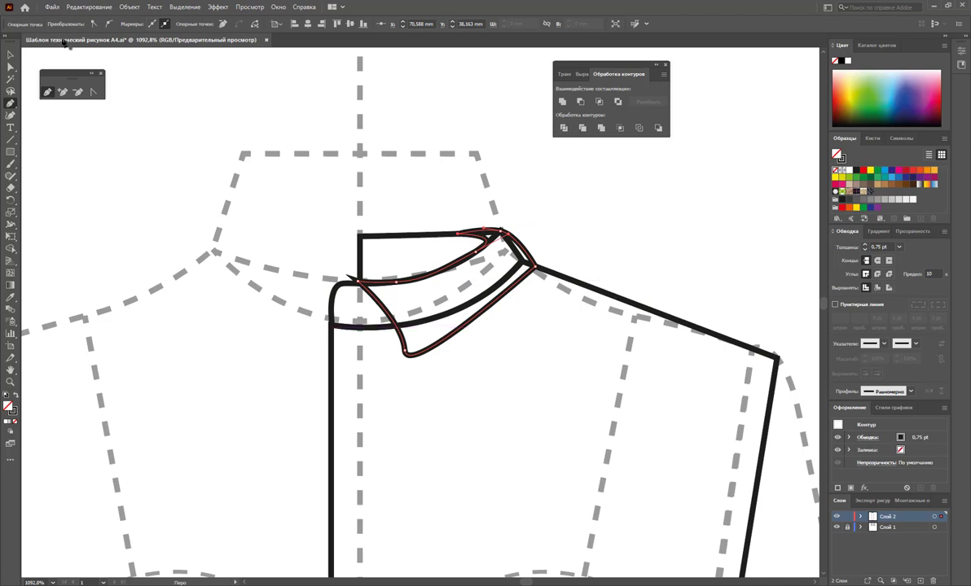
Nudge the collar flap's tip down-right and pull its handle to round the curve.
{"action": "left_click", "coordinate": [10, 66]}
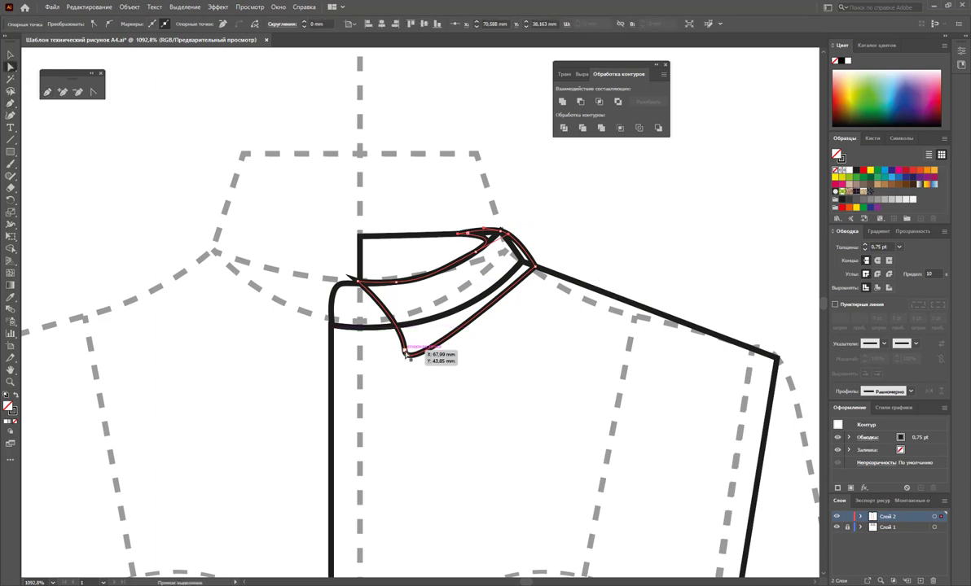
{"action": "left_click", "coordinate": [406, 353]}
{"action": "left_click_drag", "start_coordinate": [405, 354], "coordinate": [408, 357]}
{"action": "key", "text": "shift+c"}
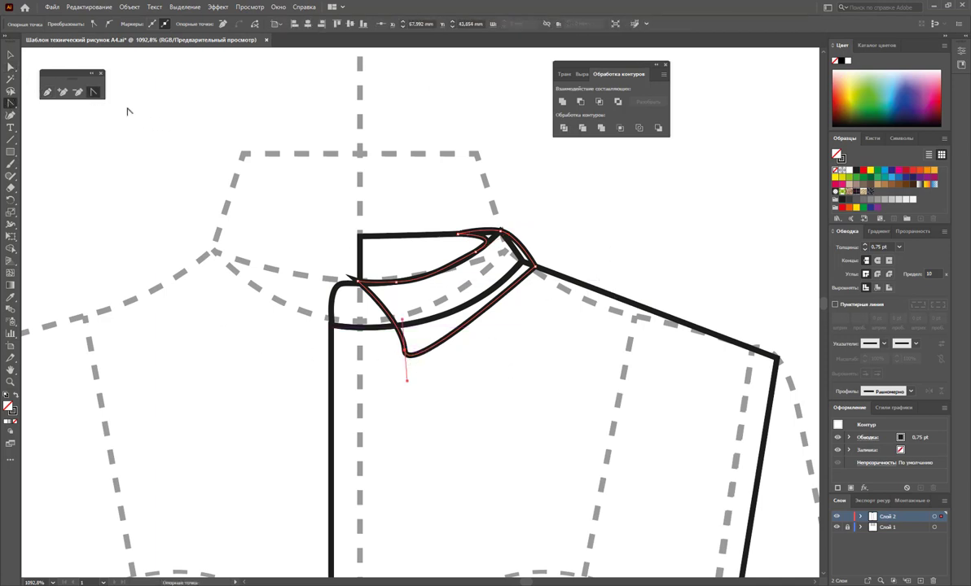
{"action": "left_click_drag", "start_coordinate": [408, 382], "coordinate": [522, 311]}
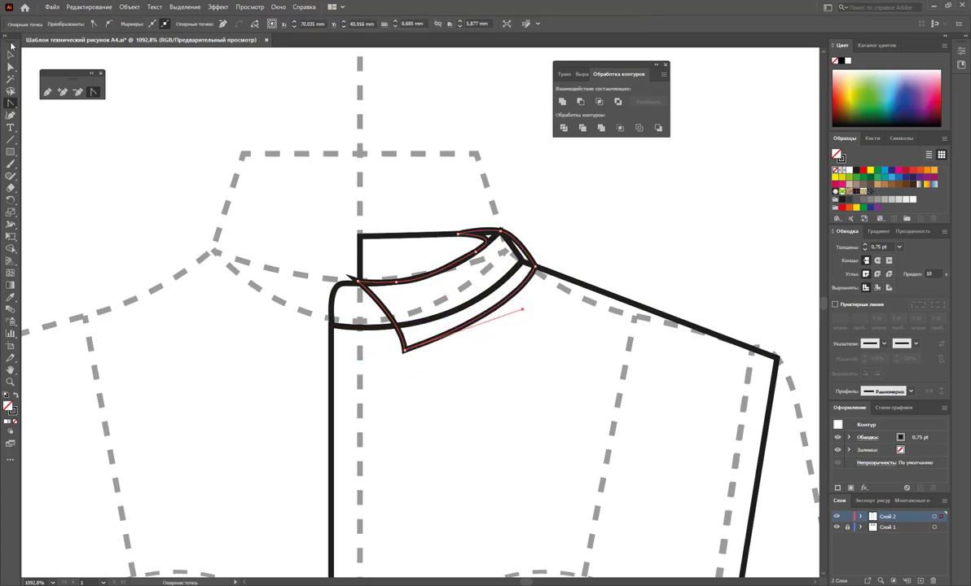
{"action": "key", "text": "v"}
{"action": "left_click", "coordinate": [464, 357]}
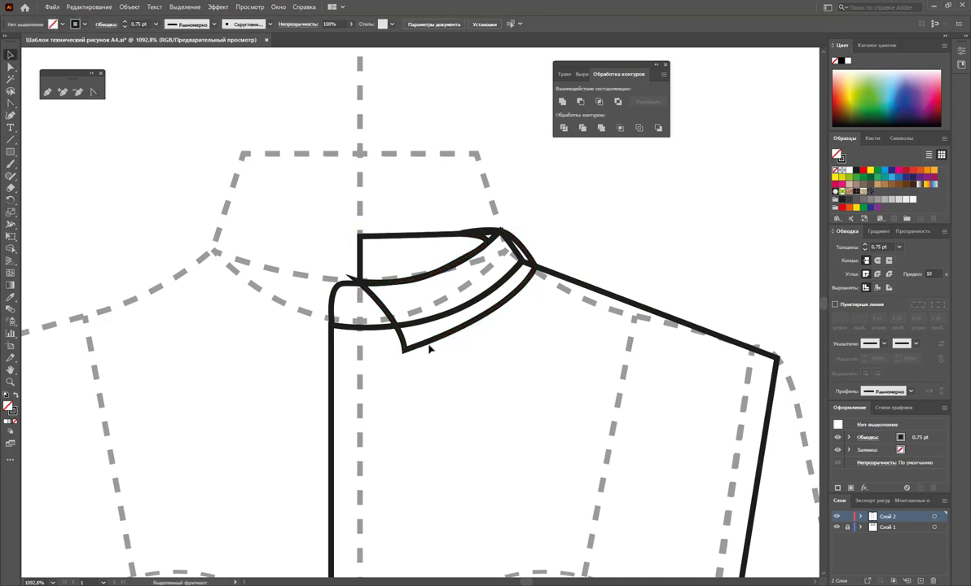
Set the collar outlines' stroke corners to Round Join.
{"action": "left_click", "coordinate": [427, 344]}
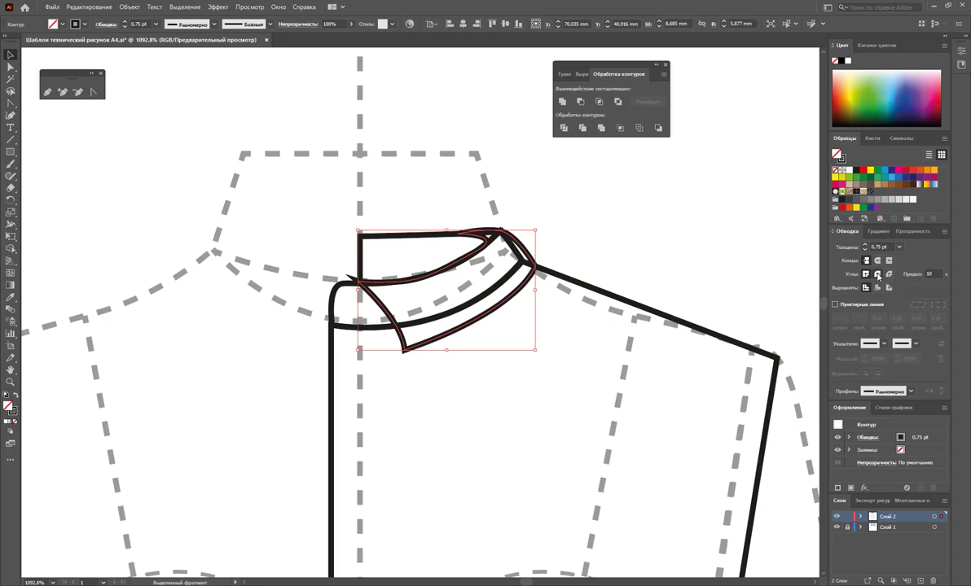
{"action": "left_click", "coordinate": [877, 275]}
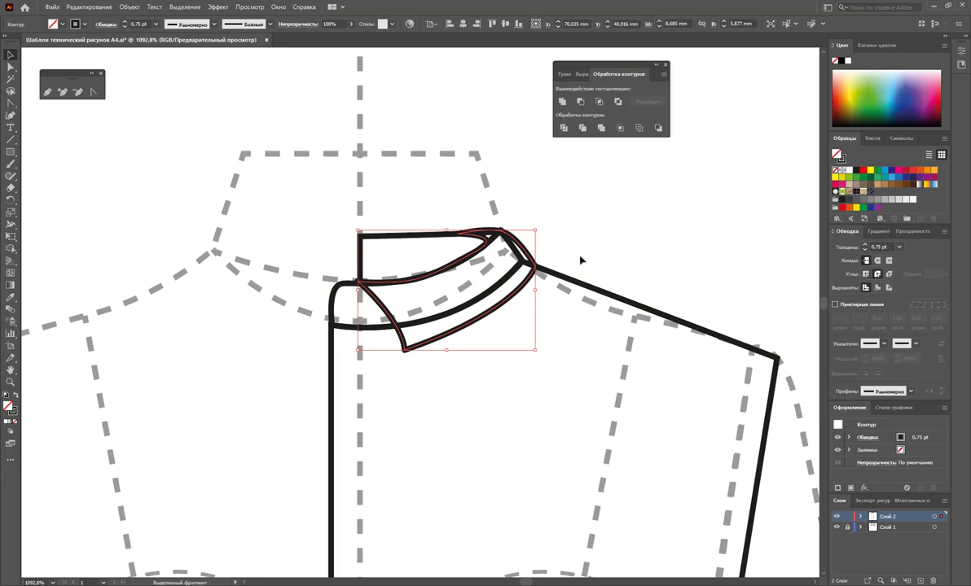
{"action": "left_click", "coordinate": [866, 275]}
{"action": "left_click", "coordinate": [877, 274]}
{"action": "left_click", "coordinate": [576, 252]}
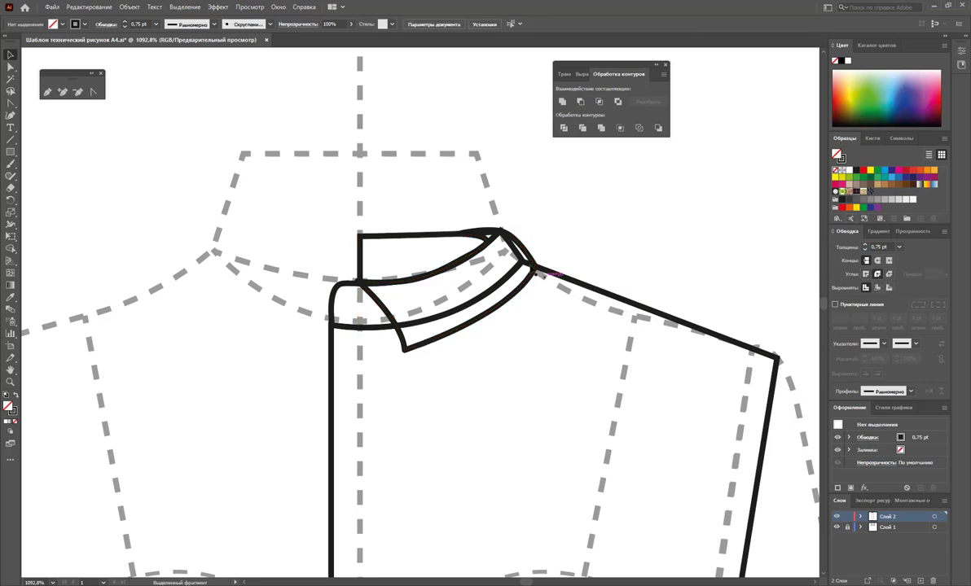
Merge the collar pieces into one shape with Ctrl+8 and set its fill to None.
{"action": "left_click", "coordinate": [534, 271]}
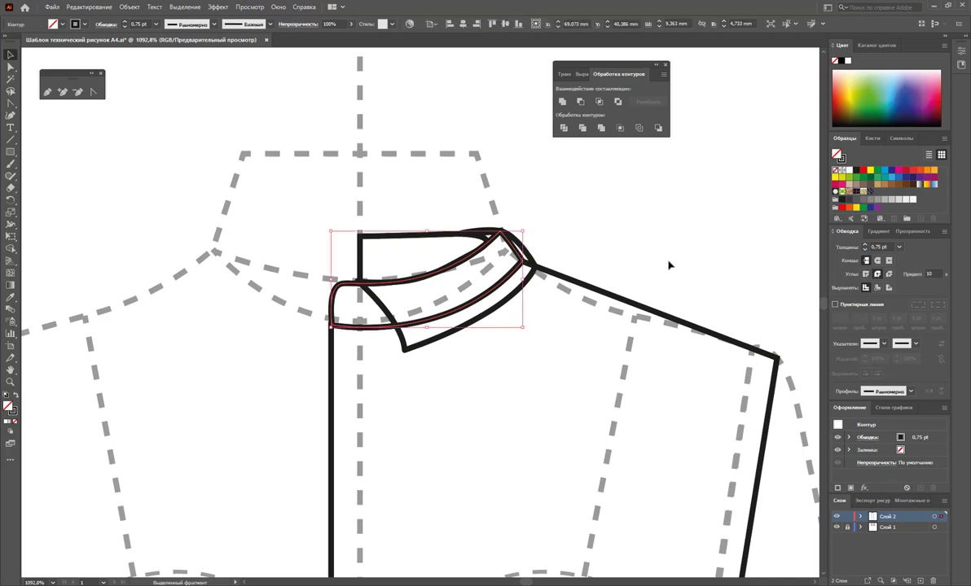
{"action": "left_click", "coordinate": [477, 217]}
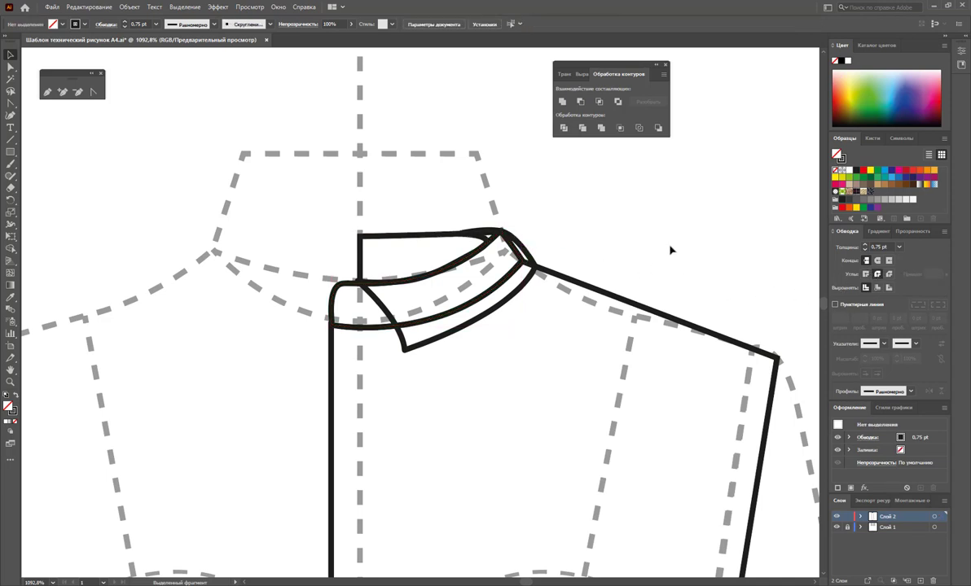
{"action": "left_click", "coordinate": [399, 344]}
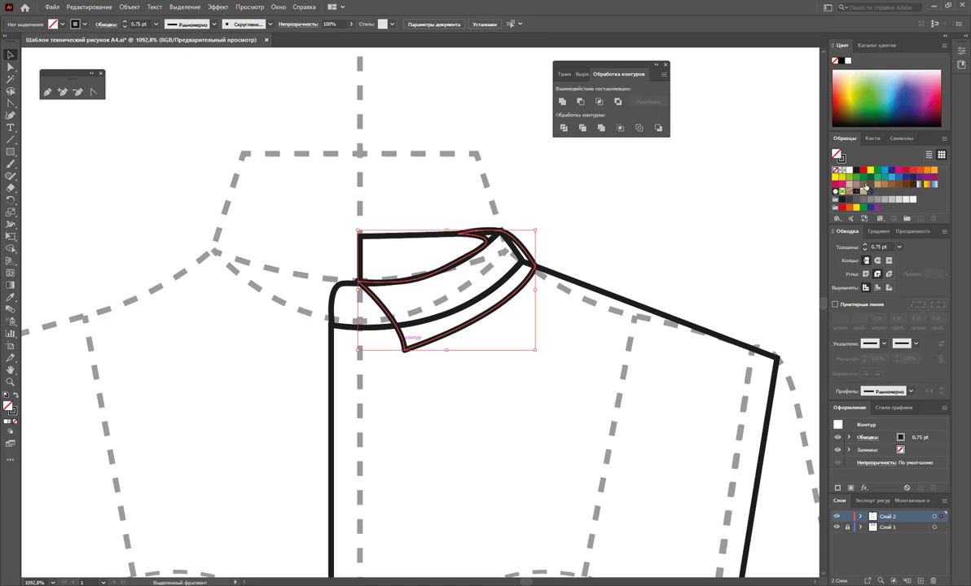
{"action": "key", "text": "ctrl+8"}
{"action": "left_click", "coordinate": [684, 272]}
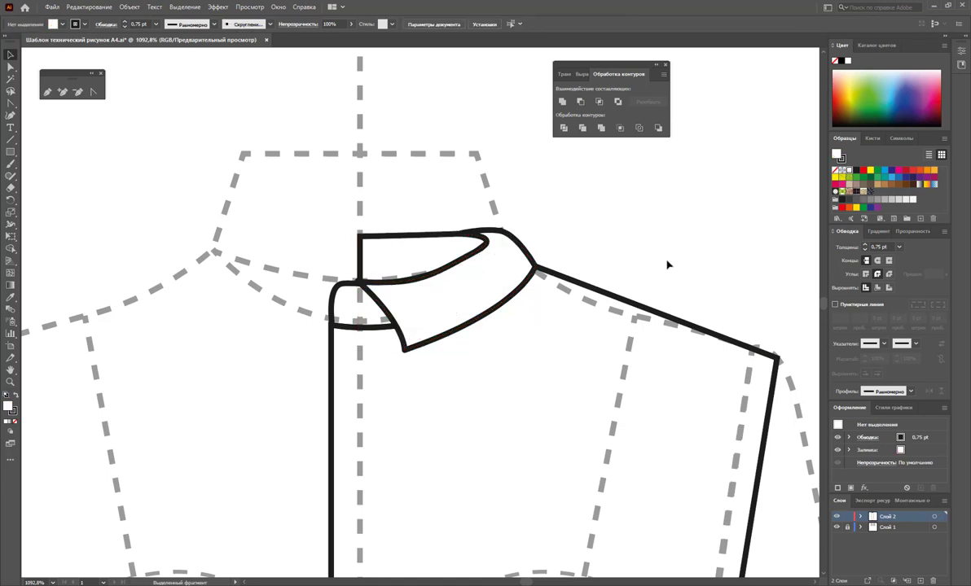
{"action": "left_click", "coordinate": [533, 267]}
{"action": "key", "text": "slash"}
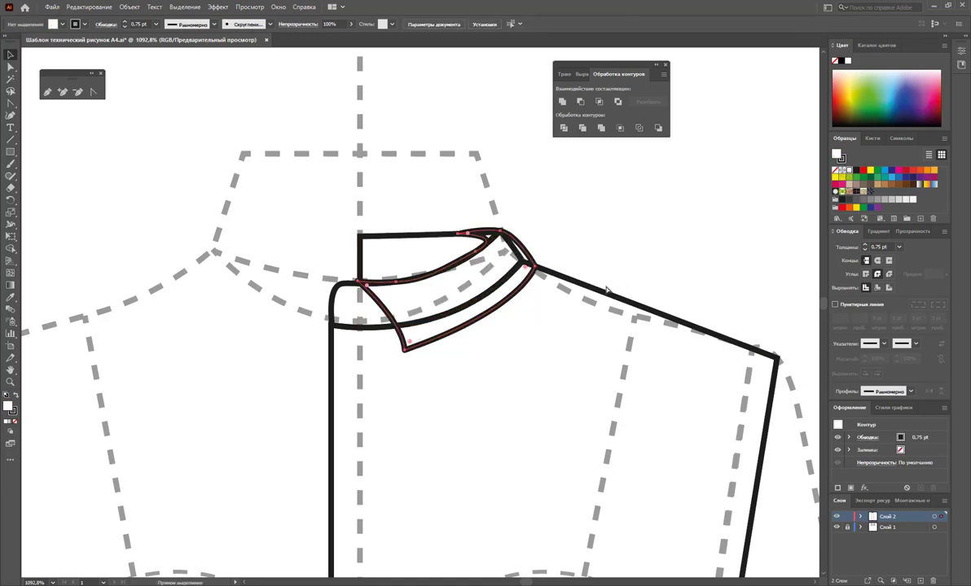
{"action": "left_click", "coordinate": [572, 235]}
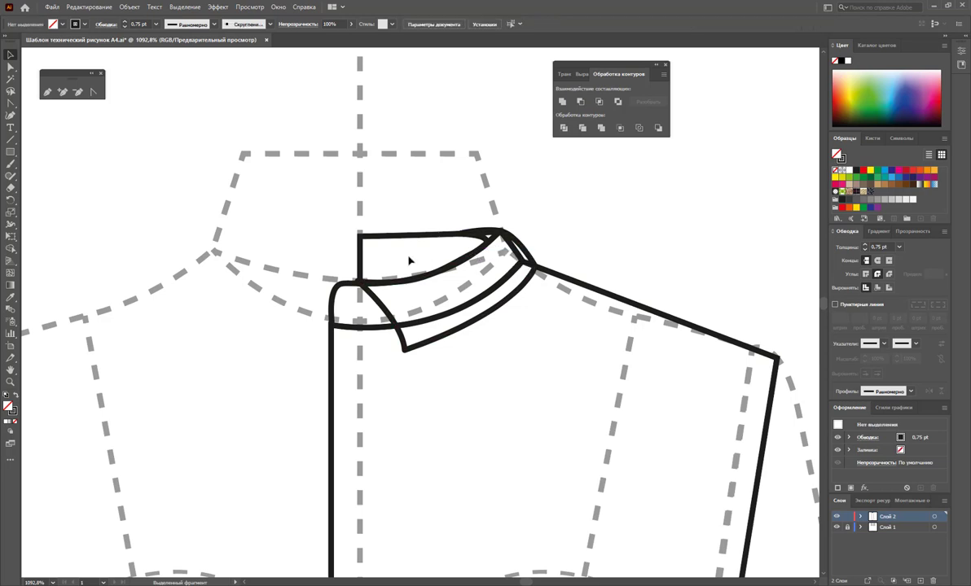
Move the upper collar's inner anchors onto the centre front line and make the left point a sharp corner.
{"action": "left_click", "coordinate": [47, 92]}
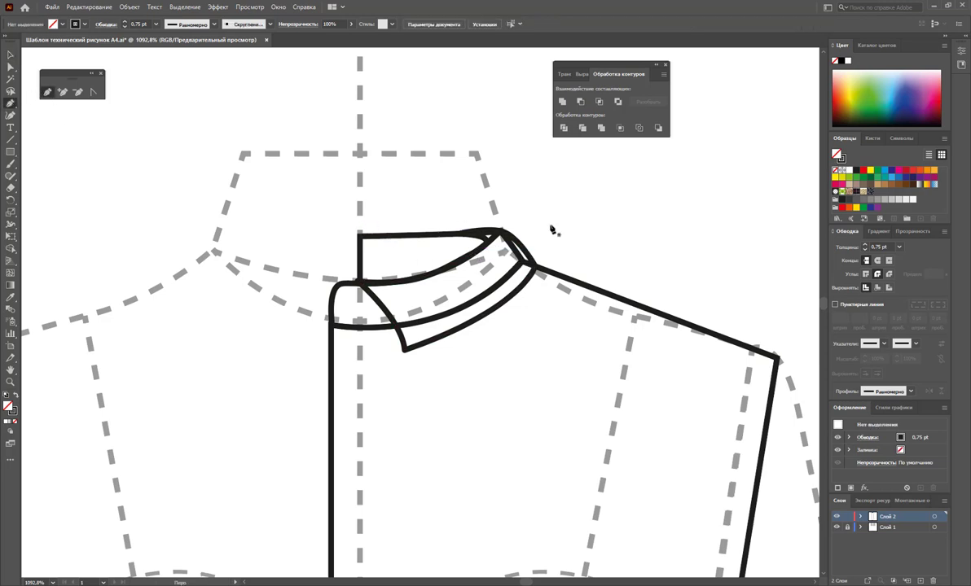
{"action": "left_click", "coordinate": [10, 67]}
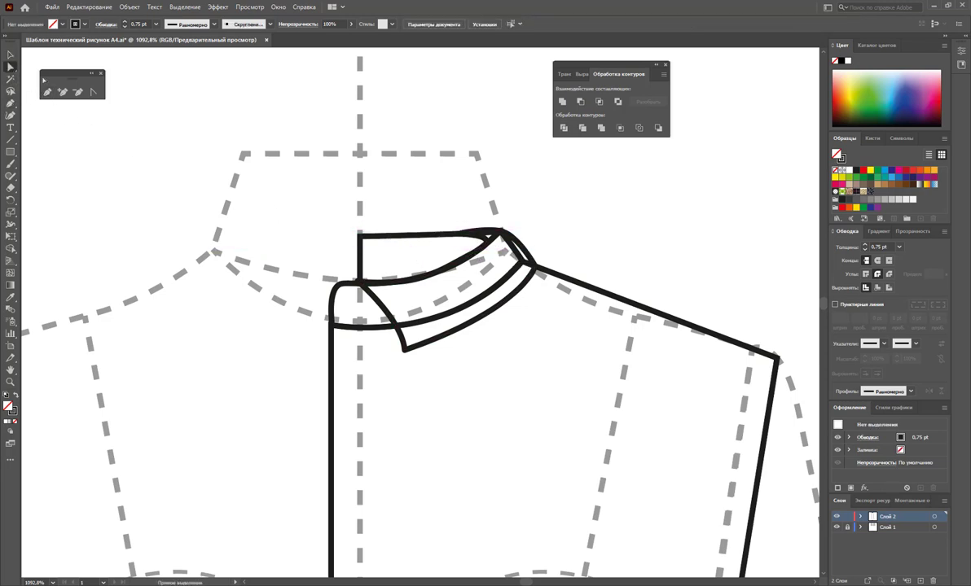
{"action": "left_click", "coordinate": [469, 242]}
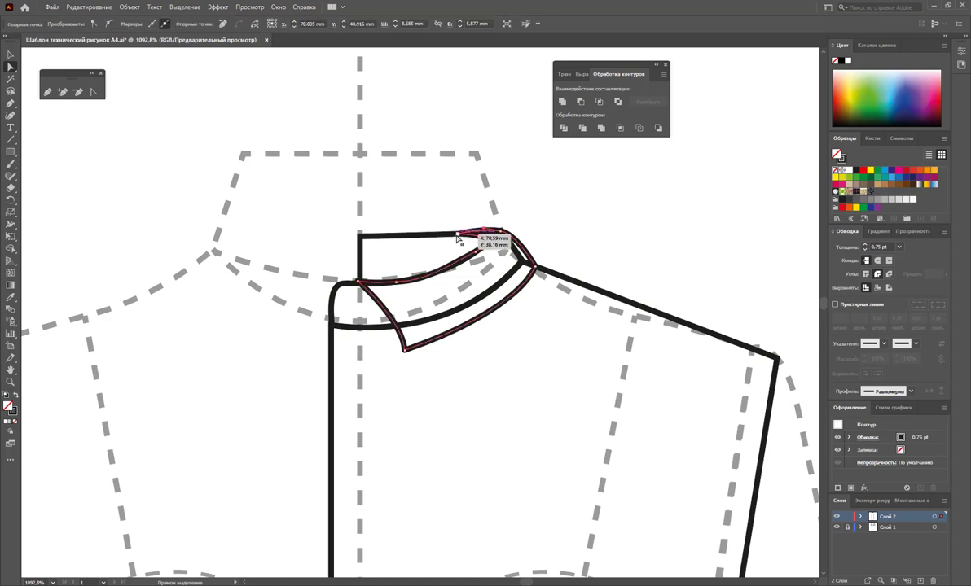
{"action": "left_click_drag", "start_coordinate": [458, 237], "coordinate": [361, 236]}
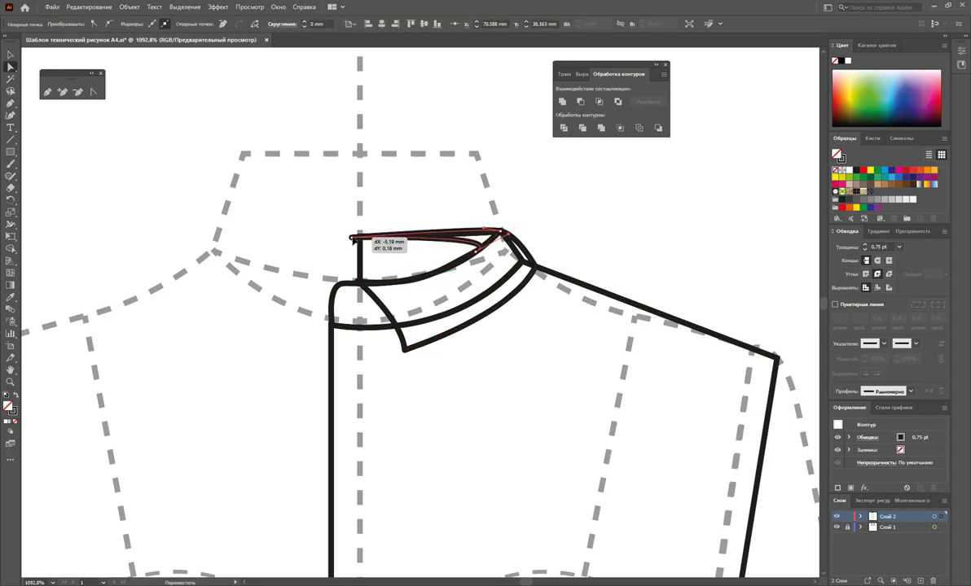
{"action": "left_click_drag", "start_coordinate": [416, 251], "coordinate": [359, 230]}
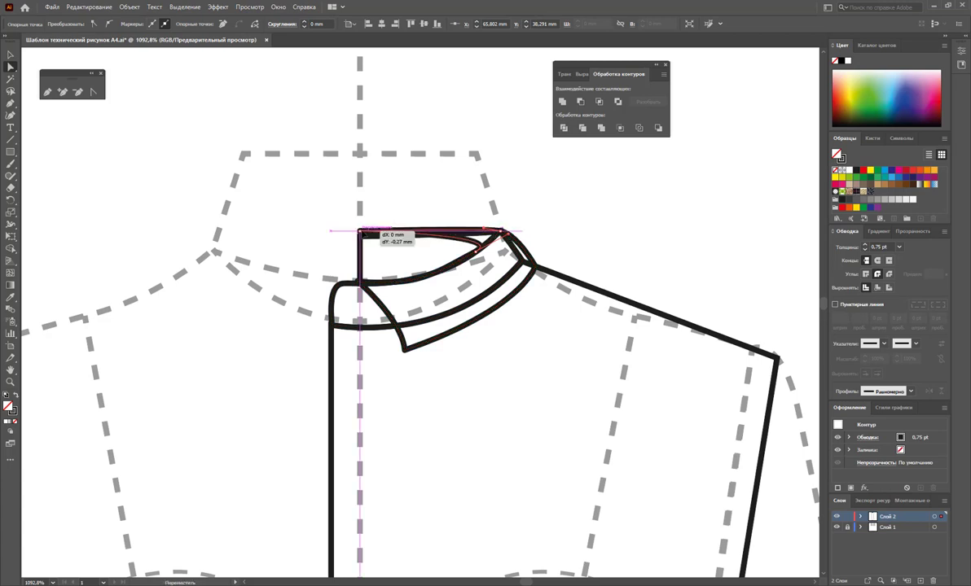
{"action": "left_click", "coordinate": [62, 91]}
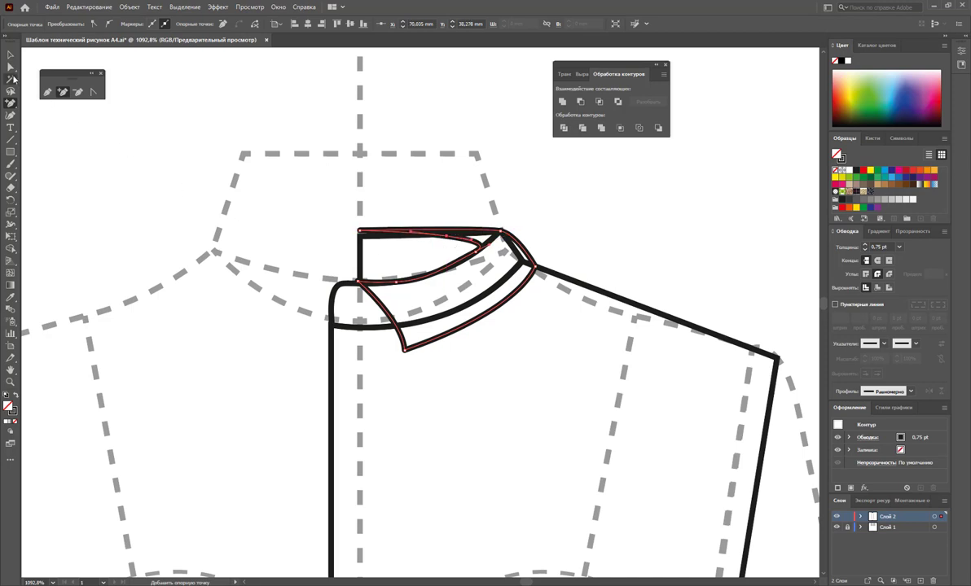
{"action": "left_click", "coordinate": [10, 67]}
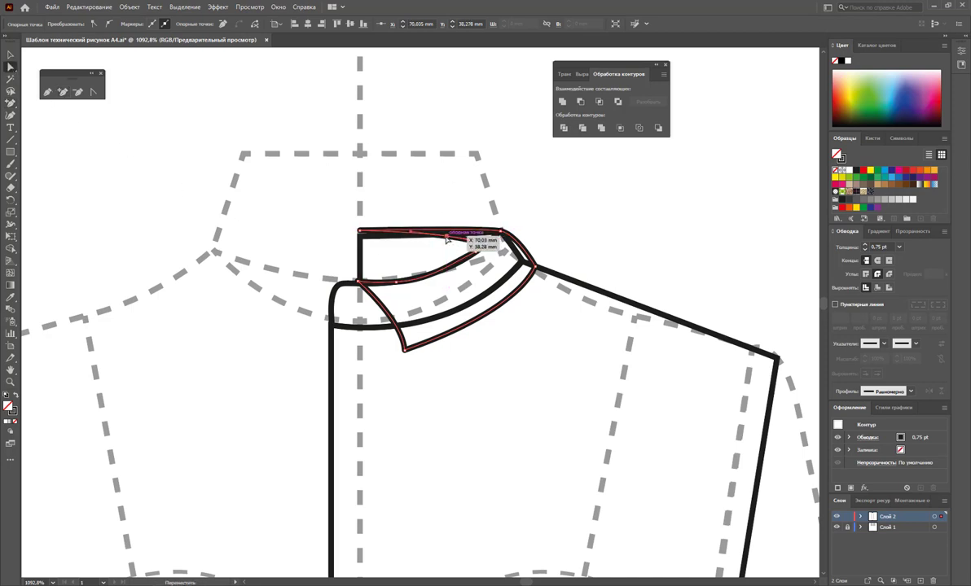
{"action": "left_click_drag", "start_coordinate": [447, 239], "coordinate": [359, 233]}
{"action": "left_click", "coordinate": [92, 93]}
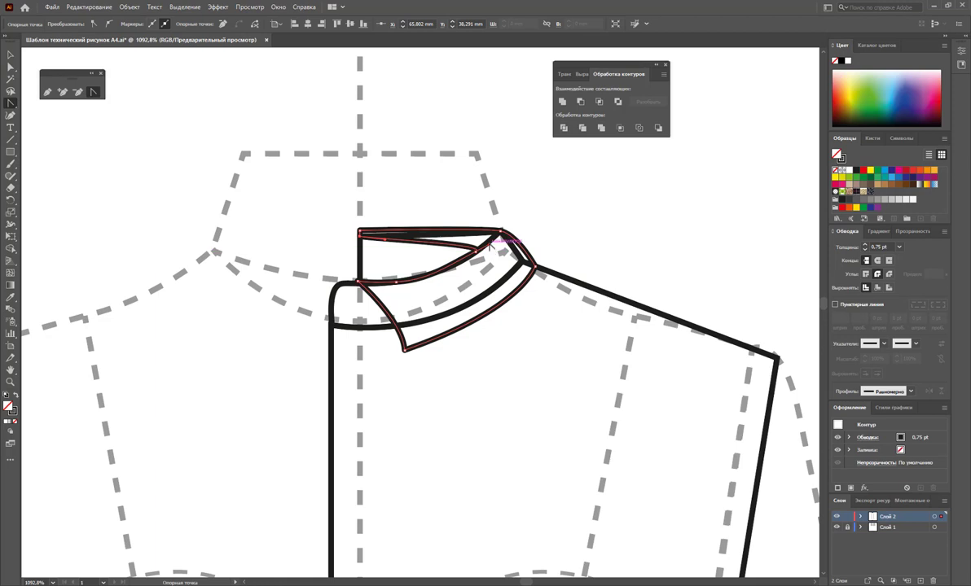
Pull a curve handle from the upper collar's top-right corner and check the collar selection.
{"action": "left_click", "coordinate": [459, 232]}
{"action": "left_click_drag", "start_coordinate": [503, 231], "coordinate": [522, 224]}
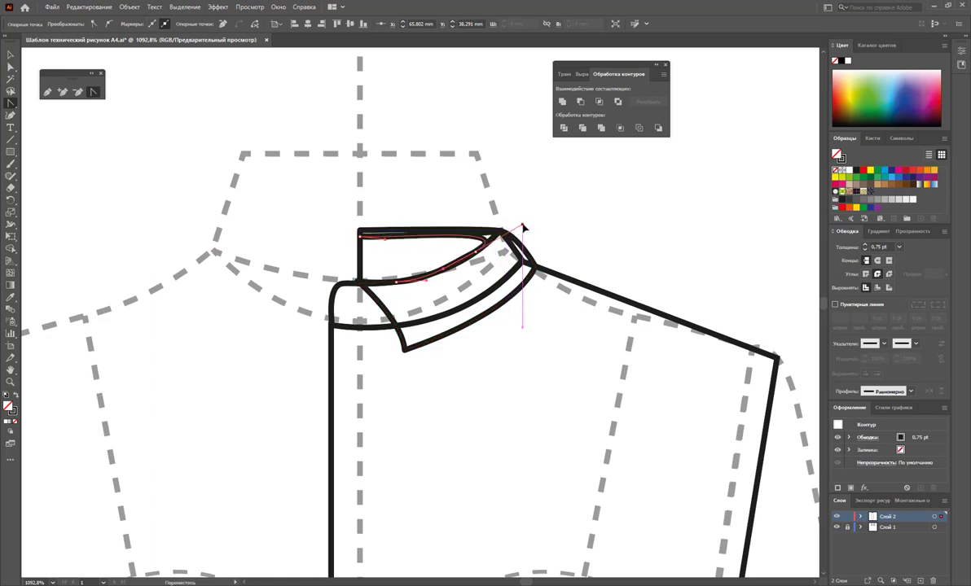
{"action": "left_click", "coordinate": [373, 242], "text": "ctrl"}
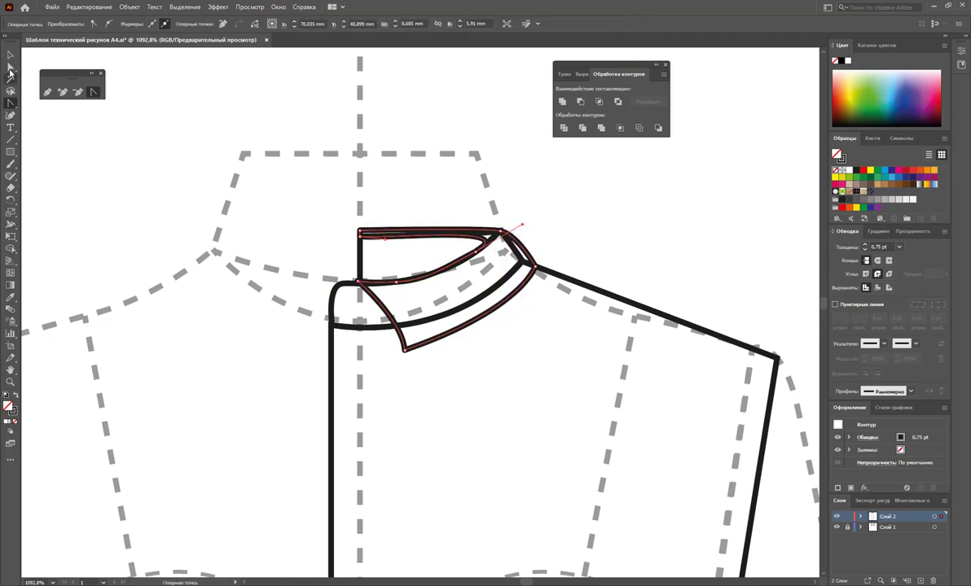
{"action": "key", "text": "a"}
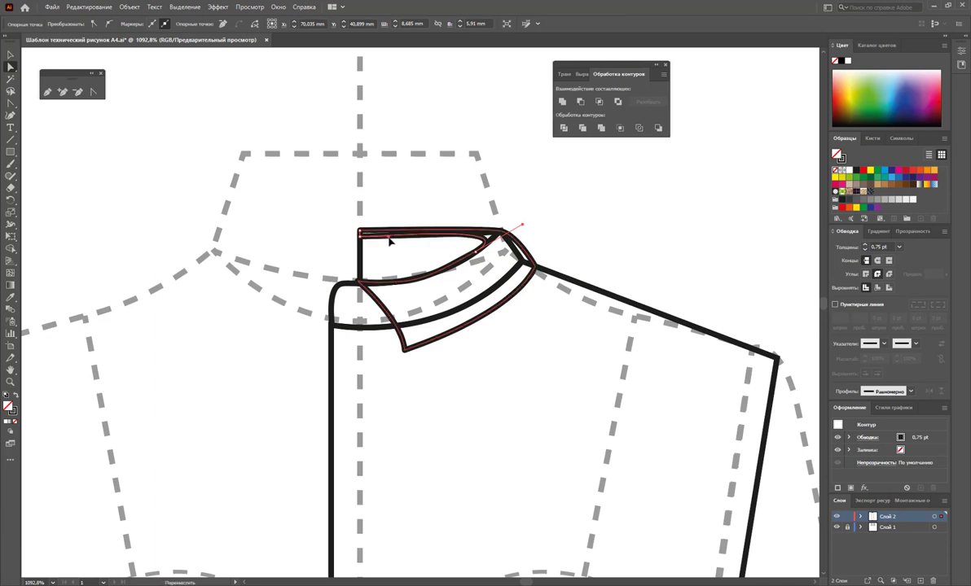
{"action": "left_click", "coordinate": [390, 241]}
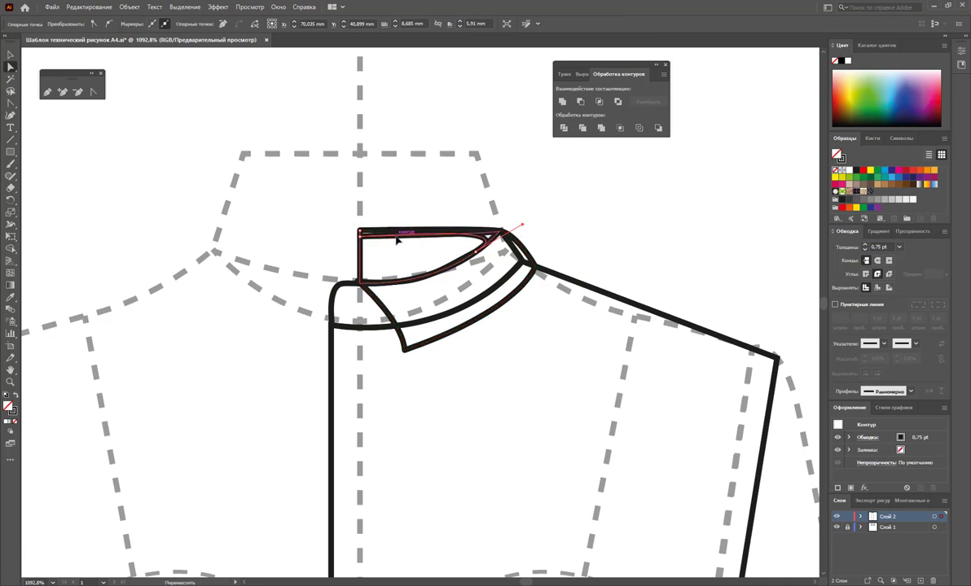
{"action": "left_click", "coordinate": [359, 237]}
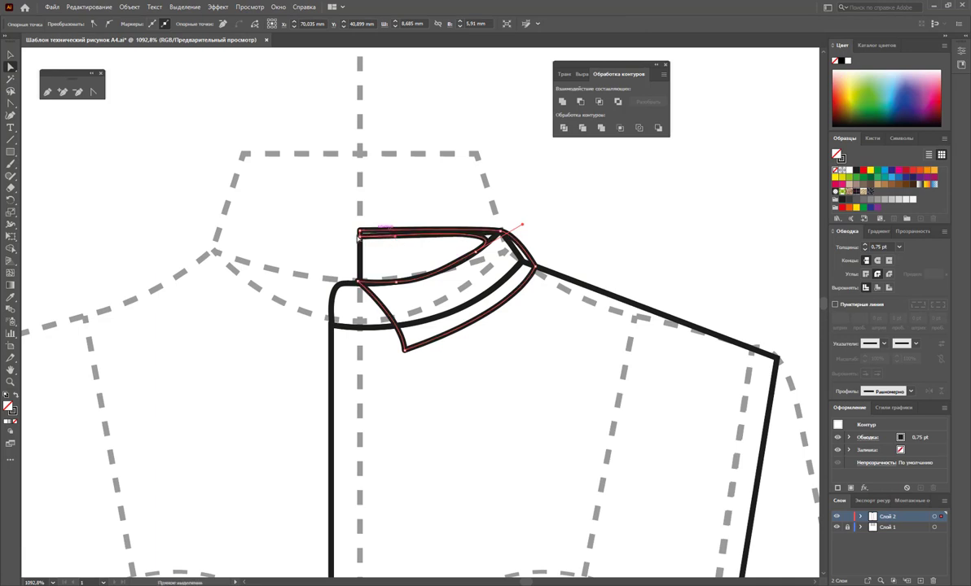
{"action": "left_click", "coordinate": [504, 152]}
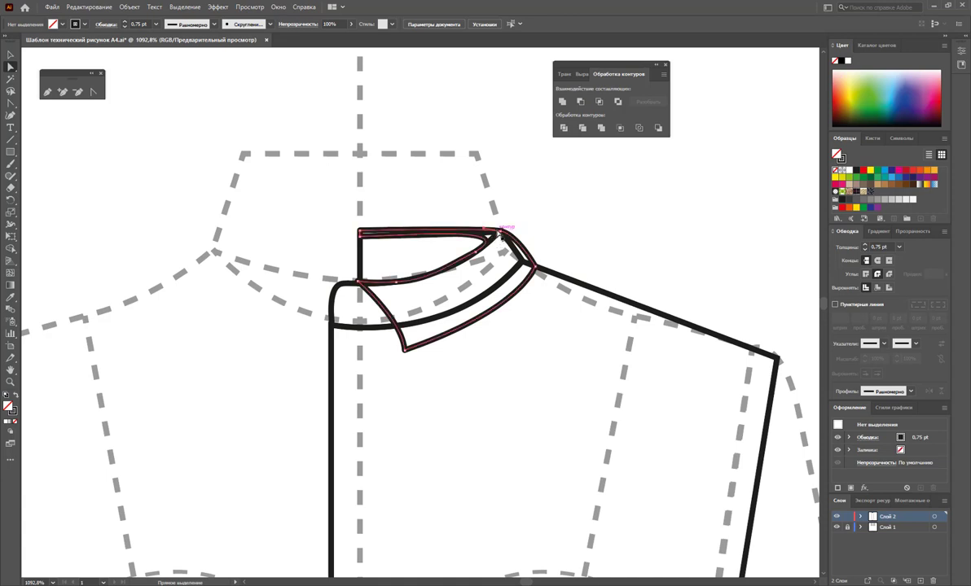
{"action": "left_click", "coordinate": [498, 233]}
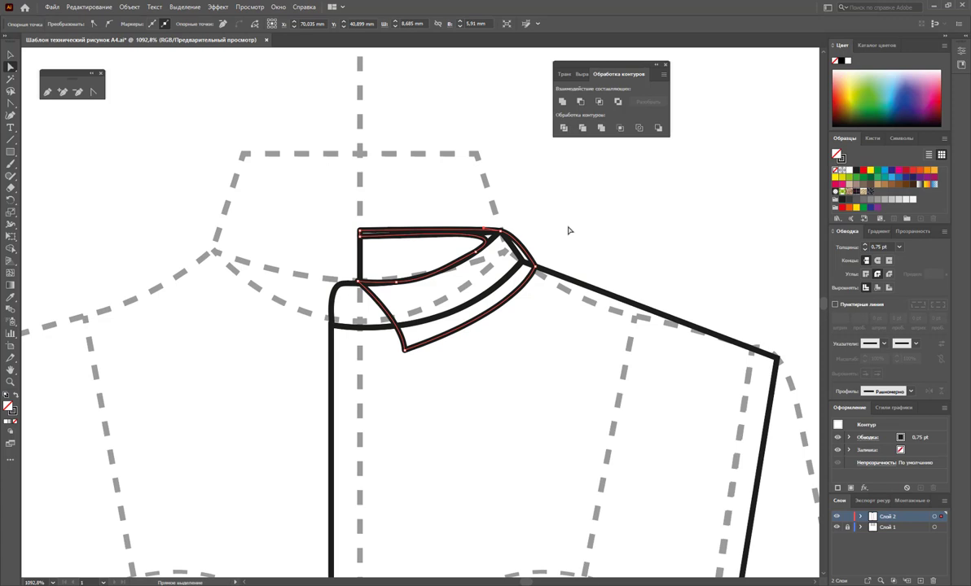
{"action": "left_click", "coordinate": [568, 230]}
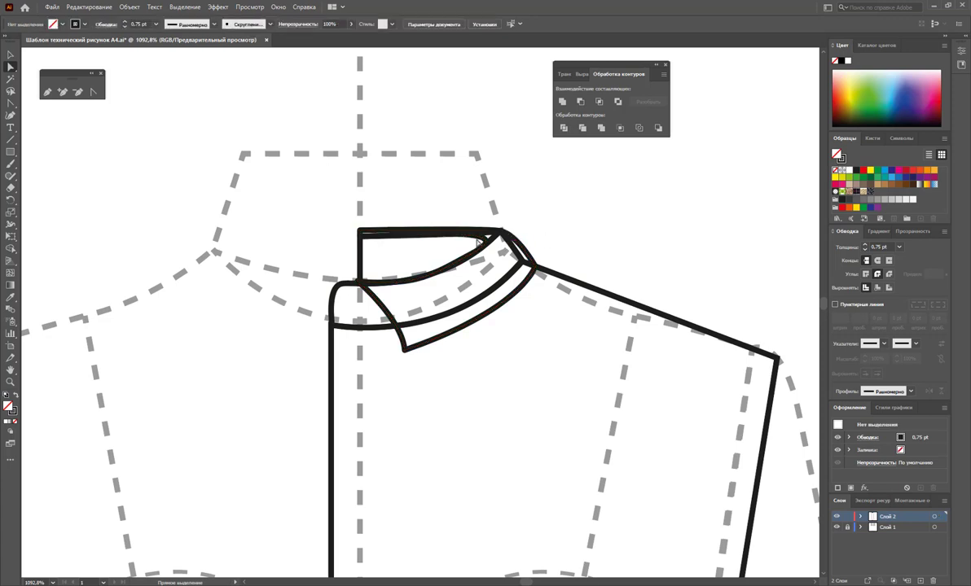
{"action": "left_click", "coordinate": [479, 243]}
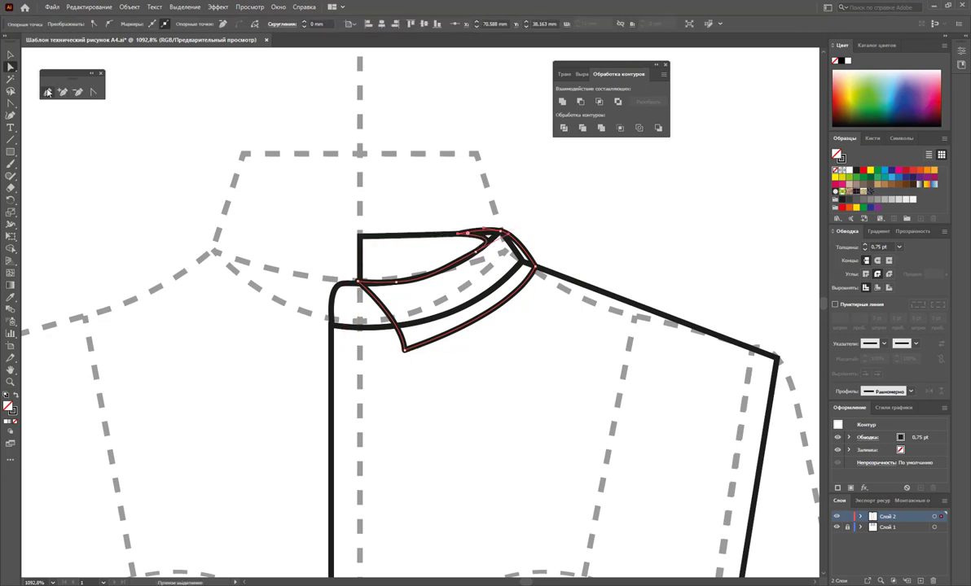
Draw a straight line across the stand collar top from its left corner to its right end.
{"action": "left_click", "coordinate": [47, 92]}
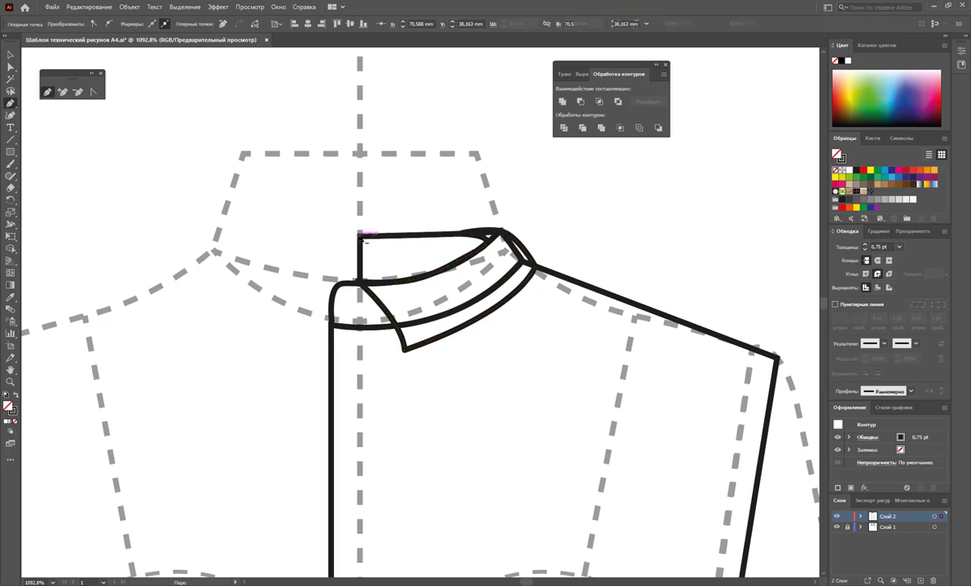
{"action": "left_click_drag", "start_coordinate": [361, 237], "coordinate": [360, 229]}
{"action": "left_click", "coordinate": [360, 230]}
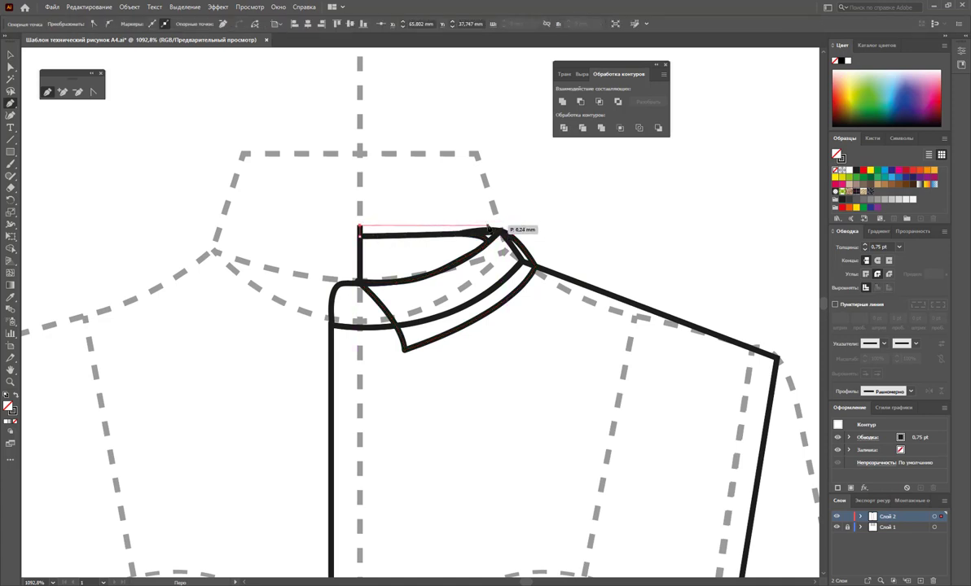
{"action": "left_click", "coordinate": [493, 230]}
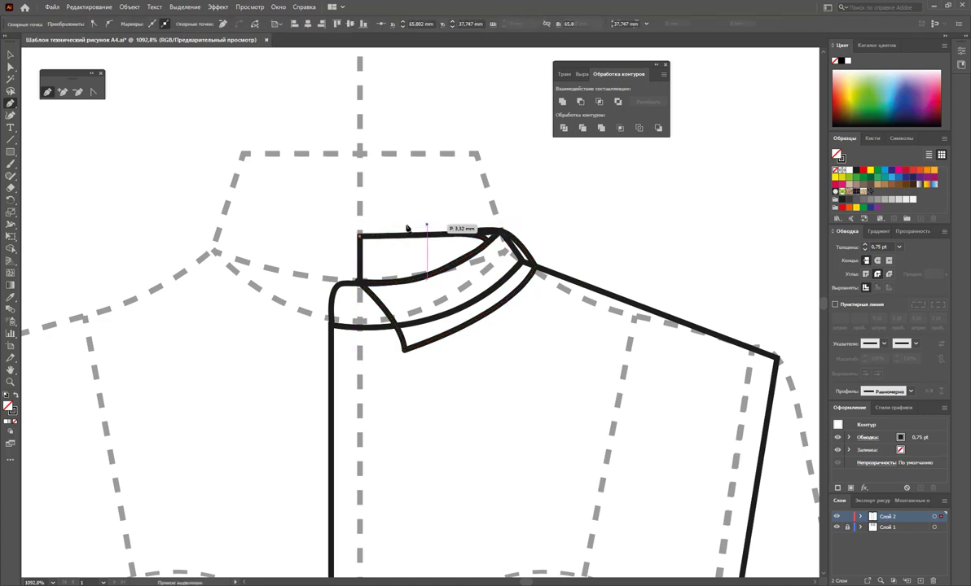
{"action": "left_click", "coordinate": [361, 235]}
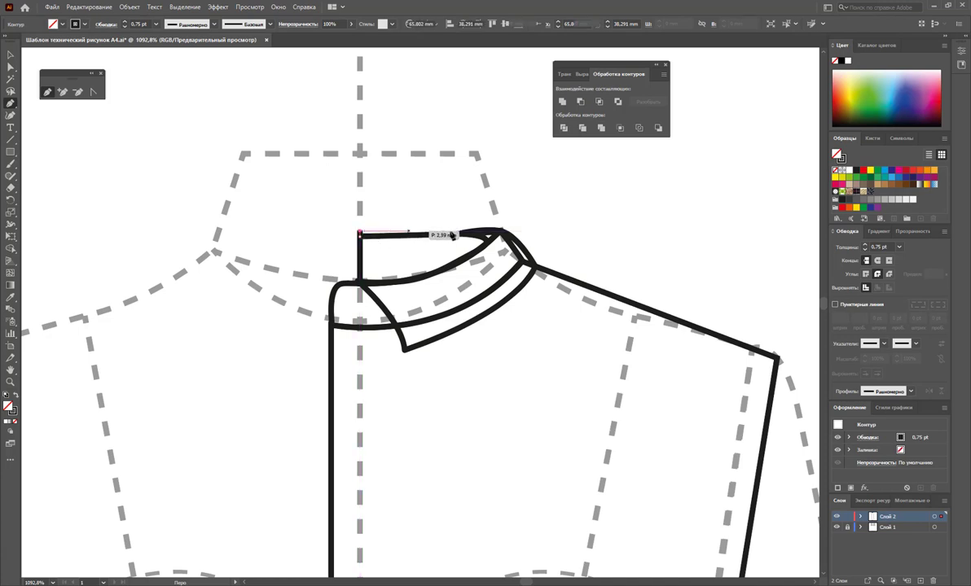
{"action": "left_click", "coordinate": [492, 233]}
{"action": "left_click", "coordinate": [488, 233]}
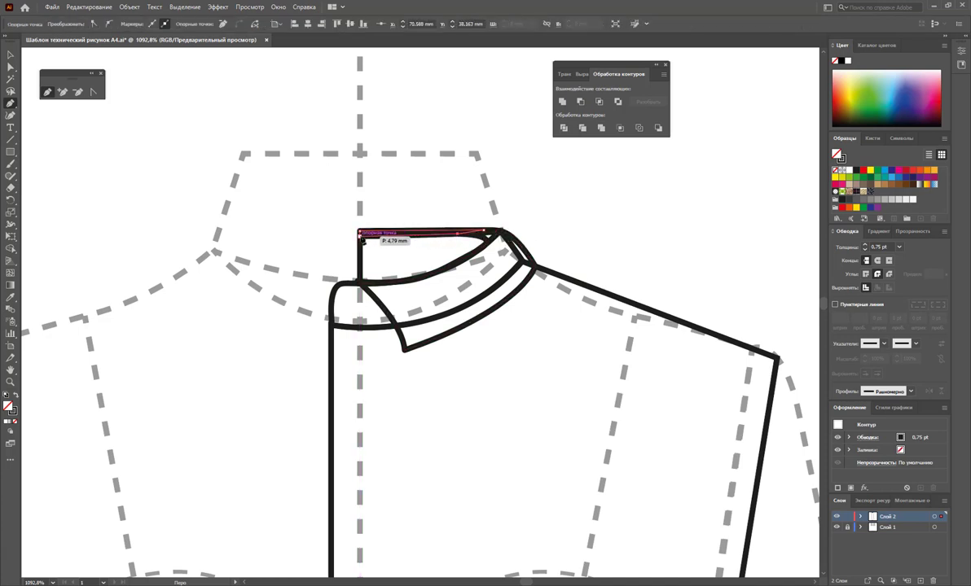
{"action": "left_click", "coordinate": [566, 226], "text": "ctrl"}
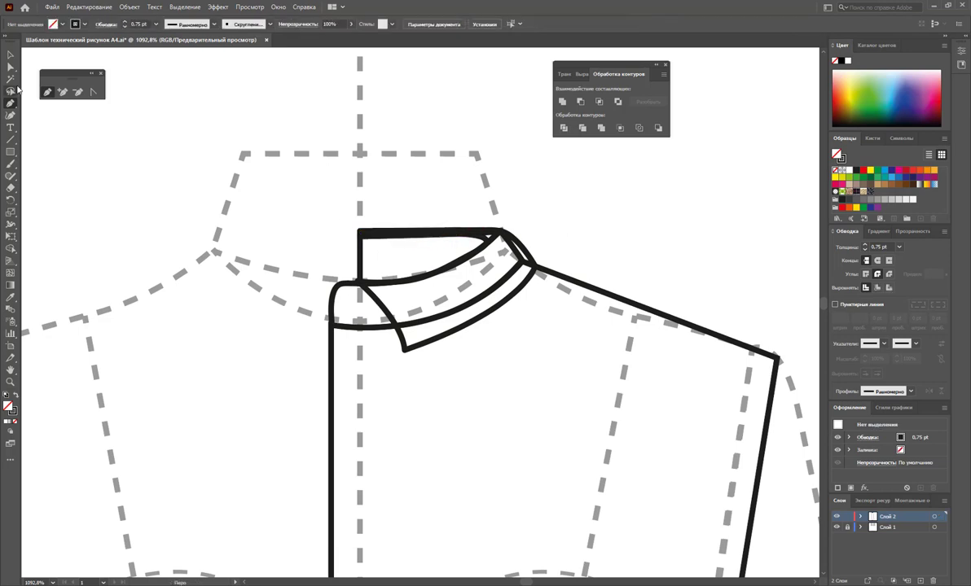
{"action": "key", "text": "v"}
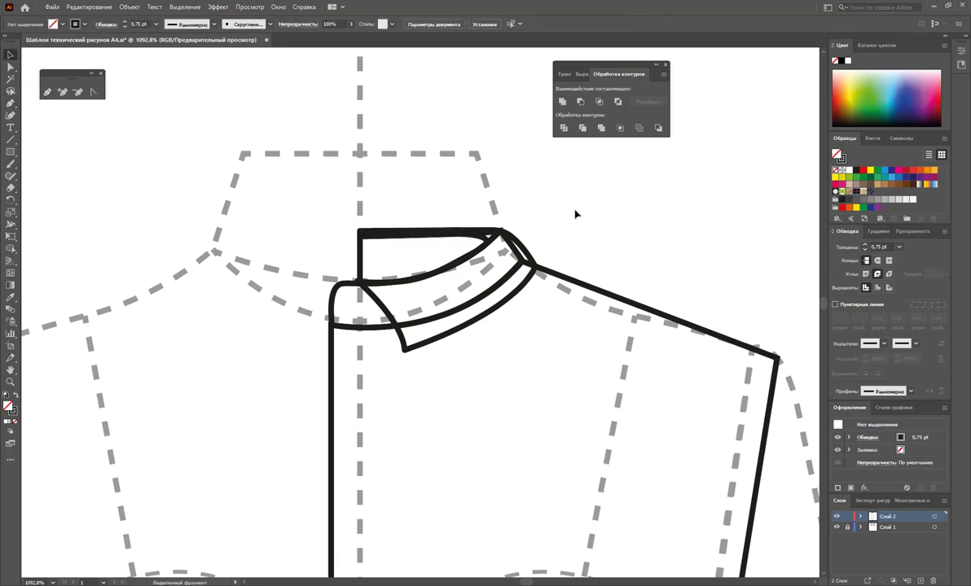
{"action": "left_click", "coordinate": [481, 233]}
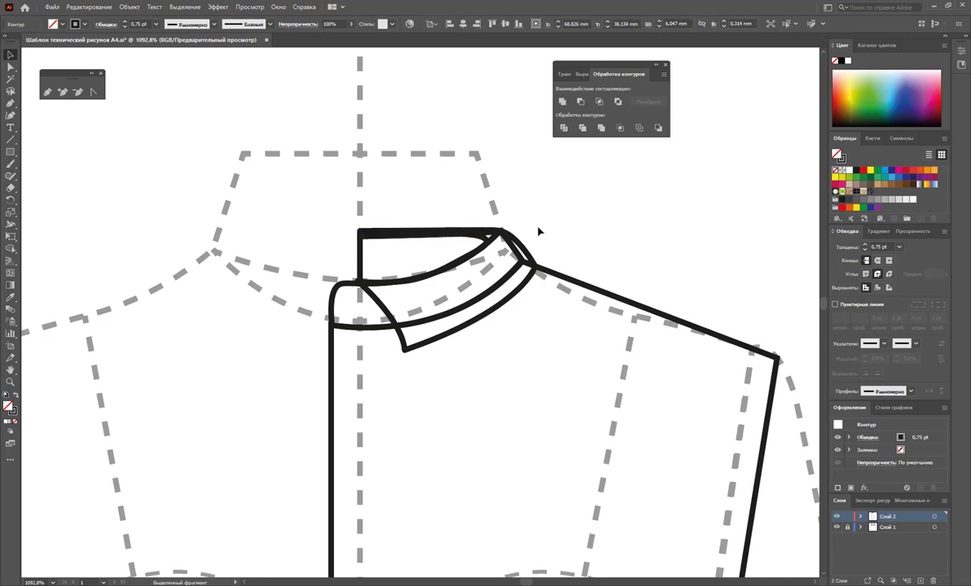
Scroll and zoom out in steps until the whole bodysuit and croquis fit the view.
{"action": "left_click", "coordinate": [538, 232]}
{"action": "scroll", "coordinate": [595, 240], "scroll_direction": "down", "scroll_amount": 3}
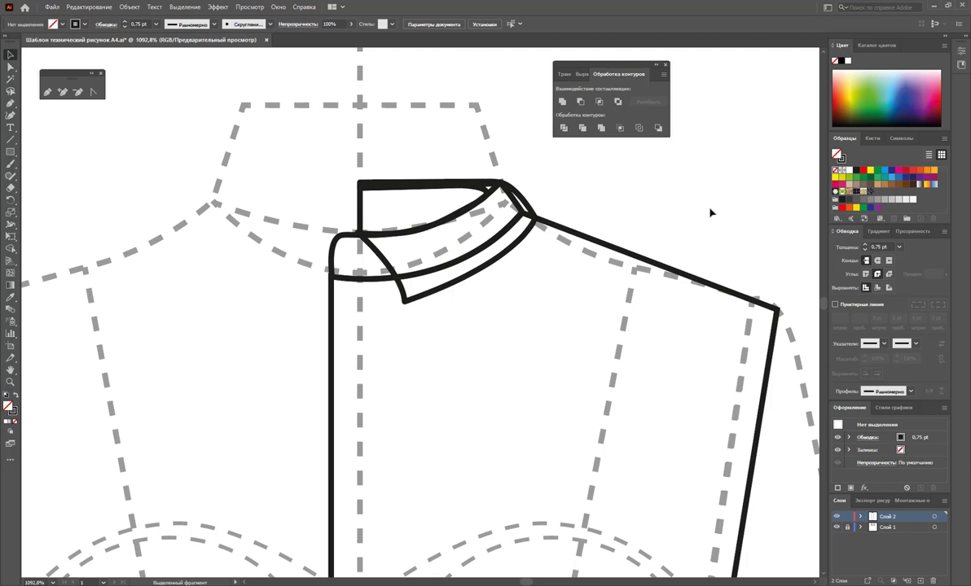
{"action": "scroll", "coordinate": [710, 212], "scroll_direction": "down", "scroll_amount": 1}
{"action": "scroll", "coordinate": [710, 212], "scroll_direction": "down", "scroll_amount": 1}
{"action": "scroll", "coordinate": [684, 228], "scroll_direction": "down", "scroll_amount": 2}
{"action": "key", "text": "z"}
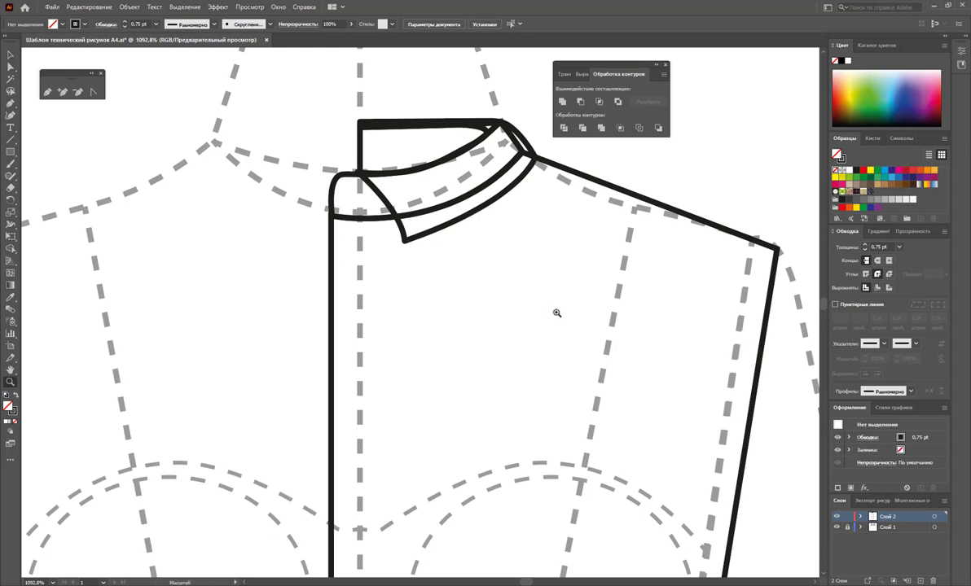
{"action": "left_click", "coordinate": [486, 386], "text": "alt"}
{"action": "left_click", "coordinate": [419, 423], "text": "alt"}
{"action": "left_click", "coordinate": [433, 408], "text": "alt"}
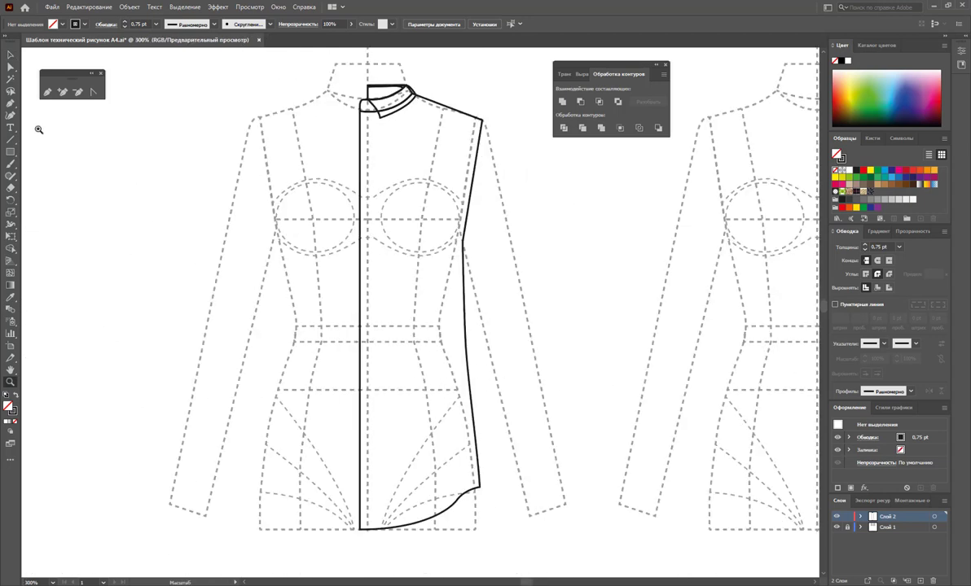
Draw a closed narrow placket strip from just below the collar down the centre front to the hem.
{"action": "left_click", "coordinate": [10, 139]}
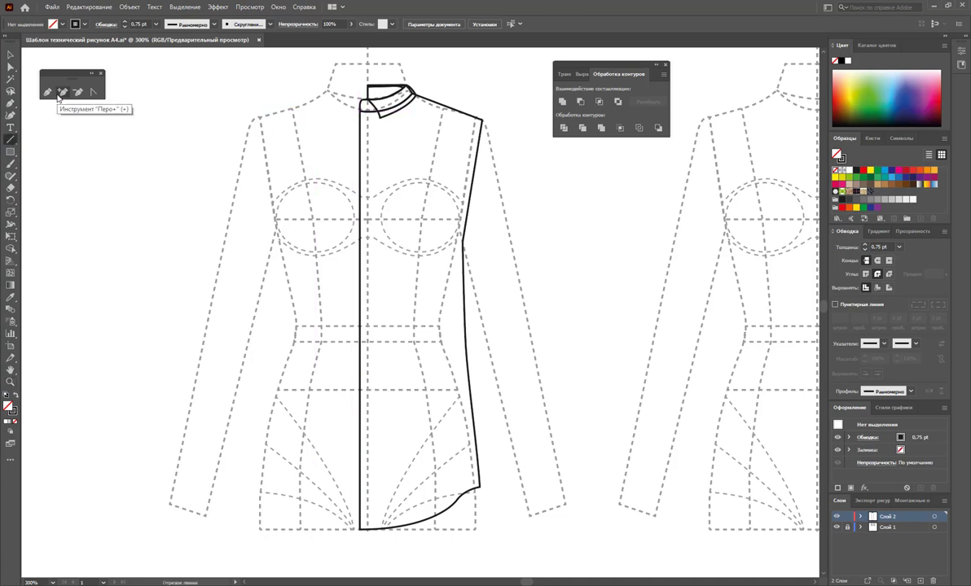
{"action": "left_click", "coordinate": [47, 92]}
{"action": "left_click", "coordinate": [360, 105]}
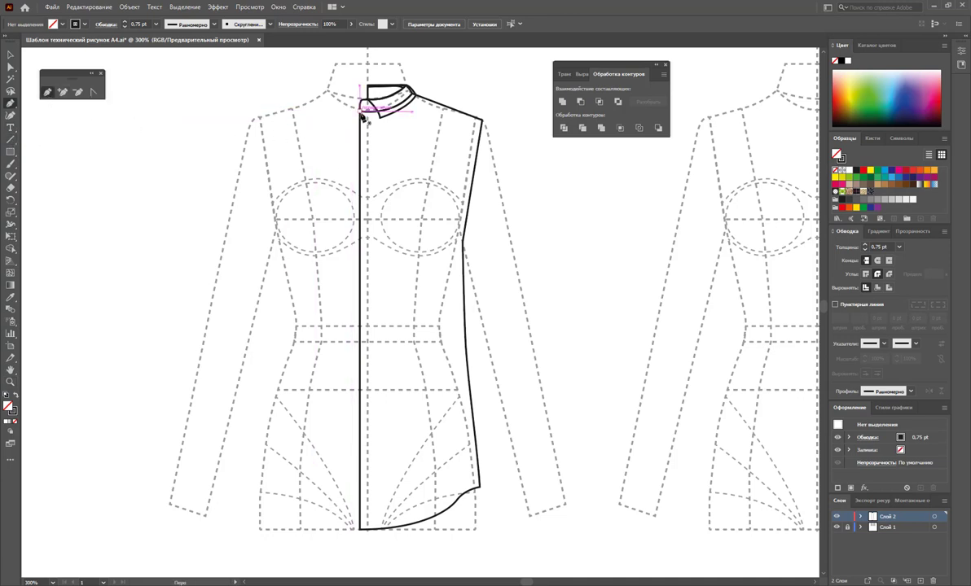
{"action": "left_click", "coordinate": [381, 116]}
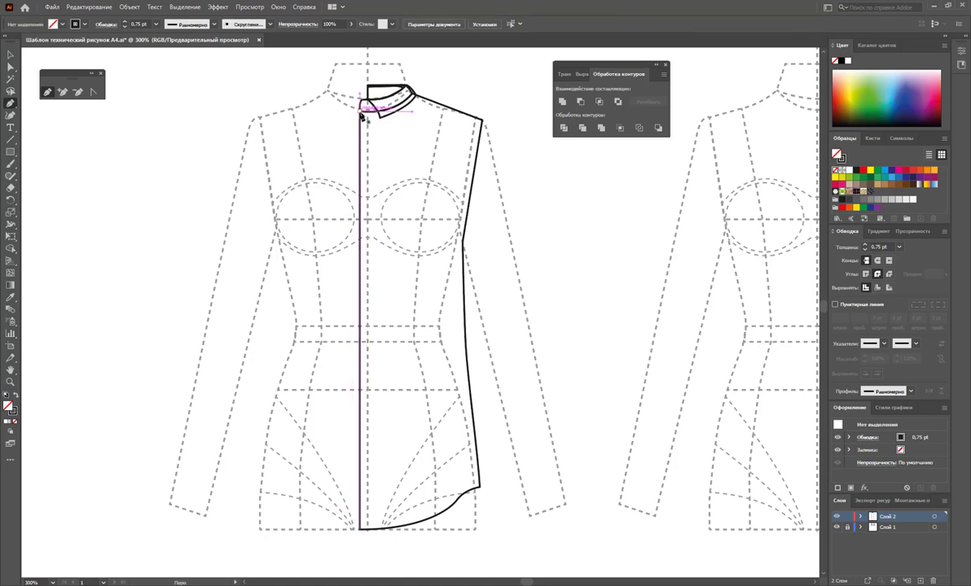
{"action": "left_click_drag", "start_coordinate": [368, 107], "coordinate": [373, 116]}
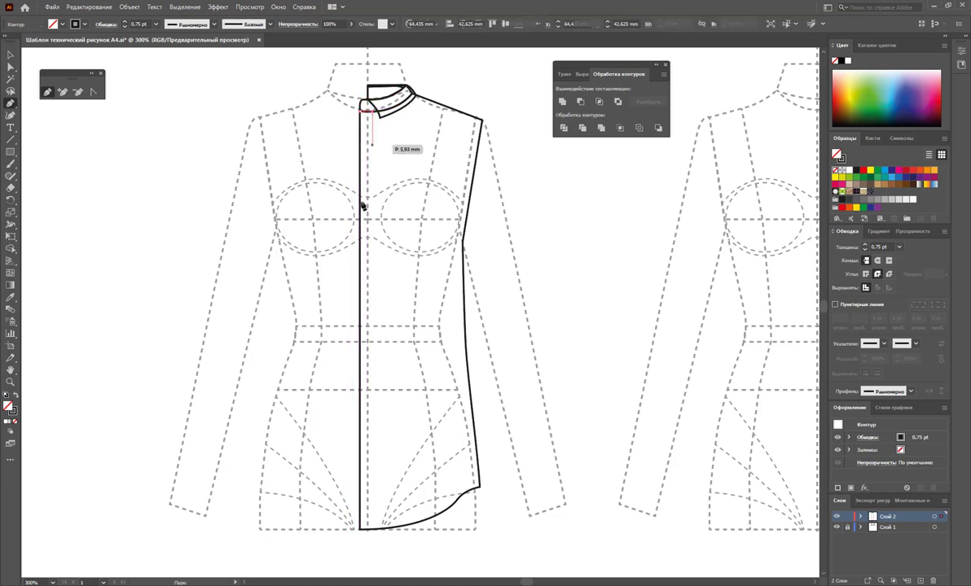
{"action": "left_click", "coordinate": [360, 530]}
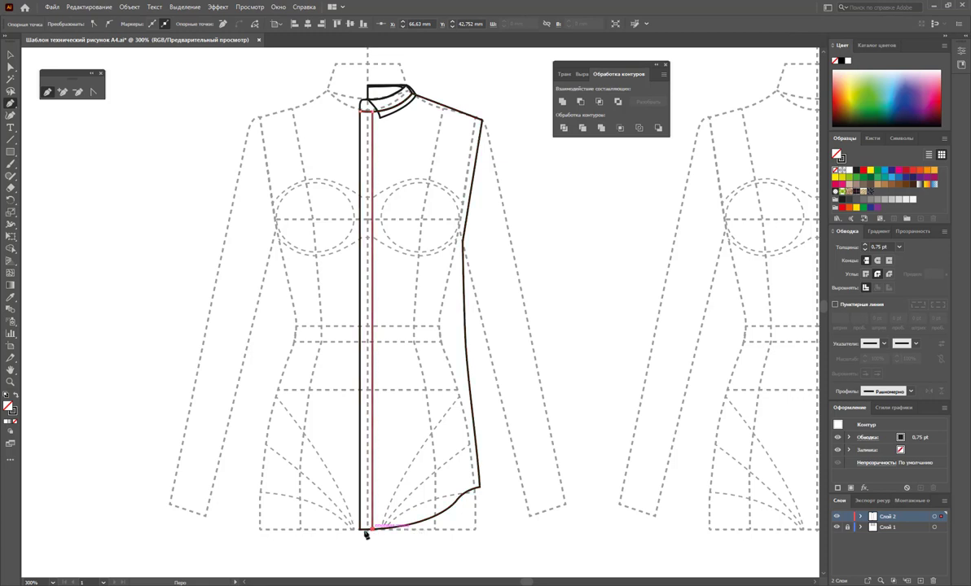
{"action": "left_click", "coordinate": [363, 115]}
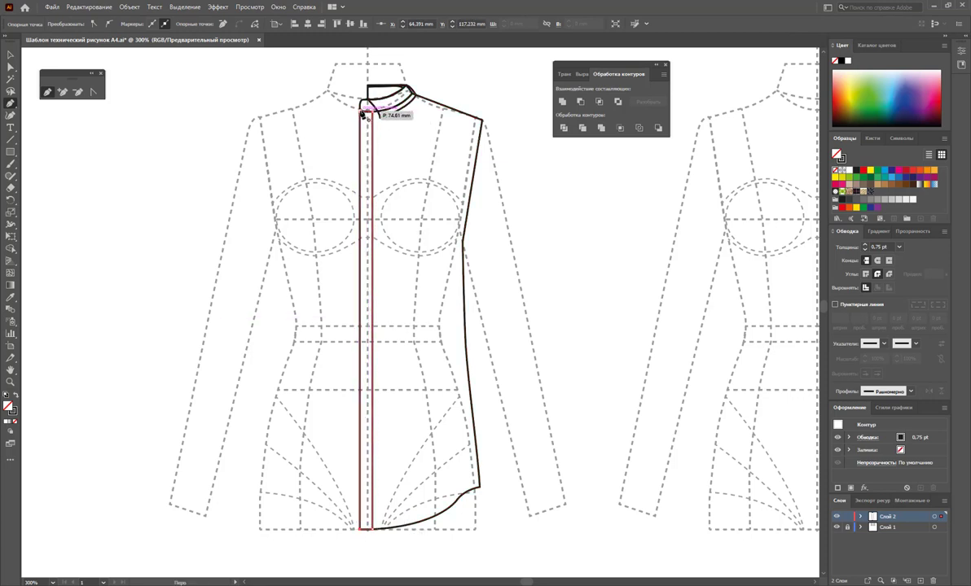
{"action": "left_click", "coordinate": [9, 54]}
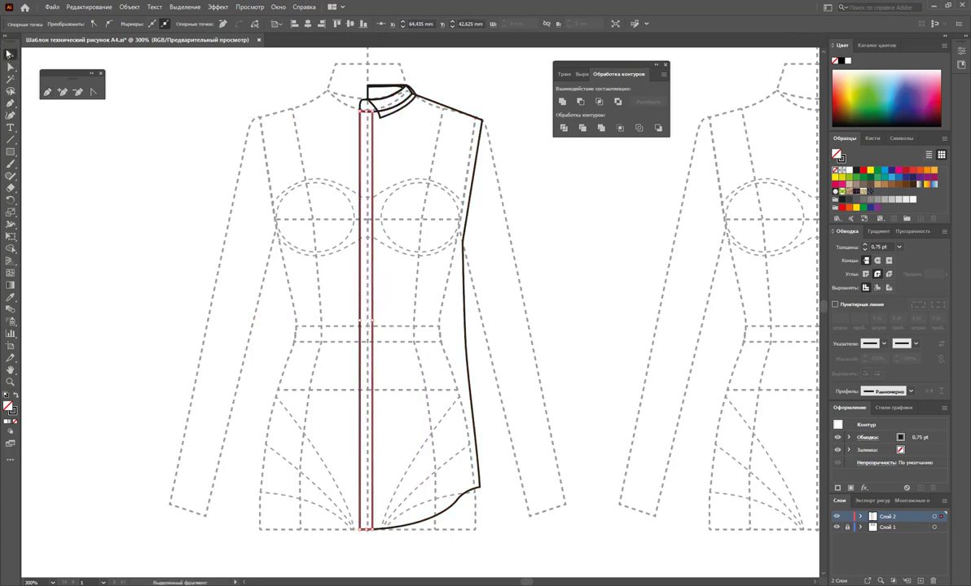
{"action": "left_click", "coordinate": [574, 237]}
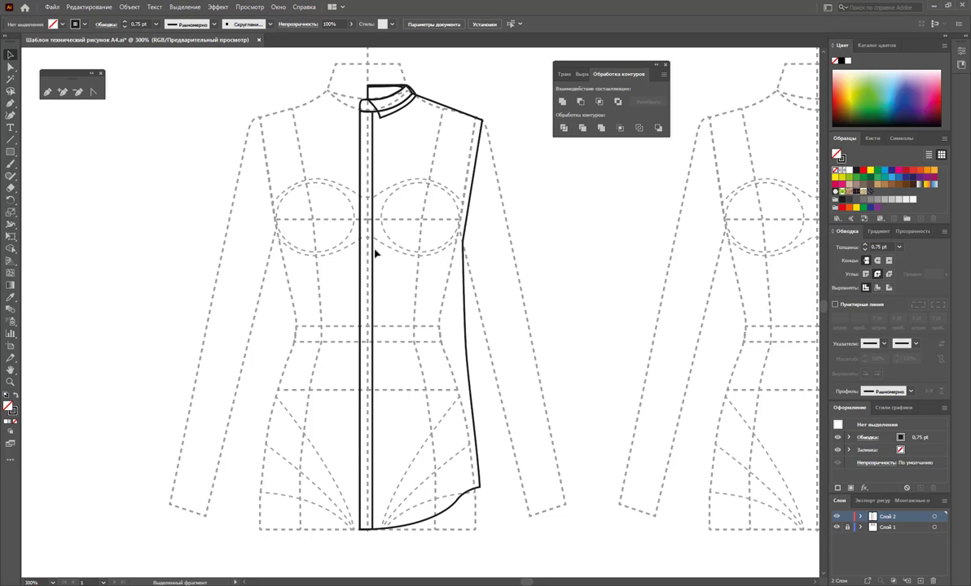
{"action": "left_click", "coordinate": [10, 67]}
Nudge the collar's corner anchor 1 pt right so it sits on the neckline.
{"action": "mouse_move", "coordinate": [324, 89]}
{"action": "left_mouse_down"}
{"action": "mouse_move", "coordinate": [365, 562]}
{"action": "mouse_move", "coordinate": [354, 560]}
{"action": "left_mouse_up"}
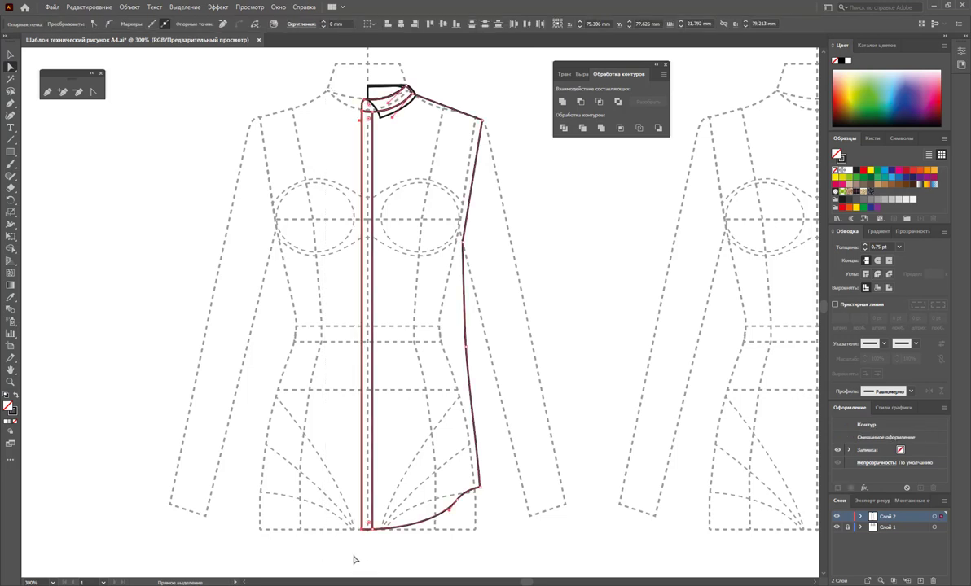
{"action": "left_click", "coordinate": [10, 55]}
{"action": "left_click", "coordinate": [144, 220]}
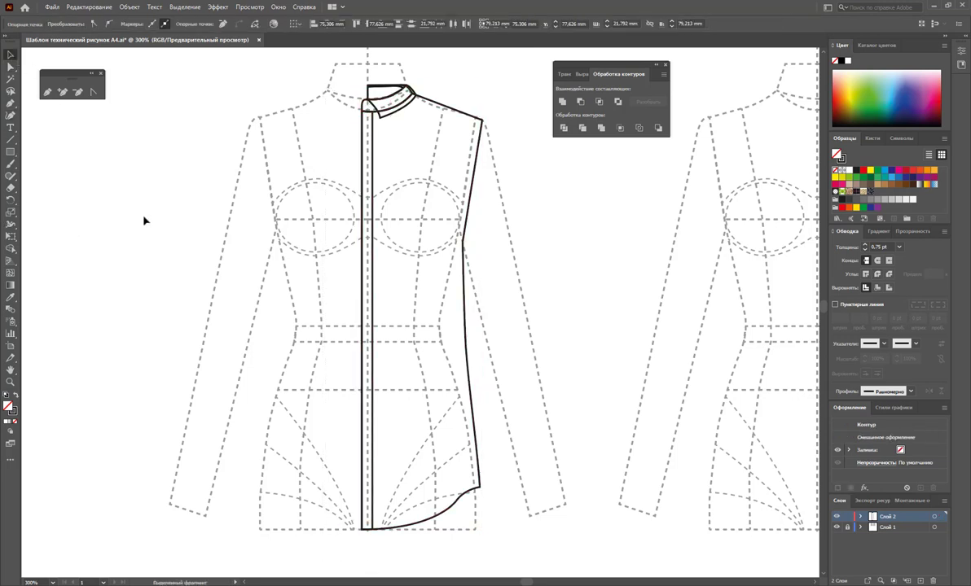
{"action": "left_click", "coordinate": [10, 66]}
{"action": "left_click", "coordinate": [381, 113]}
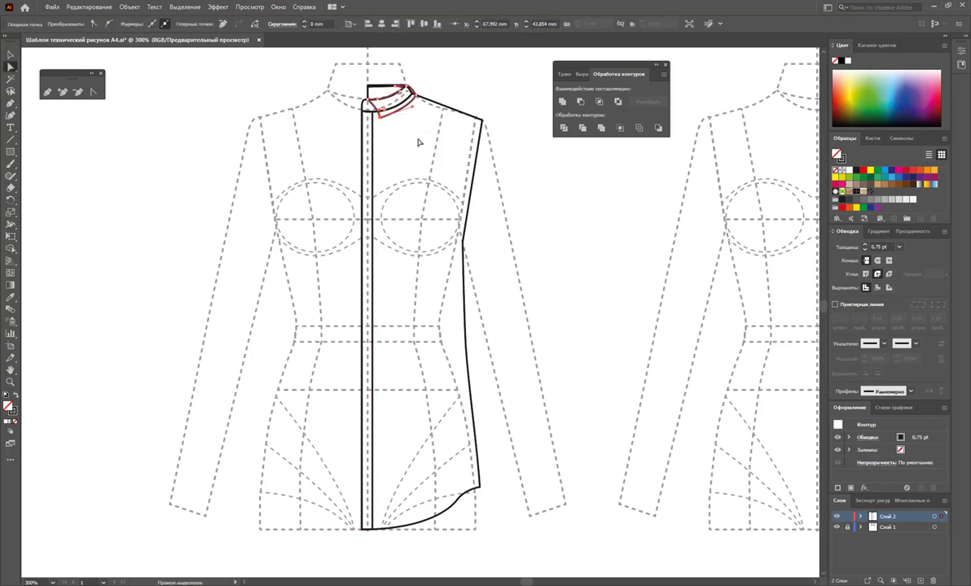
{"action": "key", "text": "Right"}
{"action": "left_click", "coordinate": [10, 54]}
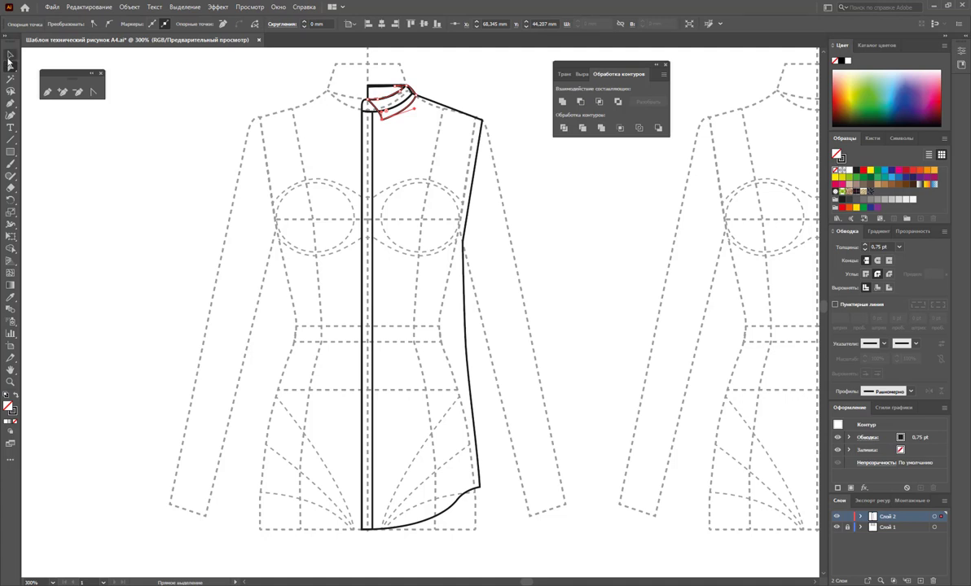
{"action": "left_click", "coordinate": [148, 189]}
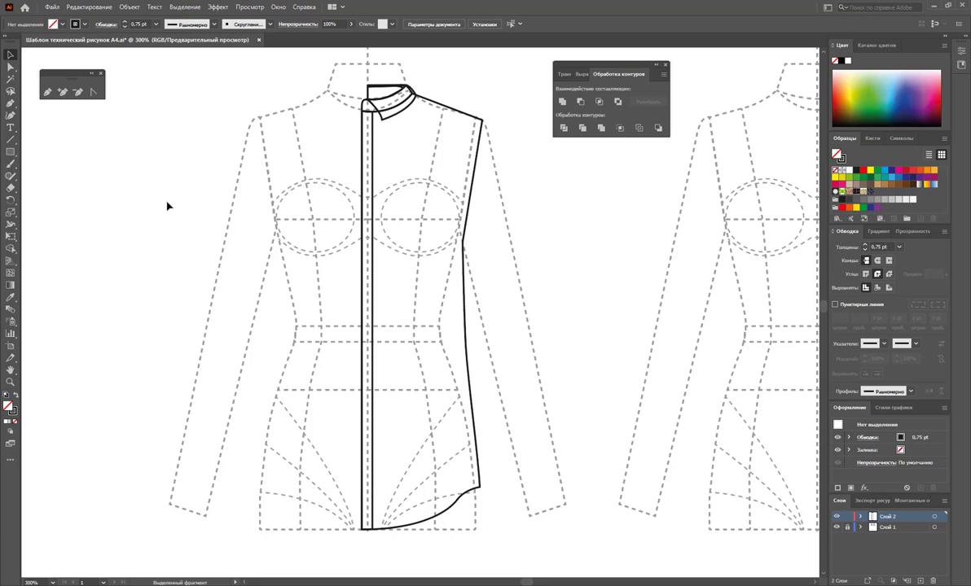
Draw the long sleeve outline from shoulder to wrist, closing it at the shoulder.
{"action": "key", "text": "p"}
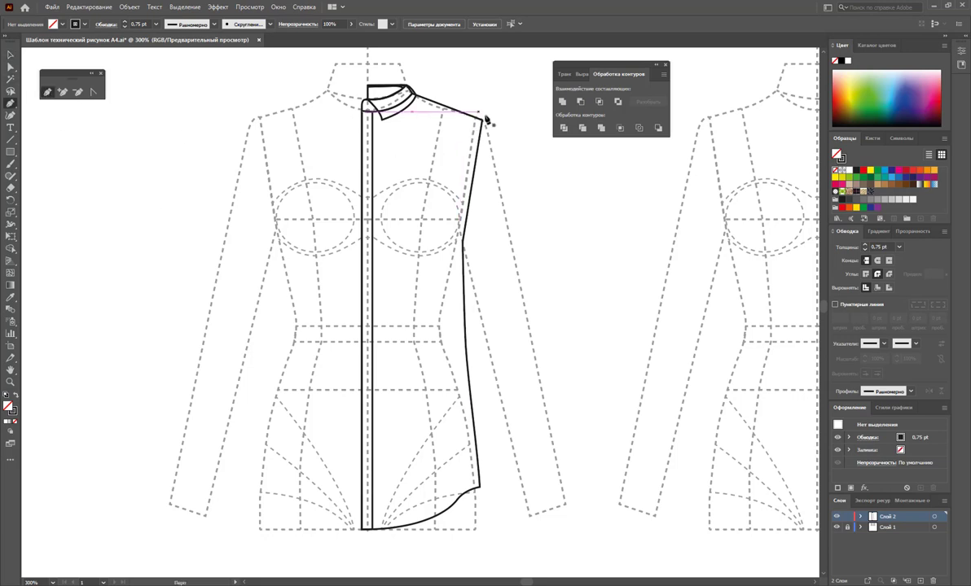
{"action": "left_click", "coordinate": [483, 121]}
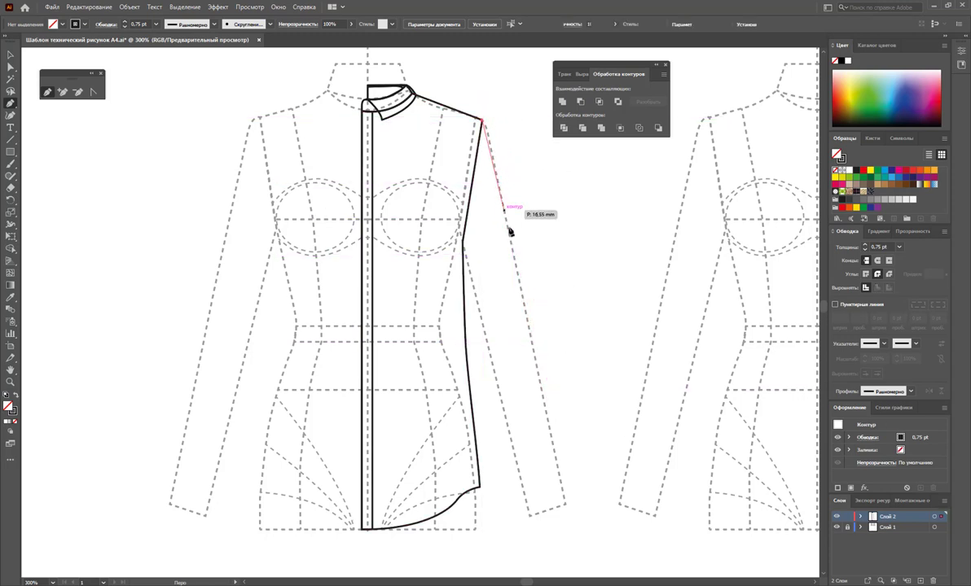
{"action": "left_click", "coordinate": [513, 238]}
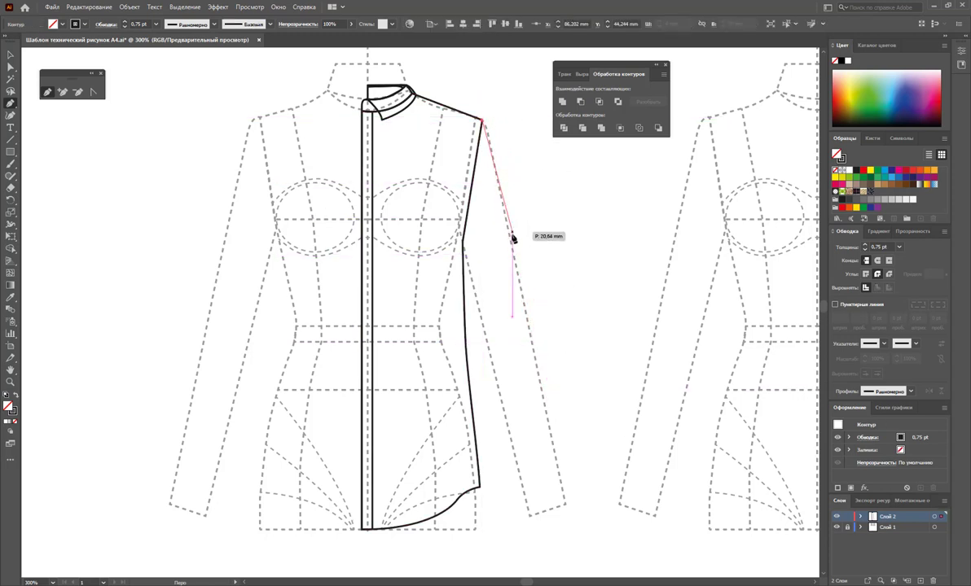
{"action": "left_click", "coordinate": [538, 352]}
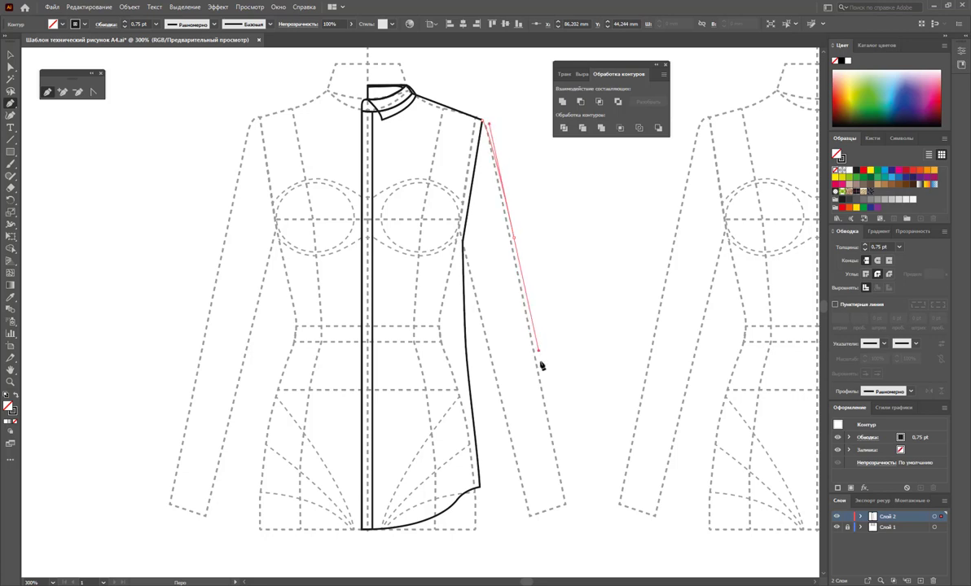
{"action": "left_click", "coordinate": [556, 491]}
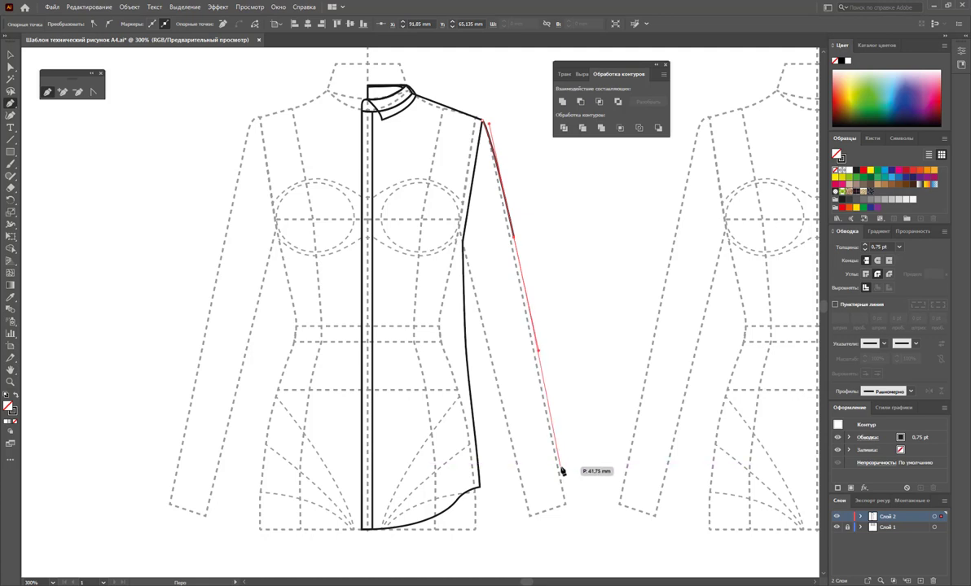
{"action": "left_click", "coordinate": [560, 468]}
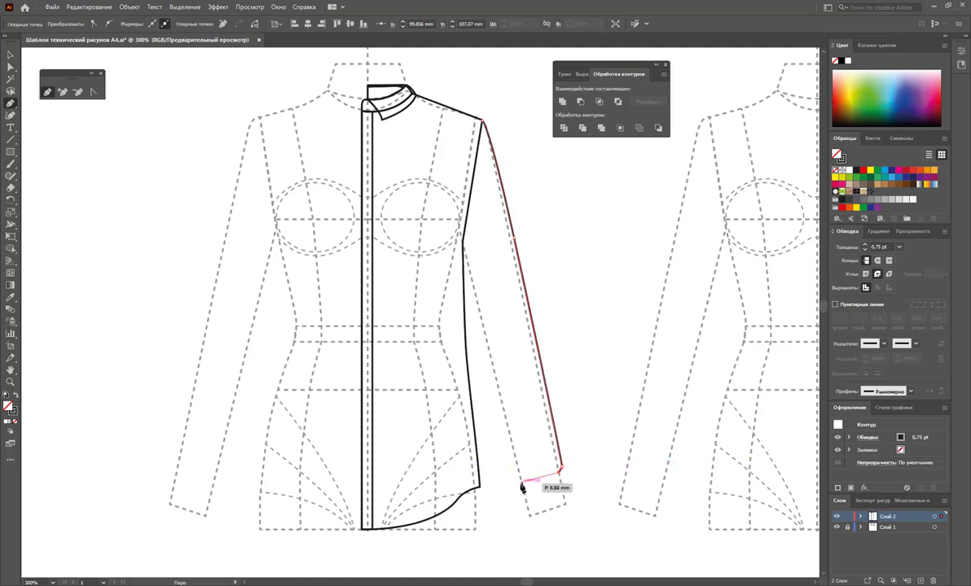
{"action": "left_click", "coordinate": [522, 485]}
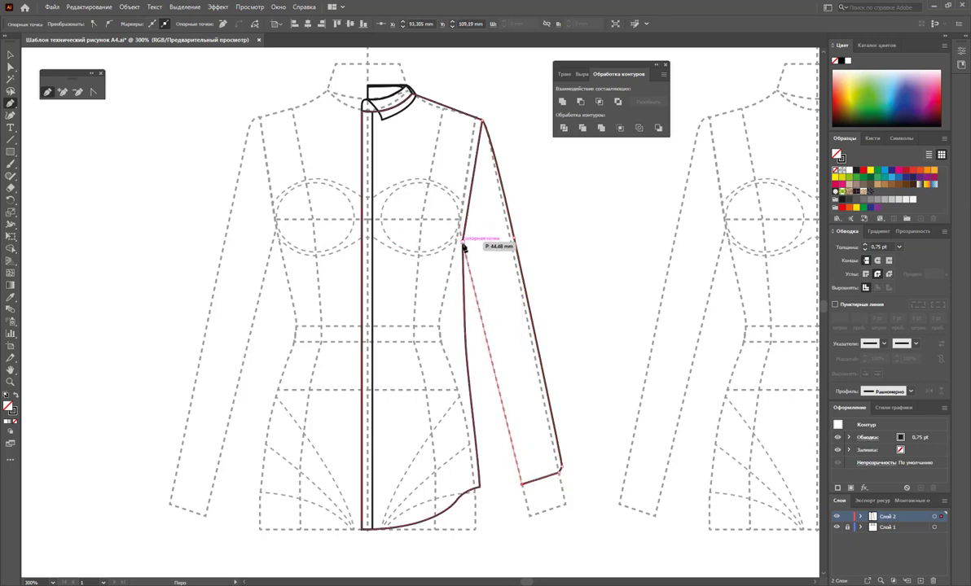
{"action": "mouse_move", "coordinate": [462, 239]}
{"action": "left_mouse_down"}
{"action": "mouse_move", "coordinate": [430, 65]}
{"action": "mouse_move", "coordinate": [455, 342]}
{"action": "left_mouse_up"}
{"action": "scroll", "coordinate": [430, 65], "scroll_direction": "up", "scroll_amount": 3}
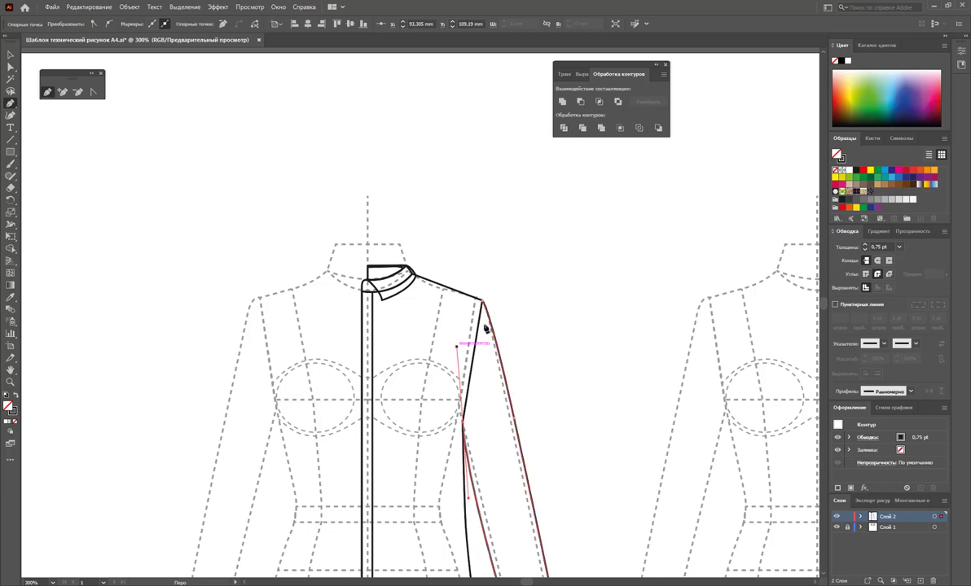
{"action": "scroll", "coordinate": [487, 325], "scroll_direction": "down", "scroll_amount": 2}
{"action": "scroll", "coordinate": [520, 275], "scroll_direction": "down", "scroll_amount": 1}
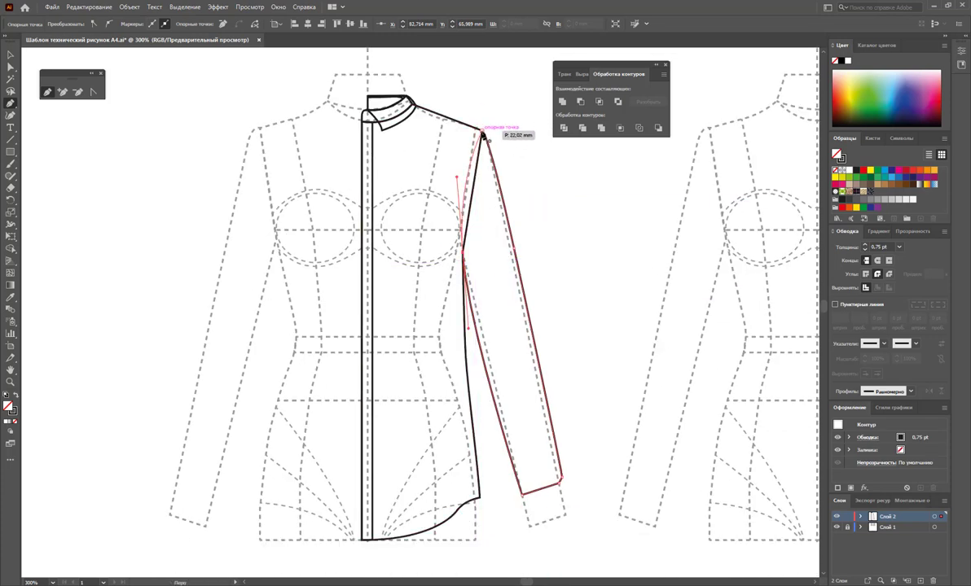
{"action": "left_click", "coordinate": [483, 130]}
Straighten the sleeve's shoulder and outer edges and sharpen the wrist corner point.
{"action": "left_click", "coordinate": [93, 91]}
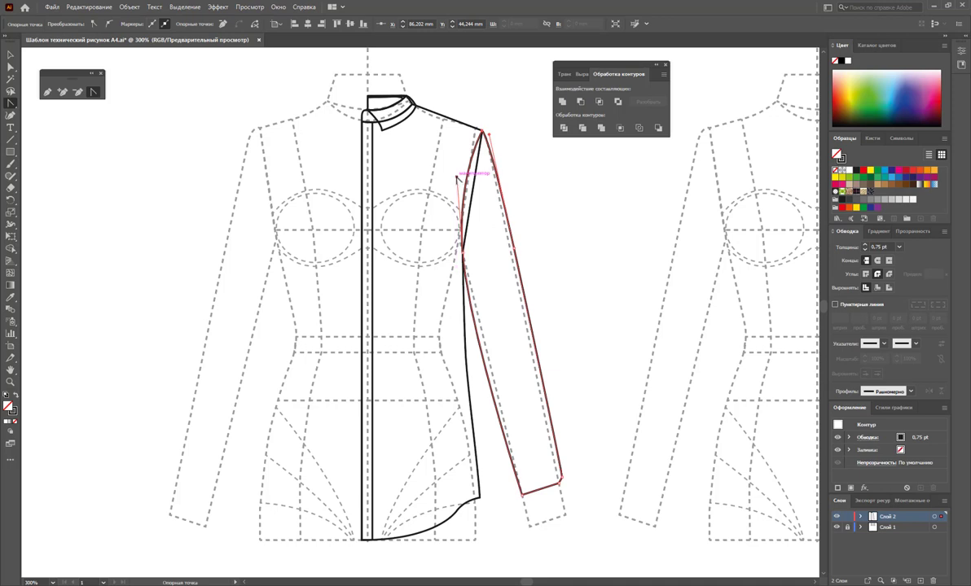
{"action": "left_click_drag", "start_coordinate": [457, 176], "coordinate": [462, 184]}
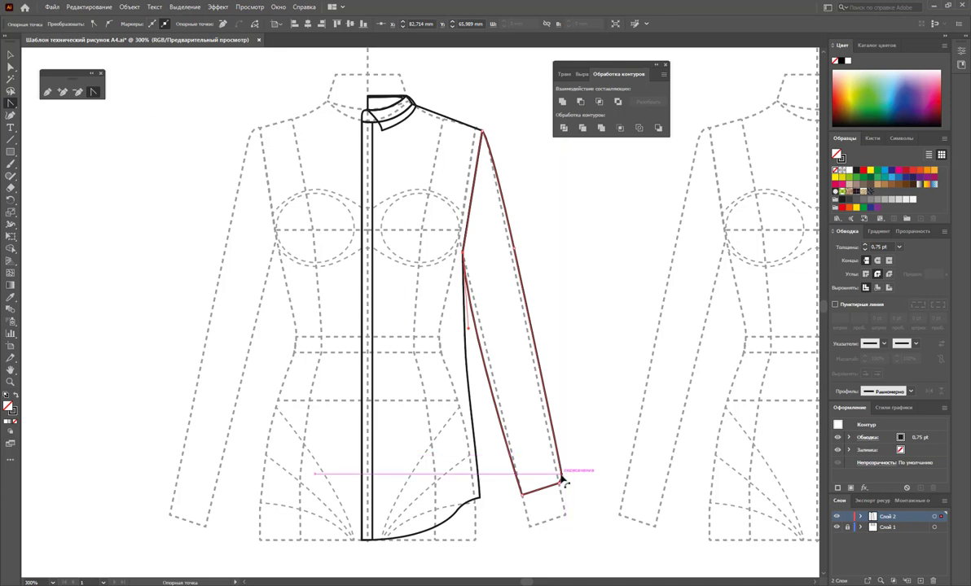
{"action": "left_click_drag", "start_coordinate": [560, 481], "coordinate": [557, 460]}
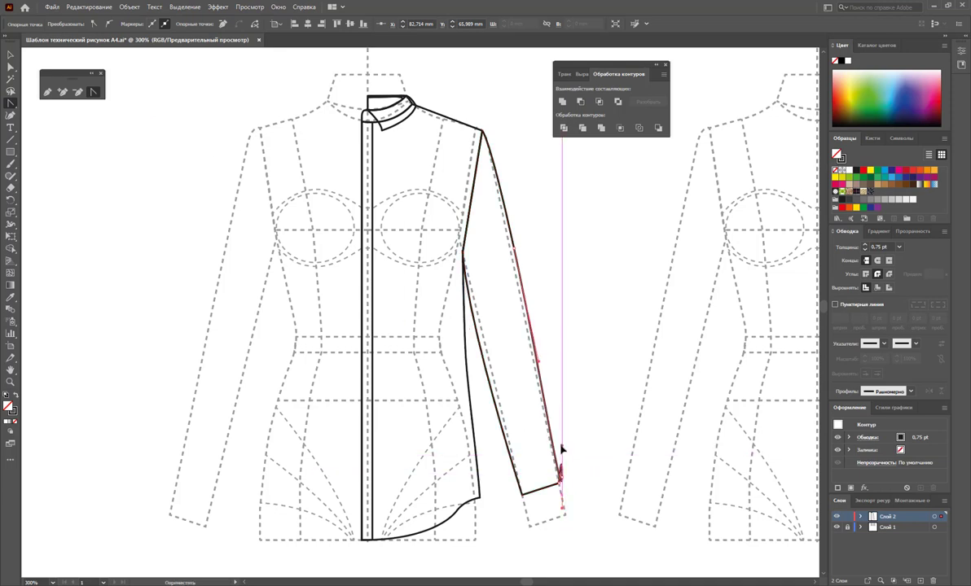
{"action": "left_click_drag", "start_coordinate": [558, 460], "coordinate": [560, 481]}
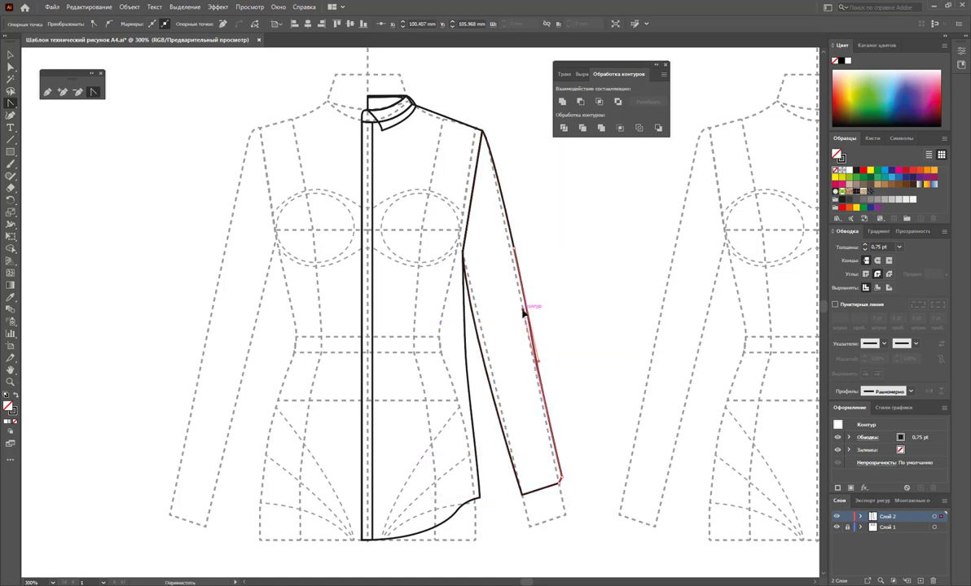
{"action": "left_click", "coordinate": [11, 65]}
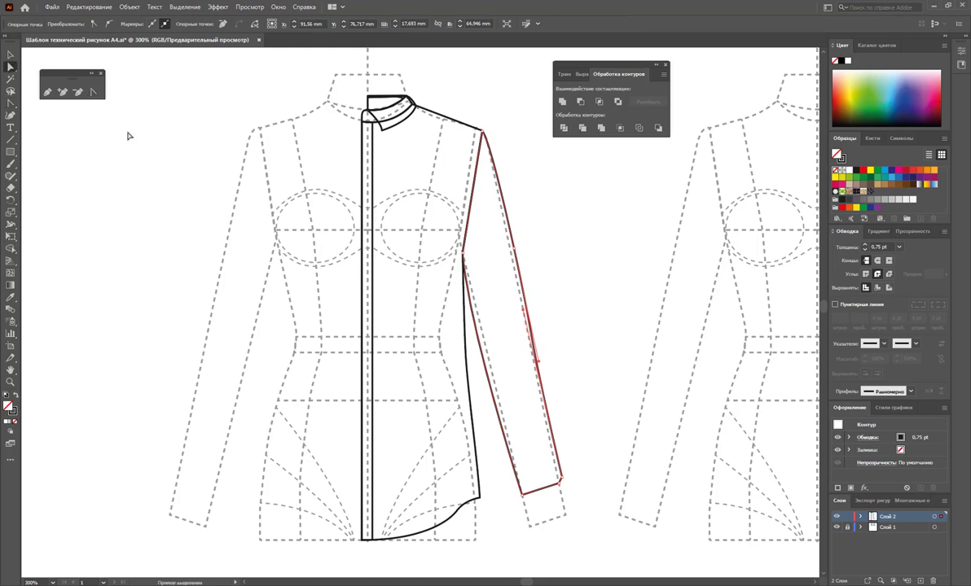
{"action": "left_click", "coordinate": [560, 482]}
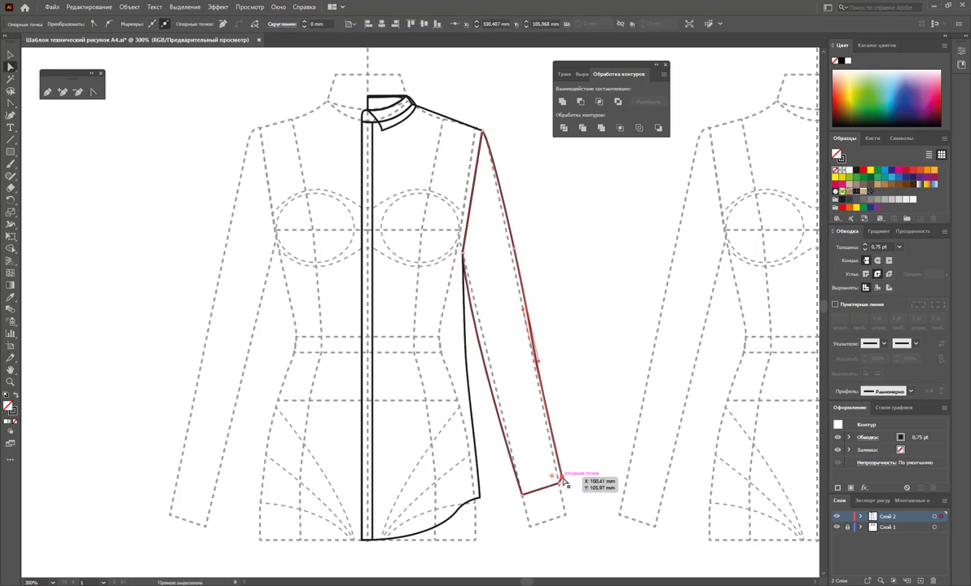
{"action": "left_click_drag", "start_coordinate": [561, 481], "coordinate": [558, 460]}
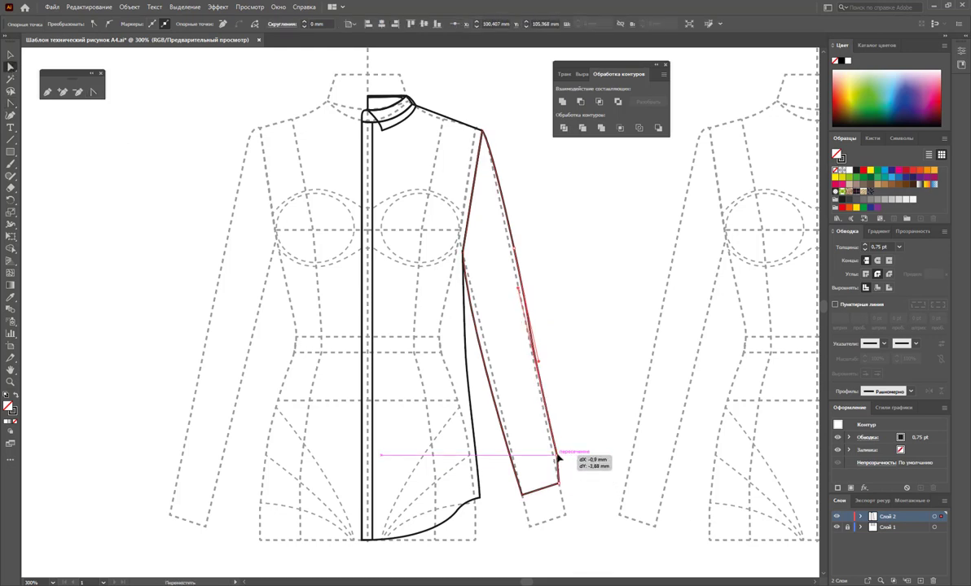
{"action": "left_click", "coordinate": [93, 90]}
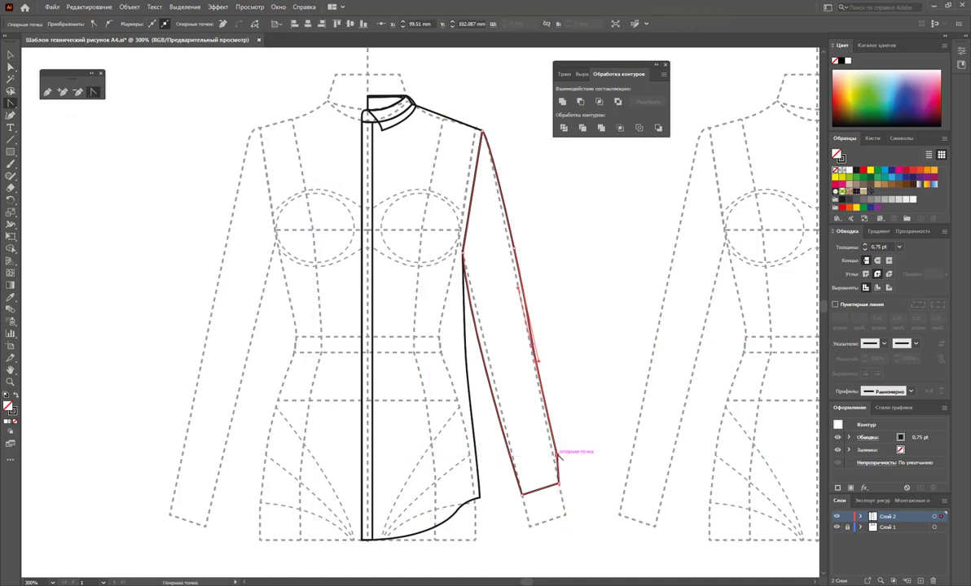
{"action": "left_click", "coordinate": [560, 481]}
{"action": "left_click", "coordinate": [561, 480]}
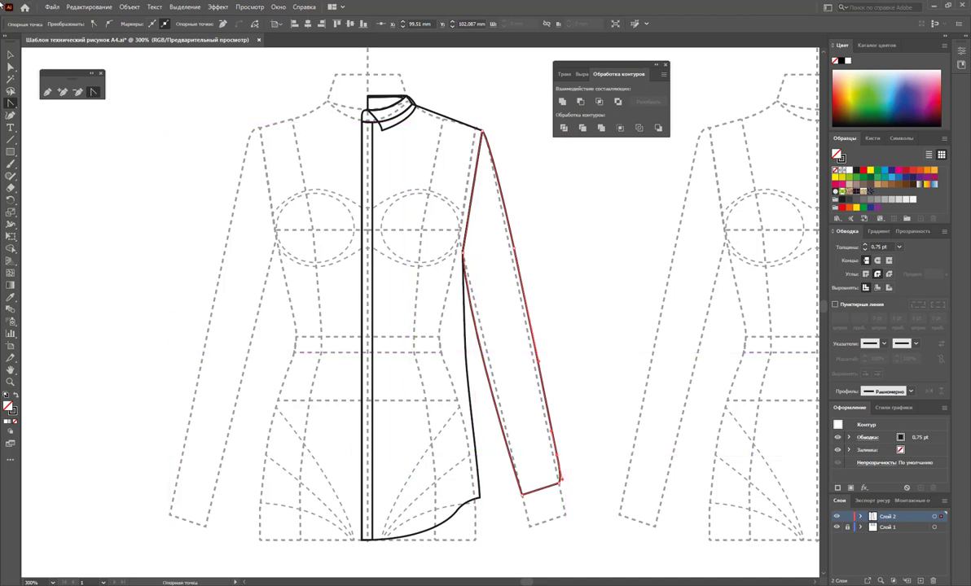
{"action": "left_click", "coordinate": [8, 55]}
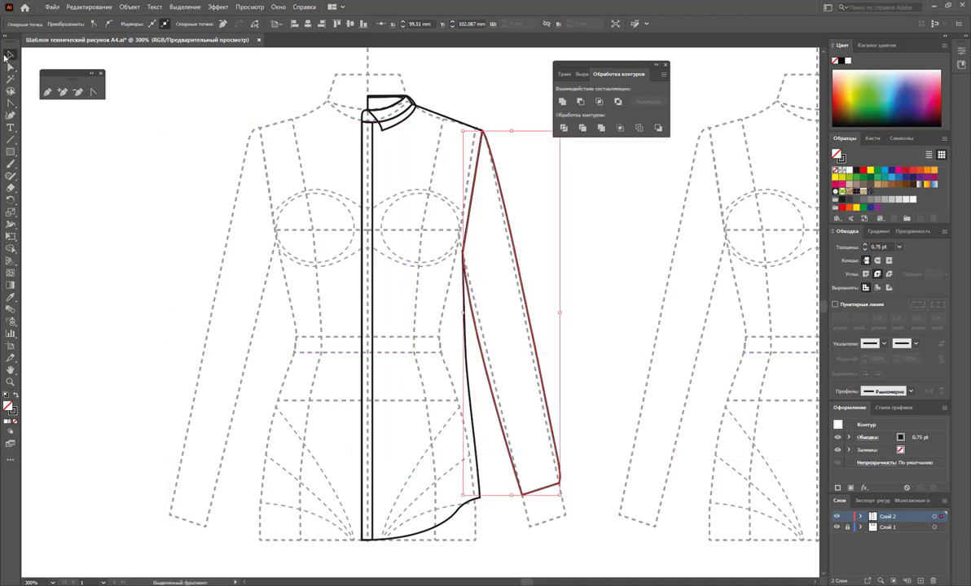
{"action": "left_click", "coordinate": [557, 239]}
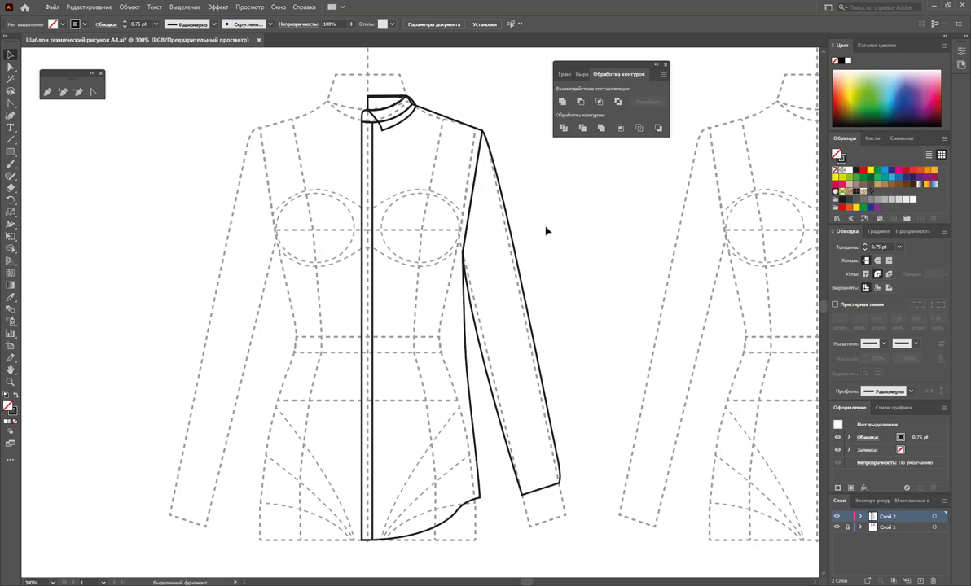
Zoom into the sleeve end and round its lower-left corner.
{"action": "left_click", "coordinate": [11, 382]}
{"action": "mouse_move", "coordinate": [557, 499]}
{"action": "left_mouse_down"}
{"action": "mouse_move", "coordinate": [665, 511]}
{"action": "mouse_move", "coordinate": [715, 502]}
{"action": "mouse_move", "coordinate": [643, 397]}
{"action": "left_mouse_up"}
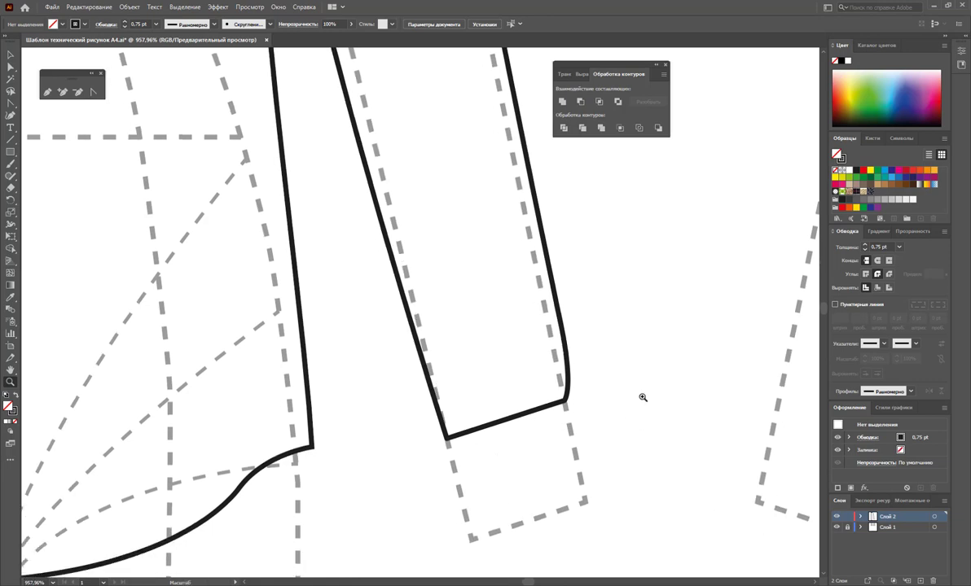
{"action": "left_click", "coordinate": [92, 92]}
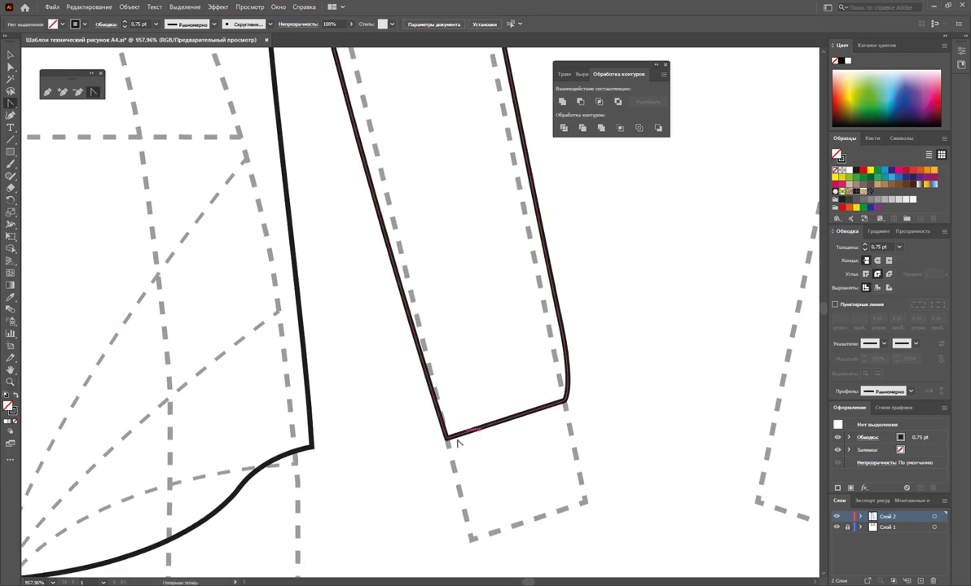
{"action": "left_click_drag", "start_coordinate": [440, 438], "coordinate": [432, 433]}
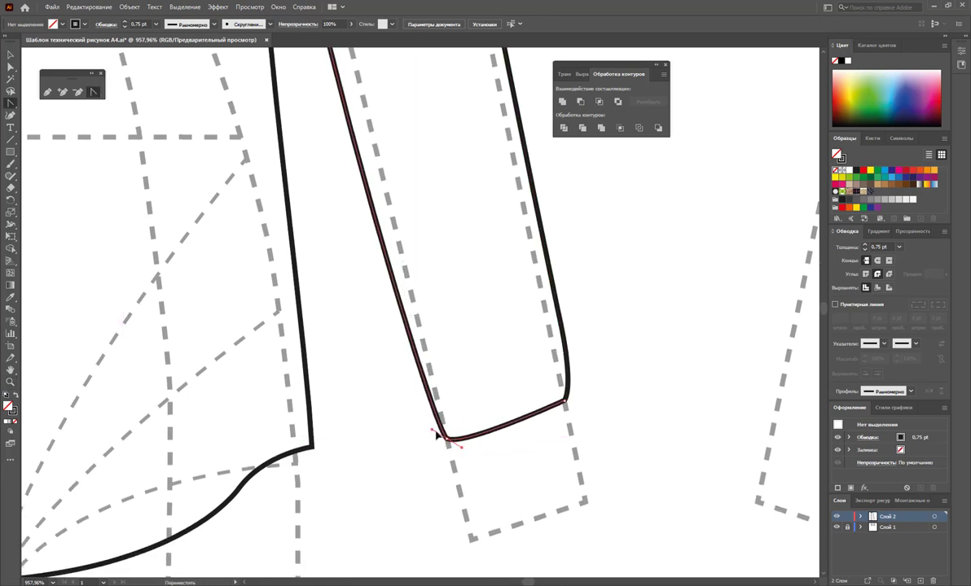
{"action": "key", "text": "v"}
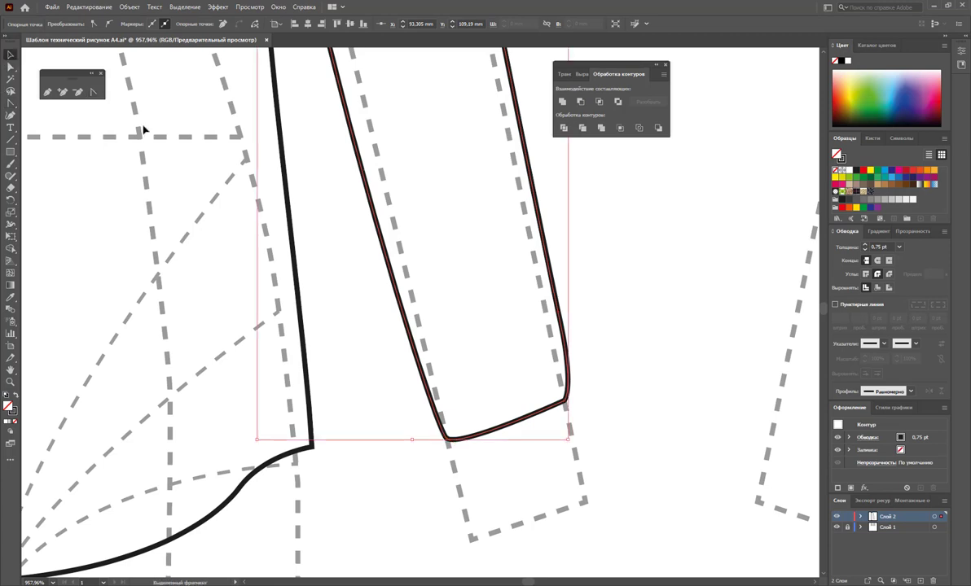
{"action": "left_click", "coordinate": [328, 255]}
Draw the closed cuff shape below the sleeve with a curved top edge.
{"action": "key", "text": "p"}
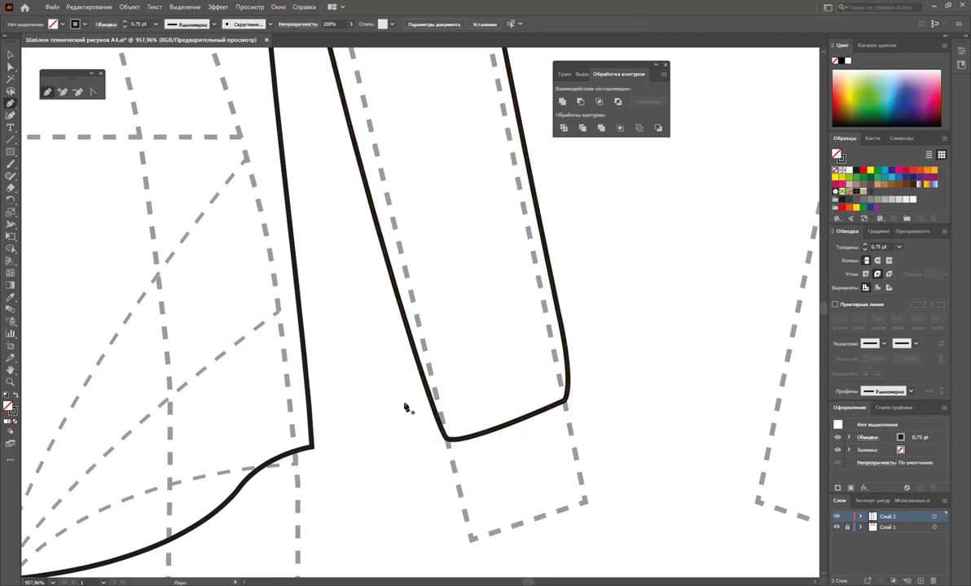
{"action": "left_click", "coordinate": [447, 440]}
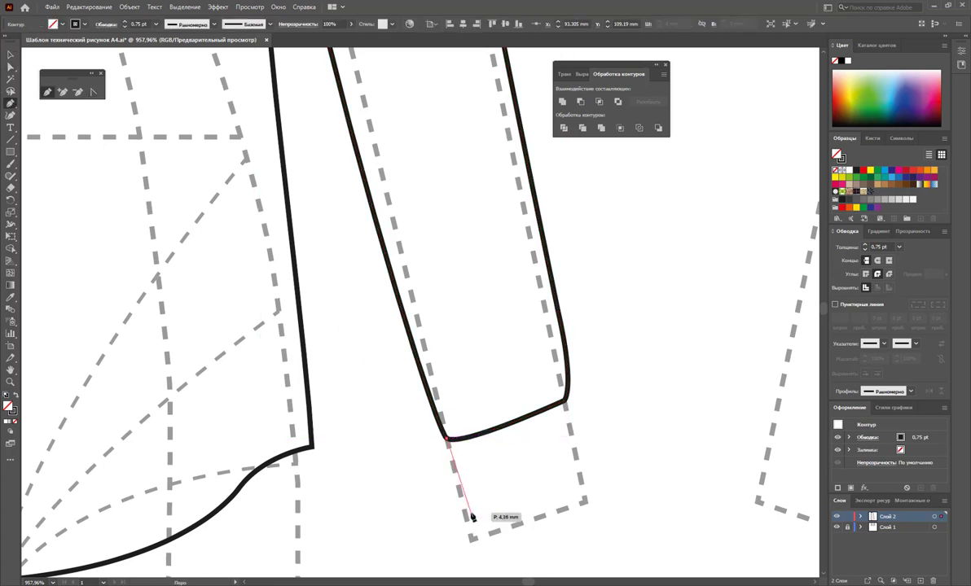
{"action": "left_click", "coordinate": [467, 521]}
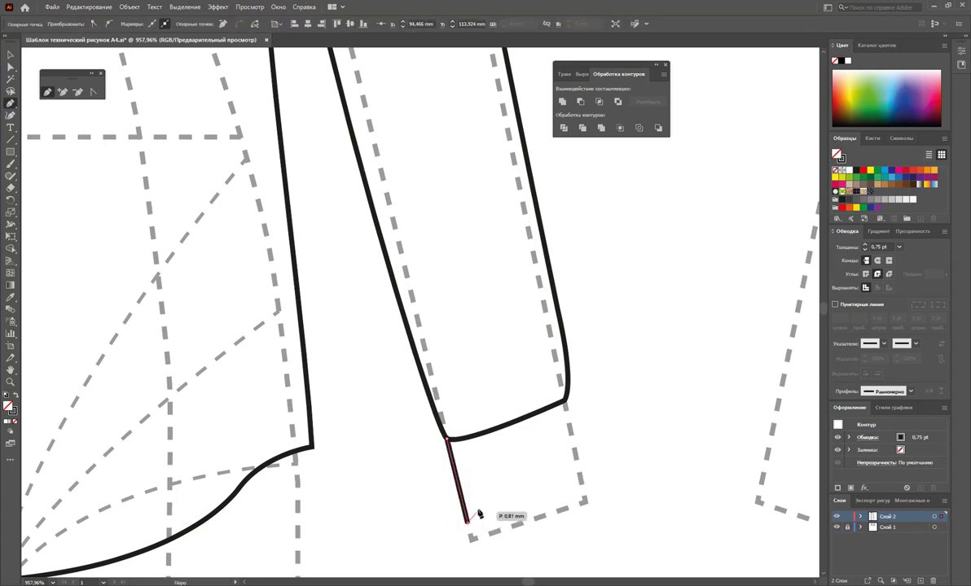
{"action": "key", "text": "ctrl+z"}
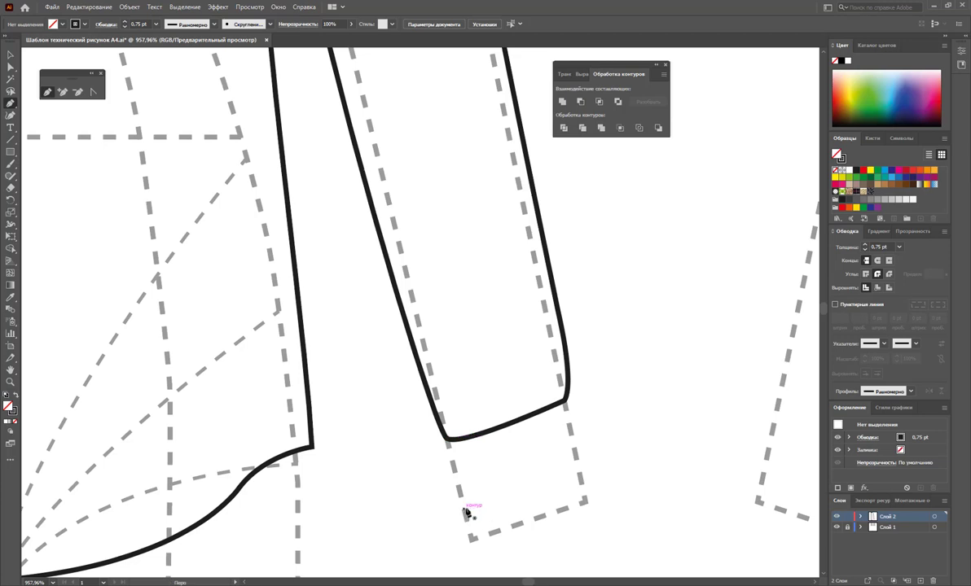
{"action": "left_click", "coordinate": [446, 440]}
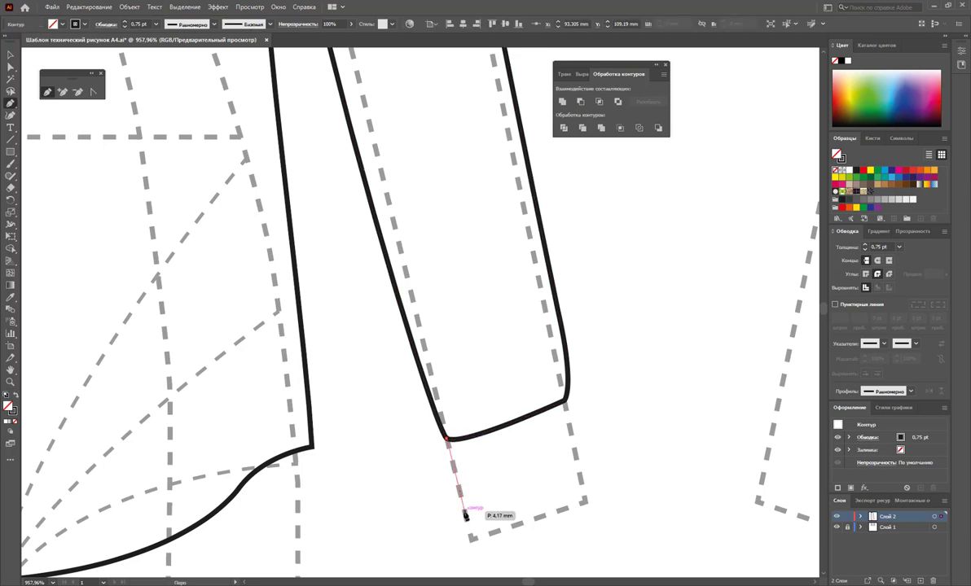
{"action": "left_click", "coordinate": [465, 511]}
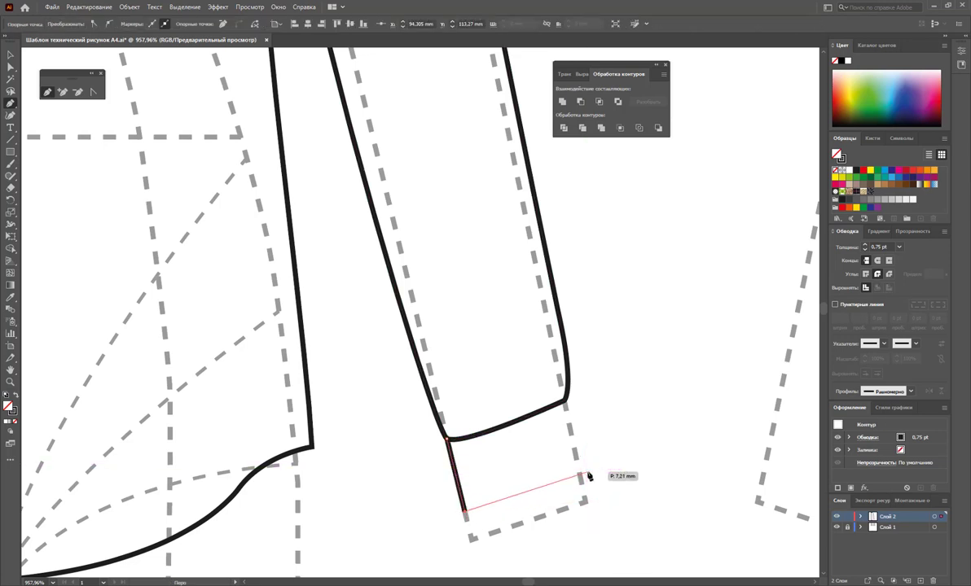
{"action": "left_click", "coordinate": [587, 472]}
{"action": "left_click", "coordinate": [564, 401]}
{"action": "left_click", "coordinate": [565, 401]}
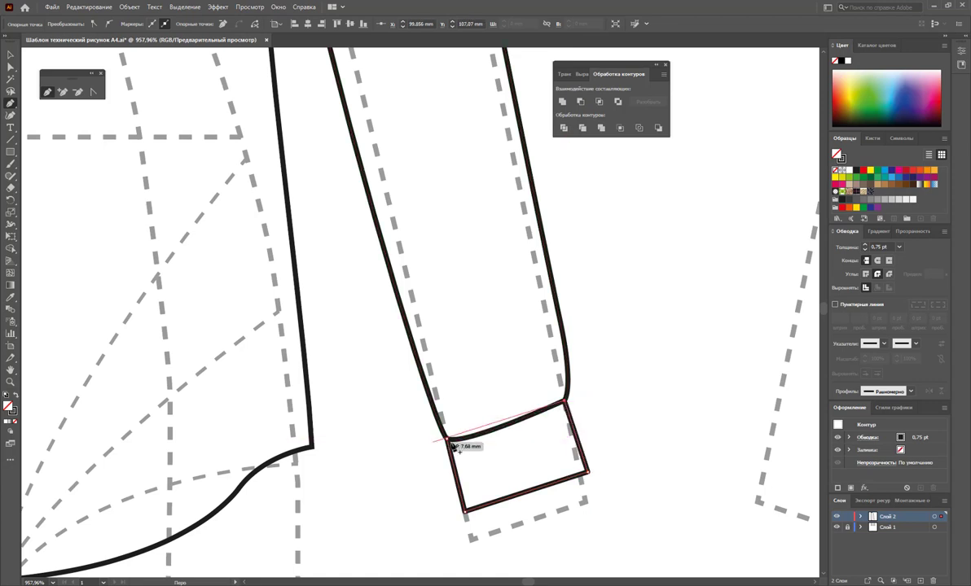
{"action": "mouse_move", "coordinate": [446, 439]}
{"action": "left_mouse_down"}
{"action": "mouse_move", "coordinate": [399, 442]}
{"action": "mouse_move", "coordinate": [420, 436]}
{"action": "left_mouse_up"}
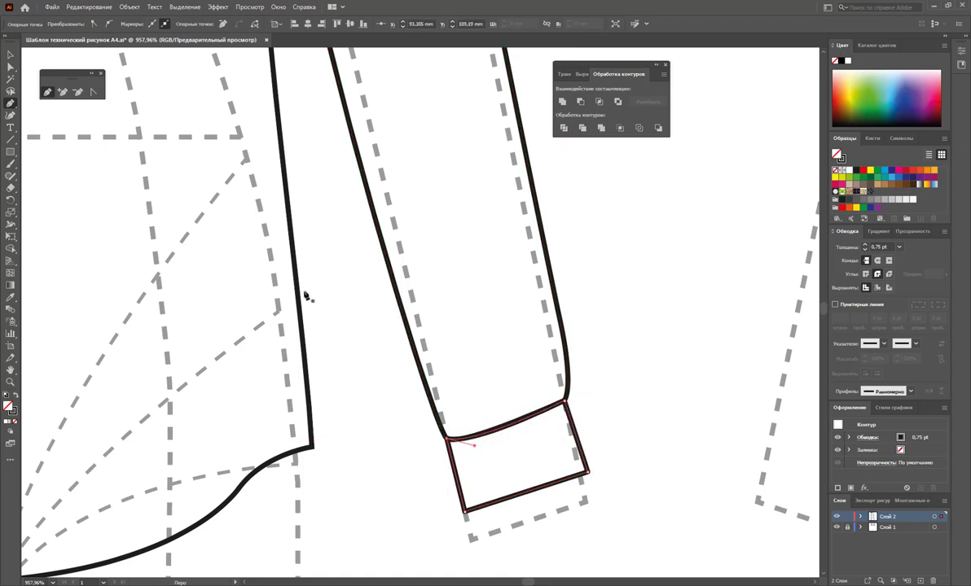
Adjust the cuff's lower-right corner point slightly inward.
{"action": "left_click", "coordinate": [12, 54]}
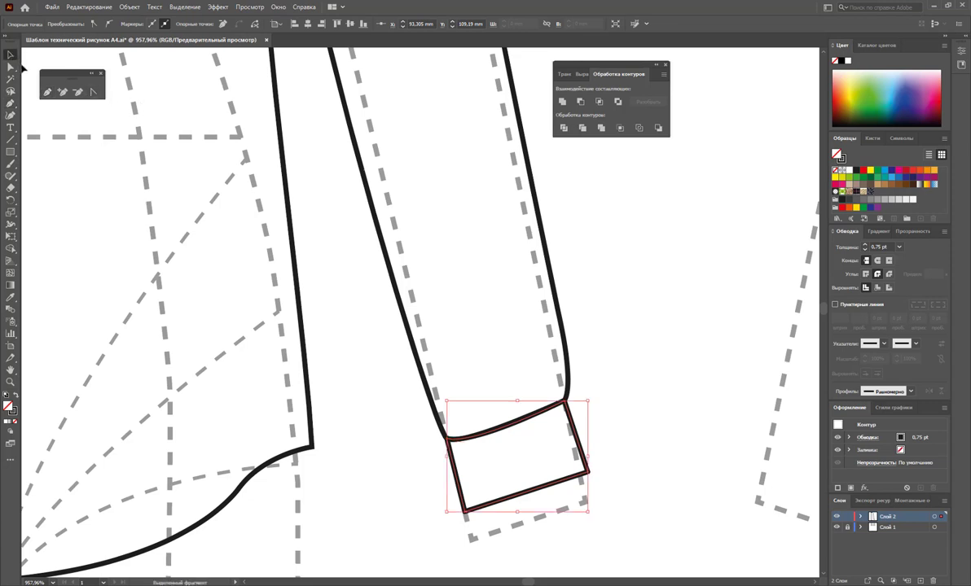
{"action": "left_click", "coordinate": [13, 69]}
{"action": "left_click", "coordinate": [627, 503]}
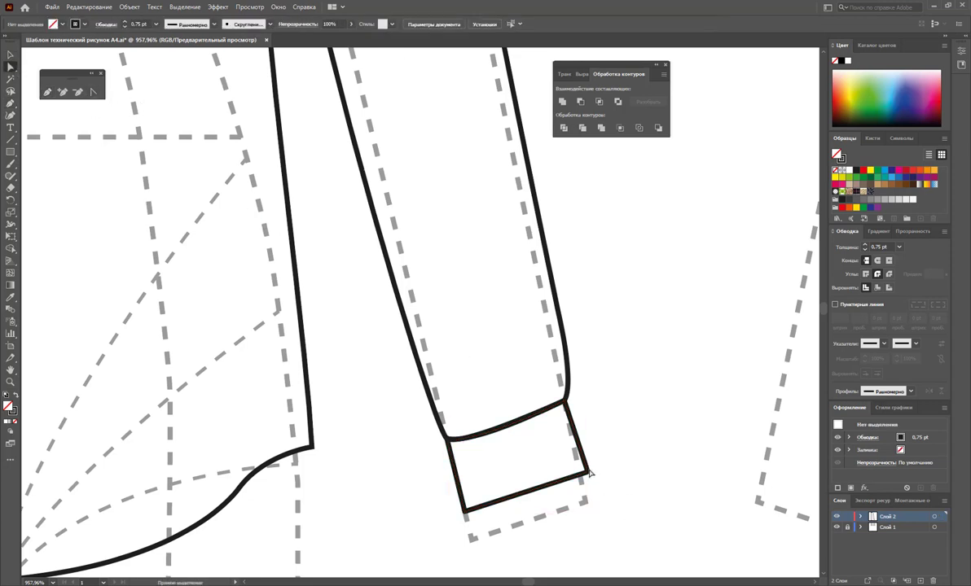
{"action": "left_click_drag", "start_coordinate": [587, 472], "coordinate": [582, 470]}
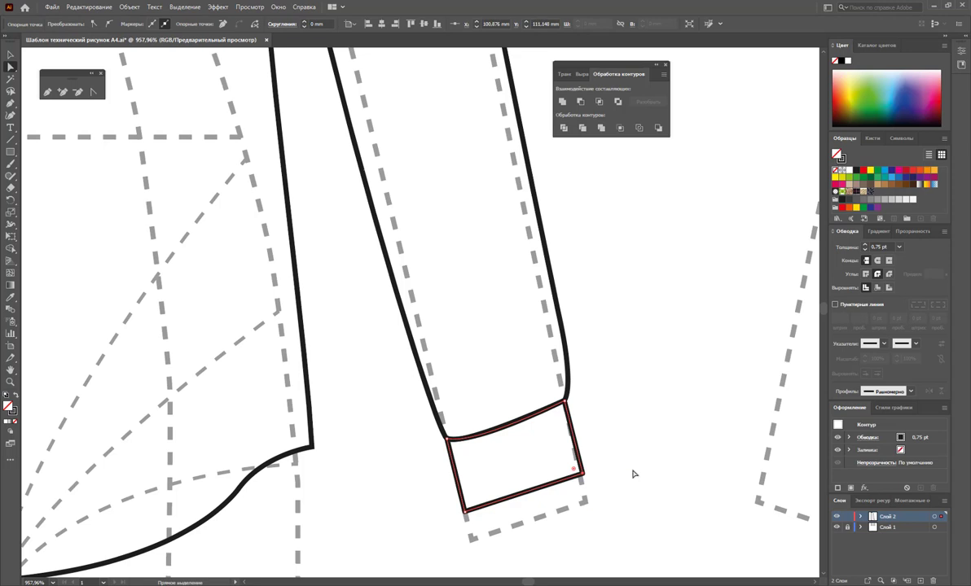
{"action": "left_click", "coordinate": [633, 474]}
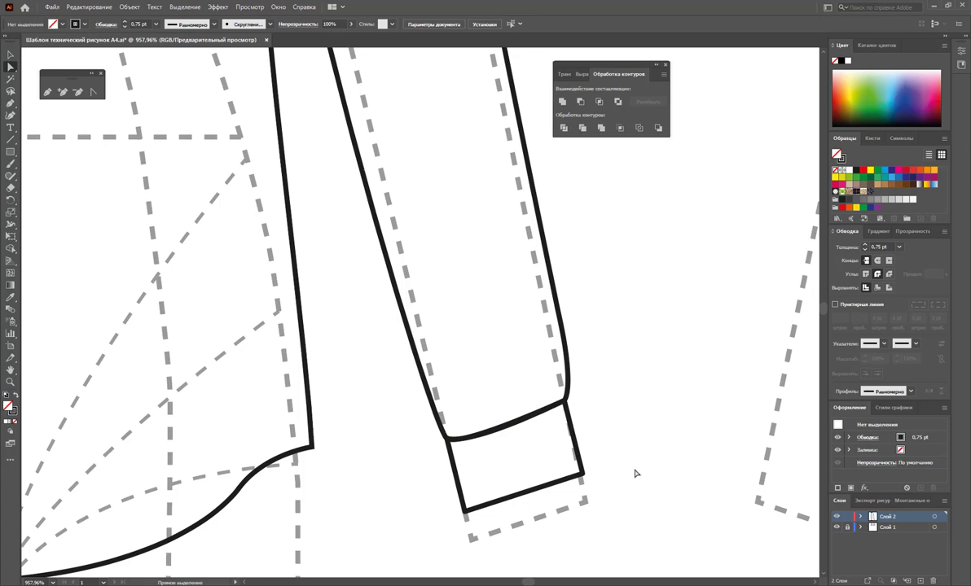
Zoom out to 400% to see the whole garment front and move the Pathfinder panel aside.
{"action": "key", "text": "z"}
{"action": "left_click", "coordinate": [325, 260], "text": "alt"}
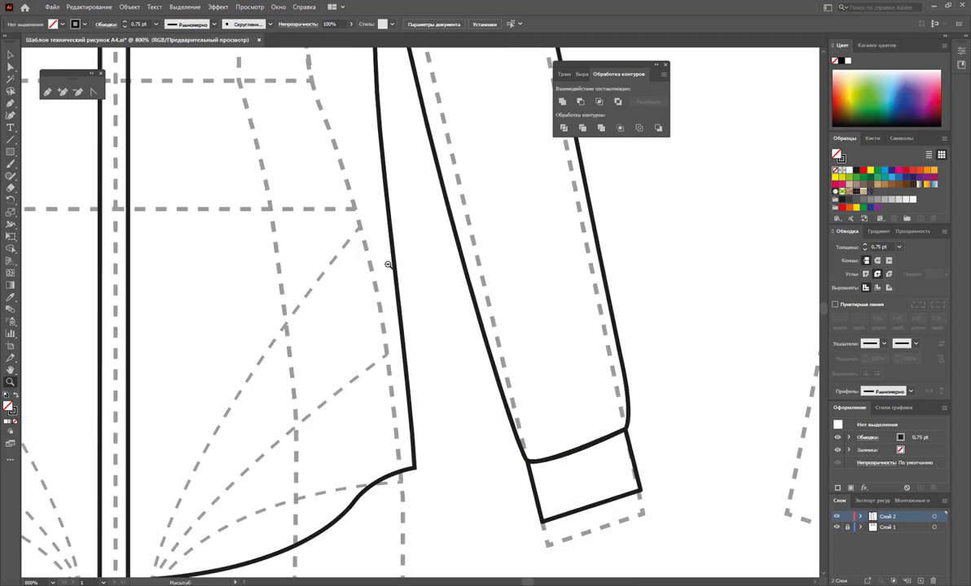
{"action": "left_click", "coordinate": [277, 254], "text": "alt"}
{"action": "left_click", "coordinate": [271, 255], "text": "alt"}
{"action": "scroll", "coordinate": [520, 340], "scroll_direction": "up", "scroll_amount": 2}
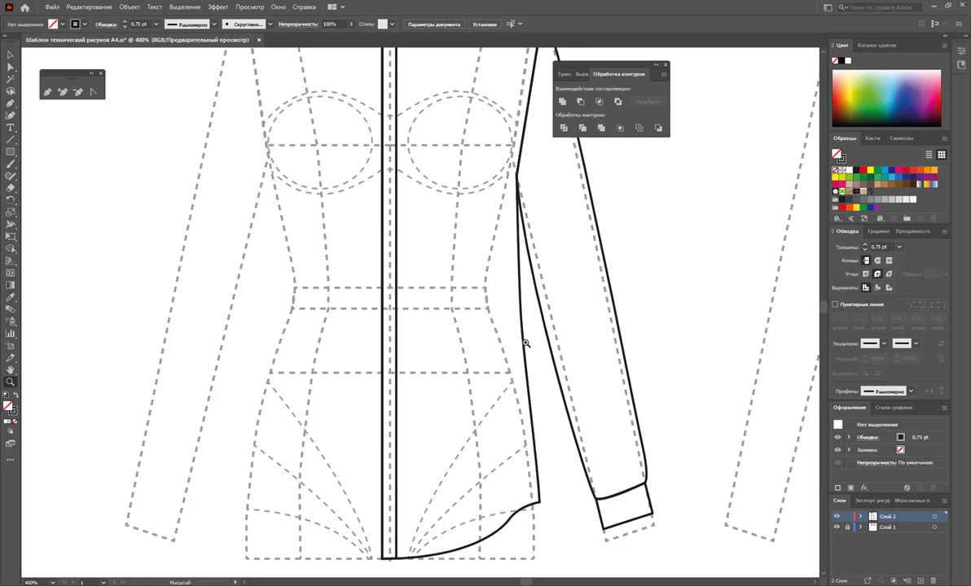
{"action": "scroll", "coordinate": [525, 344], "scroll_direction": "up", "scroll_amount": 1}
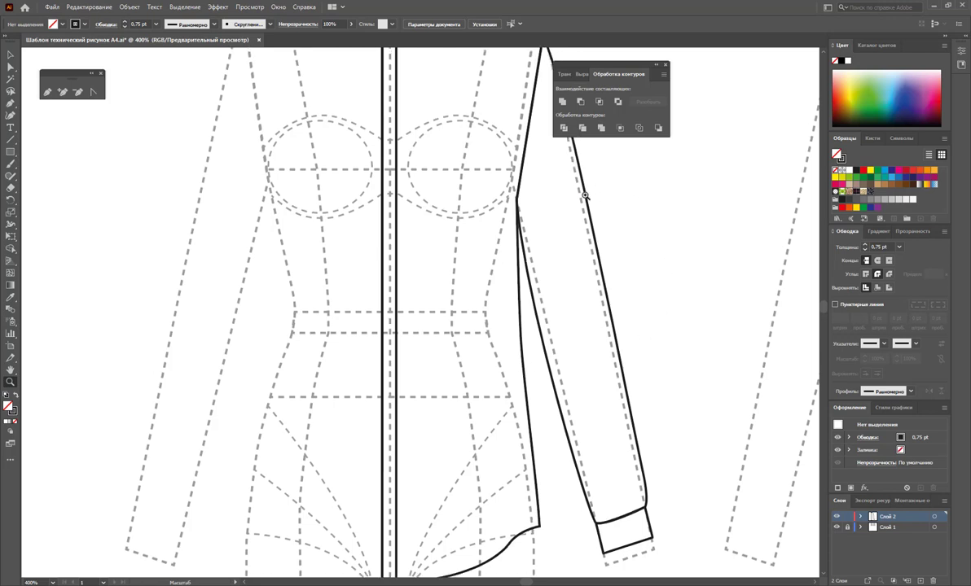
{"action": "scroll", "coordinate": [685, 310], "scroll_direction": "up", "scroll_amount": 2}
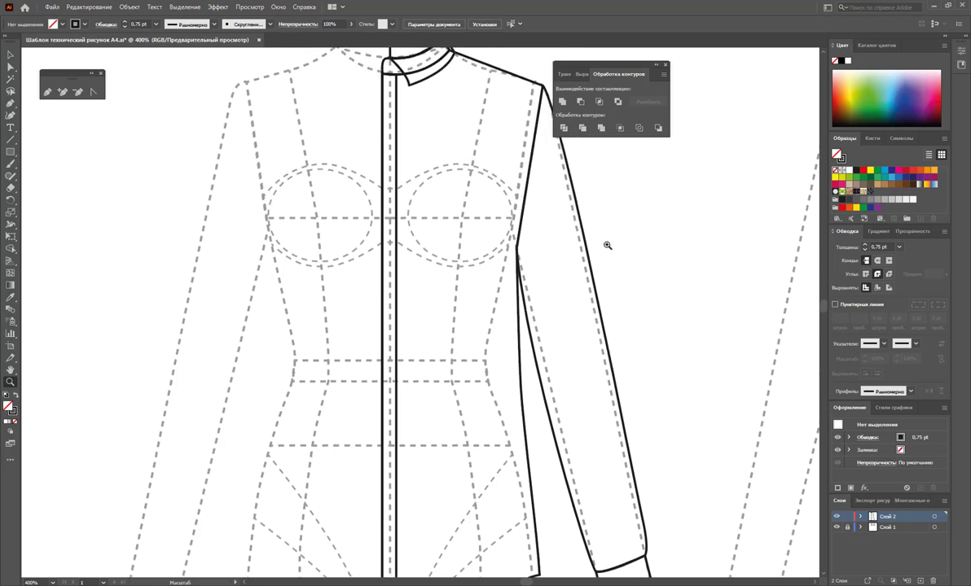
{"action": "left_click_drag", "start_coordinate": [595, 68], "coordinate": [706, 58]}
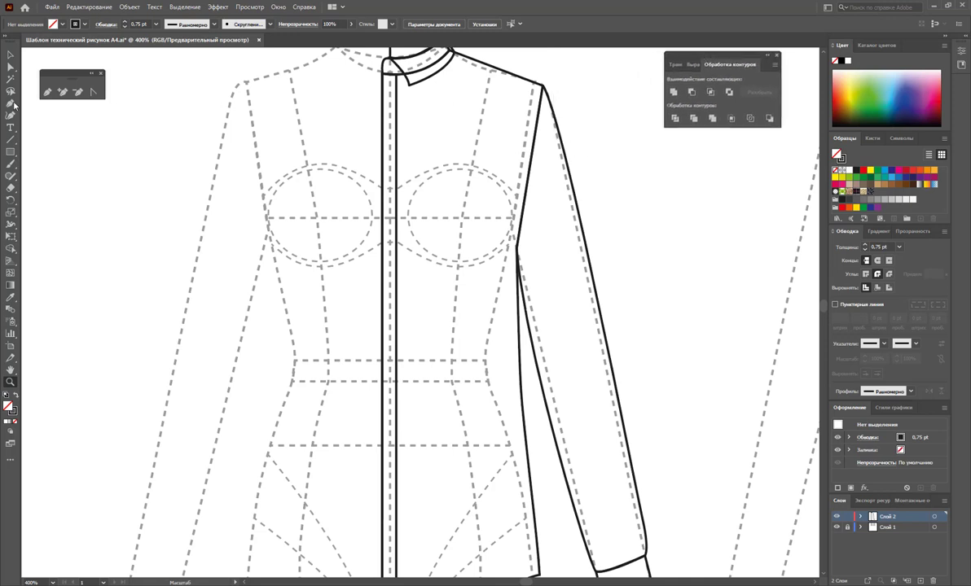
Bow the upper outer sleeve segment slightly outward with the Anchor Point tool.
{"action": "left_click", "coordinate": [94, 91]}
{"action": "mouse_move", "coordinate": [542, 85]}
{"action": "left_mouse_down"}
{"action": "mouse_move", "coordinate": [558, 89]}
{"action": "mouse_move", "coordinate": [531, 90]}
{"action": "mouse_move", "coordinate": [545, 86]}
{"action": "left_mouse_up"}
{"action": "left_click", "coordinate": [550, 91]}
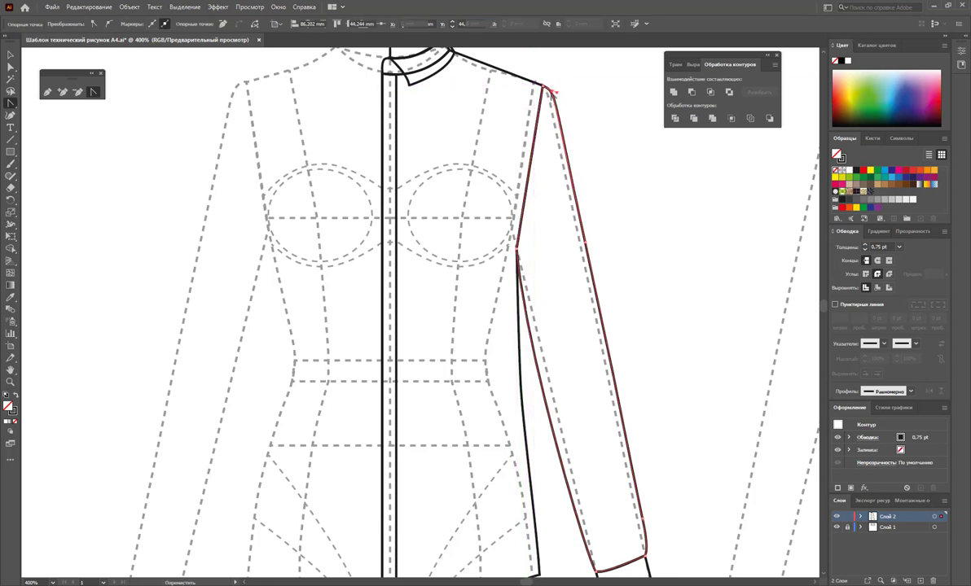
{"action": "left_click_drag", "start_coordinate": [553, 96], "coordinate": [560, 130]}
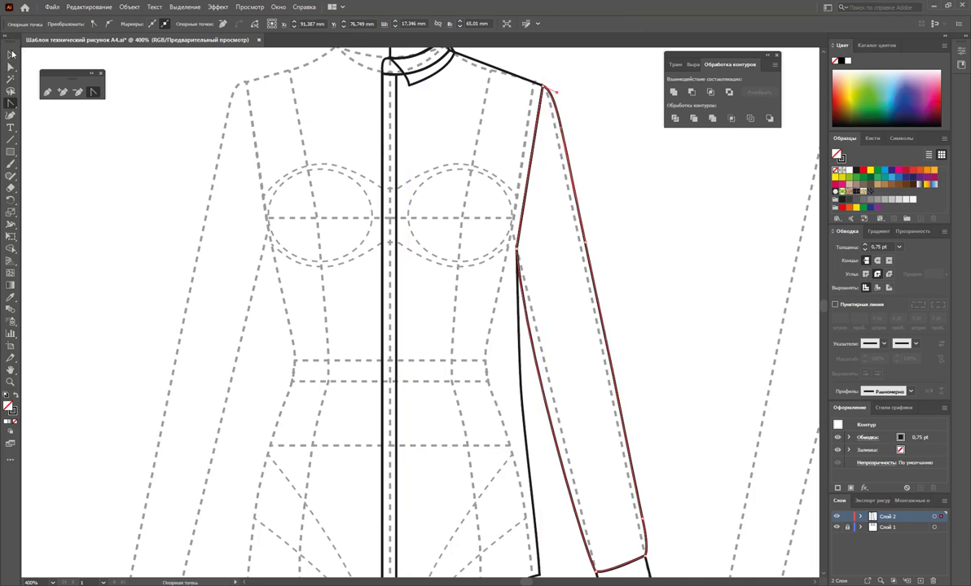
{"action": "left_click", "coordinate": [11, 54]}
{"action": "left_click", "coordinate": [119, 167]}
{"action": "scroll", "coordinate": [329, 268], "scroll_direction": "up", "scroll_amount": 1}
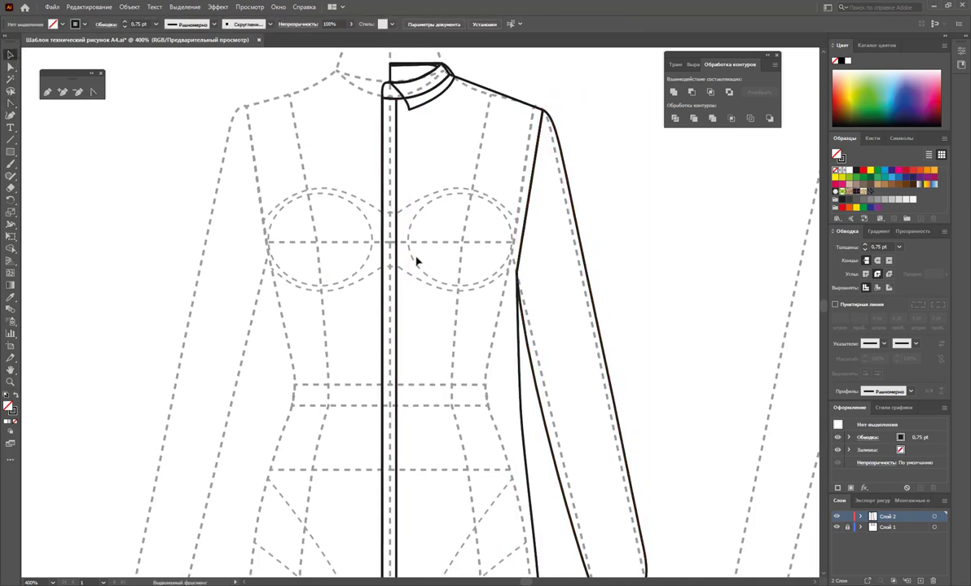
{"action": "scroll", "coordinate": [501, 284], "scroll_direction": "up", "scroll_amount": 2}
{"action": "scroll", "coordinate": [501, 284], "scroll_direction": "down", "scroll_amount": 2}
{"action": "scroll", "coordinate": [501, 277], "scroll_direction": "down", "scroll_amount": 5}
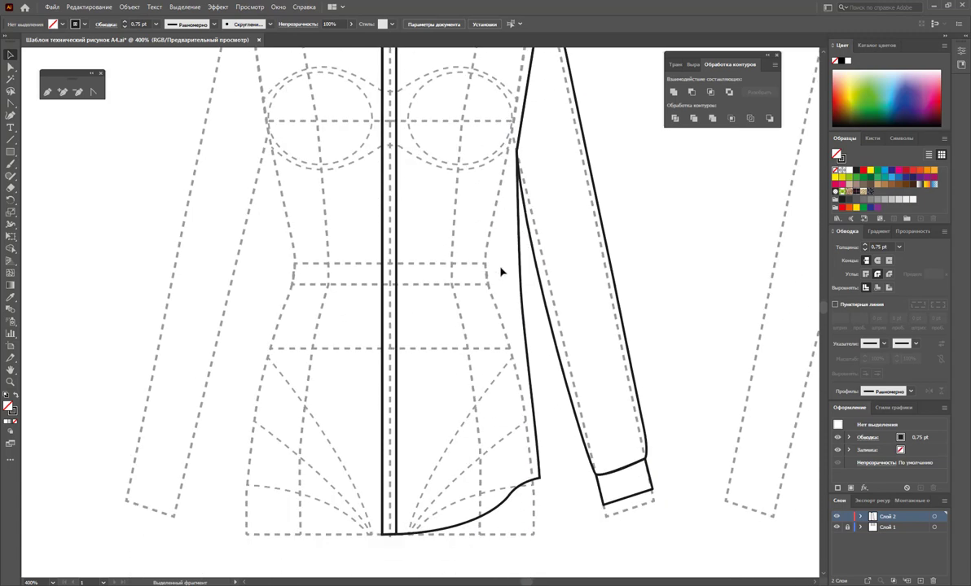
{"action": "scroll", "coordinate": [512, 283], "scroll_direction": "up", "scroll_amount": 5}
{"action": "scroll", "coordinate": [513, 282], "scroll_direction": "up", "scroll_amount": 1}
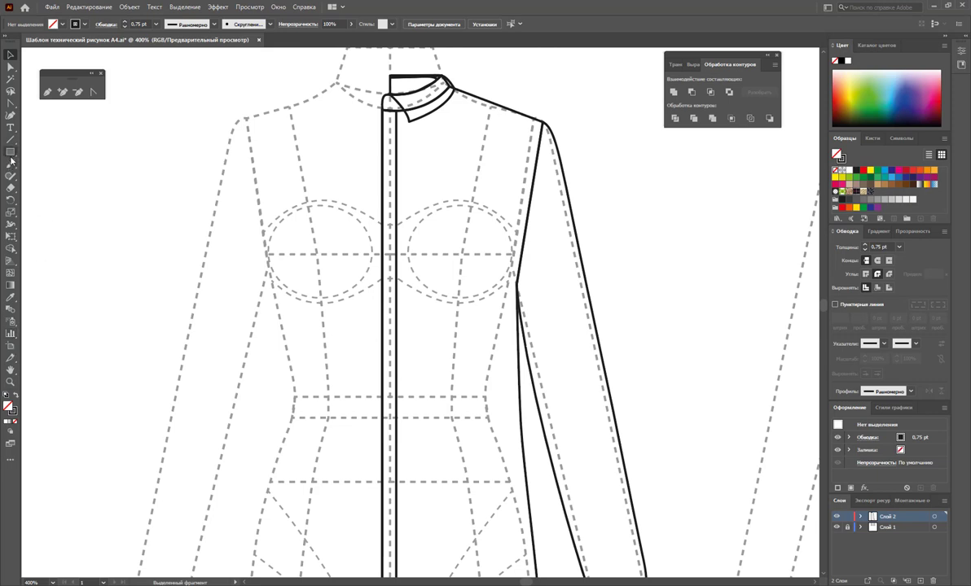
Draw a curved stitch path along the collar's inside edge and shape it to follow the edge.
{"action": "left_click_drag", "start_coordinate": [10, 152], "coordinate": [69, 179]}
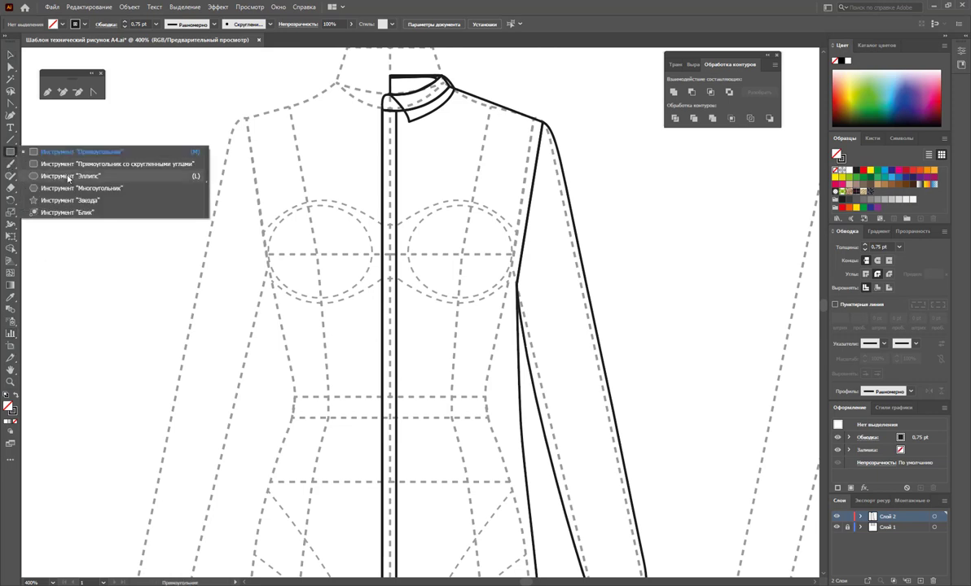
{"action": "scroll", "coordinate": [581, 180], "scroll_direction": "up", "scroll_amount": 2}
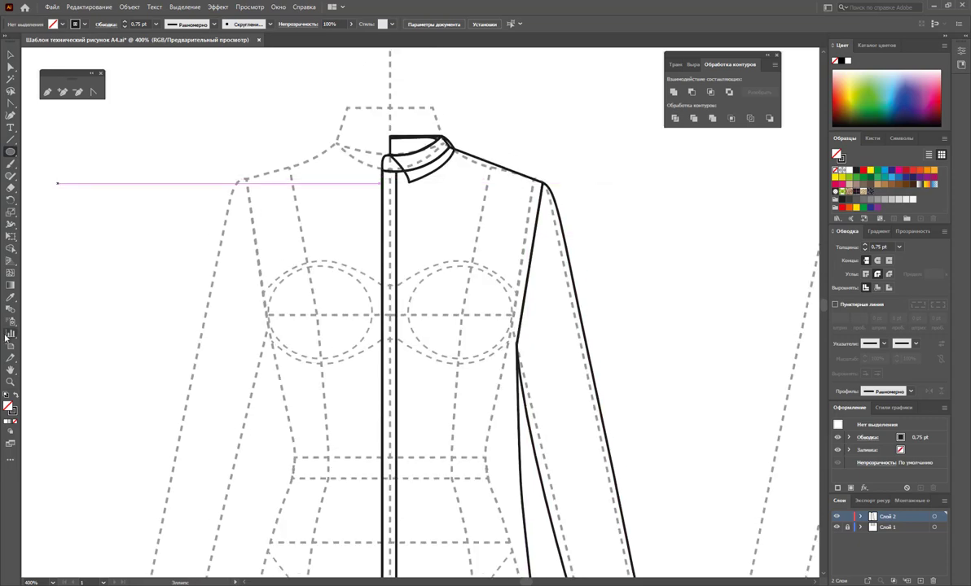
{"action": "left_click", "coordinate": [10, 381]}
{"action": "left_click_drag", "start_coordinate": [417, 187], "coordinate": [342, 208]}
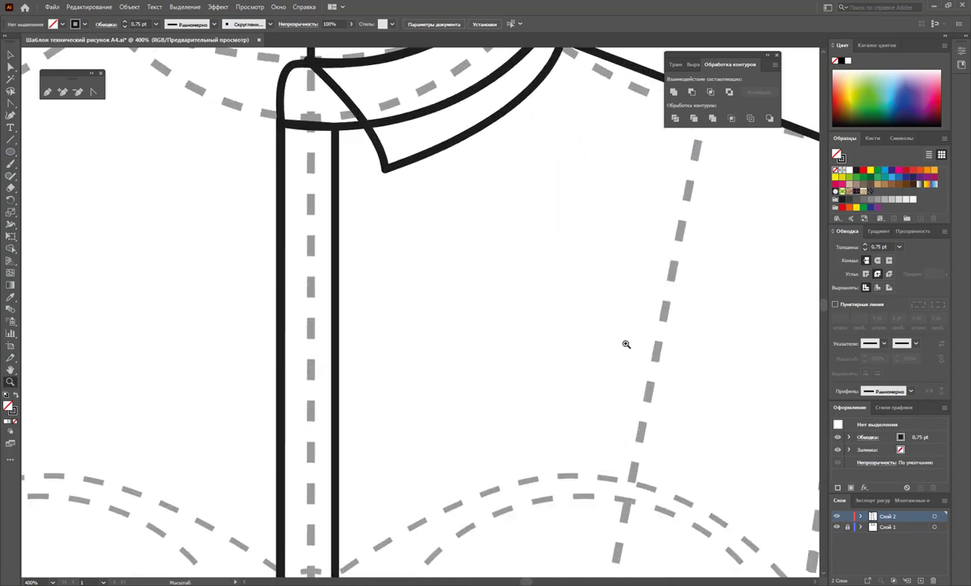
{"action": "left_click", "coordinate": [48, 92]}
{"action": "left_click", "coordinate": [316, 215]}
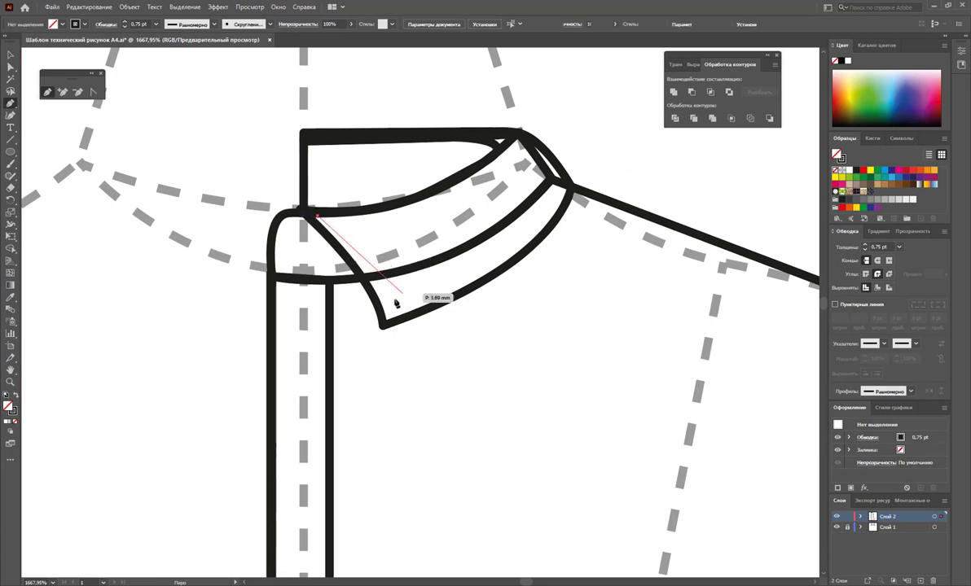
{"action": "left_click_drag", "start_coordinate": [390, 314], "coordinate": [397, 349]}
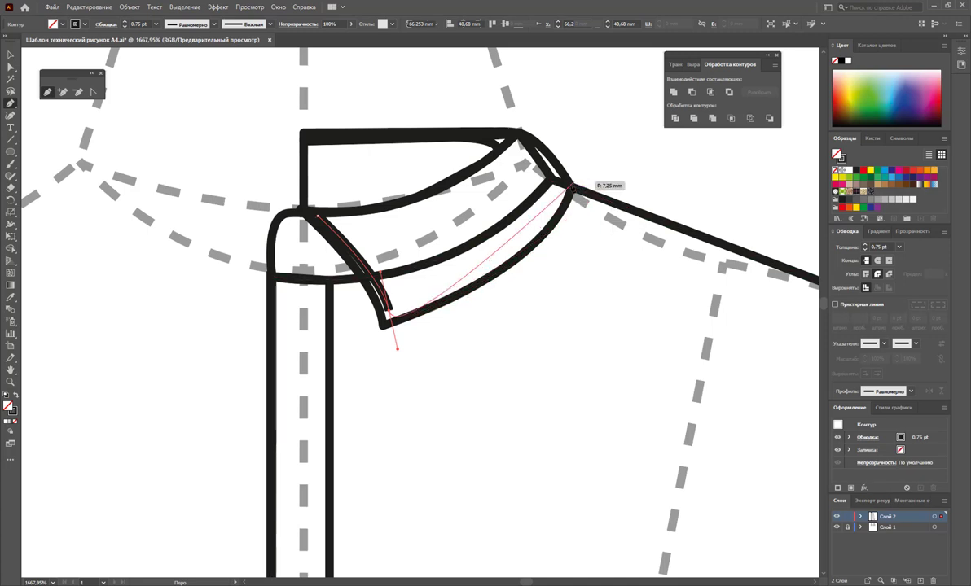
{"action": "mouse_move", "coordinate": [568, 185]}
{"action": "left_mouse_down"}
{"action": "mouse_move", "coordinate": [593, 123]}
{"action": "mouse_move", "coordinate": [578, 140]}
{"action": "left_mouse_up"}
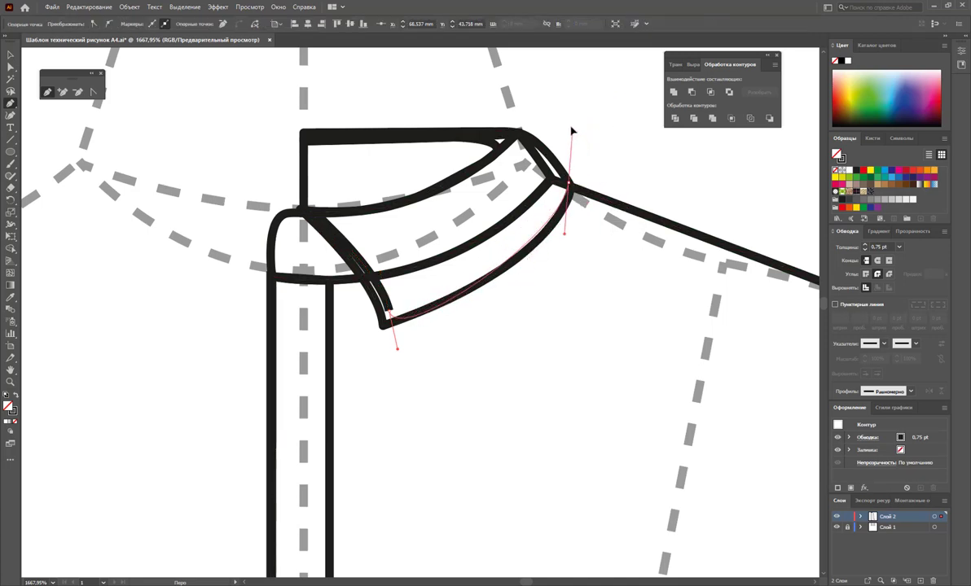
{"action": "left_click", "coordinate": [92, 91]}
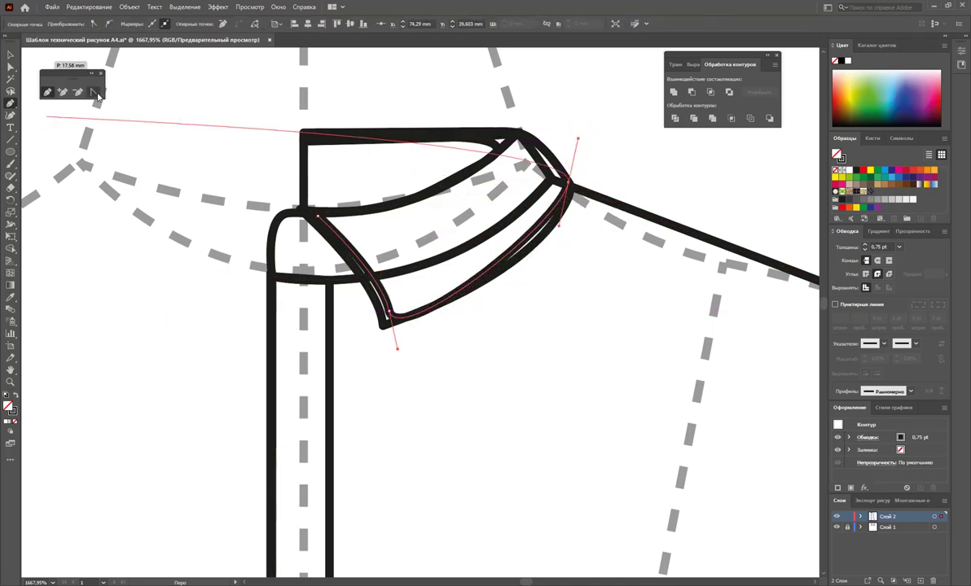
{"action": "left_click_drag", "start_coordinate": [398, 353], "coordinate": [444, 303]}
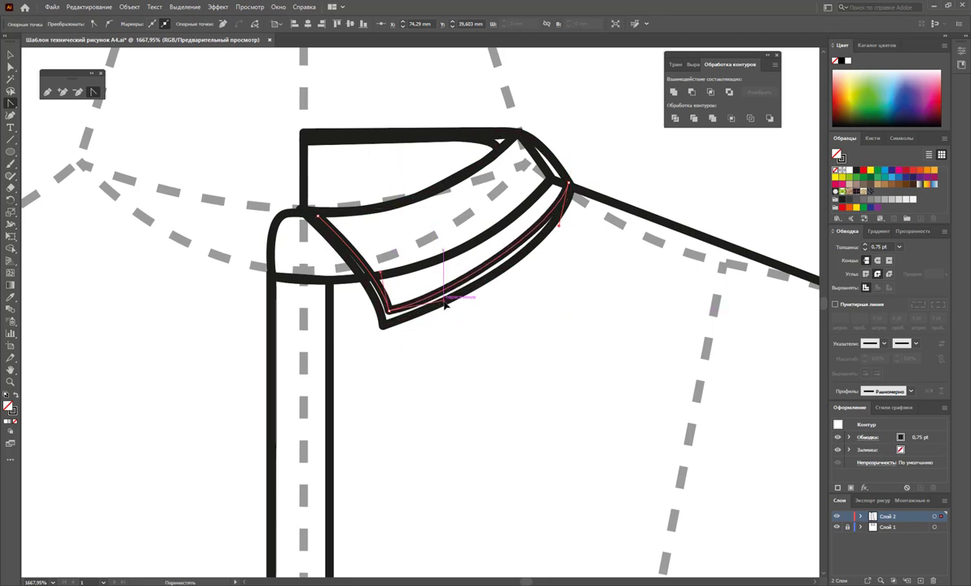
Give the collar stitch line a 0.25 pt dashed stroke.
{"action": "left_click", "coordinate": [9, 54]}
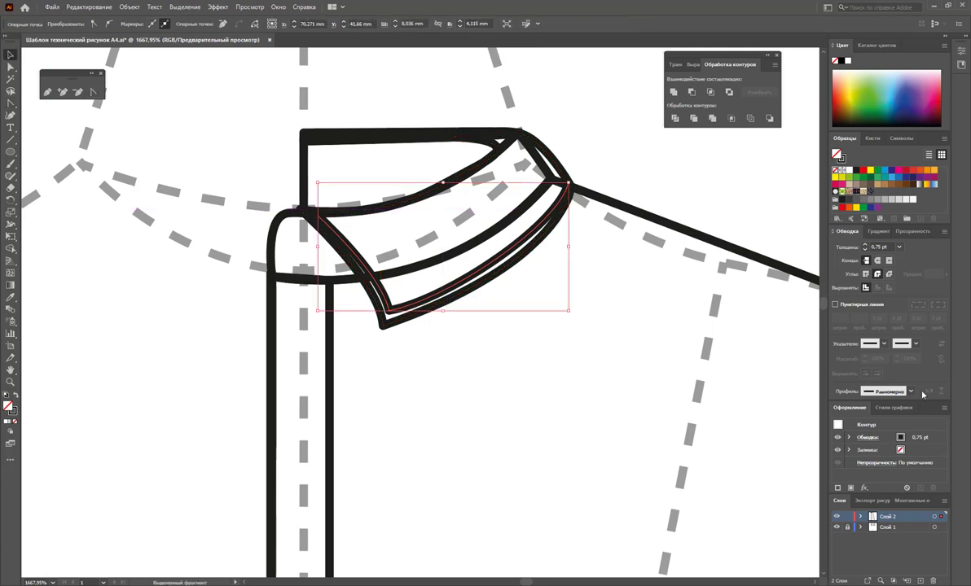
{"action": "left_click", "coordinate": [899, 246]}
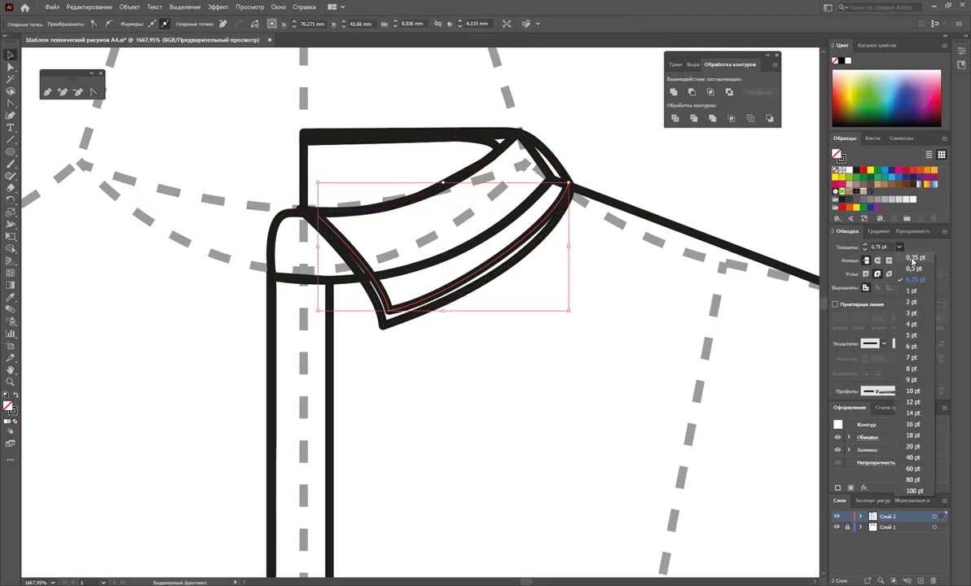
{"action": "left_click", "coordinate": [851, 245]}
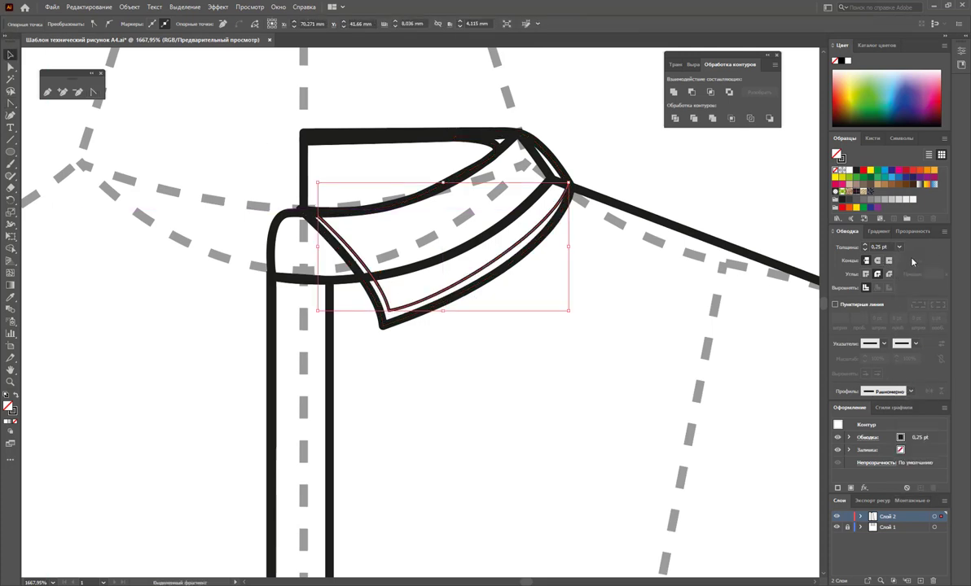
{"action": "left_click", "coordinate": [835, 303]}
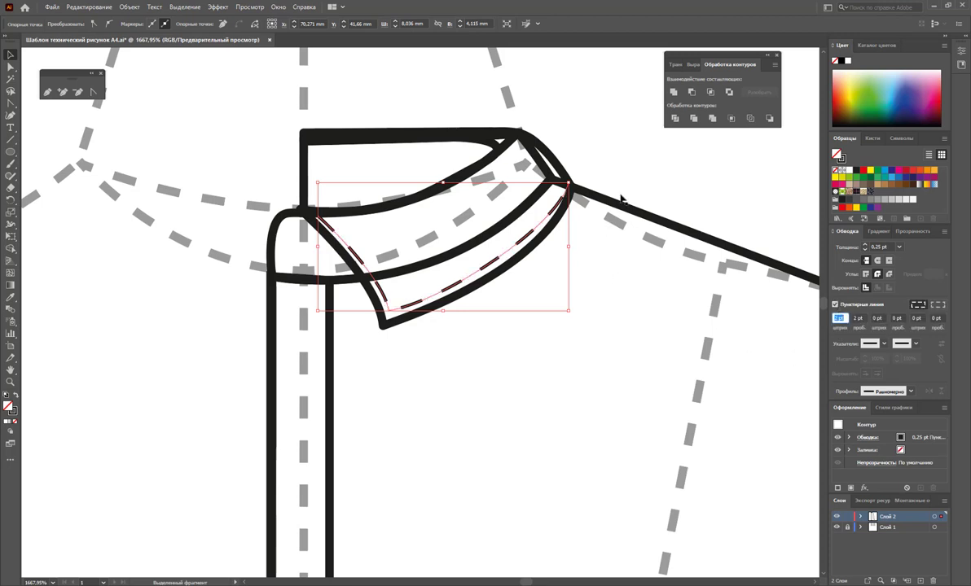
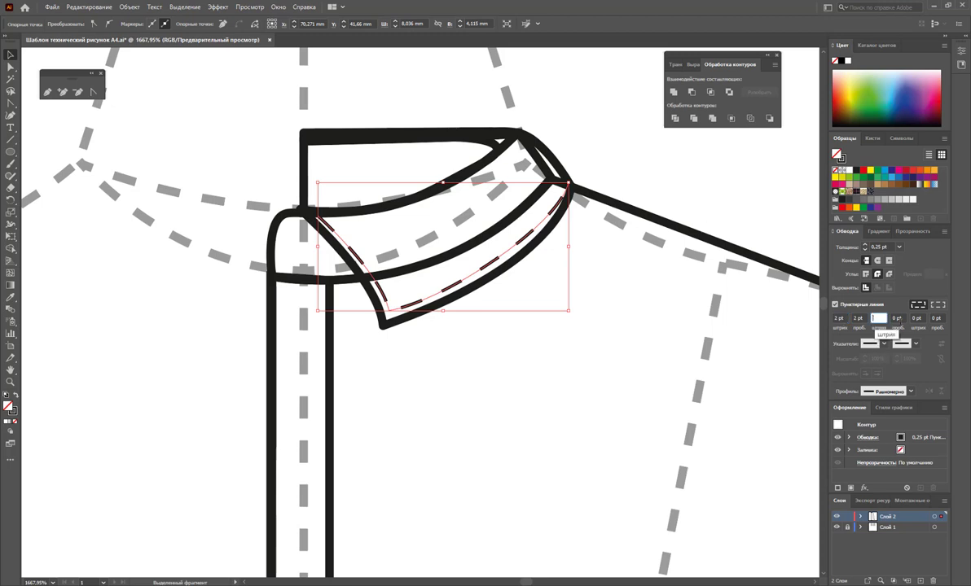
Finish the dash edit and pencil a stitch line along the collar's inner front corner.
{"action": "key", "text": "Tab"}
{"action": "key", "text": "Tab"}
{"action": "left_click", "coordinate": [914, 295]}
{"action": "left_click", "coordinate": [623, 118]}
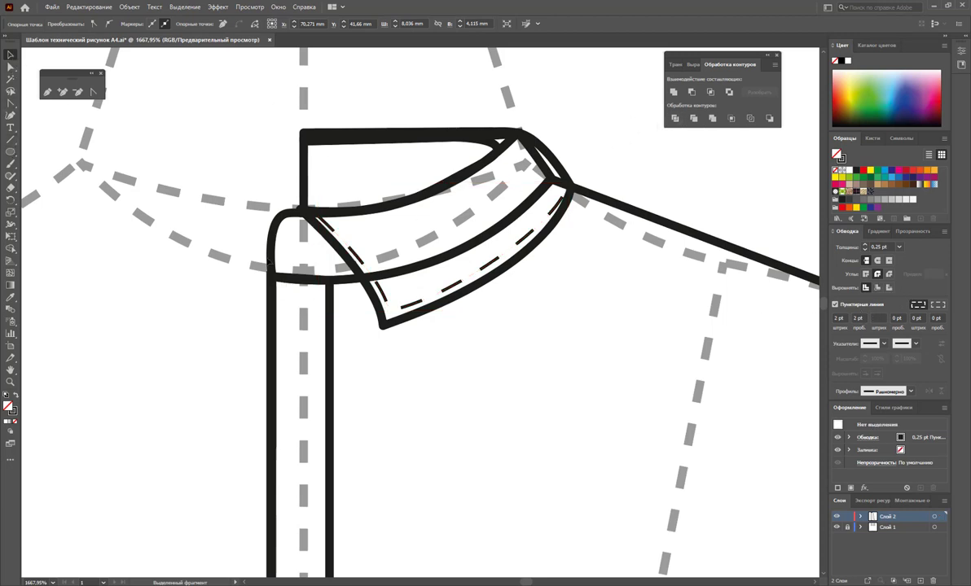
{"action": "left_click", "coordinate": [46, 92]}
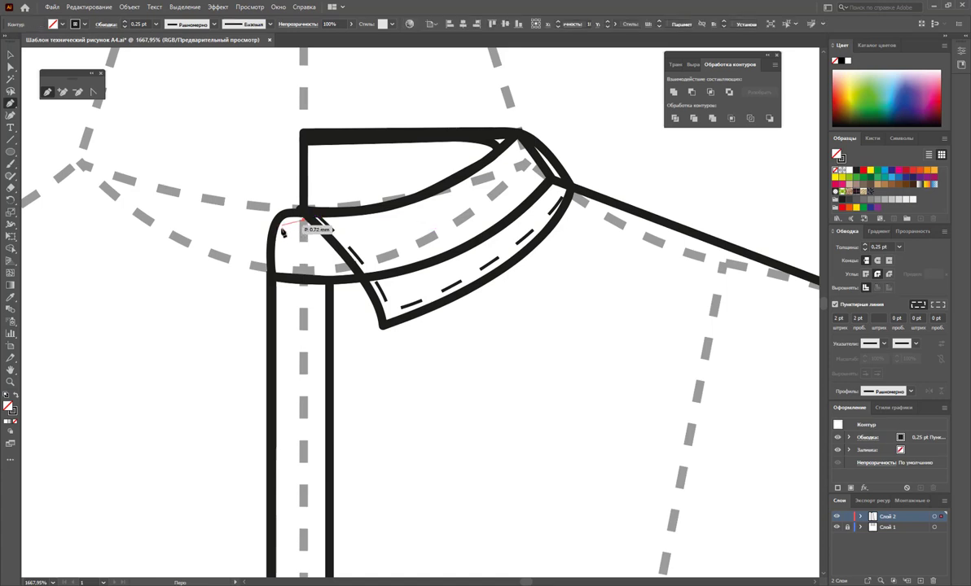
{"action": "mouse_move", "coordinate": [303, 216]}
{"action": "left_mouse_down"}
{"action": "mouse_move", "coordinate": [277, 275]}
{"action": "mouse_move", "coordinate": [411, 272]}
{"action": "left_mouse_up"}
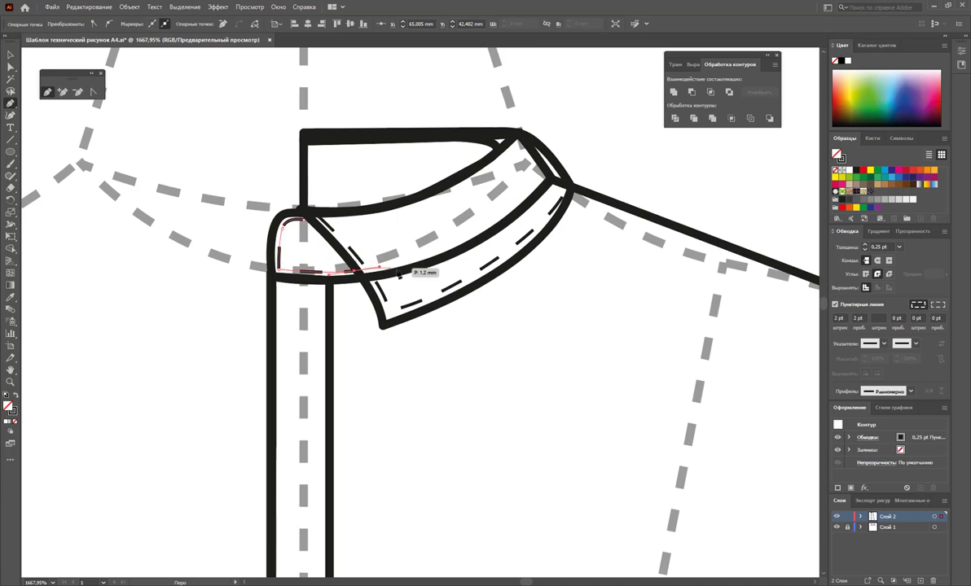
{"action": "scroll", "coordinate": [492, 342], "scroll_direction": "down", "scroll_amount": 1}
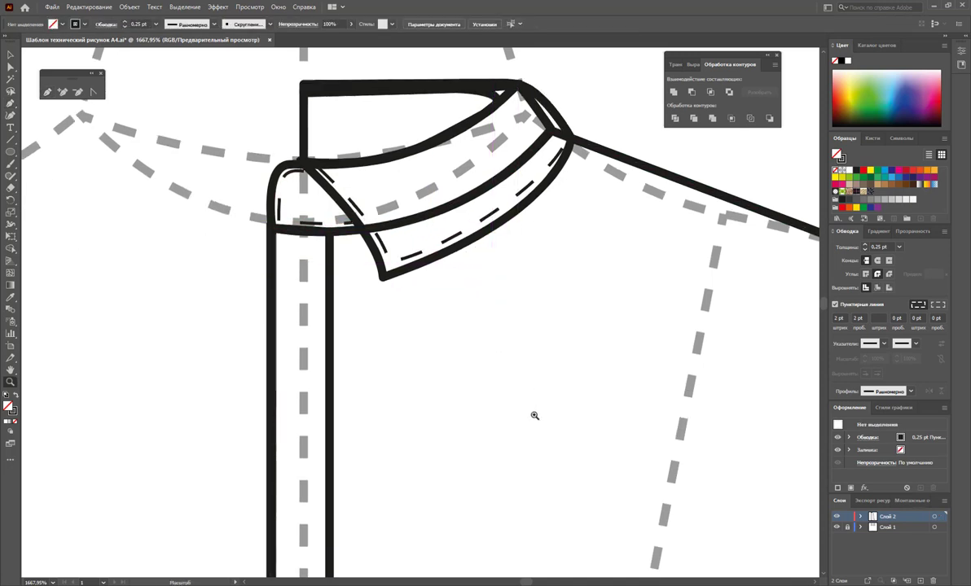
{"action": "scroll", "coordinate": [531, 412], "scroll_direction": "down", "scroll_amount": 3}
{"action": "scroll", "coordinate": [462, 432], "scroll_direction": "down", "scroll_amount": 1}
{"action": "scroll", "coordinate": [365, 303], "scroll_direction": "up", "scroll_amount": 2}
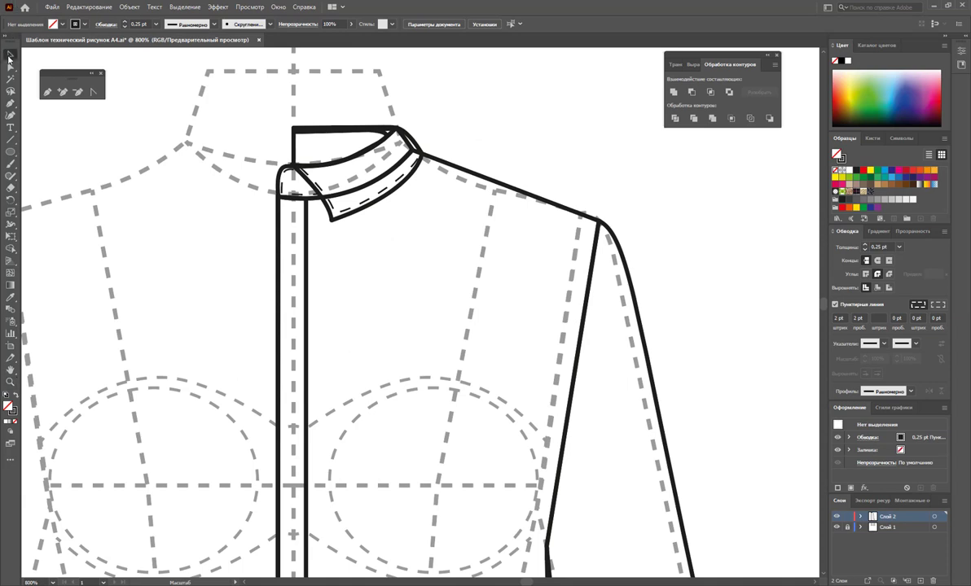
Give the collar end and collar band stitching 1 pt dashes and 1 pt gaps.
{"action": "left_click", "coordinate": [10, 54]}
{"action": "left_click", "coordinate": [287, 179]}
{"action": "left_click", "coordinate": [345, 201], "text": "shift"}
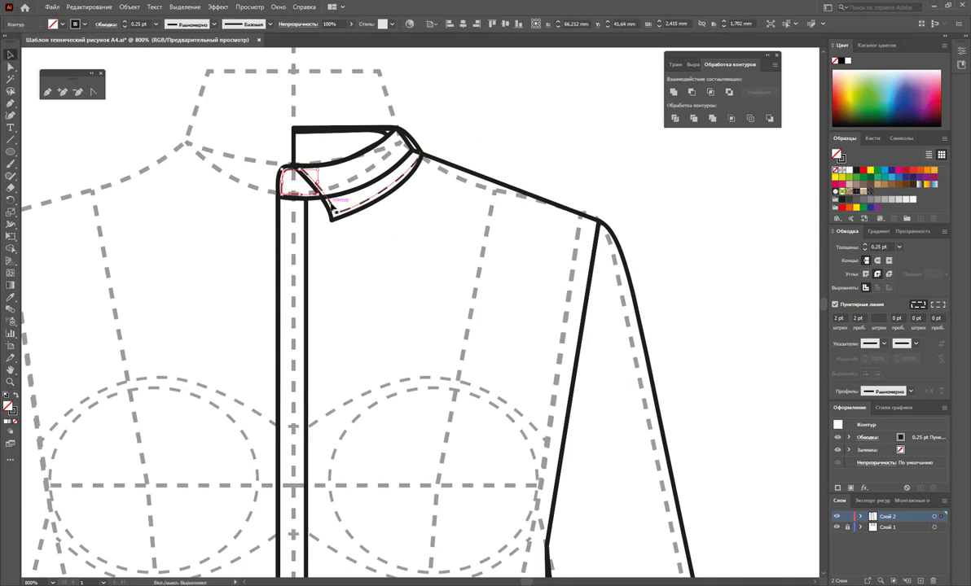
{"action": "left_click", "coordinate": [839, 318]}
{"action": "type", "text": "4"}
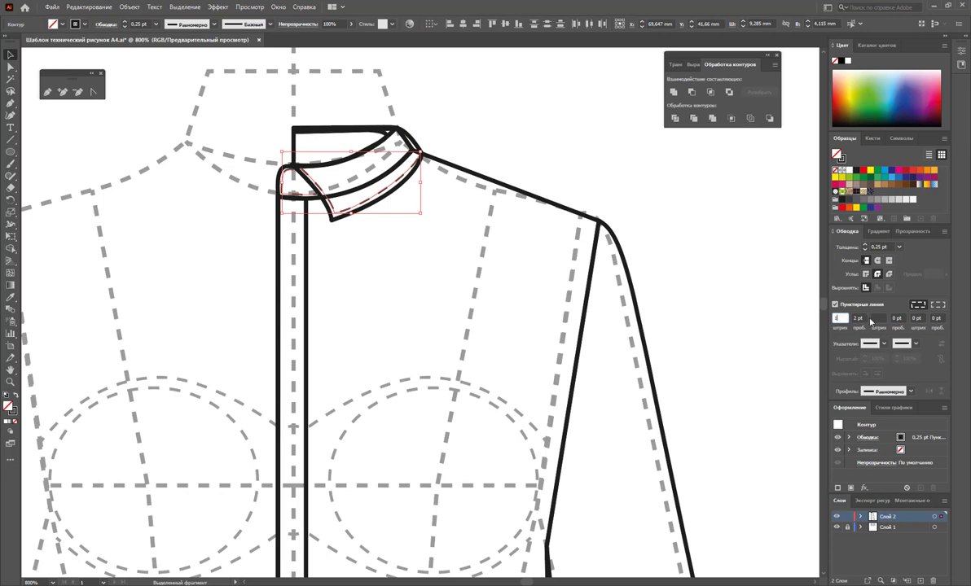
{"action": "key", "text": "Tab"}
{"action": "type", "text": "1"}
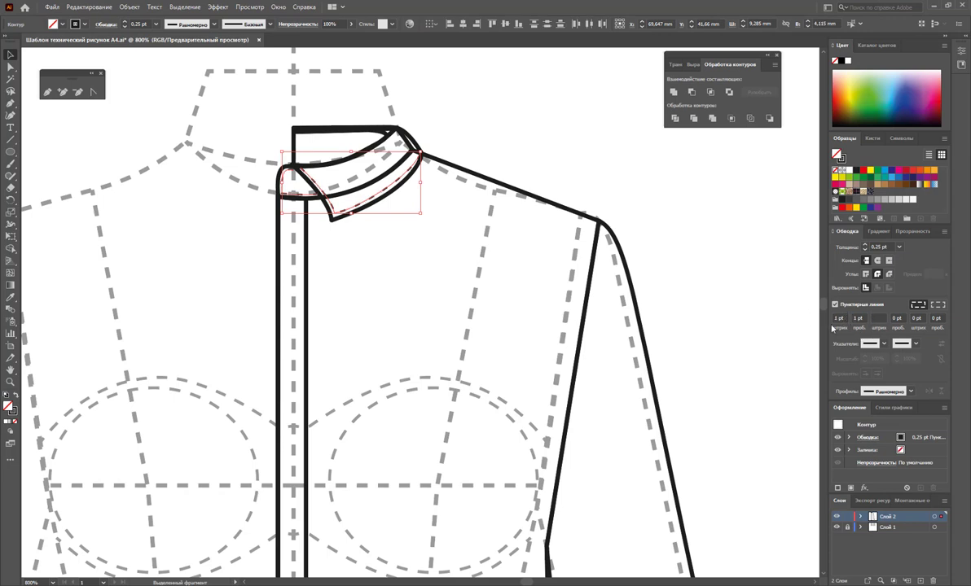
{"action": "key", "text": "Tab"}
{"action": "left_click", "coordinate": [486, 147]}
{"action": "scroll", "coordinate": [484, 146], "scroll_direction": "down", "scroll_amount": 1}
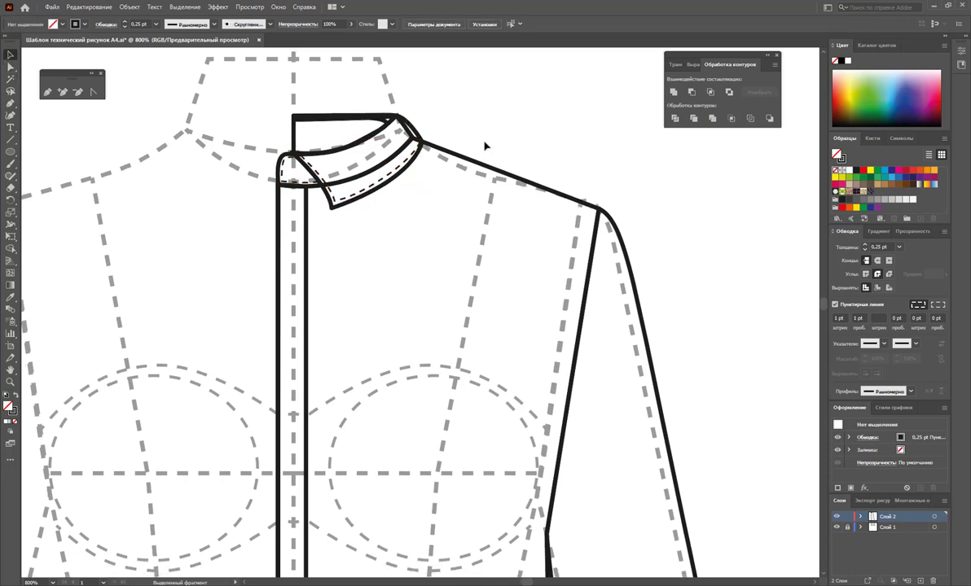
Smooth the front panel's hem curve with the Smooth tool.
{"action": "scroll", "coordinate": [484, 146], "scroll_direction": "down", "scroll_amount": 1}
{"action": "scroll", "coordinate": [485, 146], "scroll_direction": "down", "scroll_amount": 5}
{"action": "scroll", "coordinate": [484, 146], "scroll_direction": "down", "scroll_amount": 3}
{"action": "scroll", "coordinate": [485, 146], "scroll_direction": "down", "scroll_amount": 5}
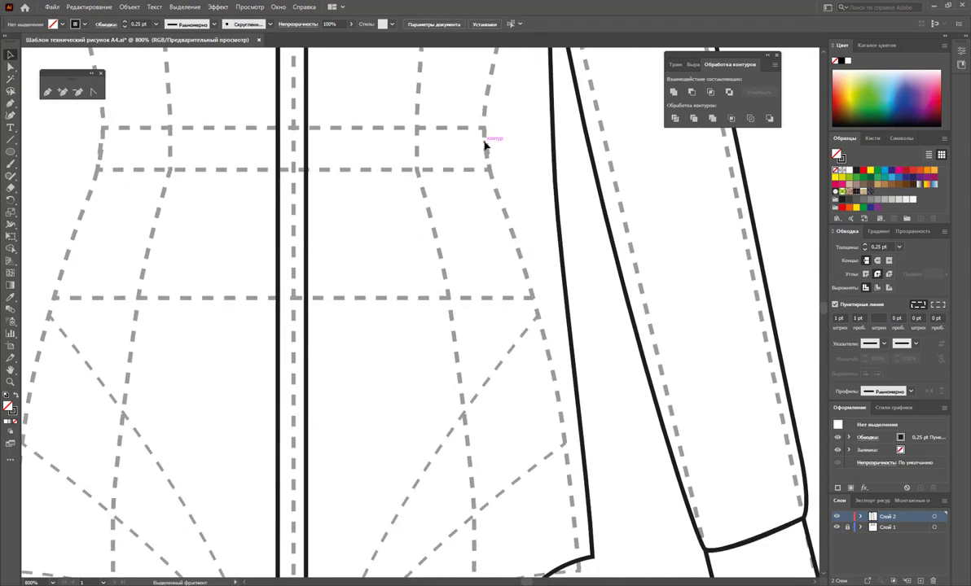
{"action": "scroll", "coordinate": [485, 145], "scroll_direction": "down", "scroll_amount": 5}
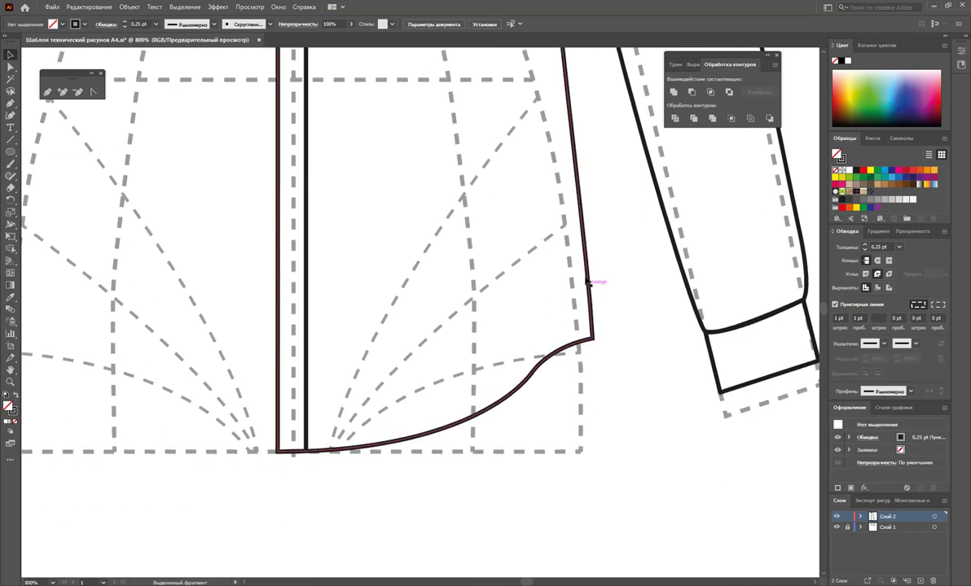
{"action": "left_click", "coordinate": [534, 368]}
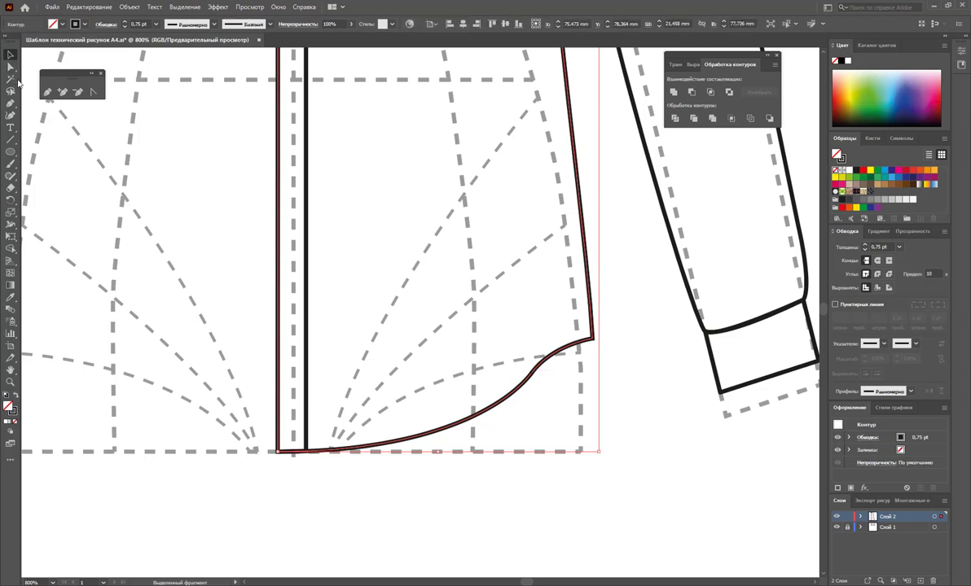
{"action": "left_click", "coordinate": [92, 92]}
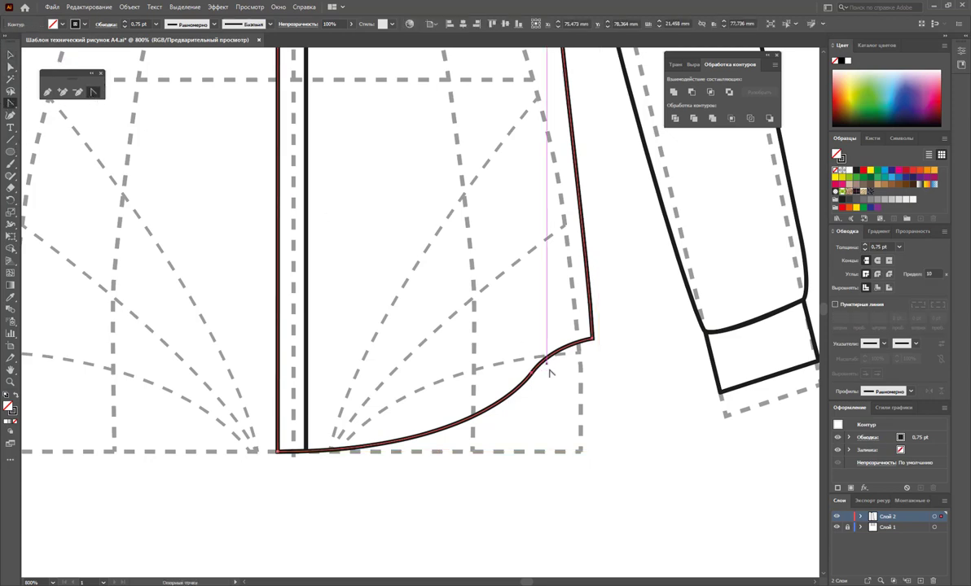
{"action": "mouse_move", "coordinate": [531, 376]}
{"action": "left_mouse_down"}
{"action": "mouse_move", "coordinate": [574, 384]}
{"action": "mouse_move", "coordinate": [524, 392]}
{"action": "mouse_move", "coordinate": [575, 385]}
{"action": "mouse_move", "coordinate": [481, 407]}
{"action": "left_mouse_up"}
{"action": "key", "text": "v"}
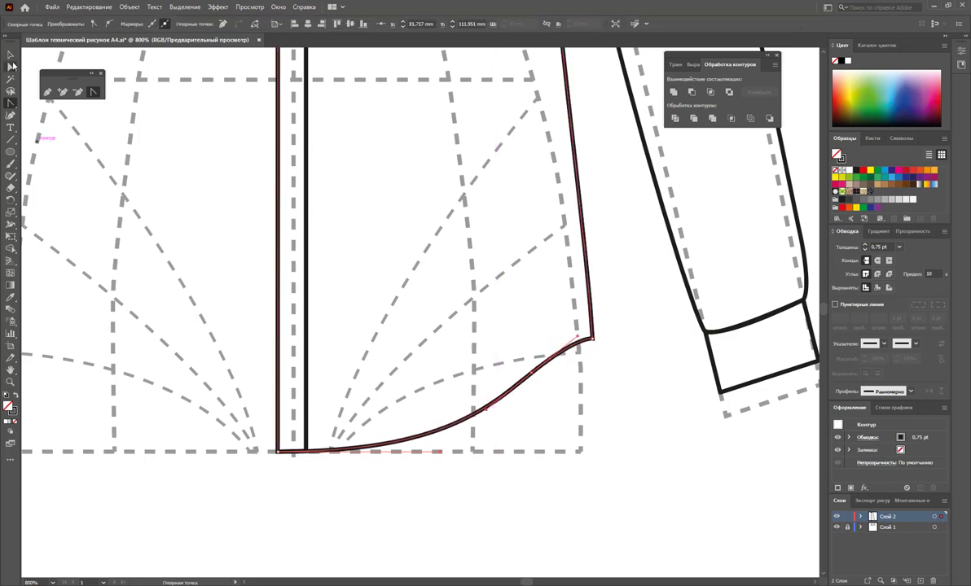
{"action": "left_click", "coordinate": [407, 502]}
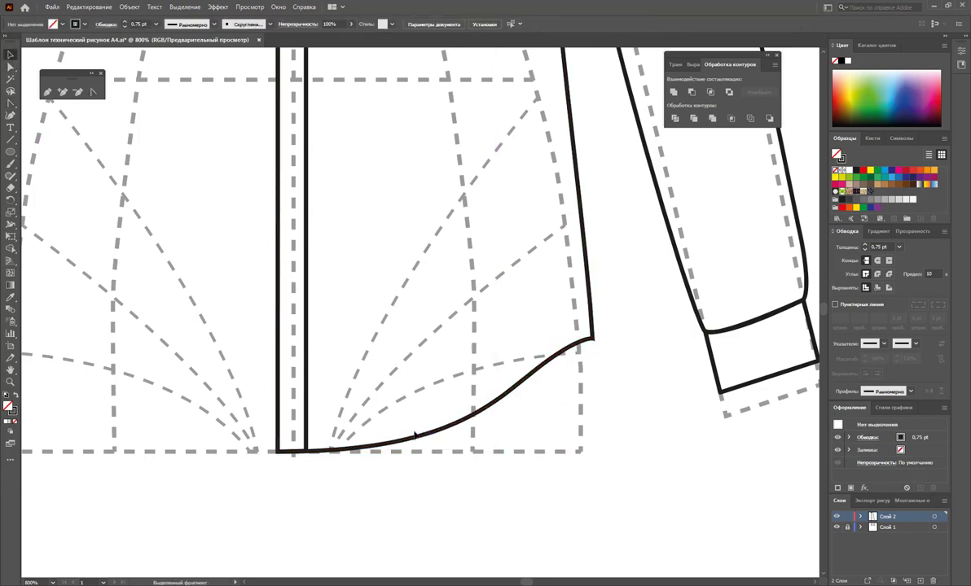
Redraw the hem's end and draw a new line following the hem curve.
{"action": "left_click", "coordinate": [49, 90]}
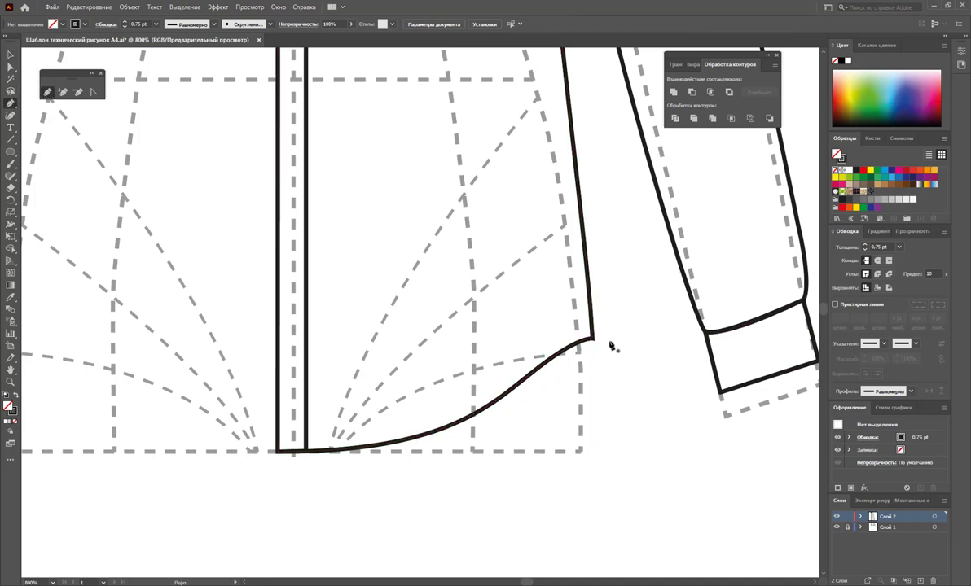
{"action": "mouse_move", "coordinate": [588, 341]}
{"action": "left_mouse_down"}
{"action": "mouse_move", "coordinate": [488, 405]}
{"action": "mouse_move", "coordinate": [310, 453]}
{"action": "left_mouse_up"}
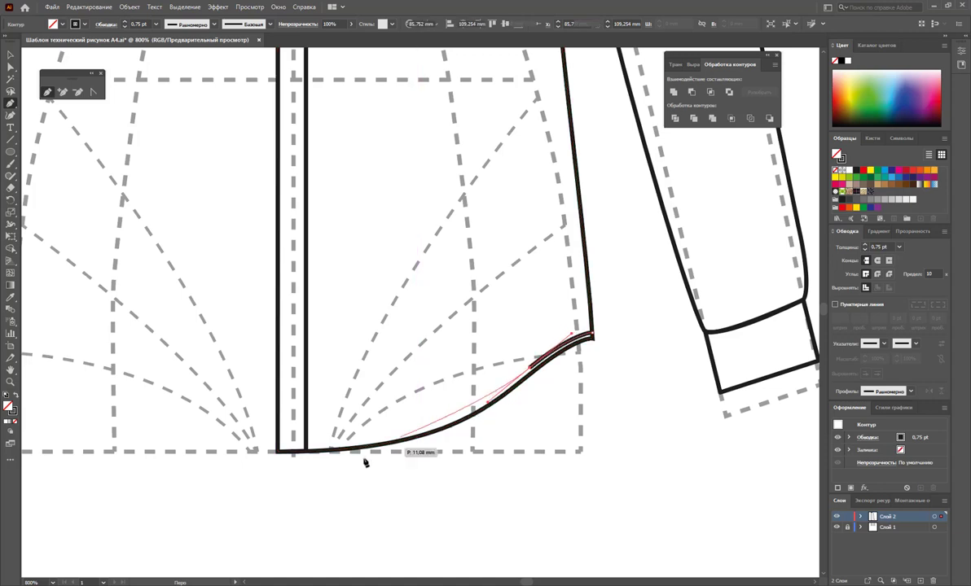
{"action": "left_click", "coordinate": [309, 453]}
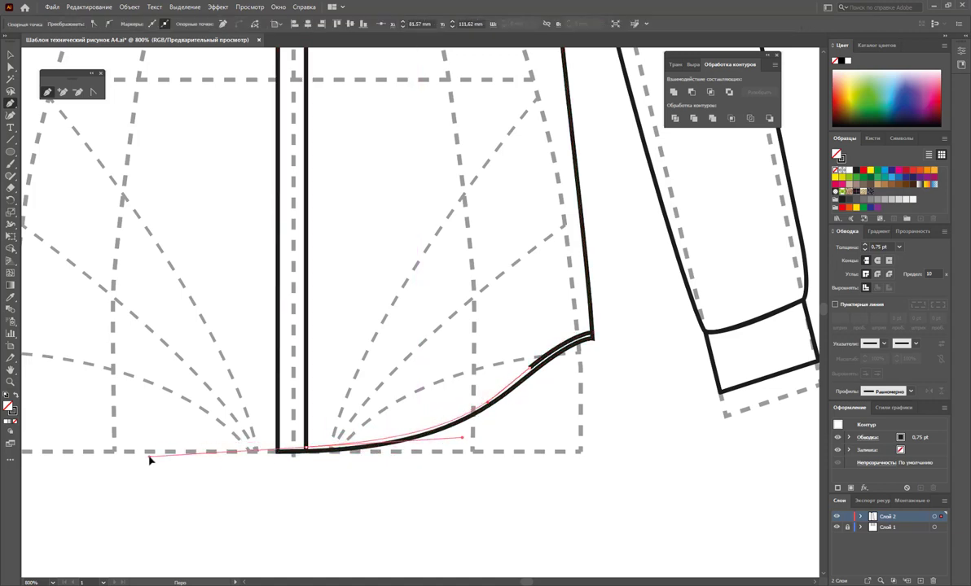
{"action": "mouse_move", "coordinate": [151, 463]}
{"action": "left_mouse_down"}
{"action": "mouse_move", "coordinate": [203, 452]}
{"action": "mouse_move", "coordinate": [177, 456]}
{"action": "left_mouse_up"}
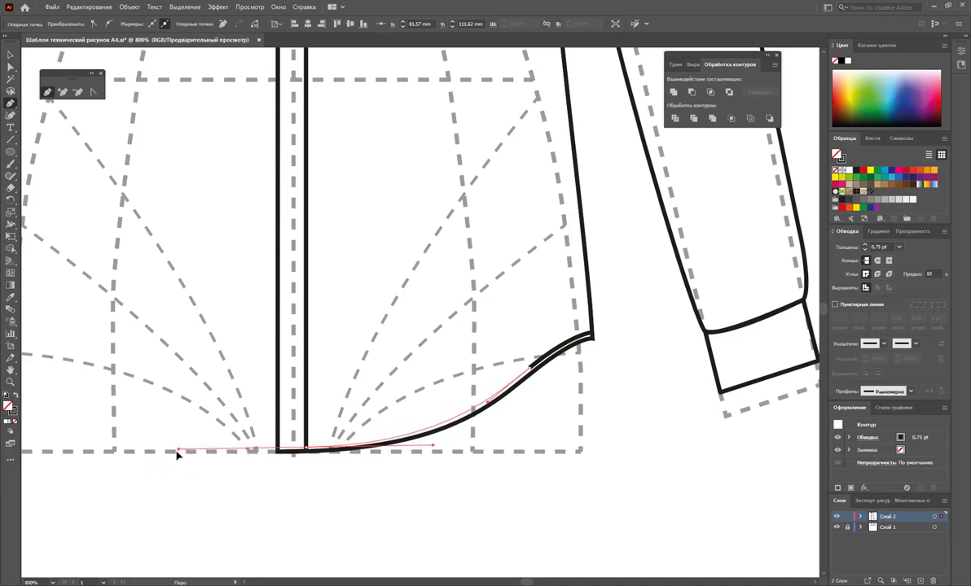
{"action": "left_click", "coordinate": [331, 475], "text": "ctrl"}
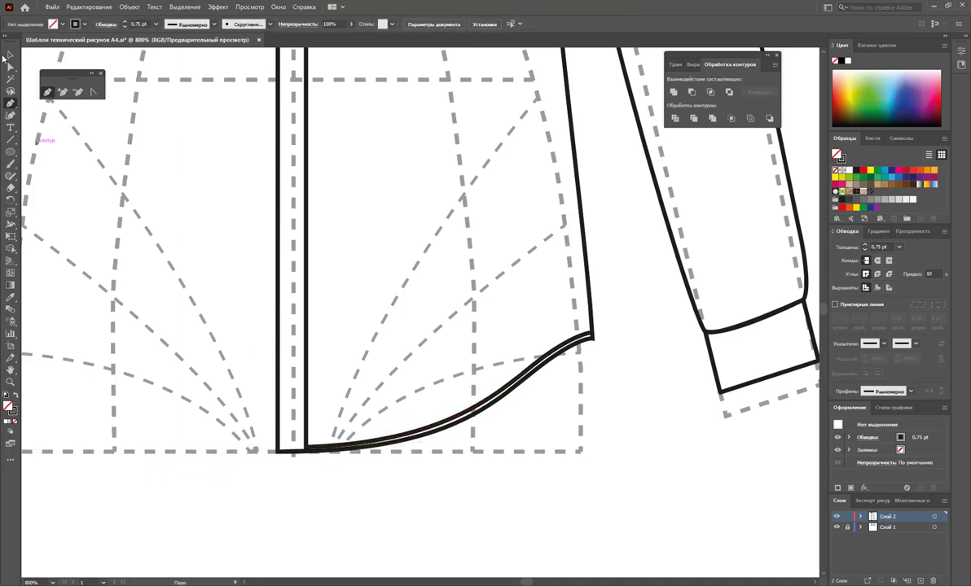
Make the new hem line a dashed stitch with 0.25 pt stroke weight.
{"action": "left_click", "coordinate": [10, 57]}
{"action": "left_click", "coordinate": [456, 416]}
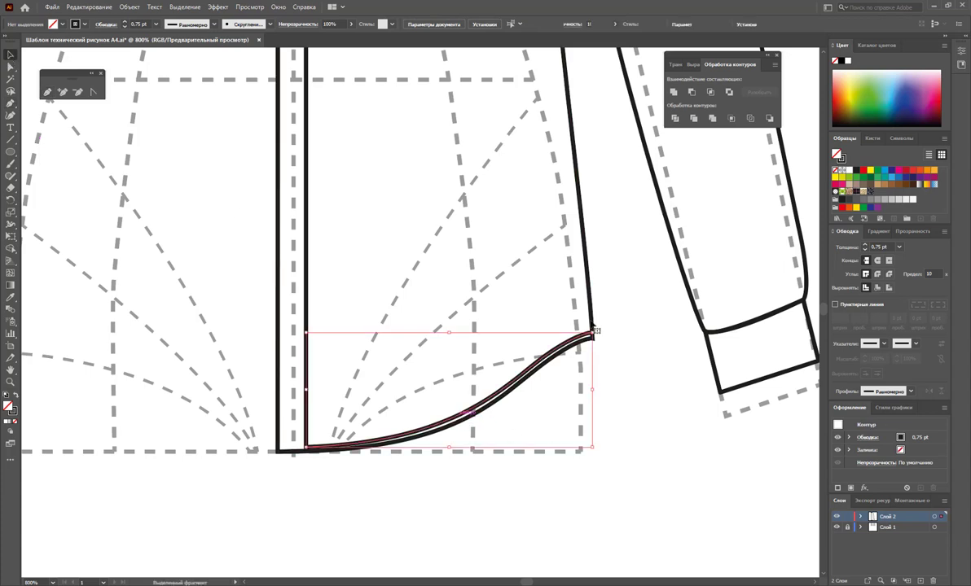
{"action": "left_click", "coordinate": [834, 303]}
{"action": "left_click", "coordinate": [899, 247]}
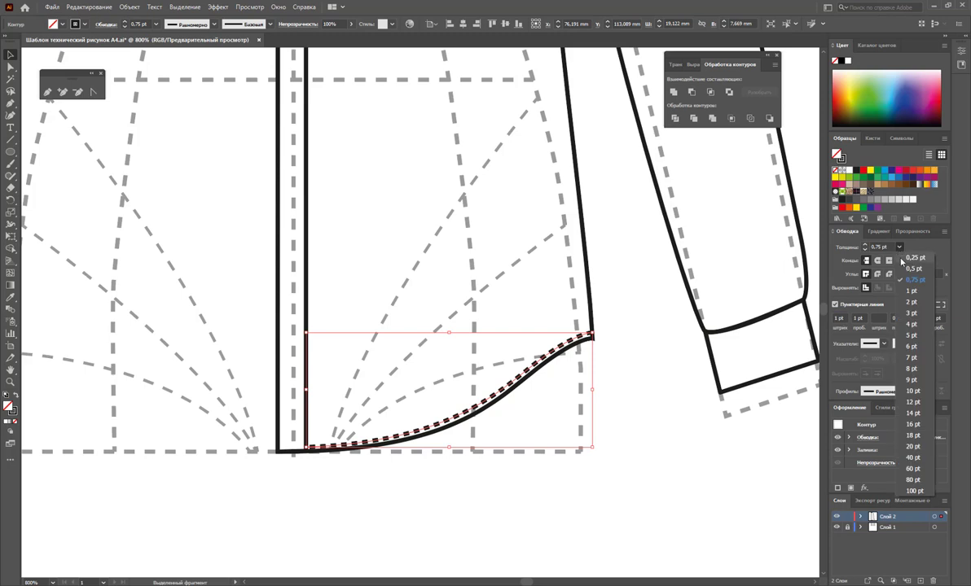
{"action": "left_click", "coordinate": [666, 509]}
{"action": "scroll", "coordinate": [665, 509], "scroll_direction": "up", "scroll_amount": 1}
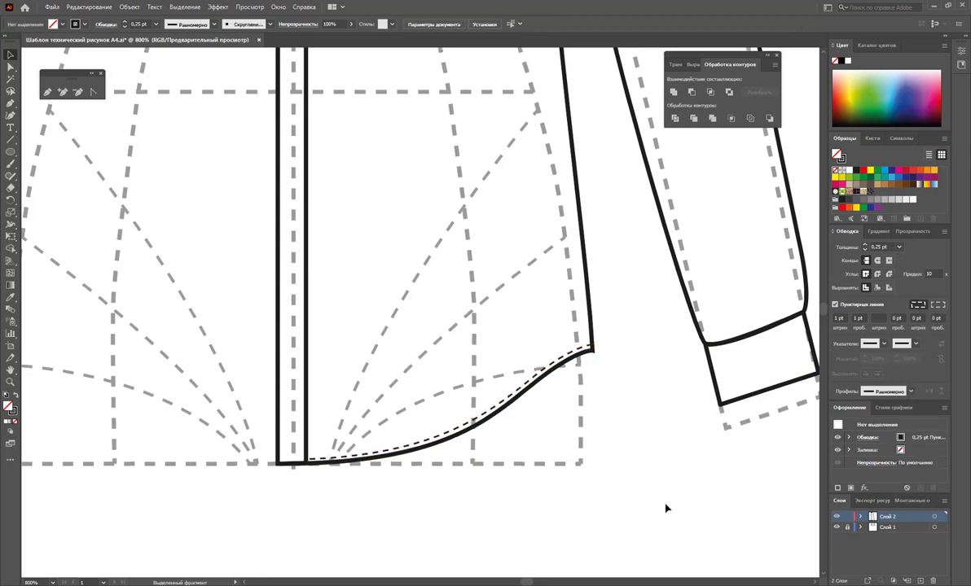
{"action": "scroll", "coordinate": [391, 244], "scroll_direction": "right", "scroll_amount": 3}
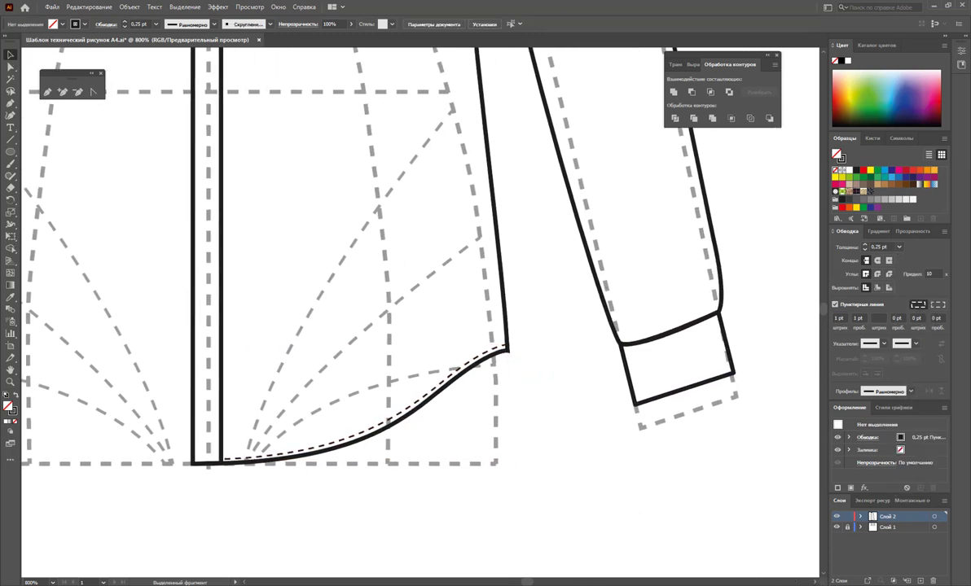
Curve a stitch line along the top of the sleeve cuff to follow the seam.
{"action": "left_click", "coordinate": [46, 92]}
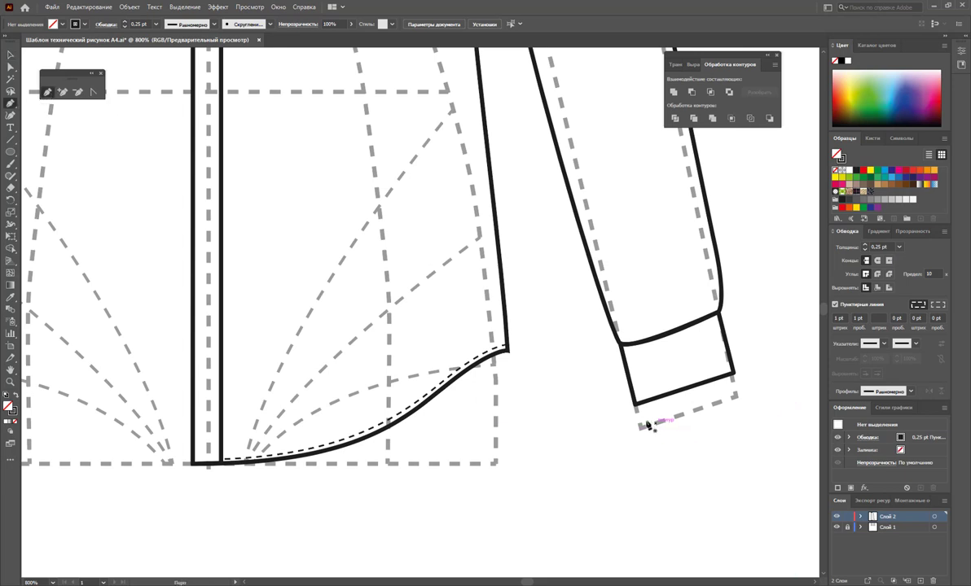
{"action": "left_click", "coordinate": [725, 376], "text": "ctrl"}
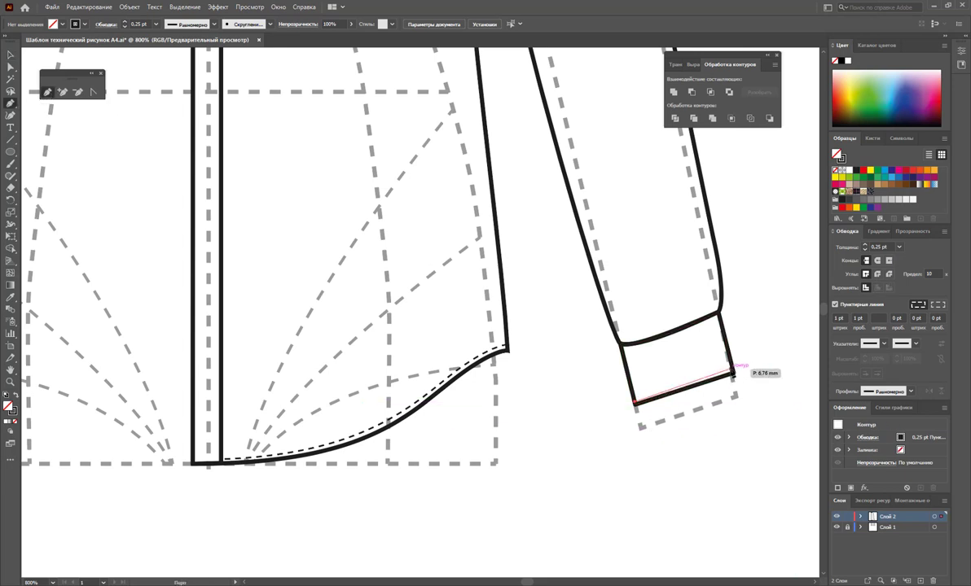
{"action": "left_click", "coordinate": [758, 406], "text": "ctrl"}
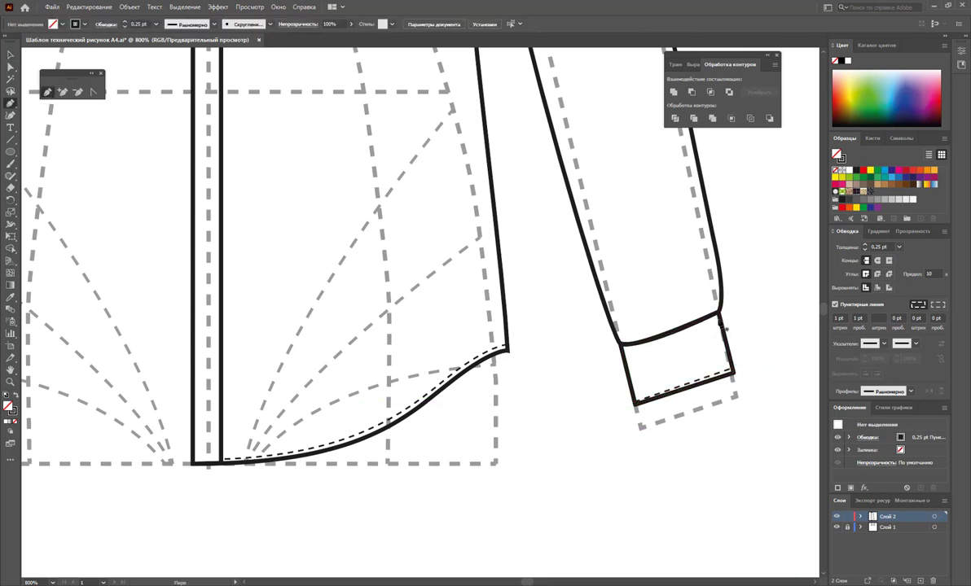
{"action": "left_click", "coordinate": [612, 352], "text": "ctrl"}
{"action": "left_click_drag", "start_coordinate": [619, 352], "coordinate": [579, 362]}
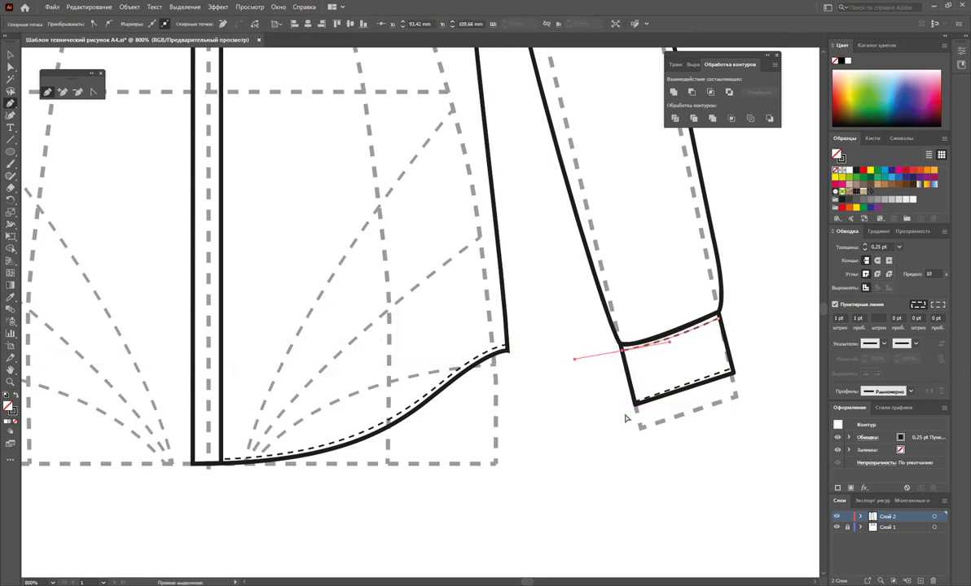
{"action": "left_click", "coordinate": [574, 362], "text": "ctrl"}
Zoom out to 300% so the entire shirt front is visible.
{"action": "scroll", "coordinate": [554, 371], "scroll_direction": "up", "scroll_amount": 2}
{"action": "scroll", "coordinate": [576, 371], "scroll_direction": "up", "scroll_amount": 3}
{"action": "scroll", "coordinate": [576, 370], "scroll_direction": "up", "scroll_amount": 3}
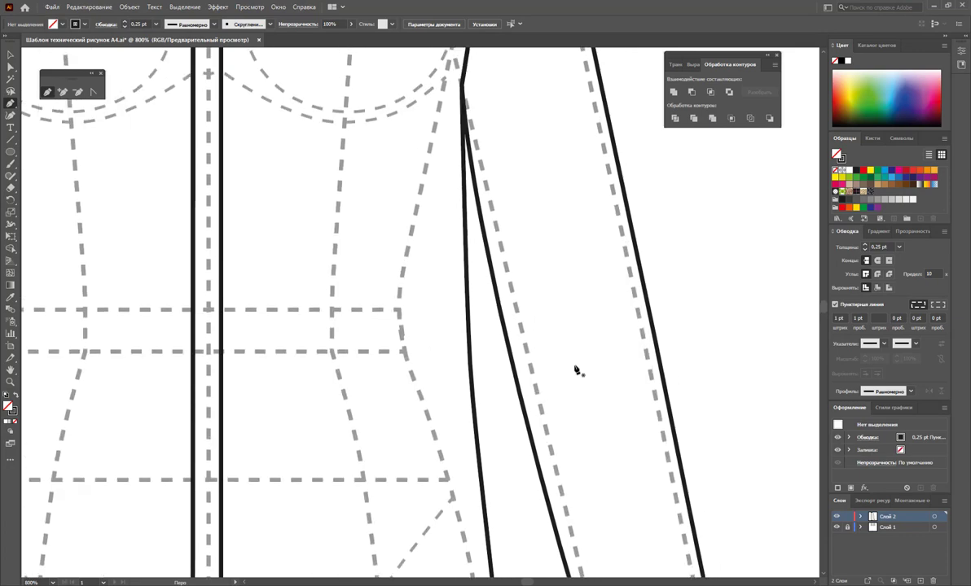
{"action": "scroll", "coordinate": [576, 370], "scroll_direction": "up", "scroll_amount": 3}
{"action": "scroll", "coordinate": [576, 370], "scroll_direction": "up", "scroll_amount": 4}
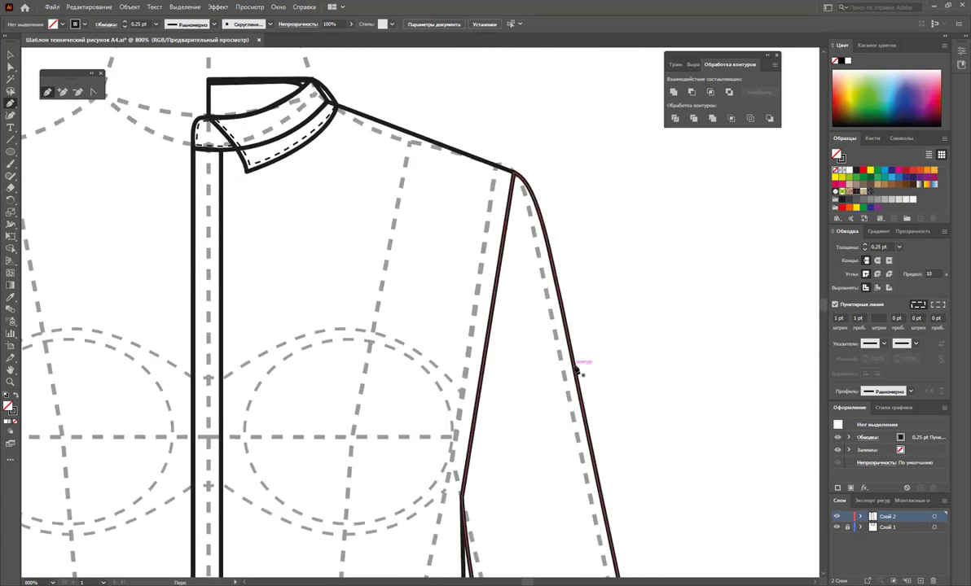
{"action": "scroll", "coordinate": [425, 196], "scroll_direction": "up", "scroll_amount": 1}
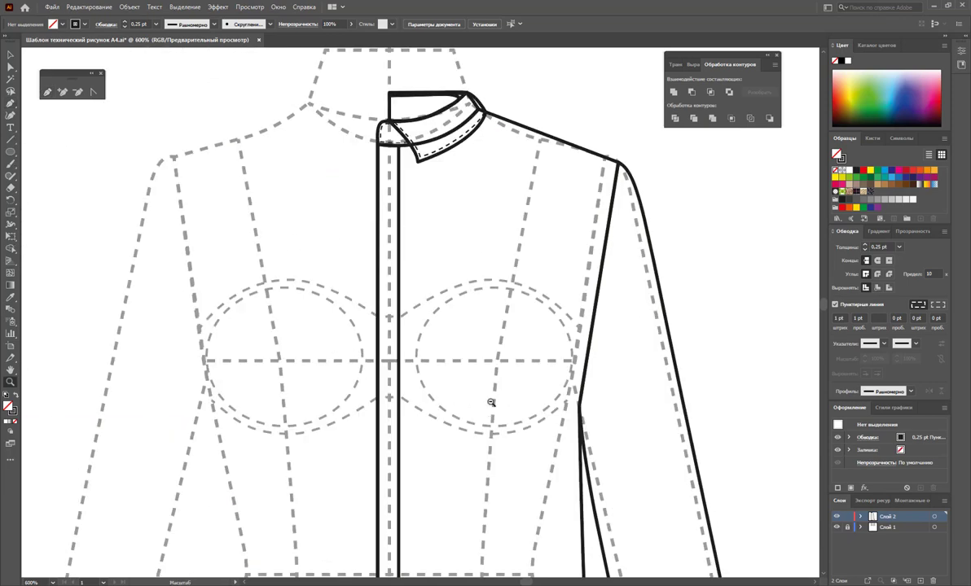
{"action": "left_click", "coordinate": [293, 279], "text": "alt"}
{"action": "scroll", "coordinate": [302, 277], "scroll_direction": "down", "scroll_amount": 2}
{"action": "scroll", "coordinate": [380, 285], "scroll_direction": "up", "scroll_amount": 3}
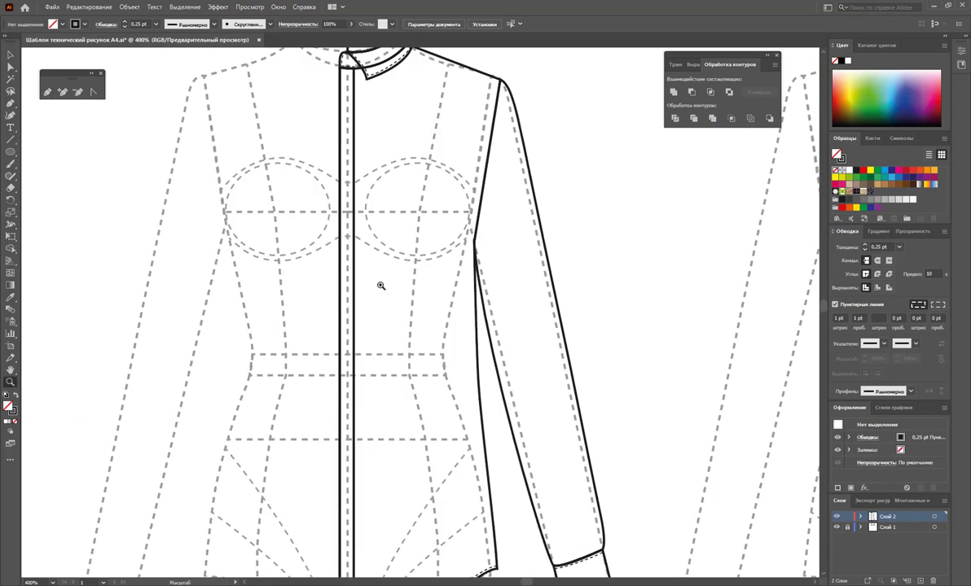
{"action": "left_click", "coordinate": [358, 277], "text": "alt"}
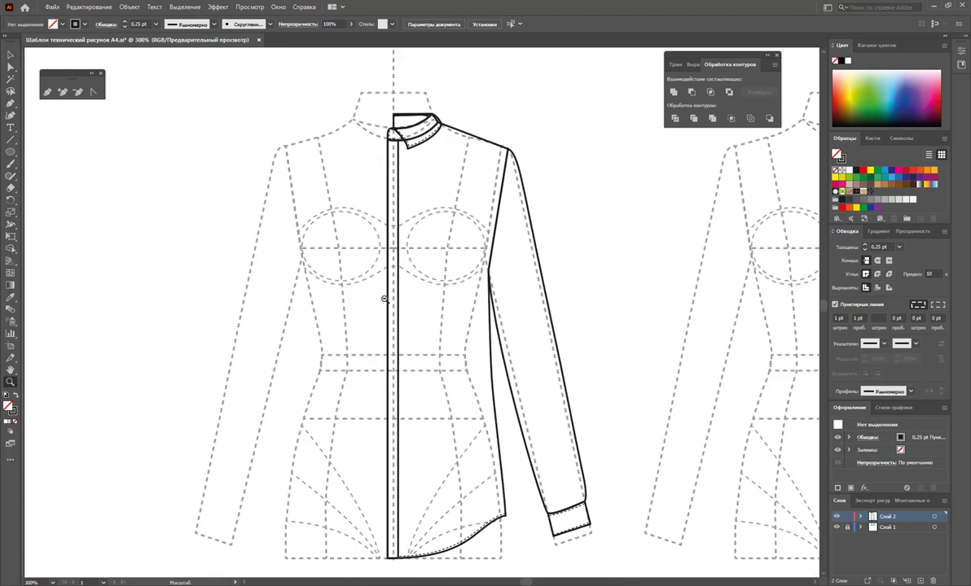
Draw a vertical placket line from collar to hem and copy it 1.16 mm to the right.
{"action": "left_click", "coordinate": [10, 138]}
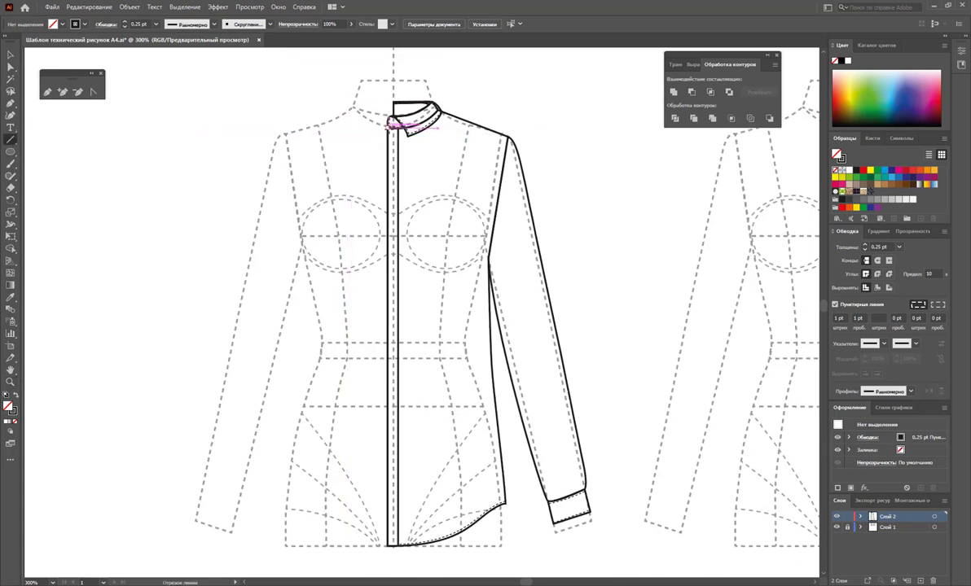
{"action": "mouse_move", "coordinate": [391, 123]}
{"action": "left_mouse_down"}
{"action": "mouse_move", "coordinate": [395, 513]}
{"action": "mouse_move", "coordinate": [389, 493]}
{"action": "left_mouse_up"}
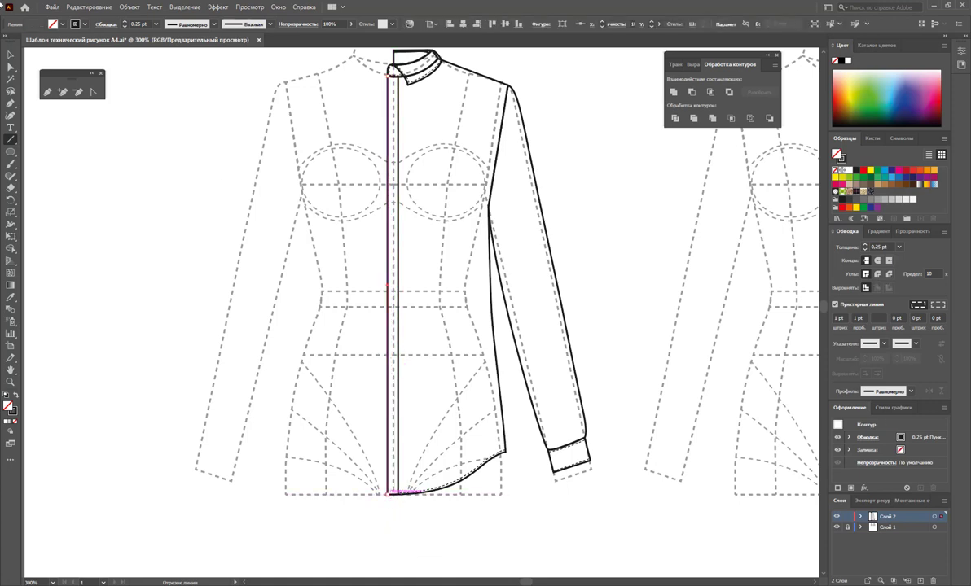
{"action": "left_click", "coordinate": [11, 55]}
{"action": "left_click", "coordinate": [44, 50]}
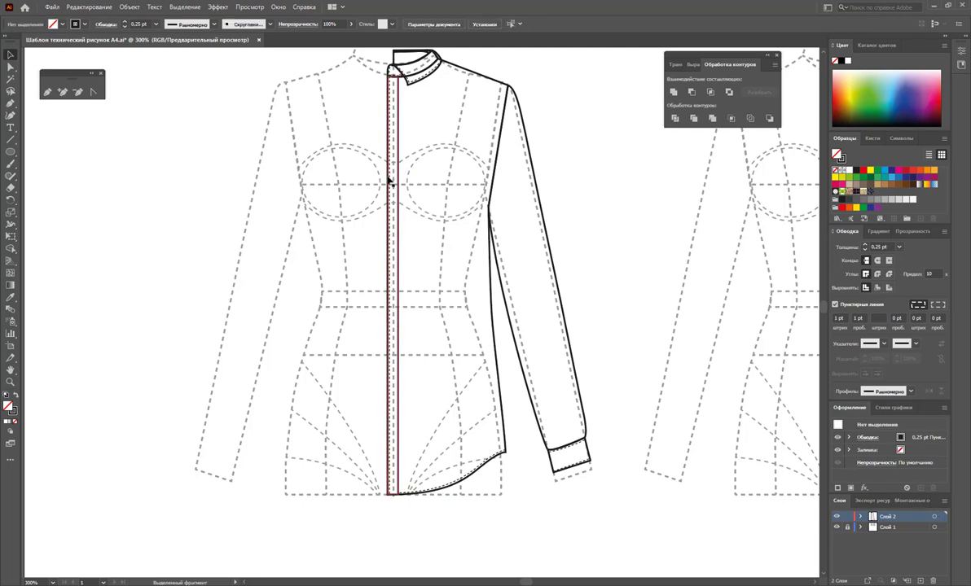
{"action": "left_click_drag", "start_coordinate": [390, 181], "coordinate": [398, 176]}
{"action": "scroll", "coordinate": [637, 188], "scroll_direction": "up", "scroll_amount": 1}
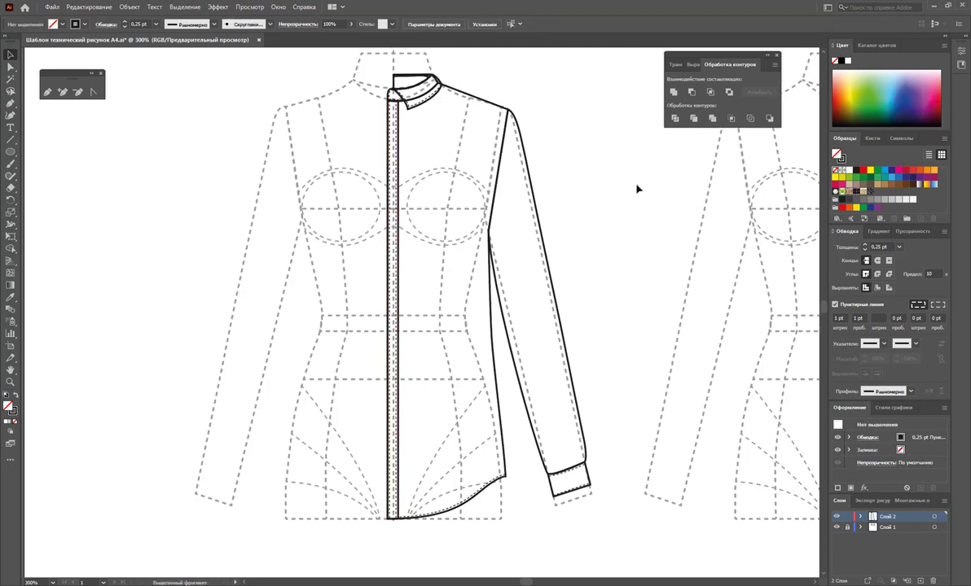
{"action": "scroll", "coordinate": [637, 188], "scroll_direction": "up", "scroll_amount": 1}
{"action": "scroll", "coordinate": [637, 188], "scroll_direction": "up", "scroll_amount": 1}
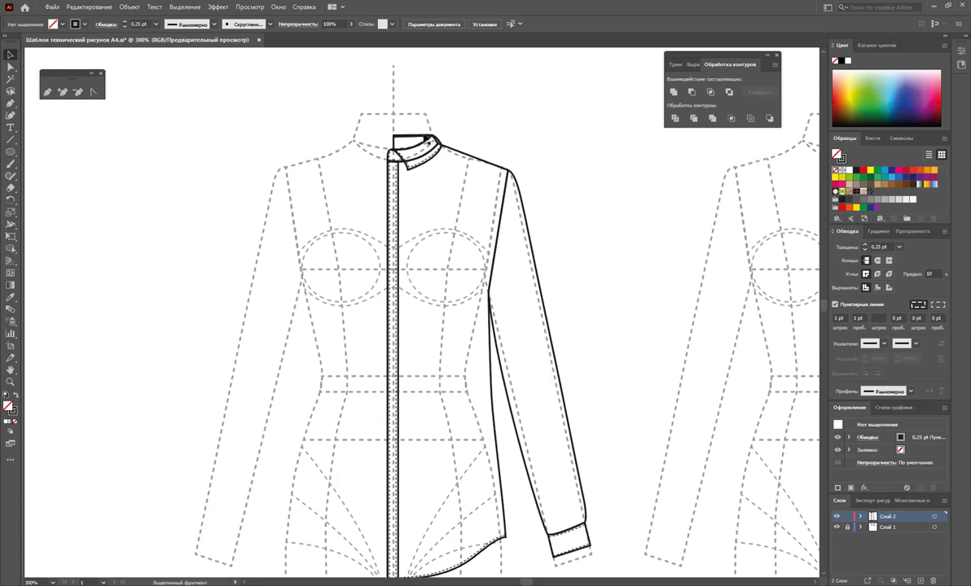
Zoom in closely on the collar and placket.
{"action": "left_click", "coordinate": [11, 381]}
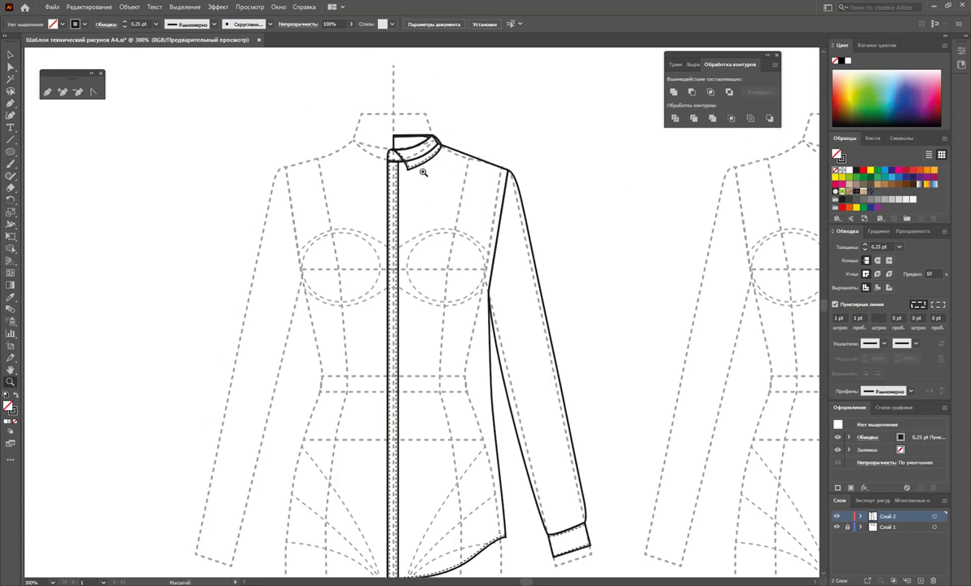
{"action": "mouse_move", "coordinate": [423, 173]}
{"action": "left_mouse_down"}
{"action": "mouse_move", "coordinate": [613, 297]}
{"action": "mouse_move", "coordinate": [462, 171]}
{"action": "mouse_move", "coordinate": [402, 77]}
{"action": "left_mouse_up"}
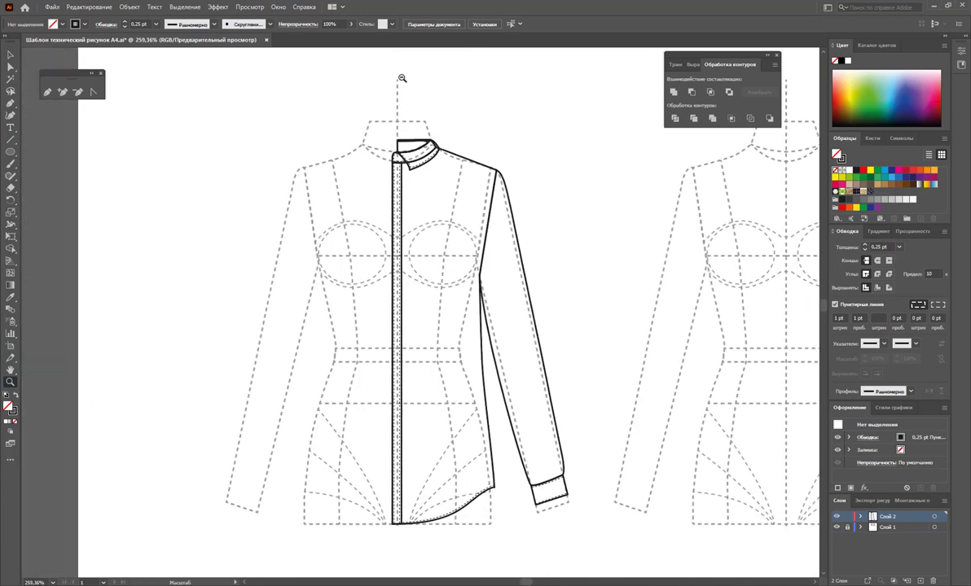
{"action": "left_click_drag", "start_coordinate": [401, 78], "coordinate": [606, 213]}
{"action": "mouse_move", "coordinate": [437, 217]}
{"action": "left_mouse_down"}
{"action": "mouse_move", "coordinate": [576, 262]}
{"action": "mouse_move", "coordinate": [491, 242]}
{"action": "left_mouse_up"}
{"action": "scroll", "coordinate": [407, 203], "scroll_direction": "down", "scroll_amount": 1, "text": "alt"}
{"action": "scroll", "coordinate": [407, 203], "scroll_direction": "up", "scroll_amount": 3}
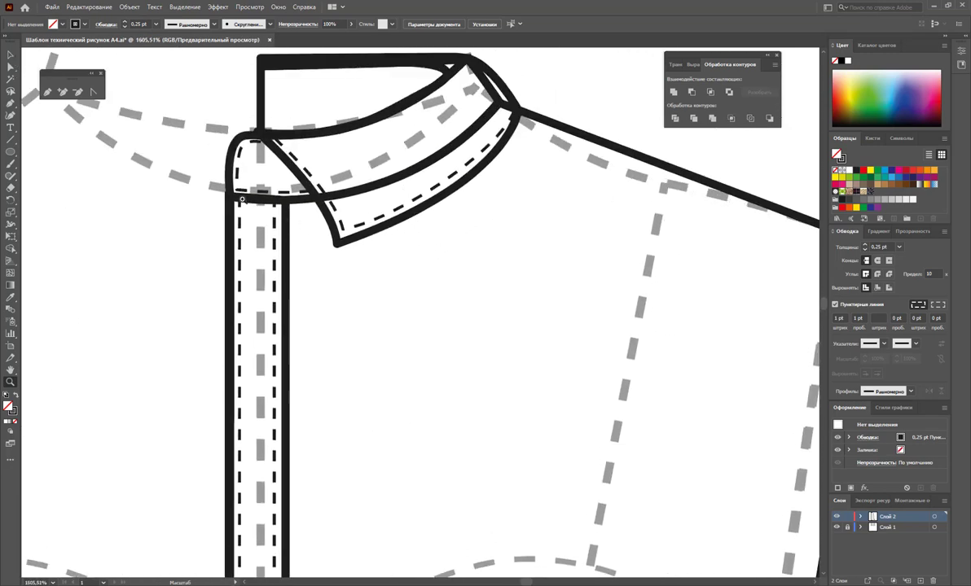
Draw a small circle with a solid 0.5 pt outline and place it on the placket line.
{"action": "mouse_move", "coordinate": [11, 152]}
{"action": "left_mouse_down"}
{"action": "mouse_move", "coordinate": [94, 169]}
{"action": "mouse_move", "coordinate": [75, 176]}
{"action": "left_mouse_up"}
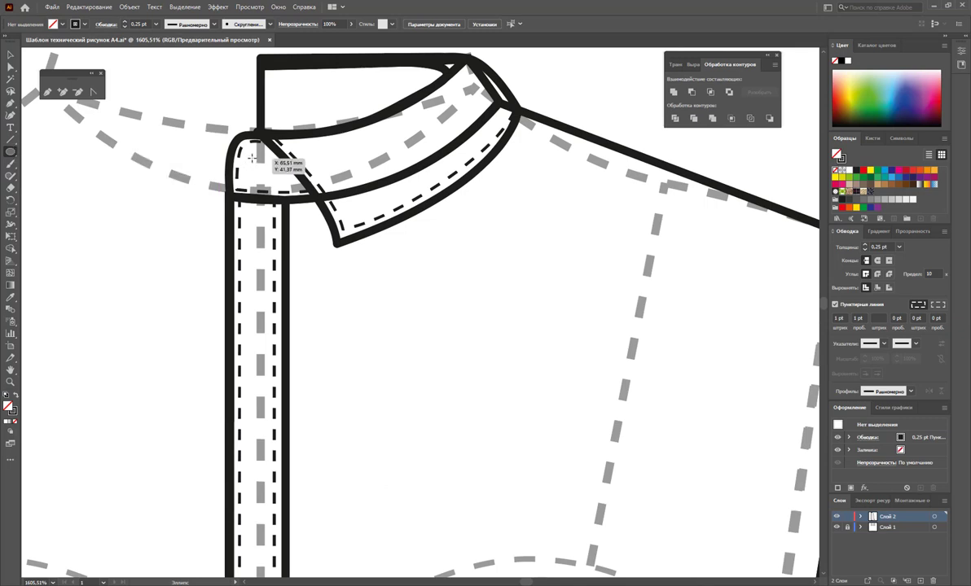
{"action": "left_click_drag", "start_coordinate": [252, 161], "coordinate": [280, 188]}
{"action": "key", "text": "v"}
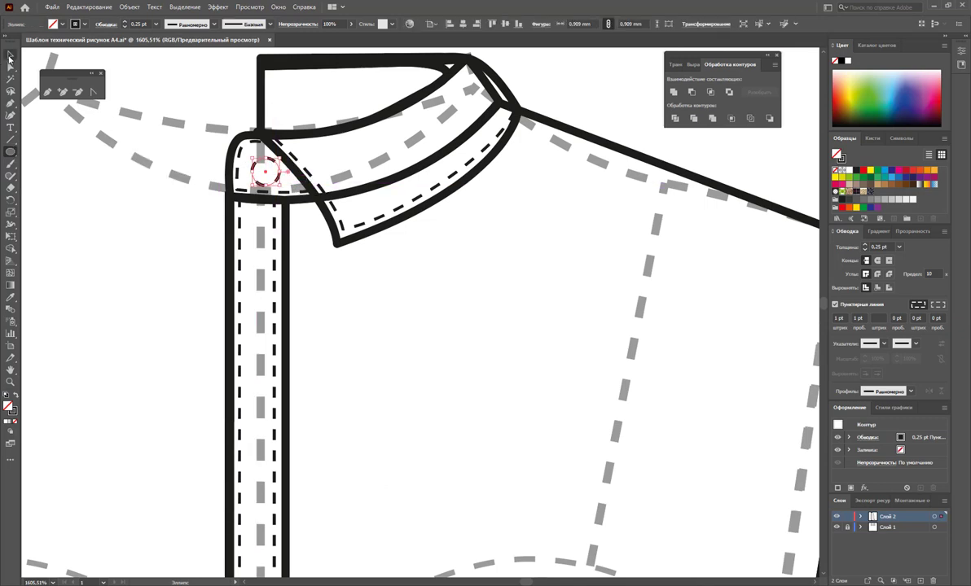
{"action": "left_click", "coordinate": [834, 305]}
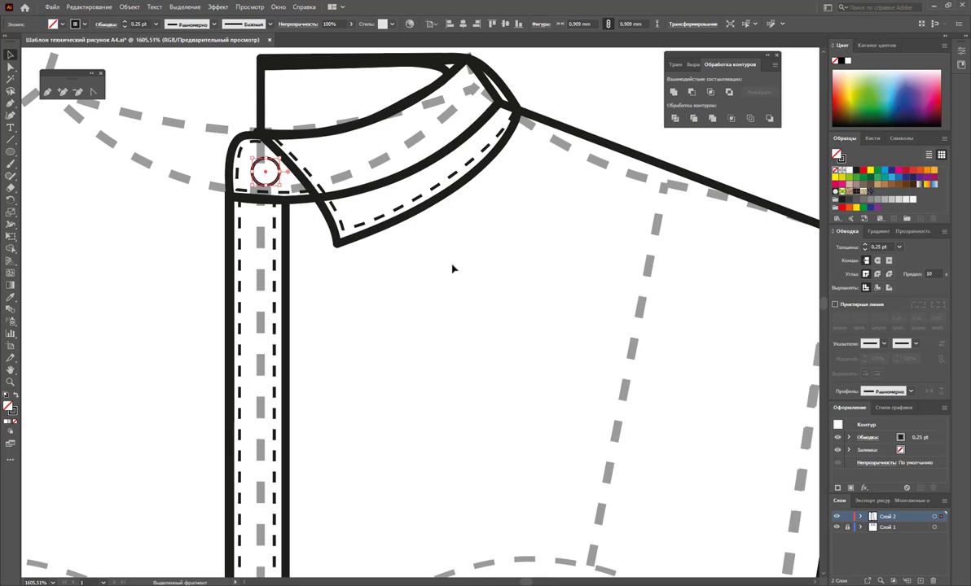
{"action": "left_click", "coordinate": [899, 248]}
{"action": "left_click", "coordinate": [880, 268]}
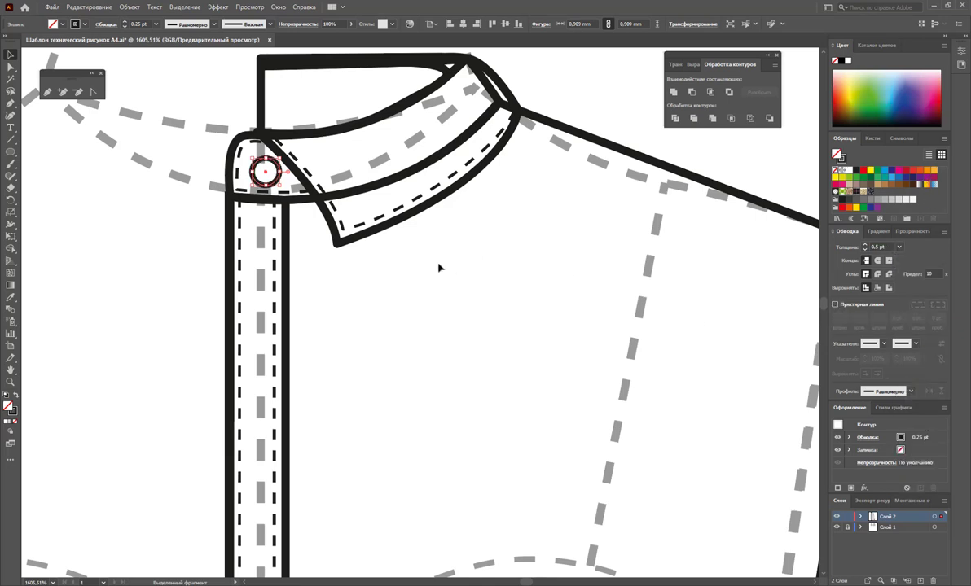
{"action": "left_click", "coordinate": [337, 267]}
{"action": "left_click_drag", "start_coordinate": [277, 181], "coordinate": [272, 175]}
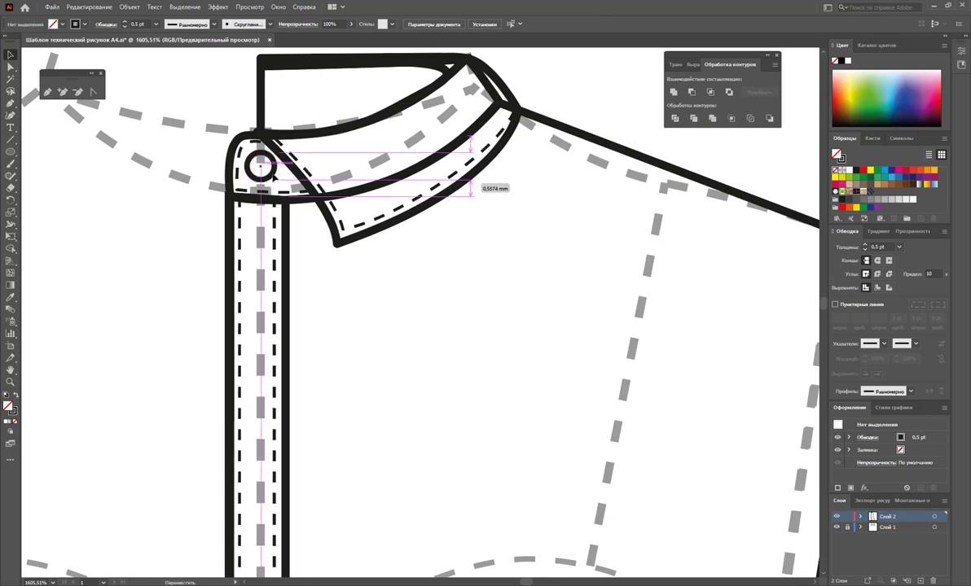
{"action": "left_click", "coordinate": [343, 262]}
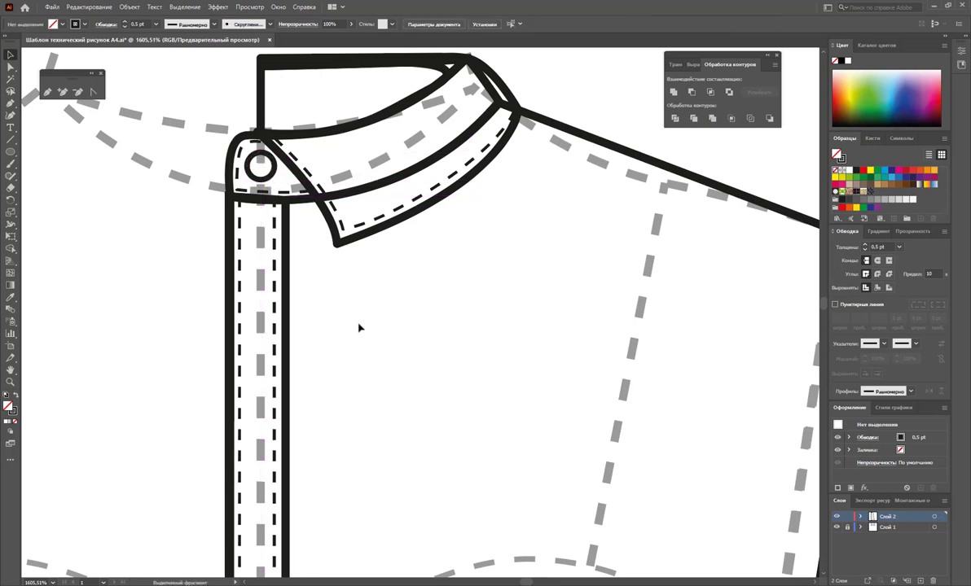
Zoom out to show the whole bodice and check the collar button.
{"action": "key", "text": "z"}
{"action": "left_click", "coordinate": [421, 360], "text": "alt"}
{"action": "left_click", "coordinate": [438, 356], "text": "alt"}
{"action": "left_click", "coordinate": [391, 333], "text": "alt"}
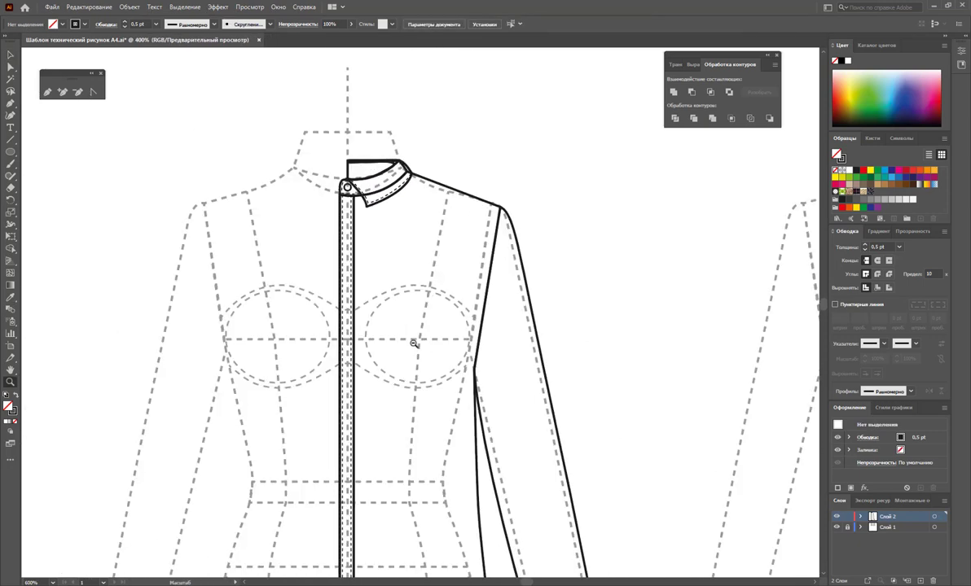
{"action": "left_click", "coordinate": [412, 303], "text": "alt"}
{"action": "left_click", "coordinate": [11, 55]}
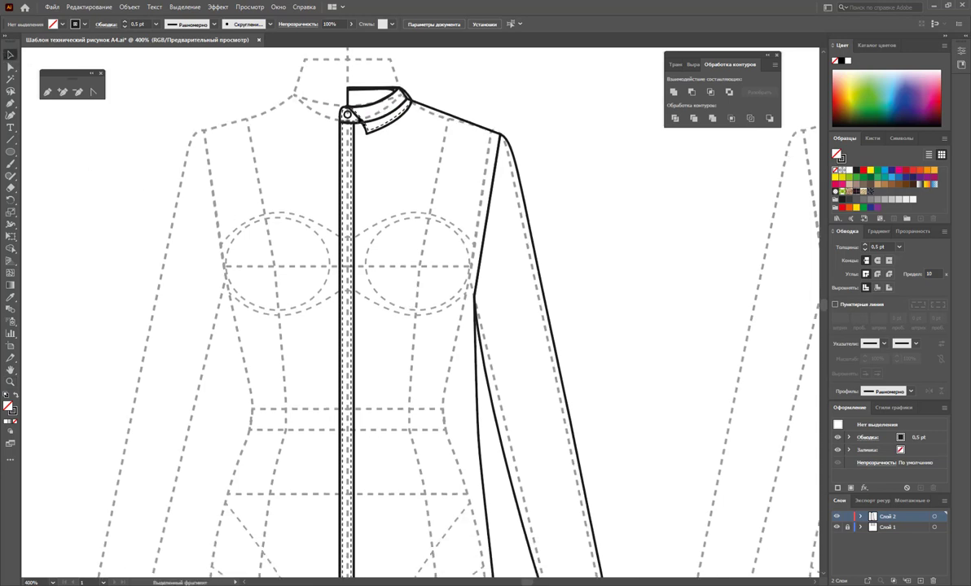
{"action": "left_click", "coordinate": [348, 114]}
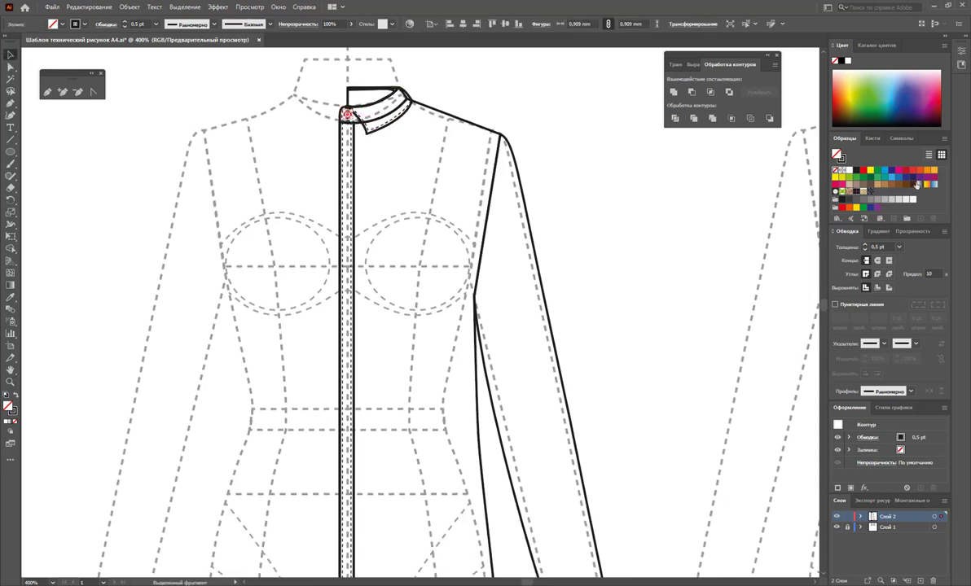
{"action": "left_click", "coordinate": [619, 210]}
Duplicate the button evenly down the placket to the hem, plus one copy beside the sleeve.
{"action": "scroll", "coordinate": [548, 186], "scroll_direction": "down", "scroll_amount": 1}
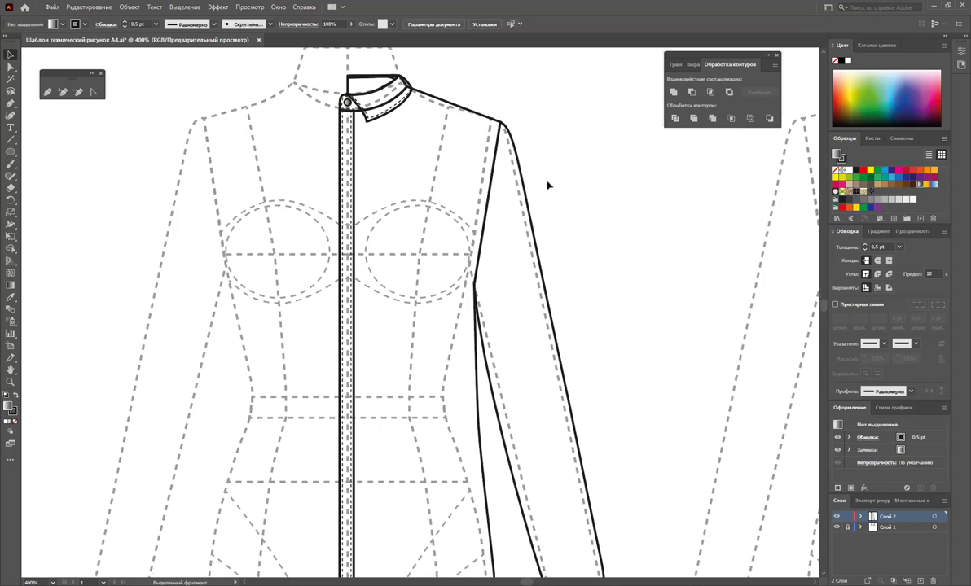
{"action": "left_click_drag", "start_coordinate": [347, 103], "coordinate": [348, 126]}
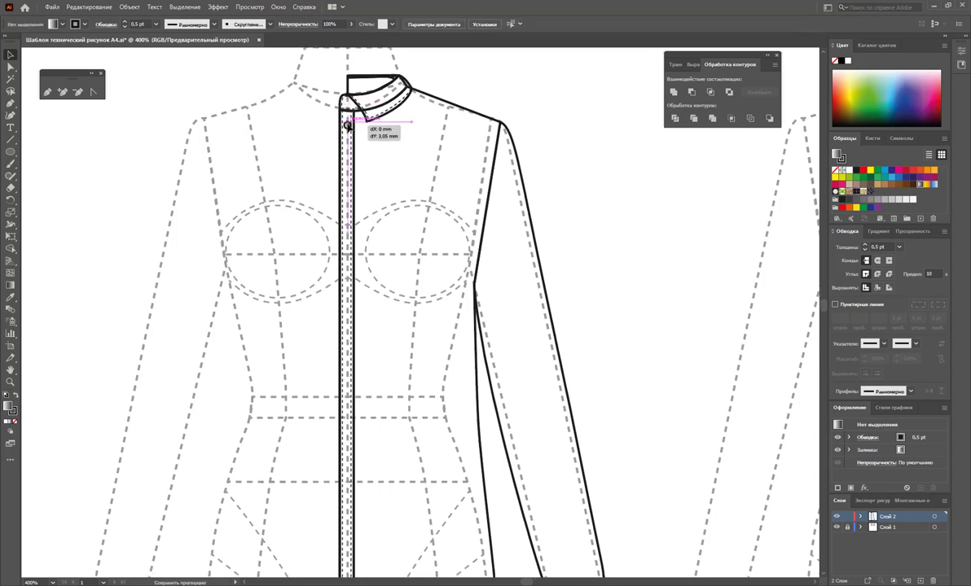
{"action": "left_click_drag", "start_coordinate": [348, 126], "coordinate": [351, 193]}
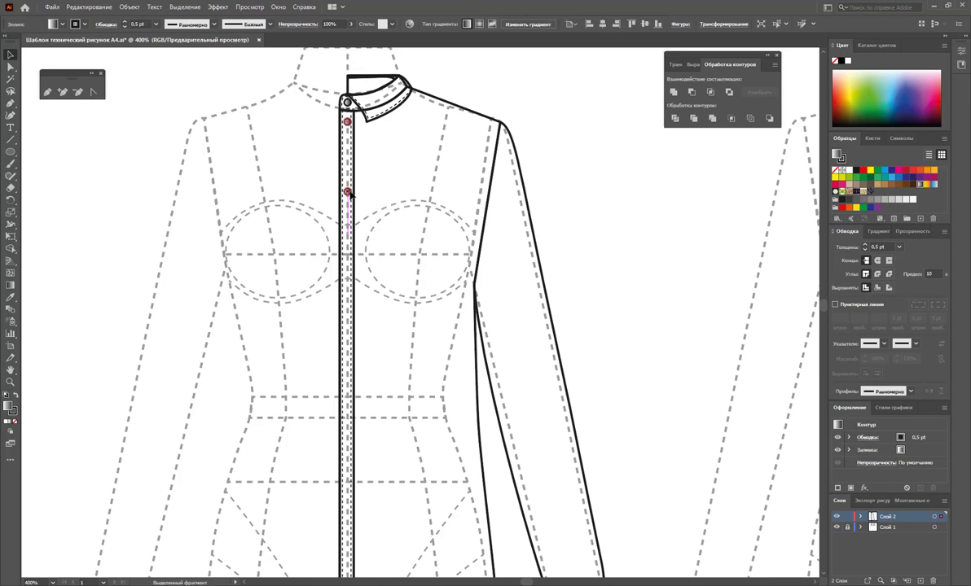
{"action": "key", "text": "ctrl+d"}
{"action": "key", "text": "ctrl+d"}
{"action": "key", "text": "ctrl+d"}
{"action": "key", "text": "ctrl+d"}
{"action": "scroll", "coordinate": [462, 197], "scroll_direction": "down", "scroll_amount": 2}
{"action": "scroll", "coordinate": [462, 192], "scroll_direction": "down", "scroll_amount": 2}
{"action": "scroll", "coordinate": [462, 192], "scroll_direction": "down", "scroll_amount": 1}
{"action": "key", "text": "ctrl+d"}
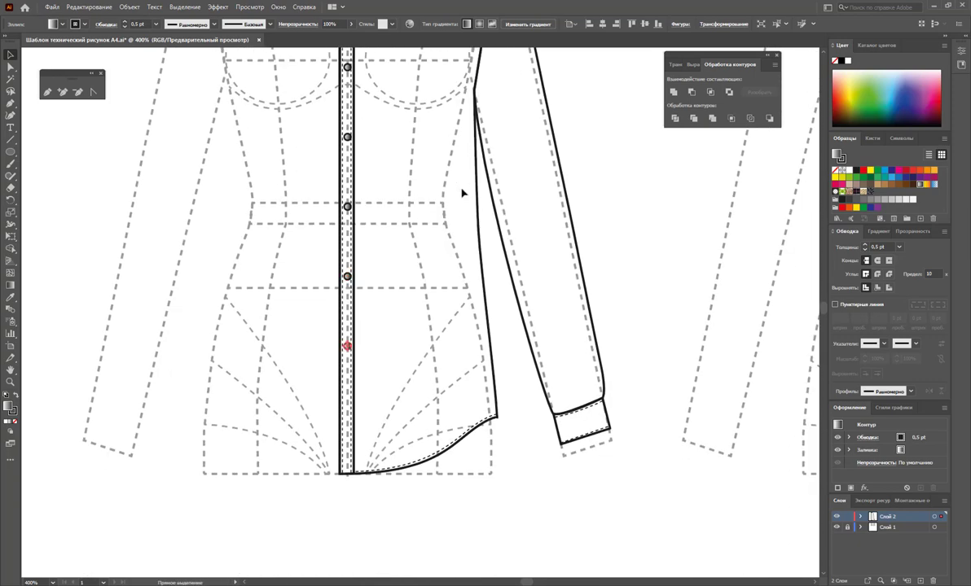
{"action": "key", "text": "ctrl+d"}
{"action": "left_click", "coordinate": [662, 265]}
{"action": "scroll", "coordinate": [535, 259], "scroll_direction": "up", "scroll_amount": 3}
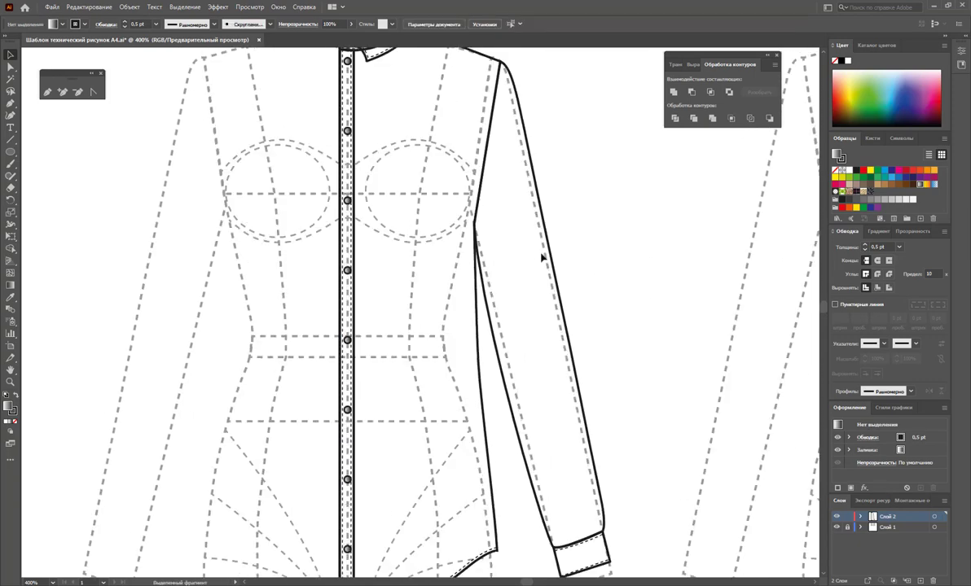
{"action": "scroll", "coordinate": [480, 209], "scroll_direction": "up", "scroll_amount": 1}
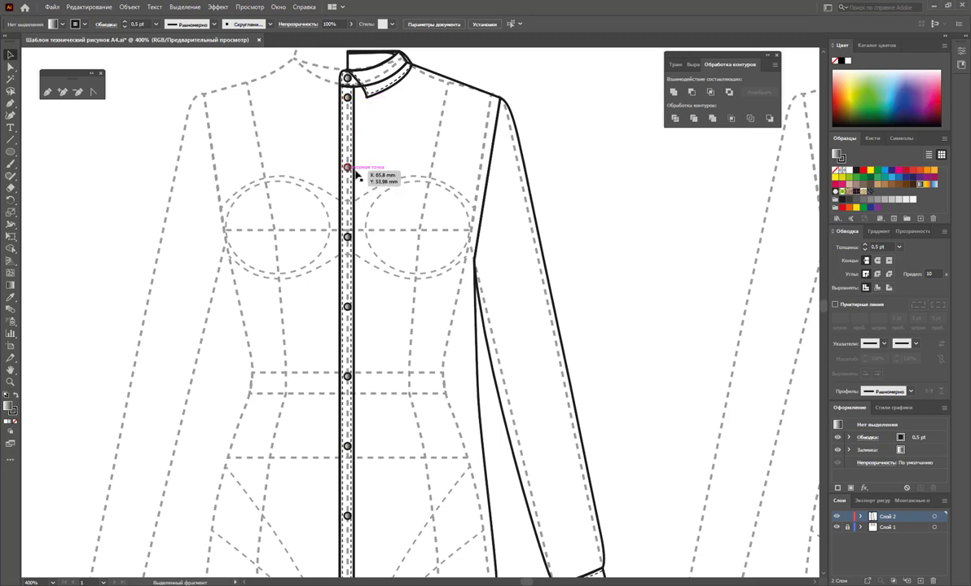
{"action": "mouse_move", "coordinate": [347, 97]}
{"action": "left_mouse_down"}
{"action": "mouse_move", "coordinate": [578, 98]}
{"action": "mouse_move", "coordinate": [584, 189]}
{"action": "left_mouse_up"}
Make two more button copies beside the sleeve, then select and delete all three.
{"action": "key", "text": "ctrl+shift+a"}
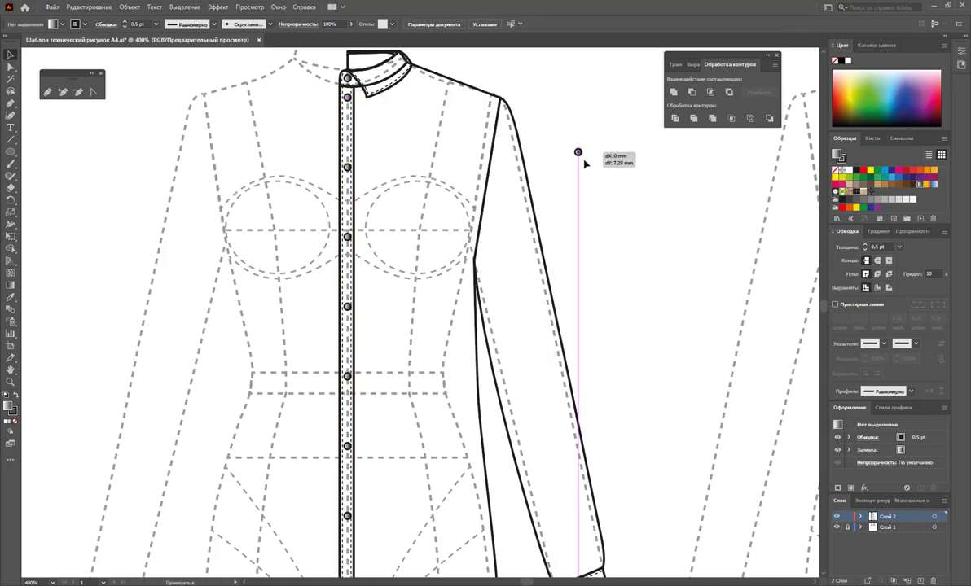
{"action": "key", "text": "alt"}
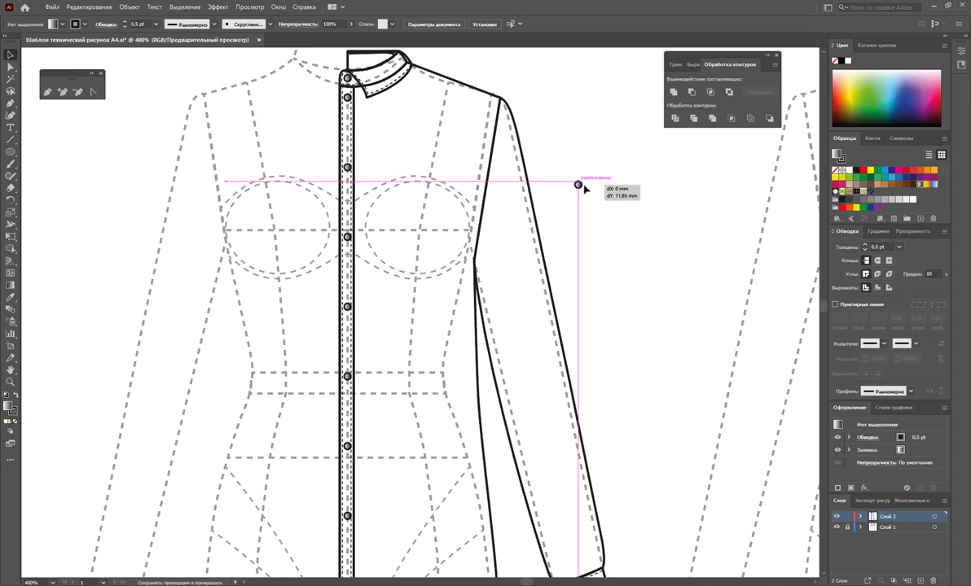
{"action": "left_click_drag", "start_coordinate": [584, 189], "coordinate": [584, 189]}
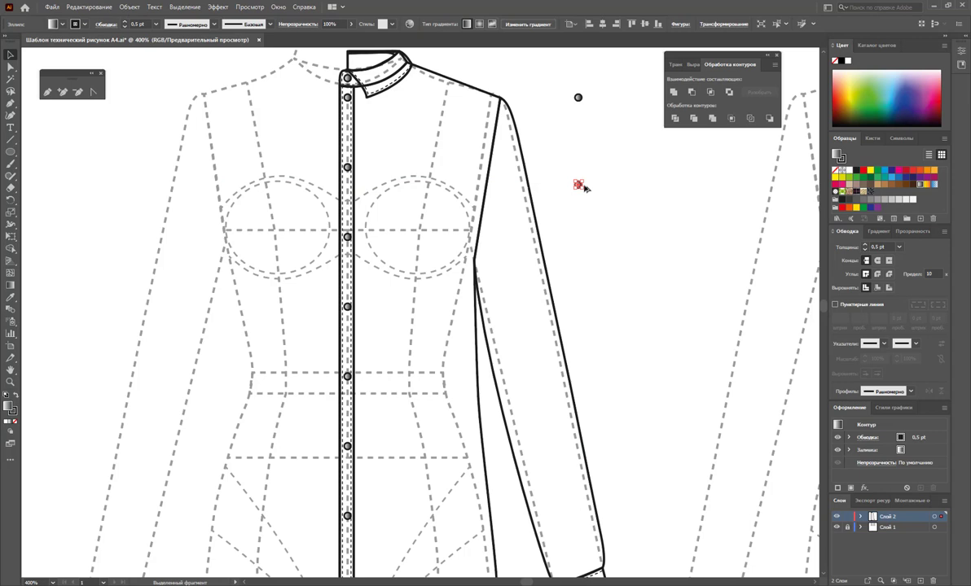
{"action": "key", "text": "ctrl+d"}
{"action": "left_click", "coordinate": [617, 275]}
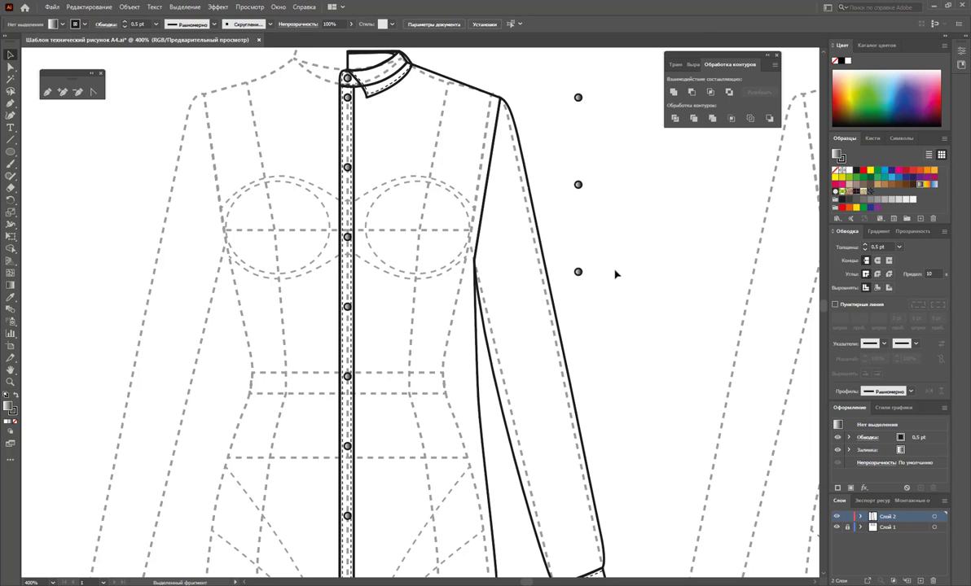
{"action": "left_click_drag", "start_coordinate": [596, 90], "coordinate": [574, 300]}
{"action": "key", "text": "Delete"}
Look through the Align, Transform and Pathfinder panel tabs.
{"action": "left_click", "coordinate": [693, 65]}
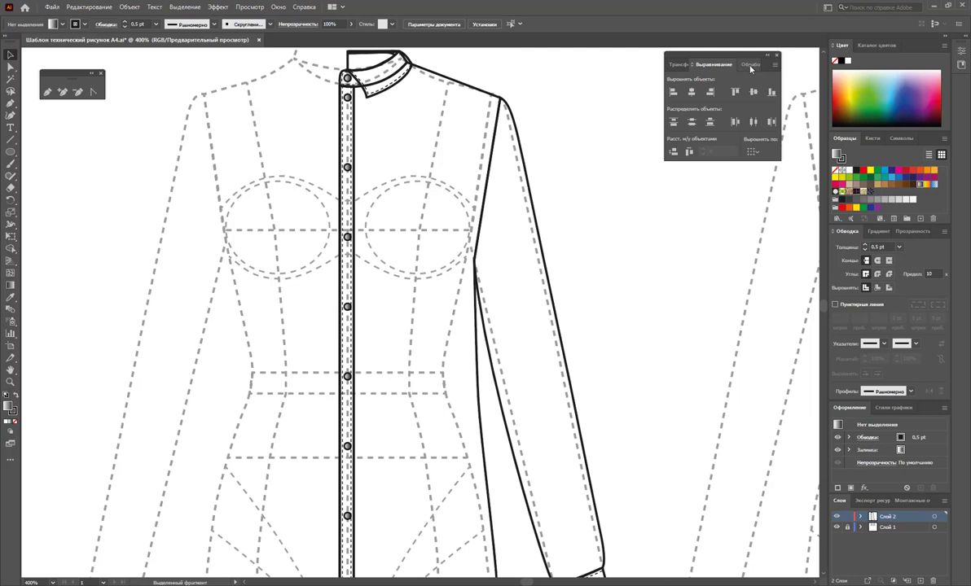
{"action": "left_click", "coordinate": [750, 65]}
{"action": "left_click", "coordinate": [691, 65]}
{"action": "left_click", "coordinate": [673, 65]}
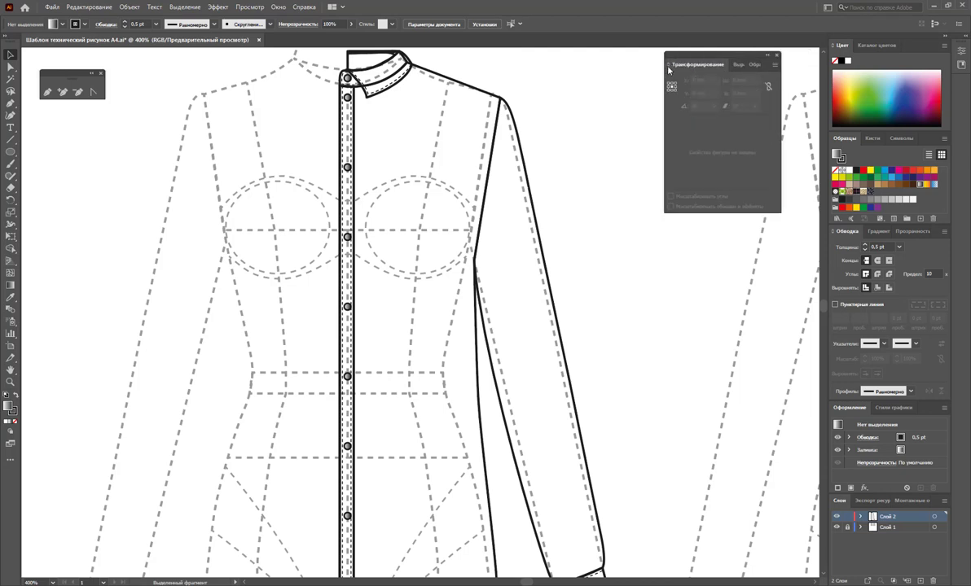
{"action": "left_click", "coordinate": [755, 66]}
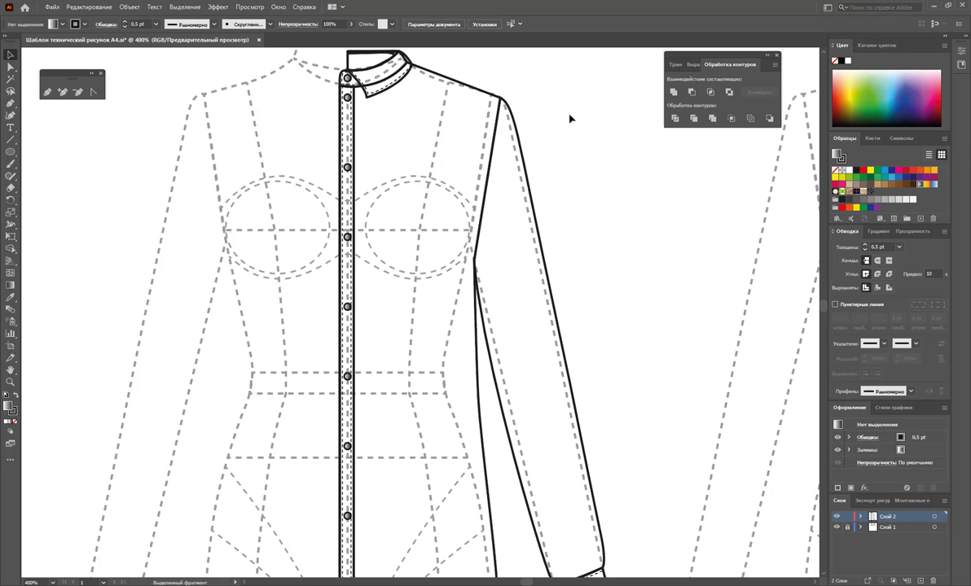
Zoom out and fill the collar band with white.
{"action": "key", "text": "ctrl+minus"}
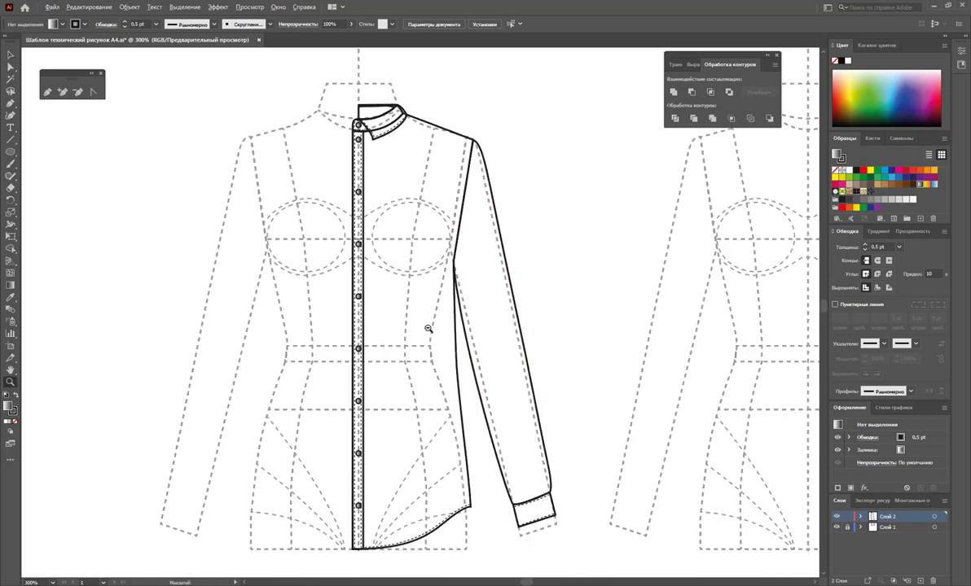
{"action": "key", "text": "z"}
{"action": "left_click", "coordinate": [10, 55]}
{"action": "left_click", "coordinate": [365, 108]}
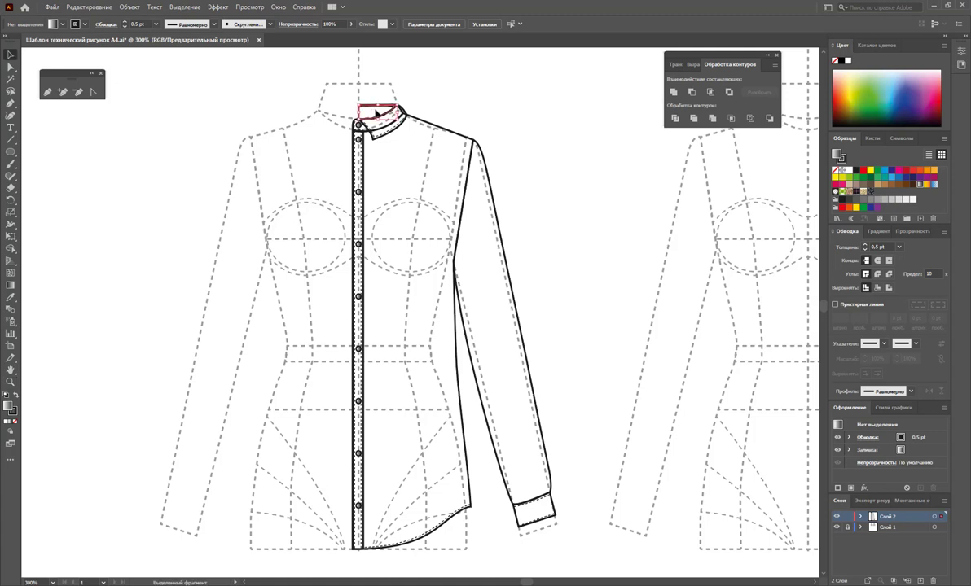
{"action": "left_click", "coordinate": [849, 169]}
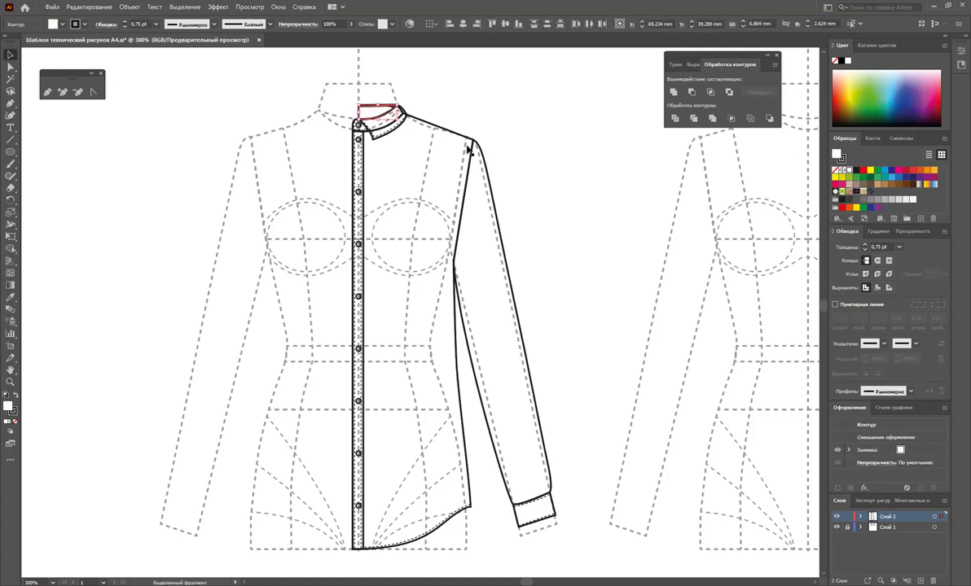
{"action": "left_click", "coordinate": [450, 102]}
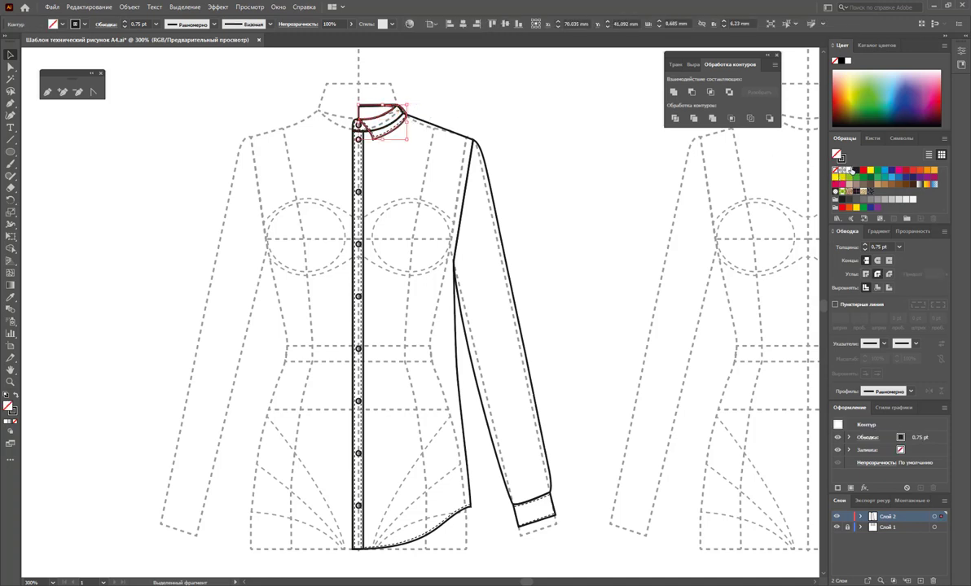
Copy a placket button onto the sleeve cuff.
{"action": "left_click", "coordinate": [376, 124]}
{"action": "left_click", "coordinate": [440, 128]}
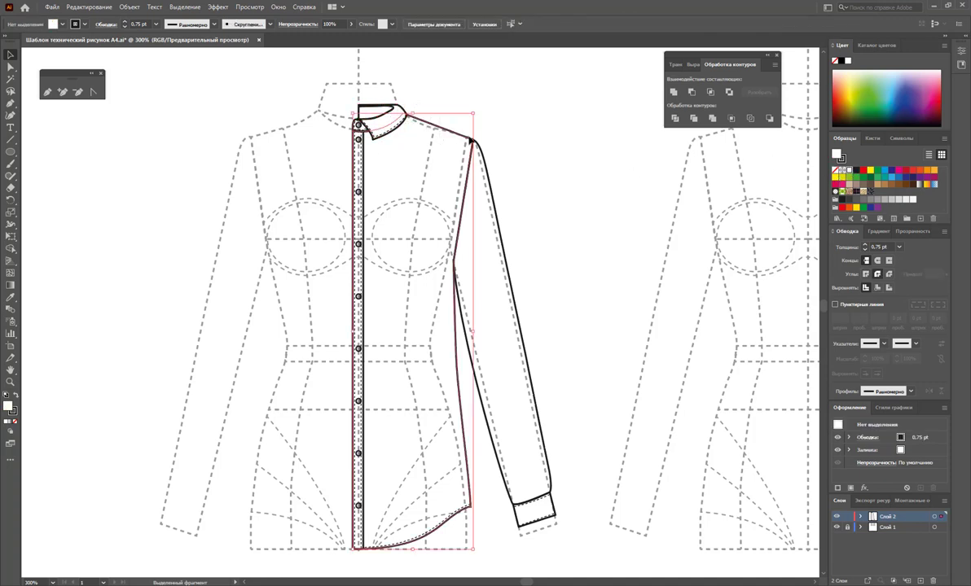
{"action": "left_click", "coordinate": [496, 265]}
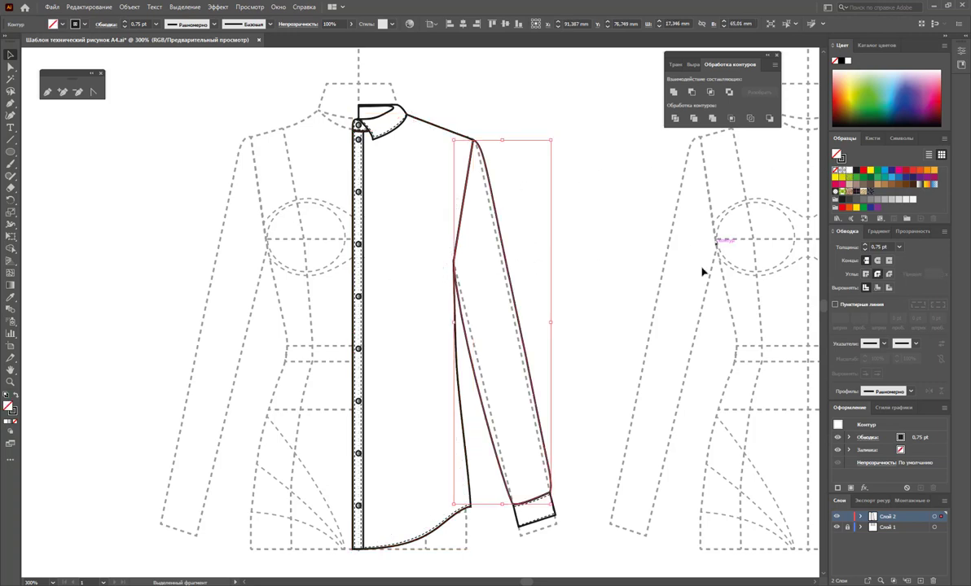
{"action": "left_click", "coordinate": [553, 510], "text": "shift"}
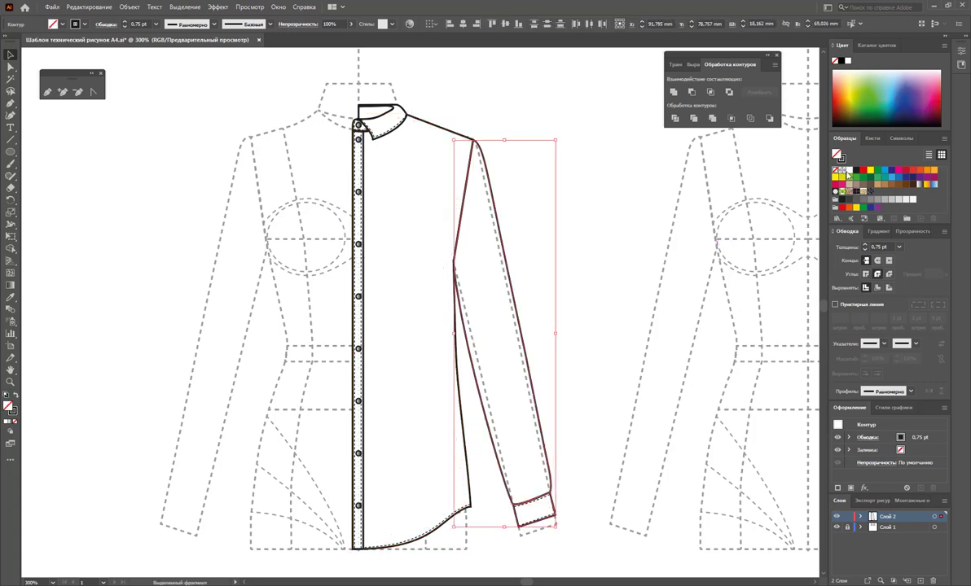
{"action": "left_click", "coordinate": [542, 282]}
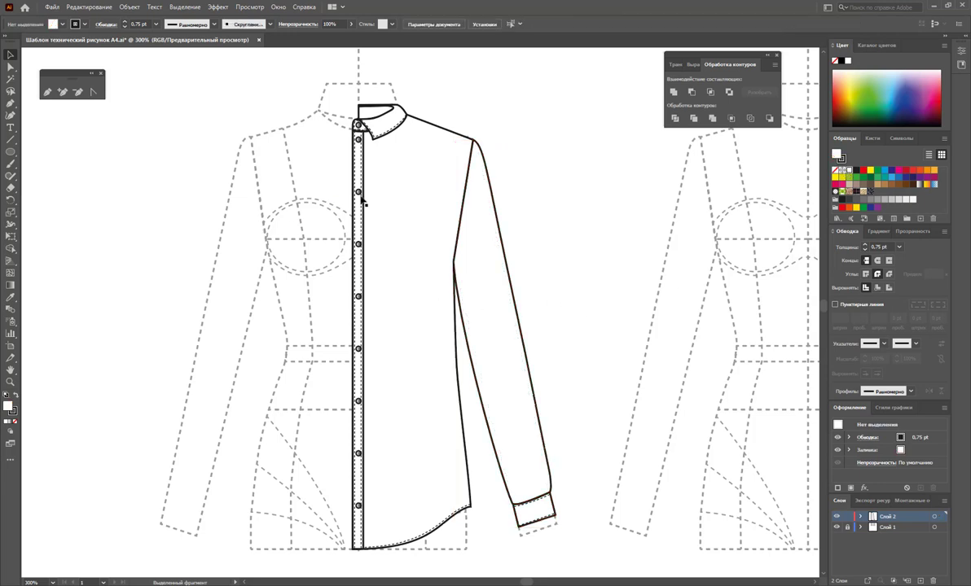
{"action": "left_click_drag", "start_coordinate": [361, 199], "coordinate": [521, 515]}
Fill the button placket with white.
{"action": "left_click", "coordinate": [358, 281]}
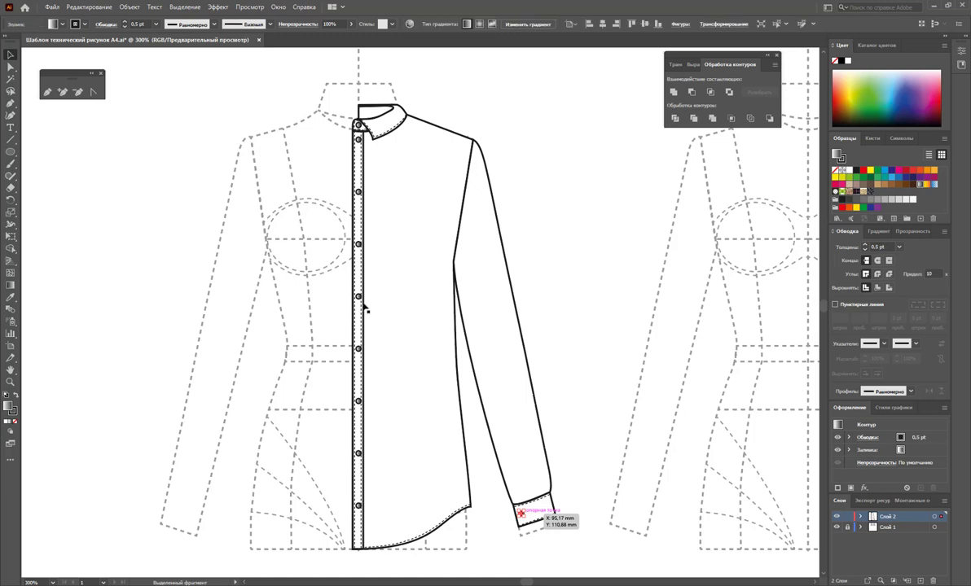
{"action": "left_click", "coordinate": [449, 281]}
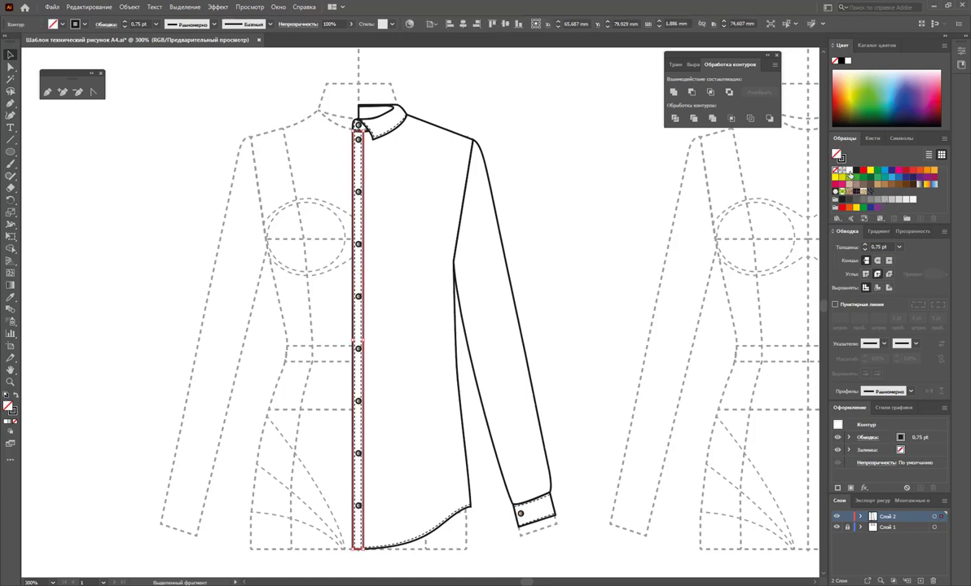
{"action": "left_click", "coordinate": [849, 170]}
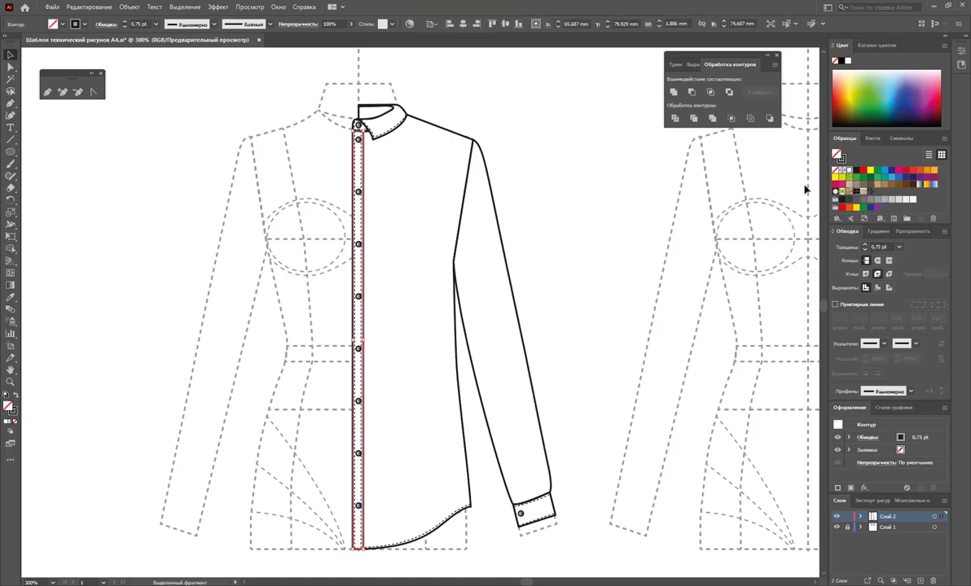
{"action": "left_click", "coordinate": [559, 272]}
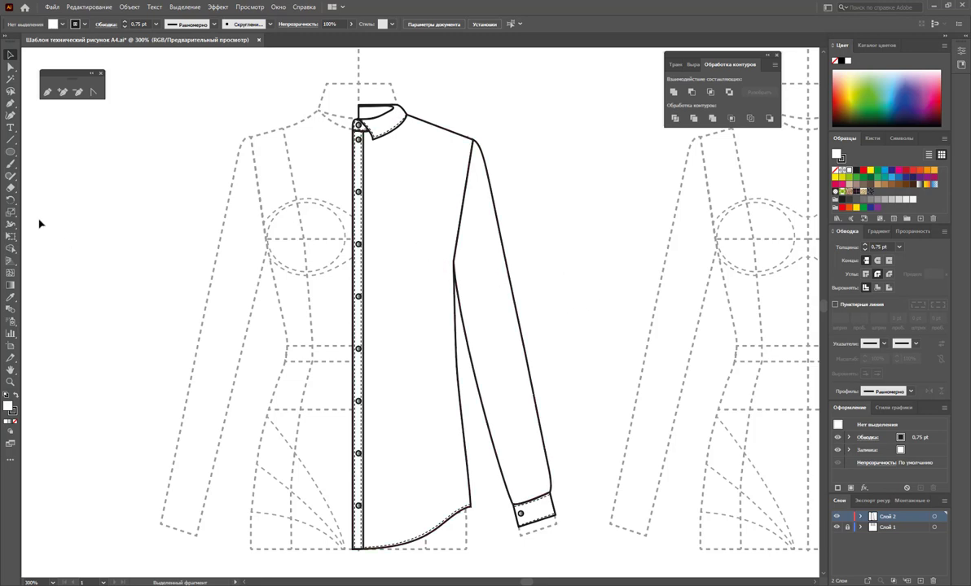
{"action": "left_click", "coordinate": [11, 137]}
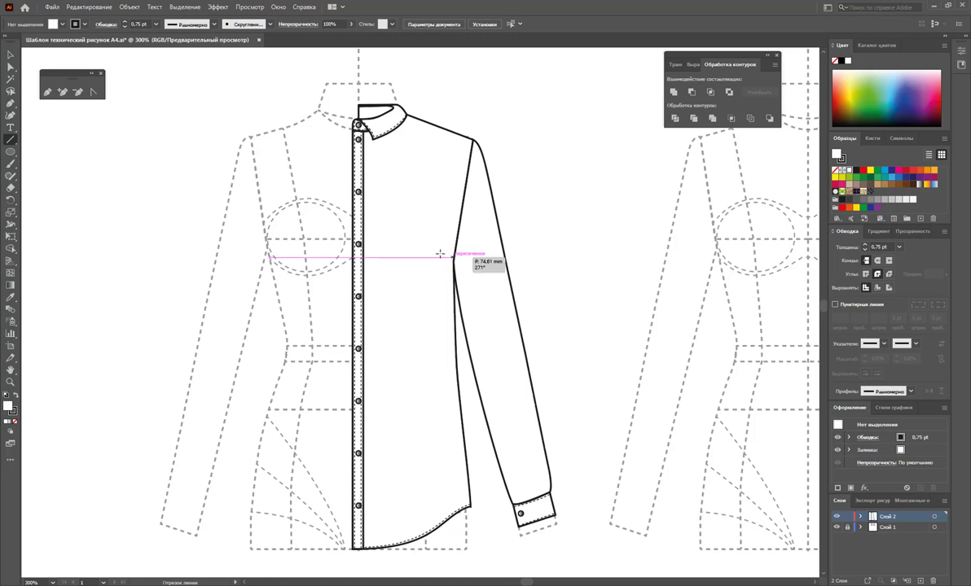
{"action": "left_click_drag", "start_coordinate": [453, 256], "coordinate": [424, 234]}
{"action": "left_click", "coordinate": [10, 54]}
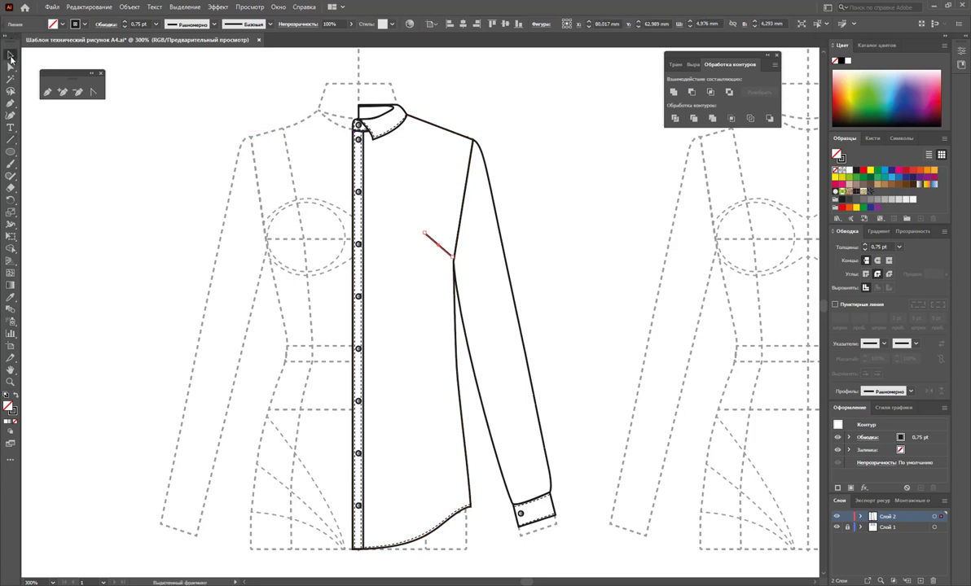
{"action": "key", "text": "Delete"}
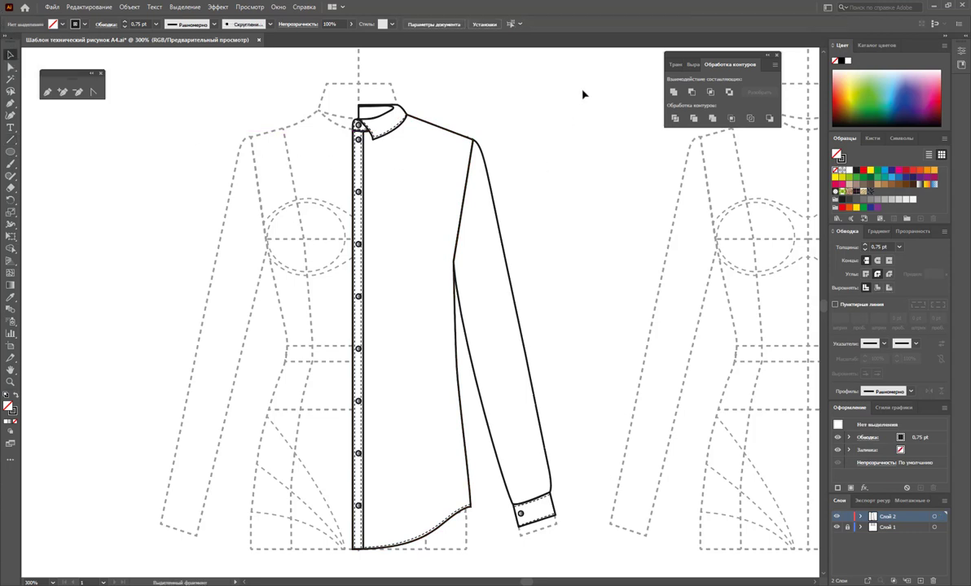
{"action": "mouse_move", "coordinate": [582, 95]}
{"action": "left_mouse_down"}
{"action": "mouse_move", "coordinate": [399, 481]}
{"action": "mouse_move", "coordinate": [340, 564]}
{"action": "mouse_move", "coordinate": [329, 564]}
{"action": "left_mouse_up"}
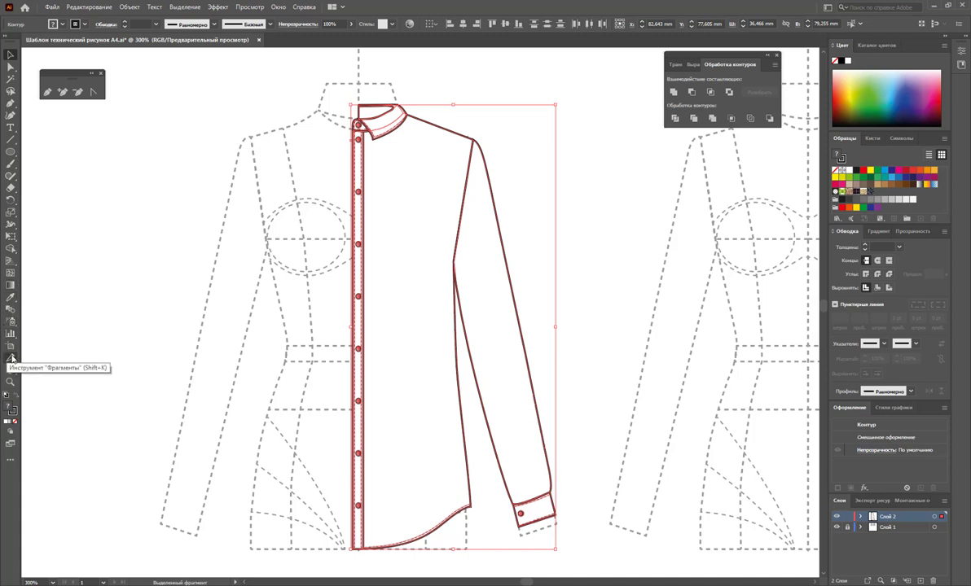
Reflect a copy of the shirt half across the placket centre, then zoom into the collar.
{"action": "left_click", "coordinate": [11, 212]}
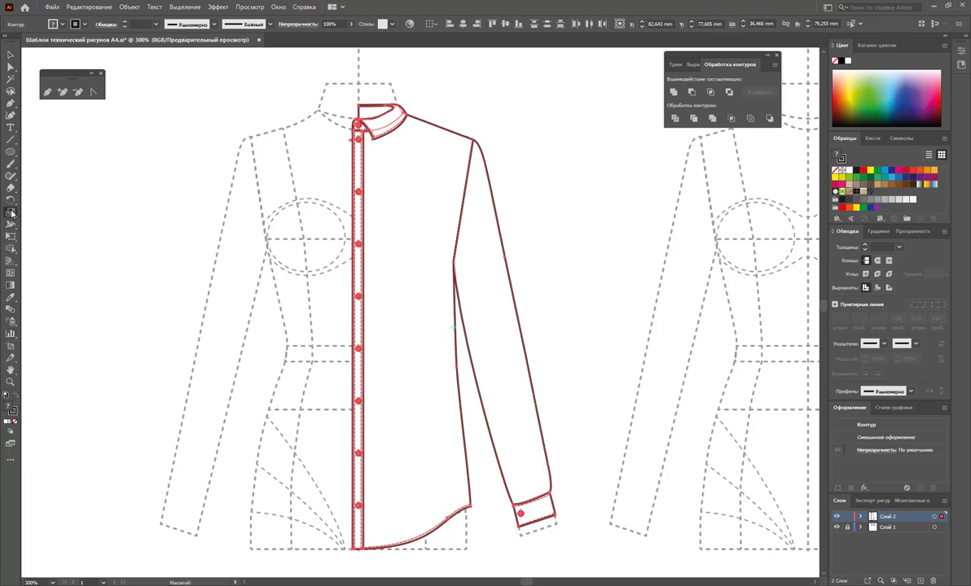
{"action": "left_click", "coordinate": [10, 201]}
{"action": "left_click_drag", "start_coordinate": [10, 204], "coordinate": [37, 200]}
{"action": "left_click_drag", "start_coordinate": [364, 117], "coordinate": [261, 116]}
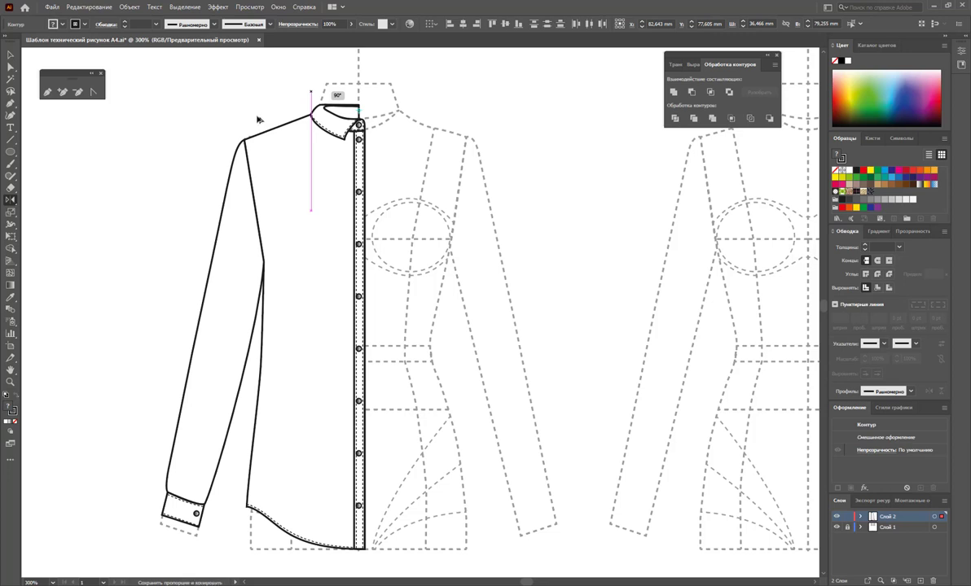
{"action": "left_click_drag", "start_coordinate": [257, 120], "coordinate": [256, 119]}
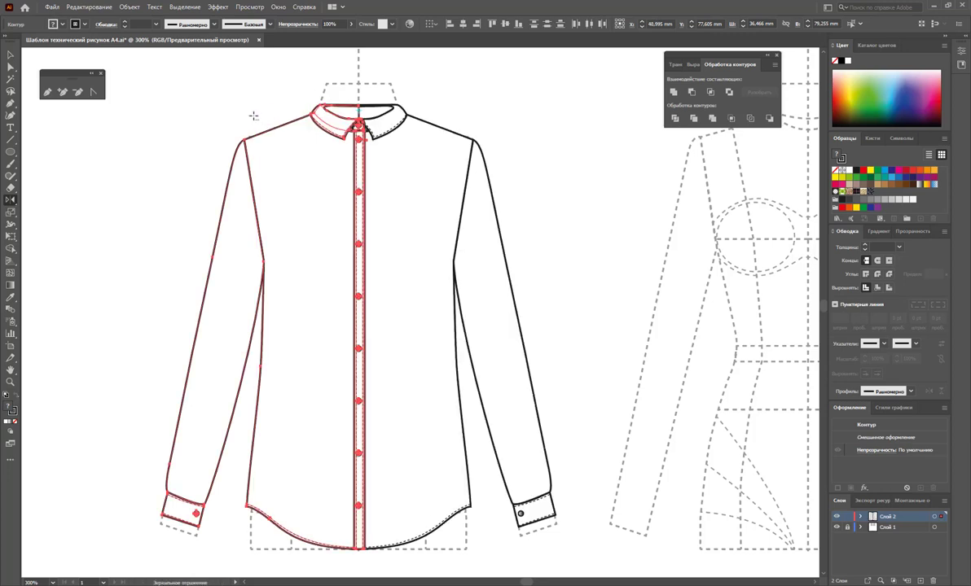
{"action": "left_click", "coordinate": [10, 383]}
{"action": "left_click_drag", "start_coordinate": [360, 131], "coordinate": [430, 199]}
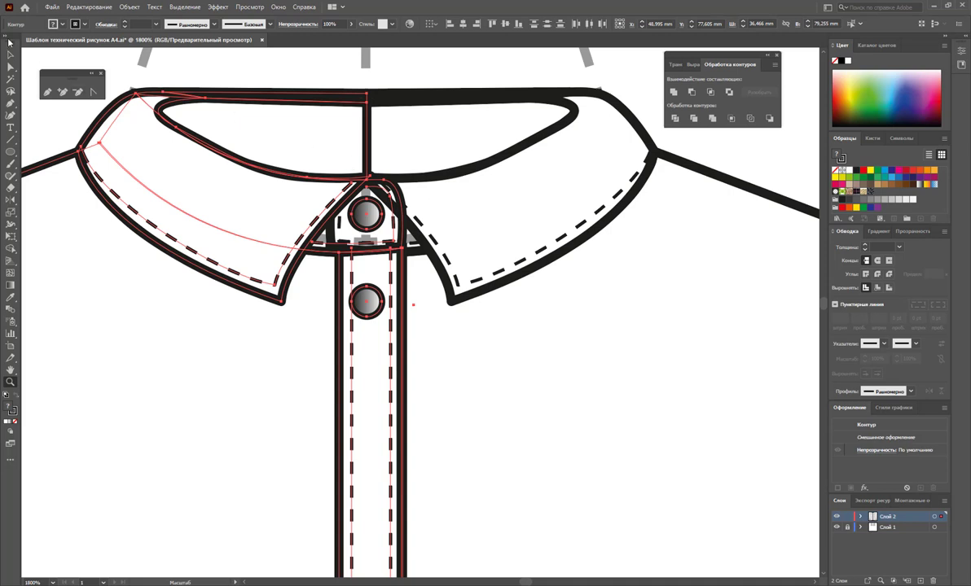
Send the selected right collar paths to the back of the stack.
{"action": "left_click", "coordinate": [11, 53]}
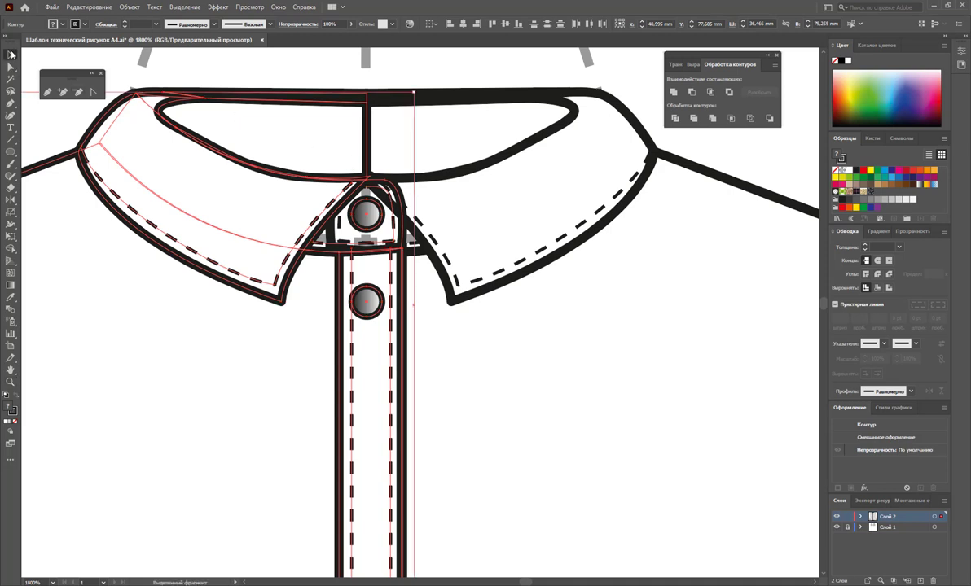
{"action": "left_click", "coordinate": [459, 188]}
{"action": "left_click_drag", "start_coordinate": [497, 74], "coordinate": [429, 353]}
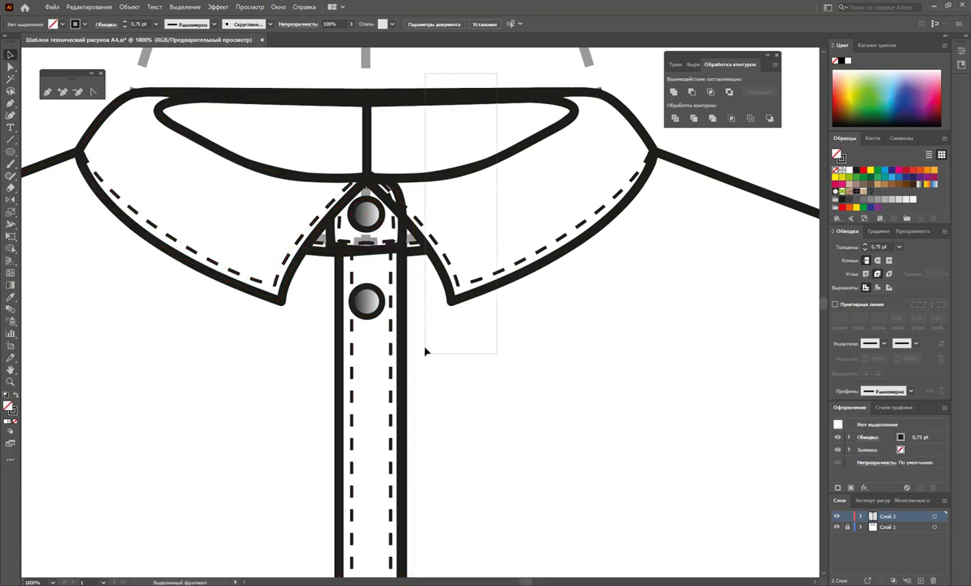
{"action": "left_click_drag", "start_coordinate": [425, 356], "coordinate": [424, 338]}
{"action": "right_click", "coordinate": [416, 259]}
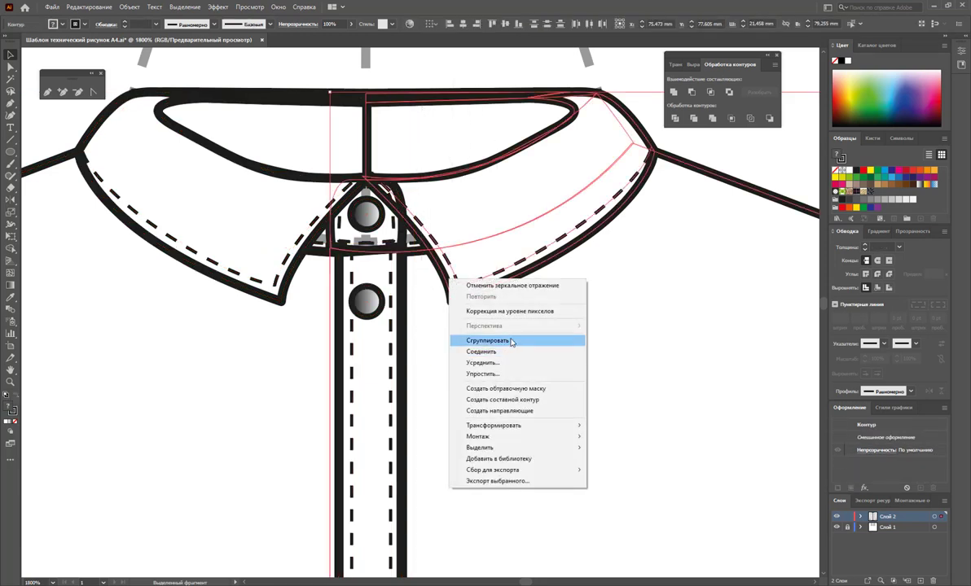
{"action": "left_click", "coordinate": [627, 471]}
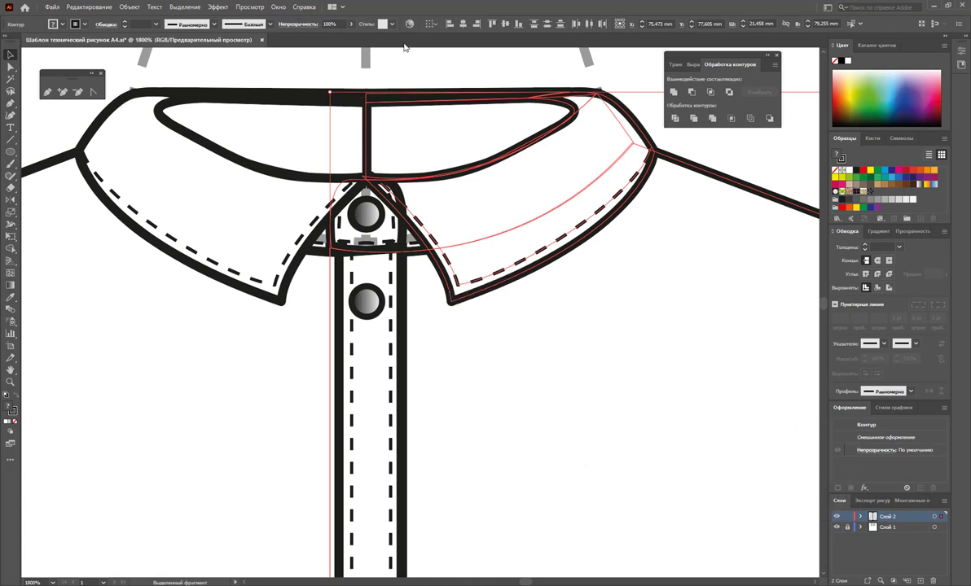
{"action": "left_click", "coordinate": [420, 63]}
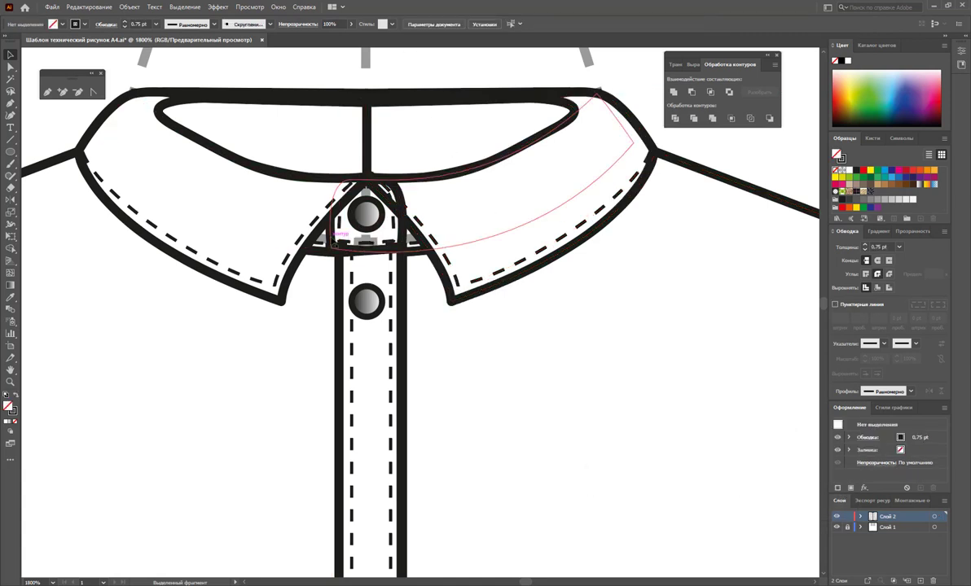
Merge the collar paths into one outline and give it Round Join corners.
{"action": "left_click", "coordinate": [332, 238]}
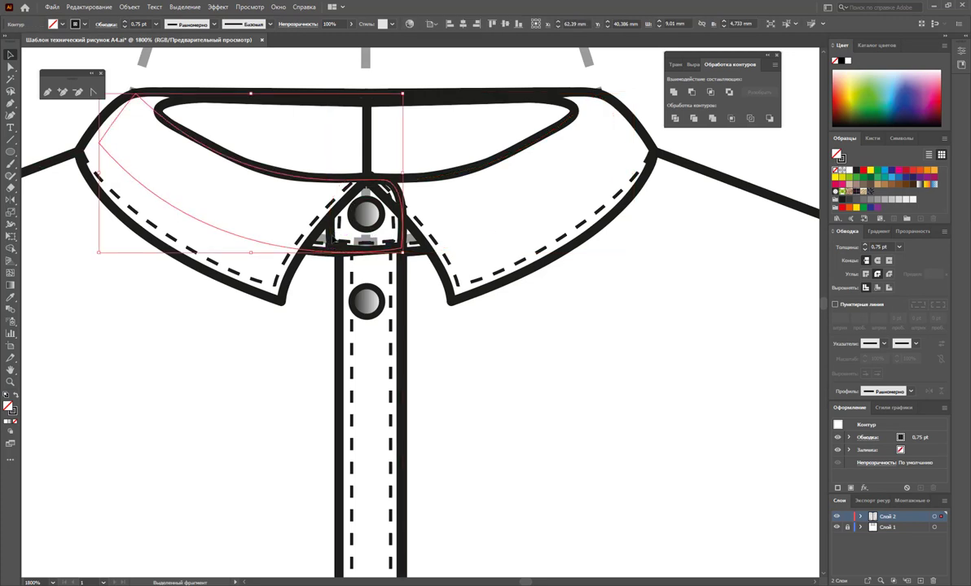
{"action": "key", "text": "a"}
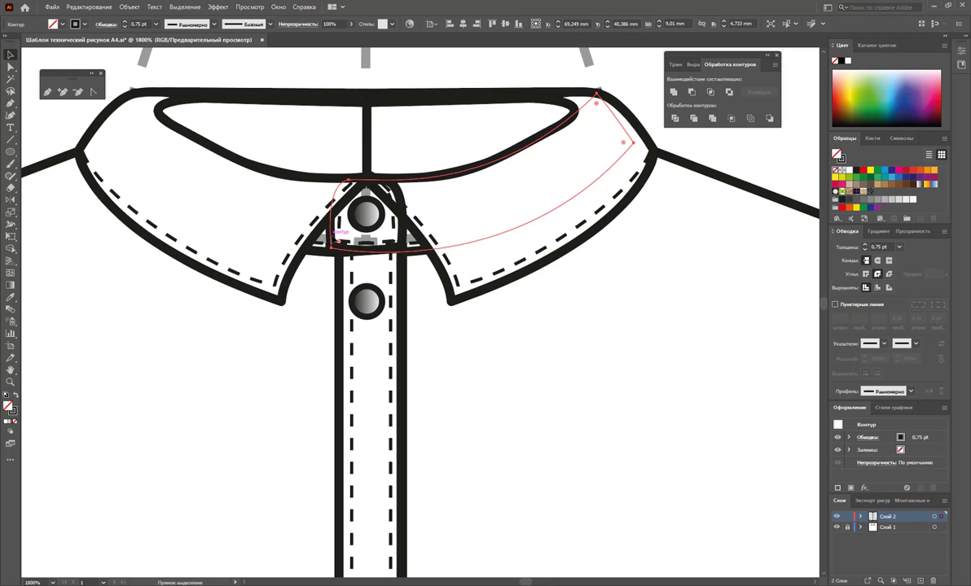
{"action": "key", "text": "v"}
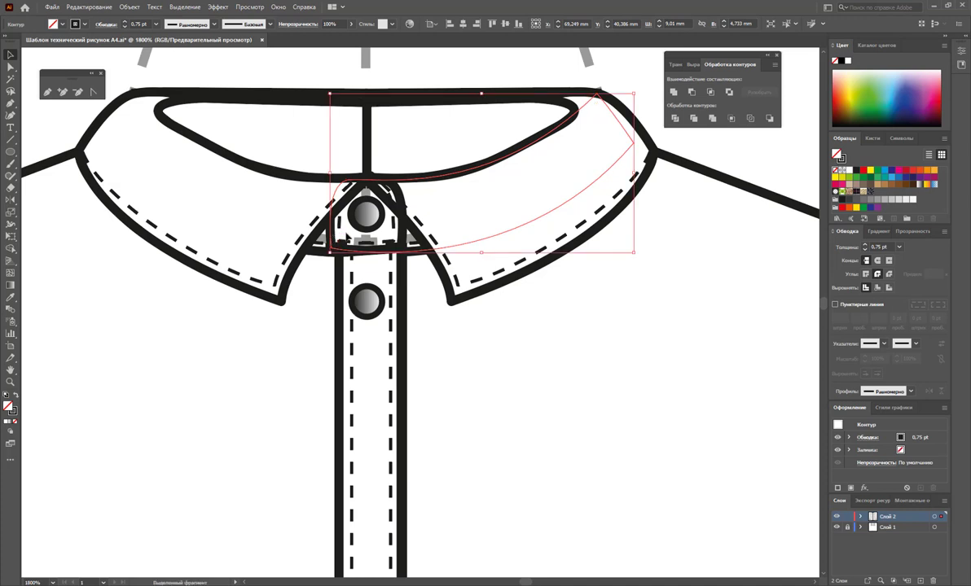
{"action": "left_click", "coordinate": [388, 121]}
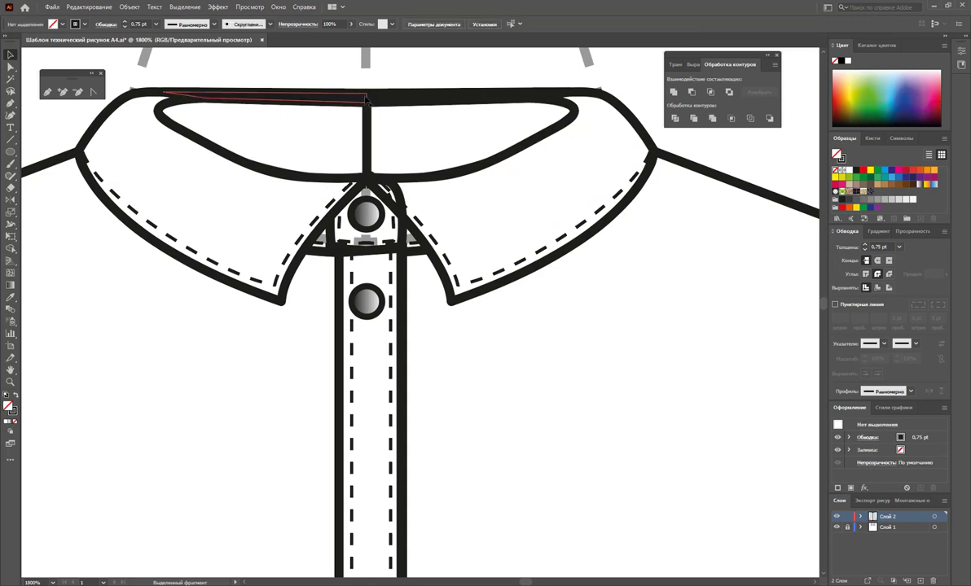
{"action": "left_click", "coordinate": [373, 97]}
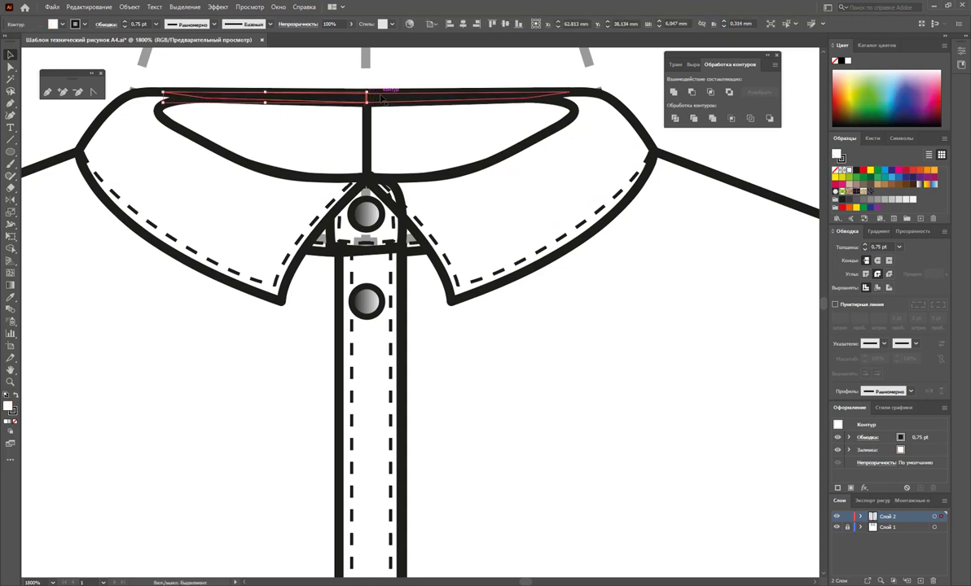
{"action": "left_click", "coordinate": [449, 130], "text": "shift"}
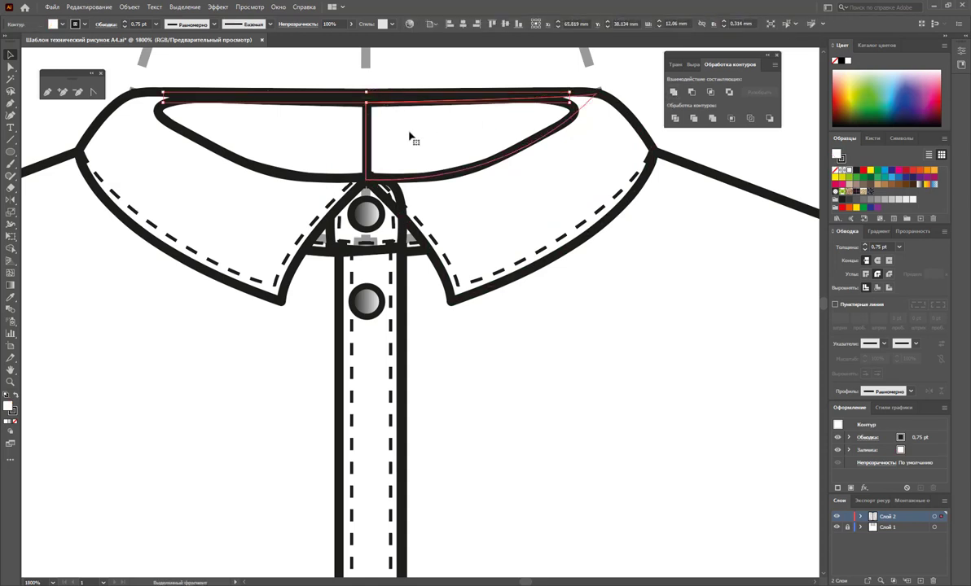
{"action": "key", "text": "ctrl+a"}
{"action": "left_click", "coordinate": [673, 92]}
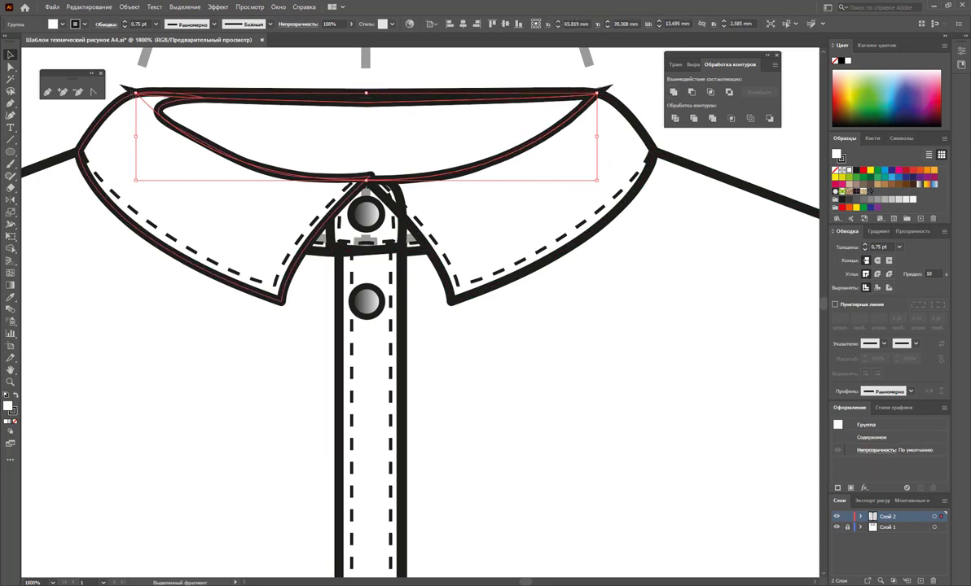
{"action": "left_click", "coordinate": [877, 275]}
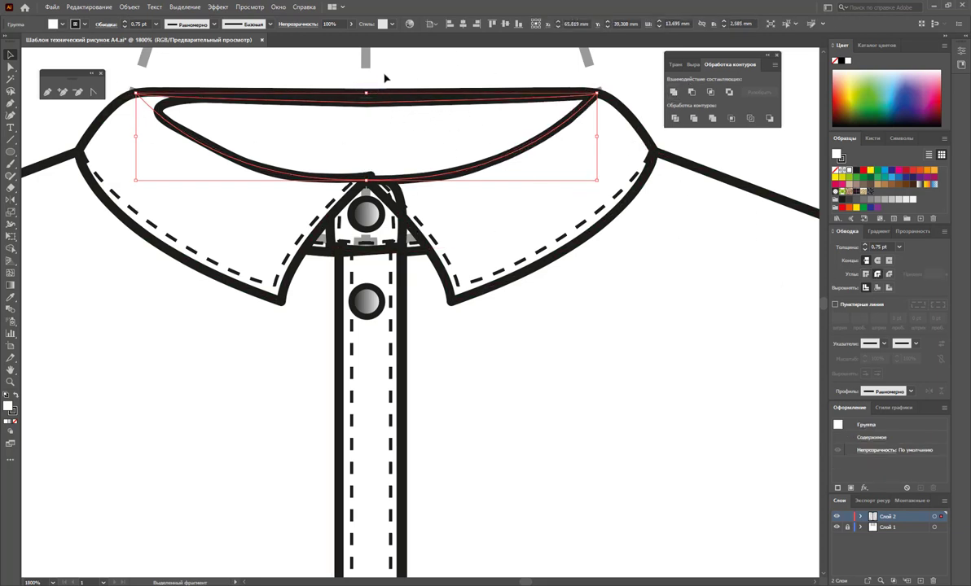
{"action": "left_click", "coordinate": [415, 76]}
Raise the collar's top-edge centre anchor and convert it to a smooth point.
{"action": "left_click", "coordinate": [397, 119]}
{"action": "scroll", "coordinate": [396, 119], "scroll_direction": "up", "scroll_amount": 2}
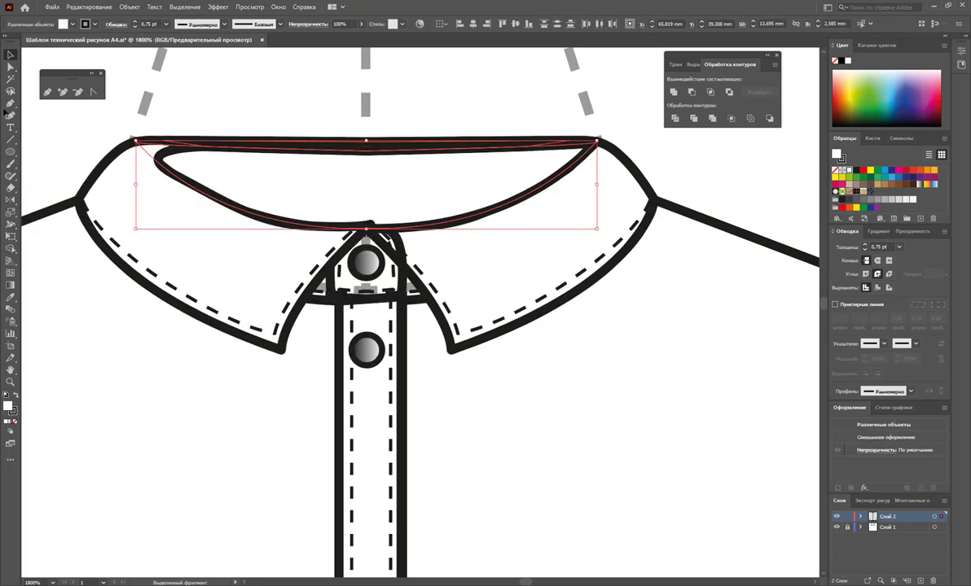
{"action": "key", "text": "a"}
{"action": "left_click", "coordinate": [355, 162]}
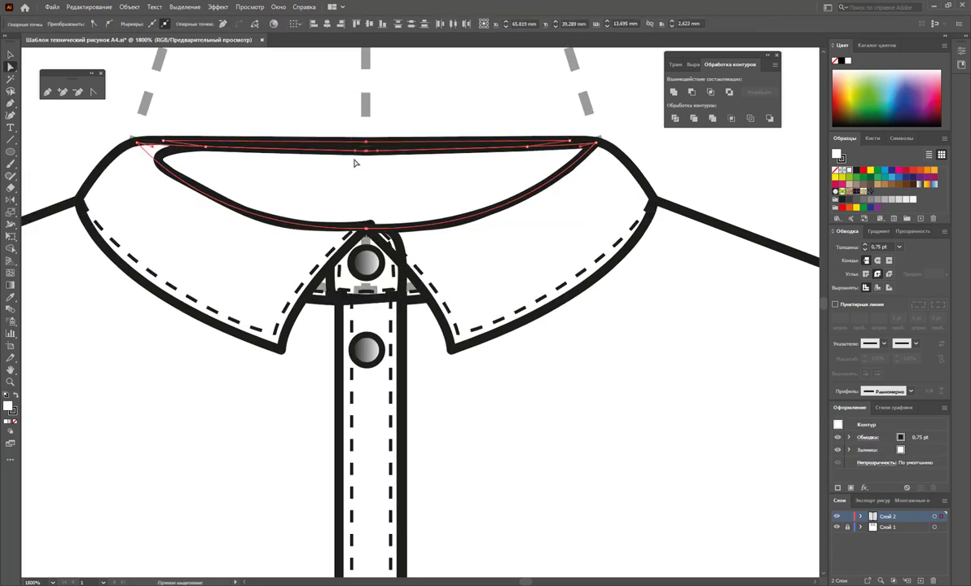
{"action": "key", "text": "Up"}
{"action": "key", "text": "Up"}
{"action": "key", "text": "Up"}
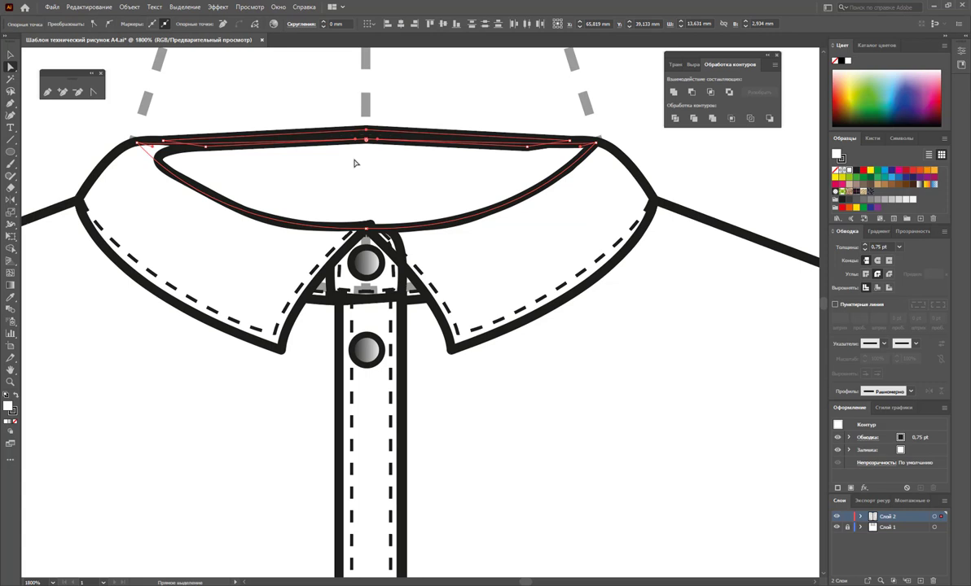
{"action": "left_click", "coordinate": [92, 91]}
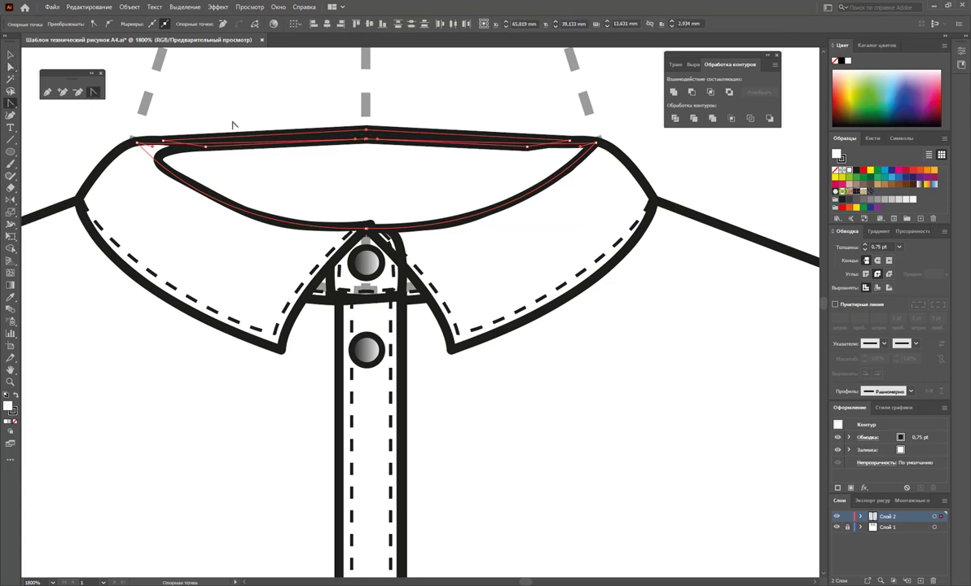
{"action": "left_click_drag", "start_coordinate": [367, 131], "coordinate": [224, 132]}
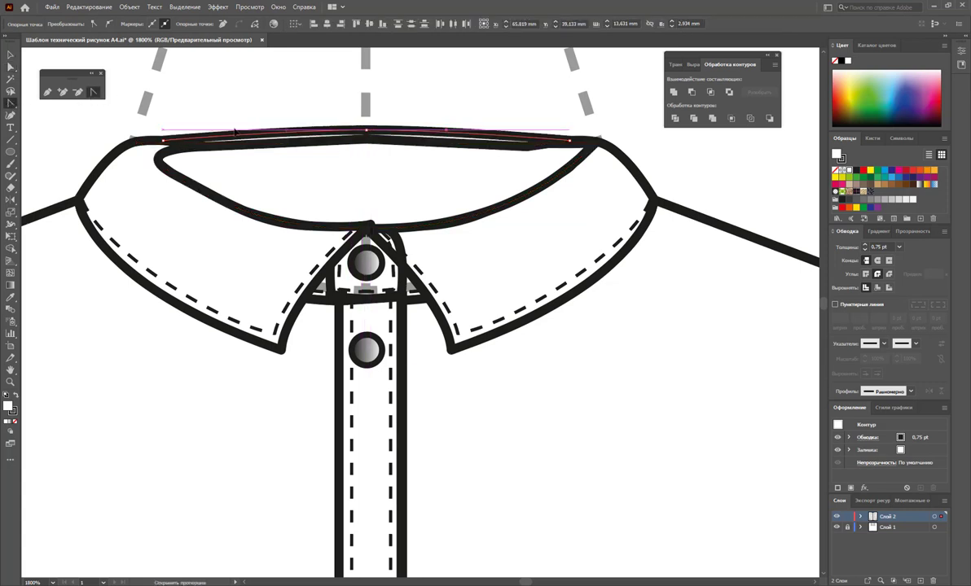
Delete the collar band's extra inner centre anchor.
{"action": "left_click", "coordinate": [10, 67]}
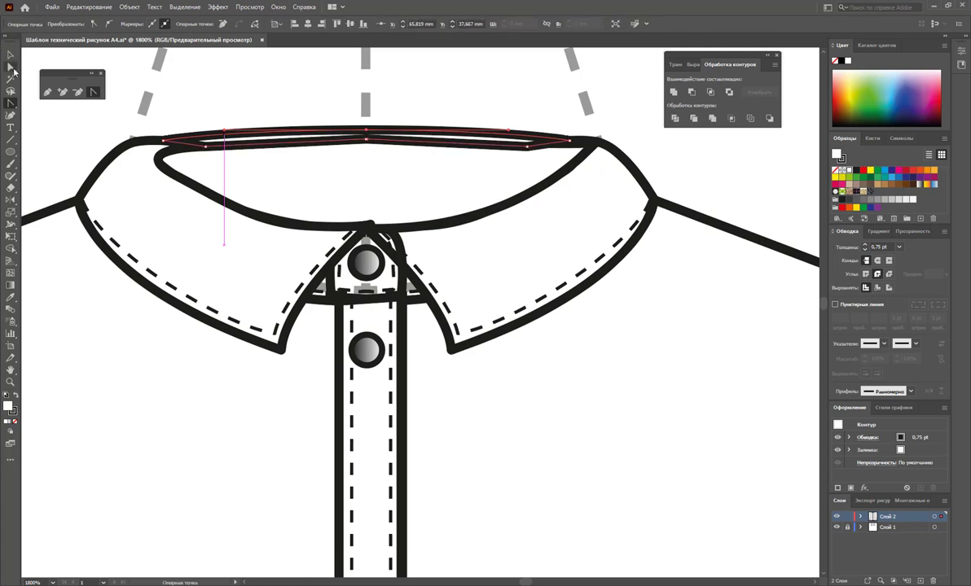
{"action": "left_click", "coordinate": [360, 150]}
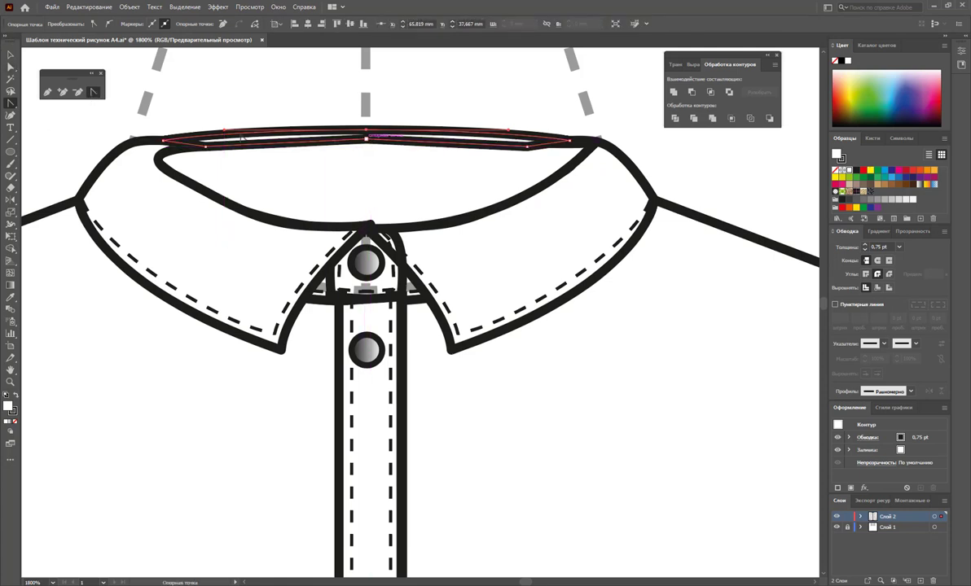
{"action": "left_click", "coordinate": [79, 91]}
{"action": "left_click", "coordinate": [368, 143]}
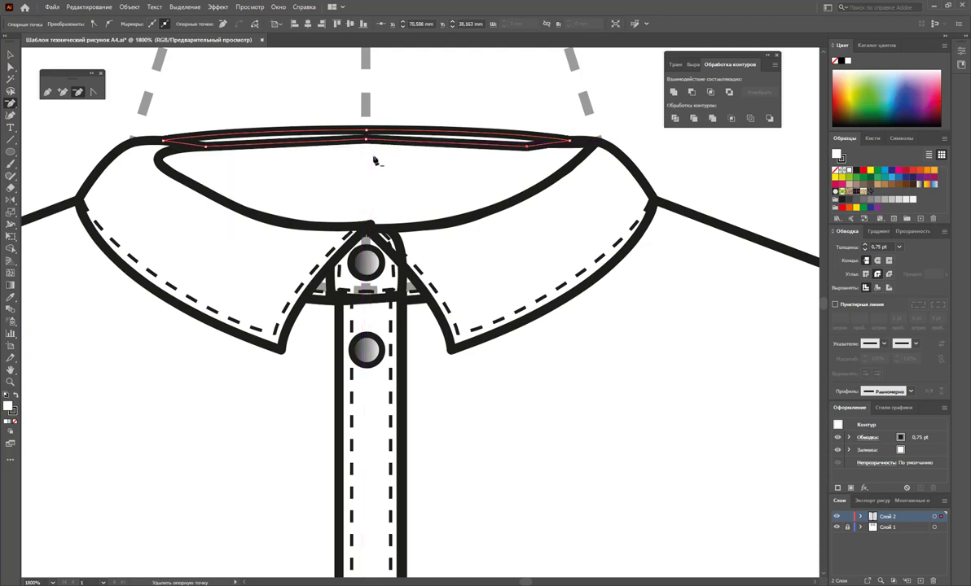
{"action": "left_click", "coordinate": [368, 142]}
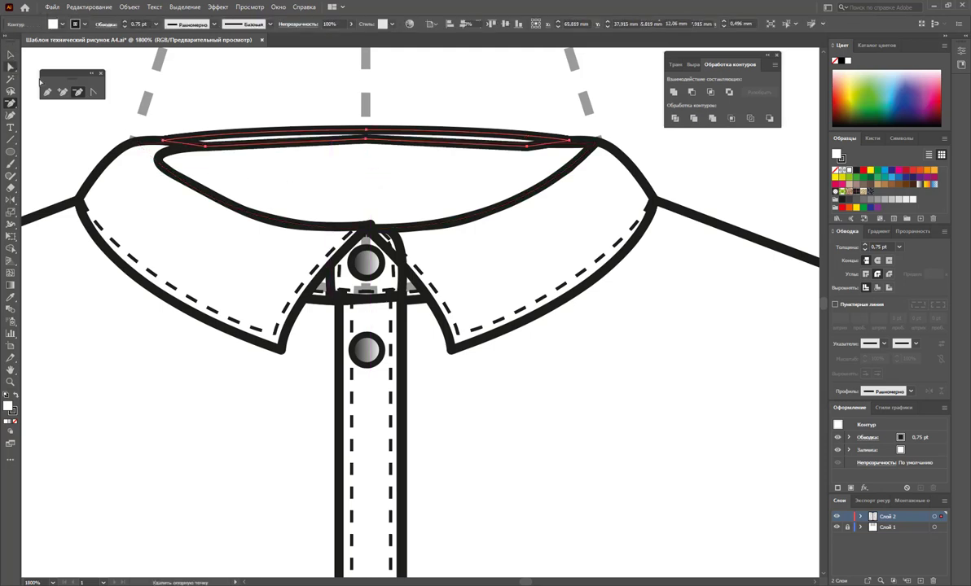
Pull the band's top-centre point down and smooth it into a gentle curve.
{"action": "left_click", "coordinate": [375, 131], "text": "ctrl"}
{"action": "left_click_drag", "start_coordinate": [367, 133], "coordinate": [366, 147]}
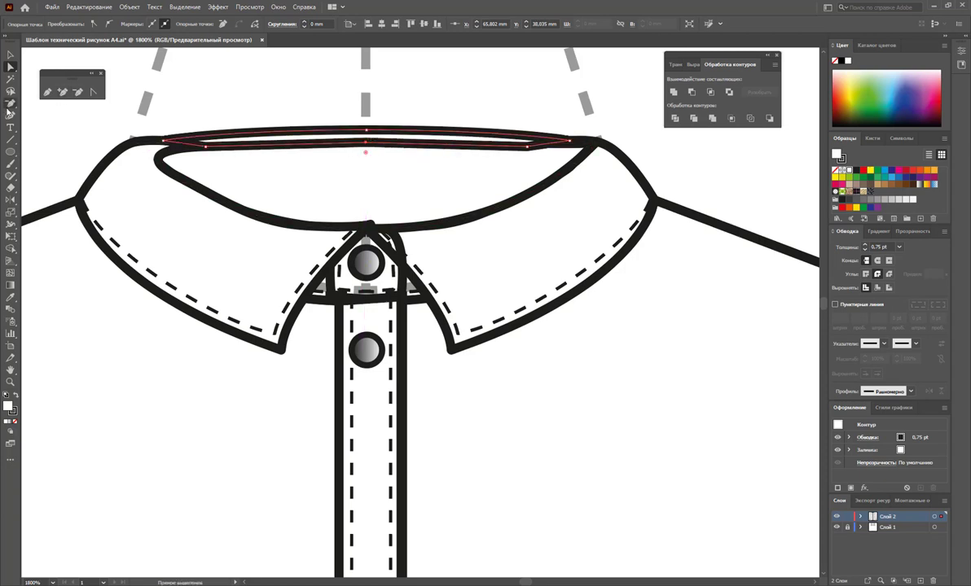
{"action": "left_click", "coordinate": [9, 199]}
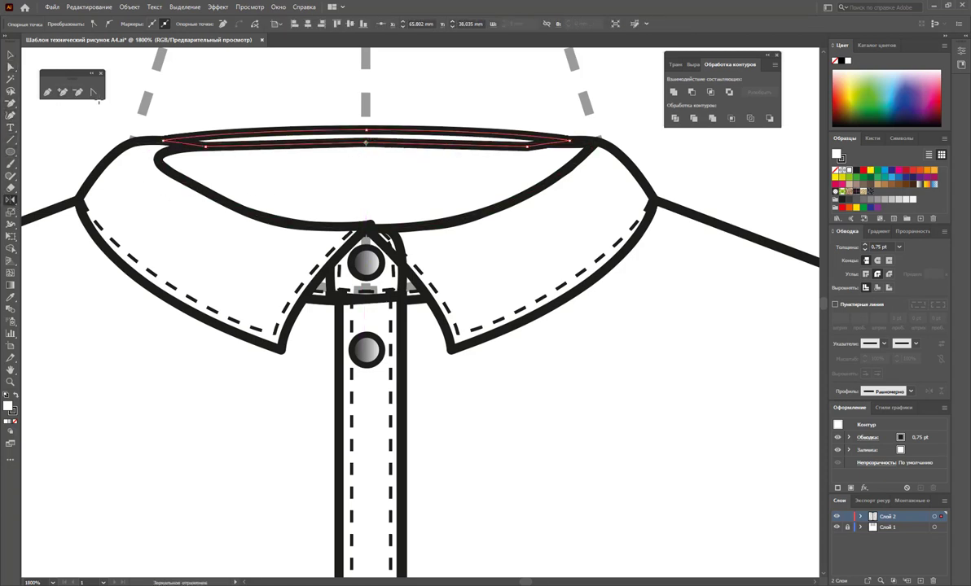
{"action": "left_click", "coordinate": [93, 91]}
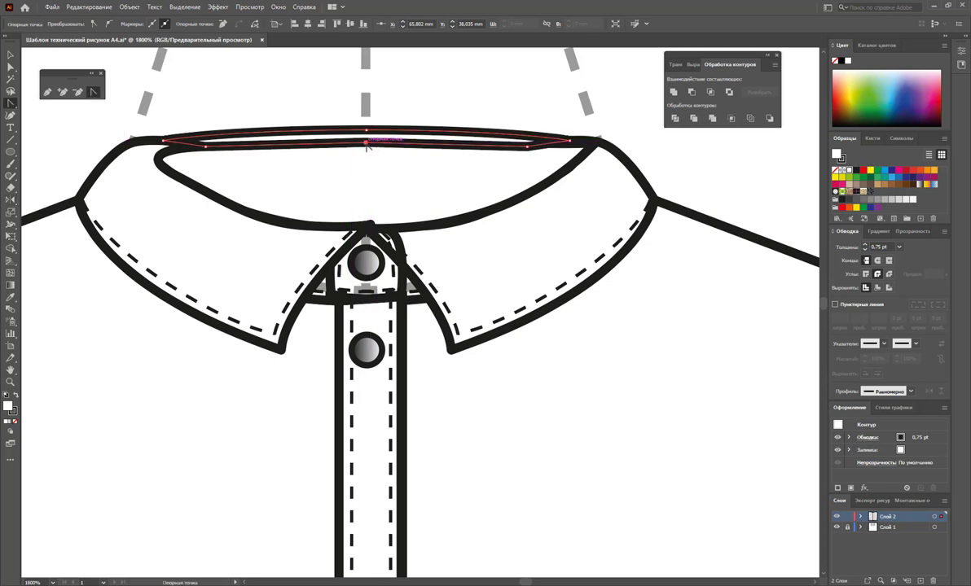
{"action": "left_click_drag", "start_coordinate": [366, 145], "coordinate": [427, 144]}
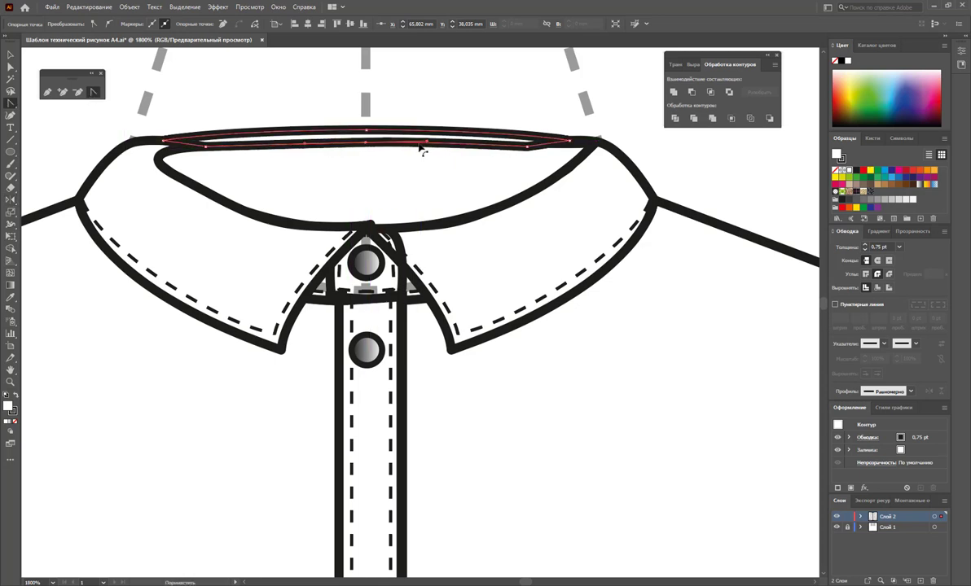
Refine the band edge point and align the inner collar point with the band.
{"action": "left_click", "coordinate": [570, 126]}
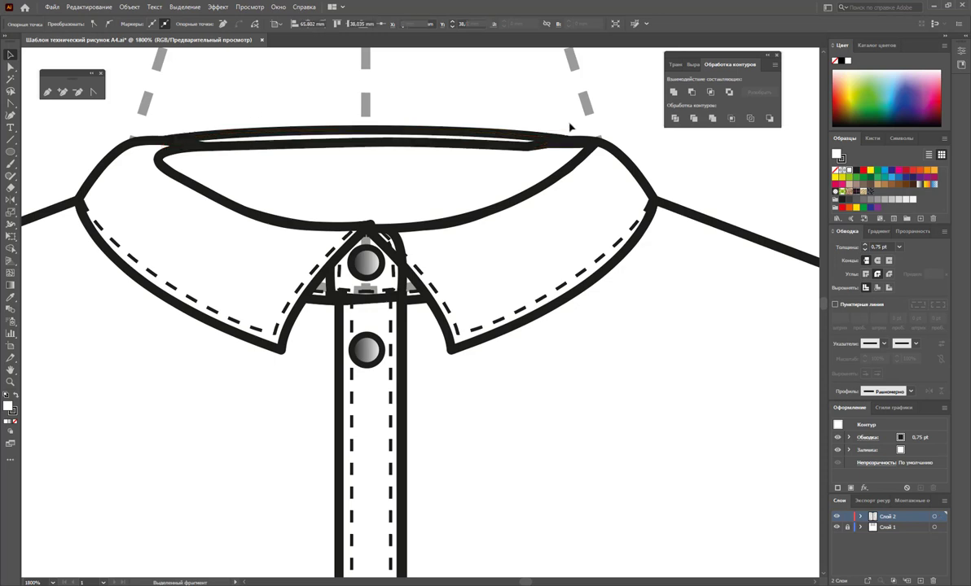
{"action": "key", "text": "z"}
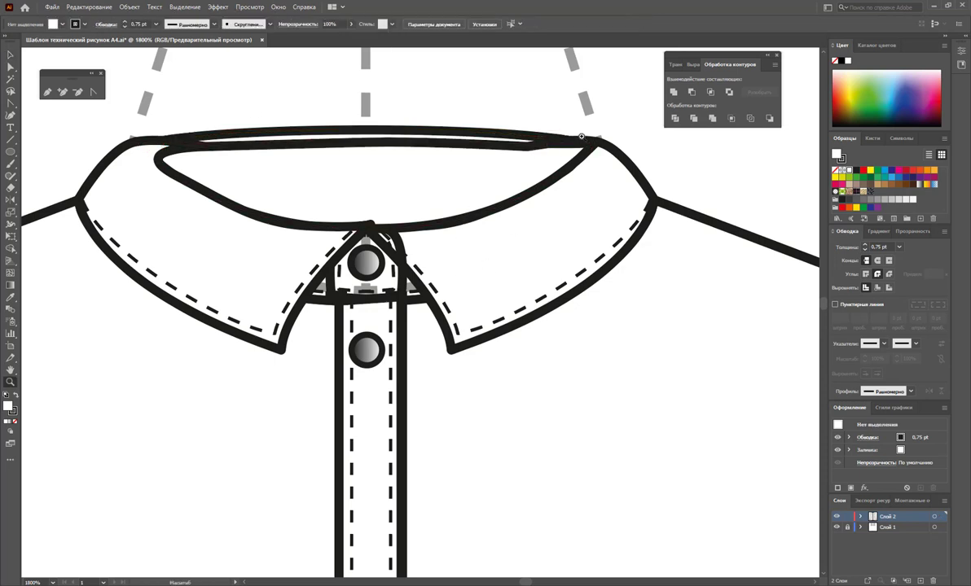
{"action": "left_click", "coordinate": [10, 67]}
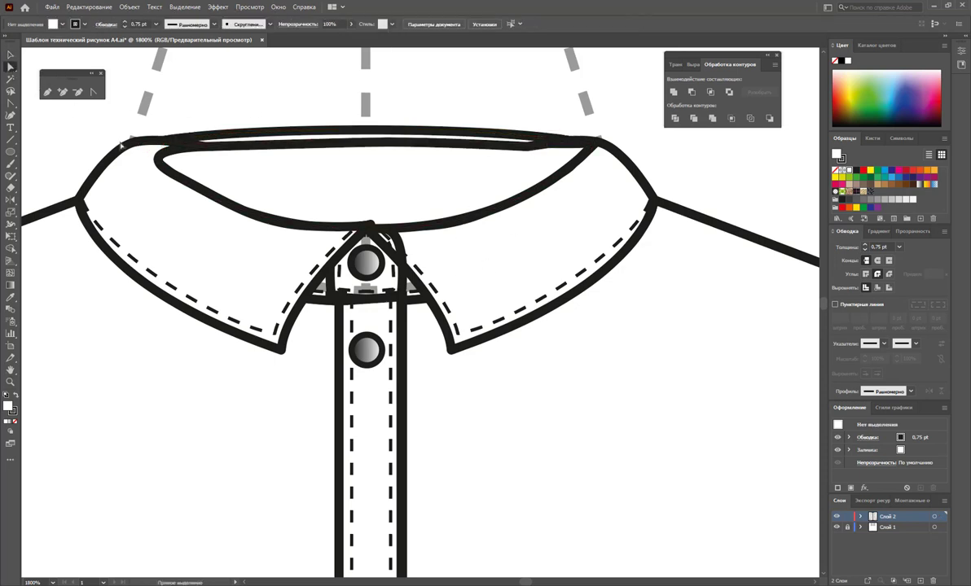
{"action": "left_click", "coordinate": [127, 144]}
{"action": "left_click_drag", "start_coordinate": [207, 147], "coordinate": [205, 147]}
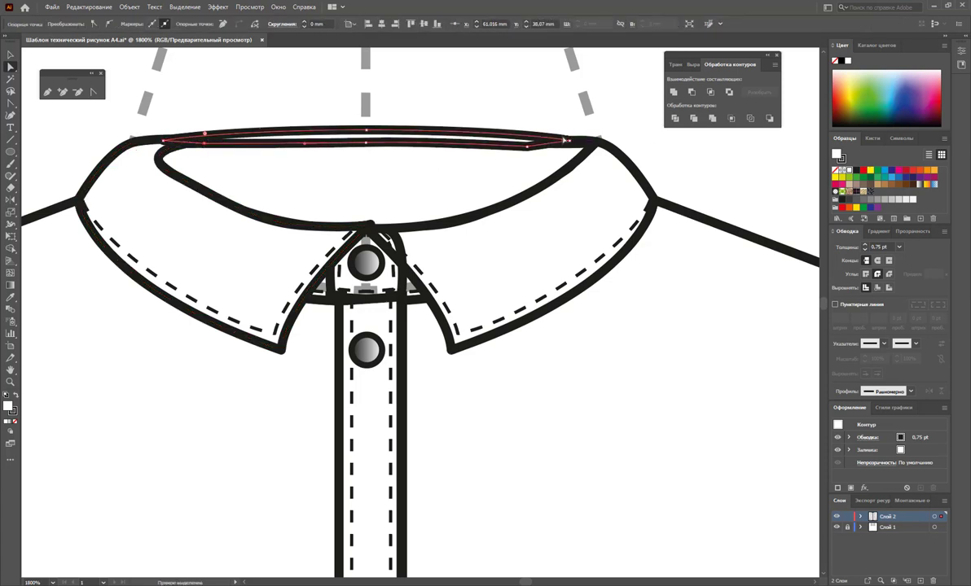
{"action": "left_click", "coordinate": [586, 140]}
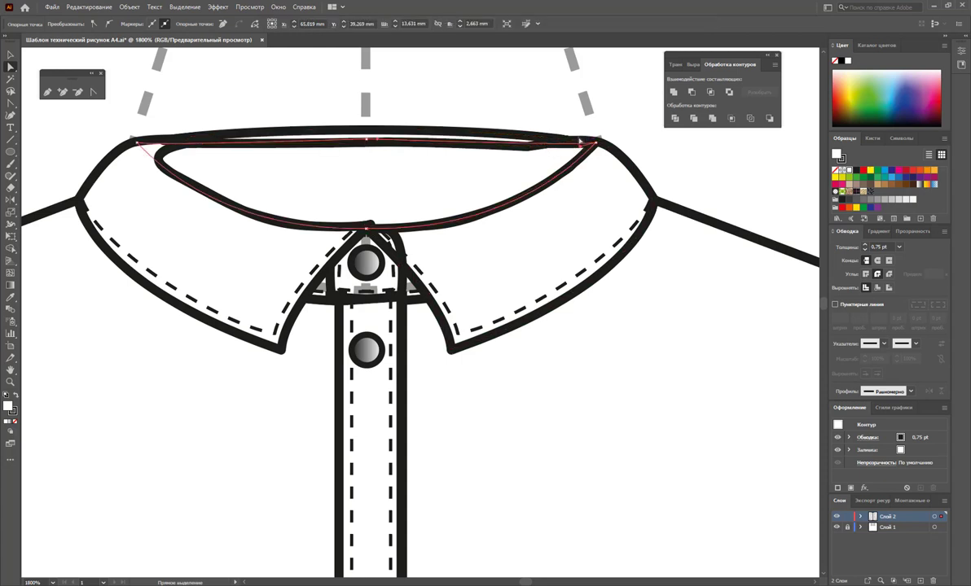
{"action": "left_click", "coordinate": [527, 149]}
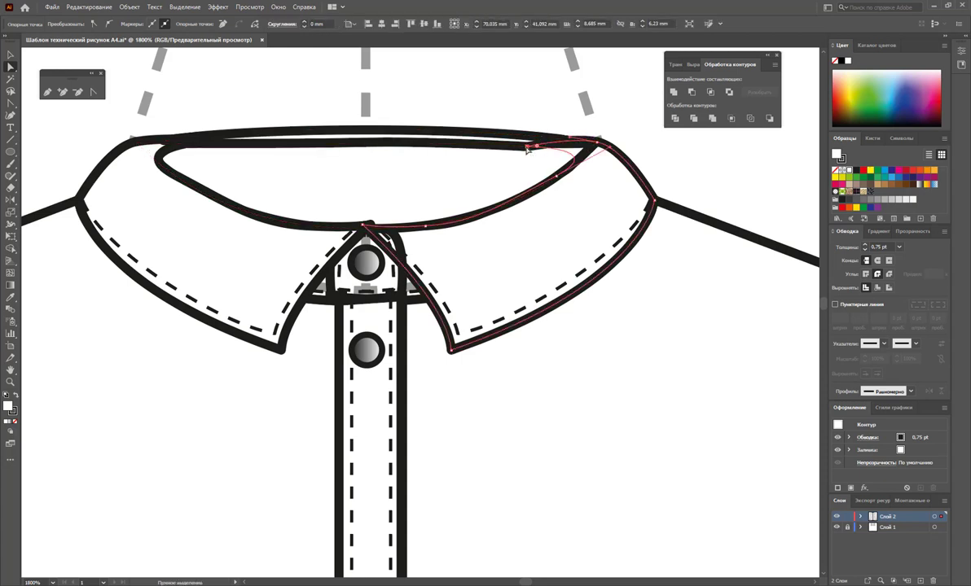
{"action": "left_click_drag", "start_coordinate": [527, 149], "coordinate": [529, 150]}
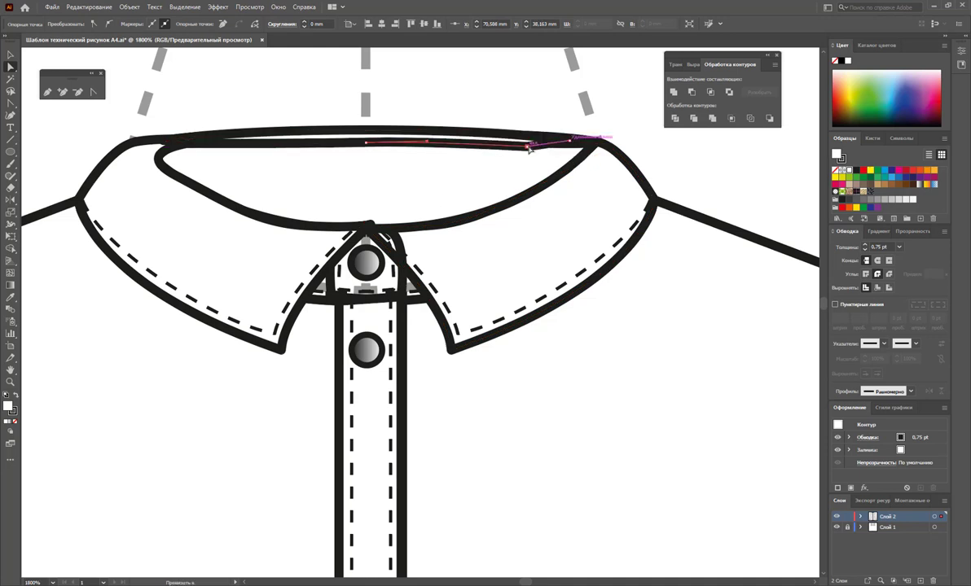
{"action": "left_click", "coordinate": [354, 163]}
Draw a straight line across the collar at its inner edge.
{"action": "key", "text": "z"}
{"action": "left_click", "coordinate": [371, 250], "text": "alt"}
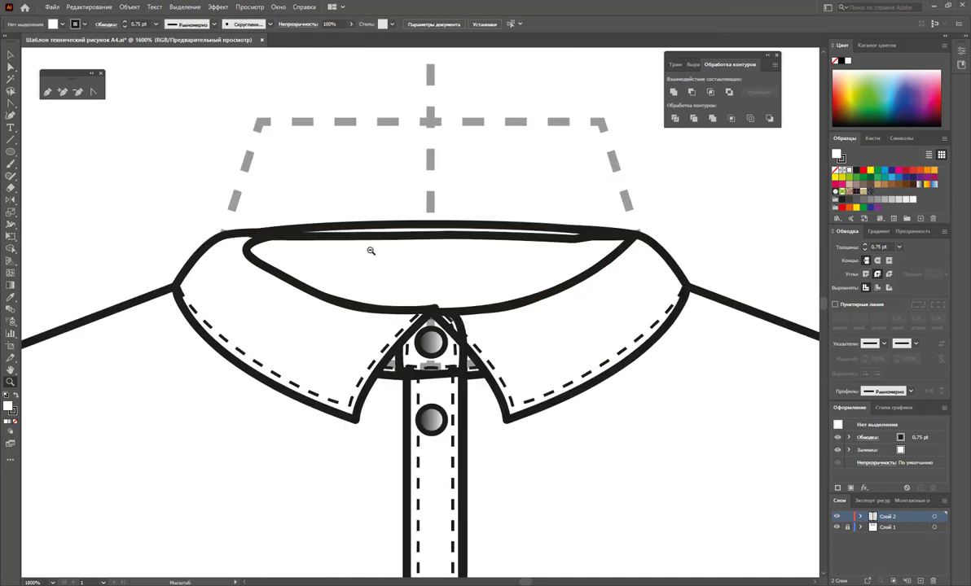
{"action": "left_click", "coordinate": [47, 91]}
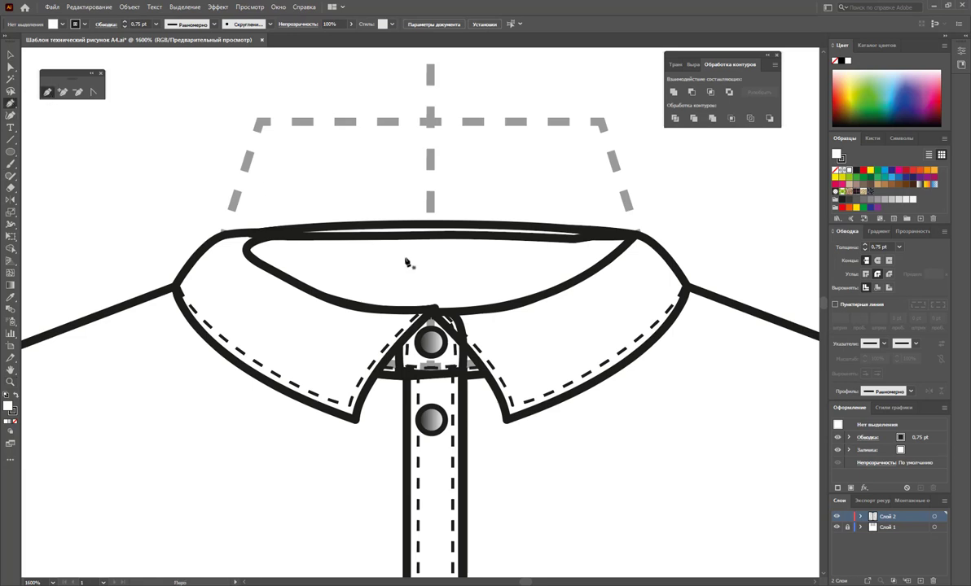
{"action": "left_click", "coordinate": [292, 278]}
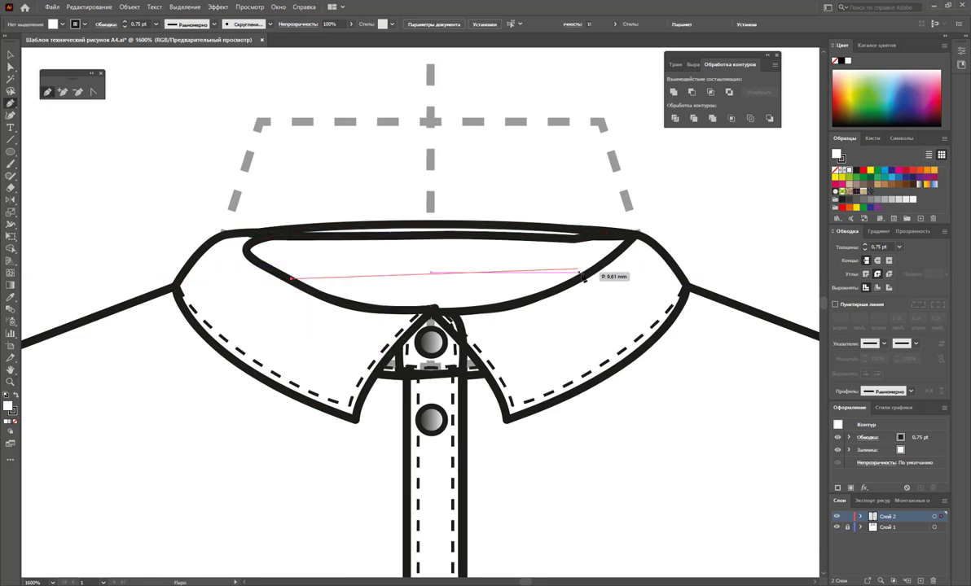
{"action": "left_click", "coordinate": [583, 277]}
{"action": "left_click_drag", "start_coordinate": [822, 300], "coordinate": [750, 296]}
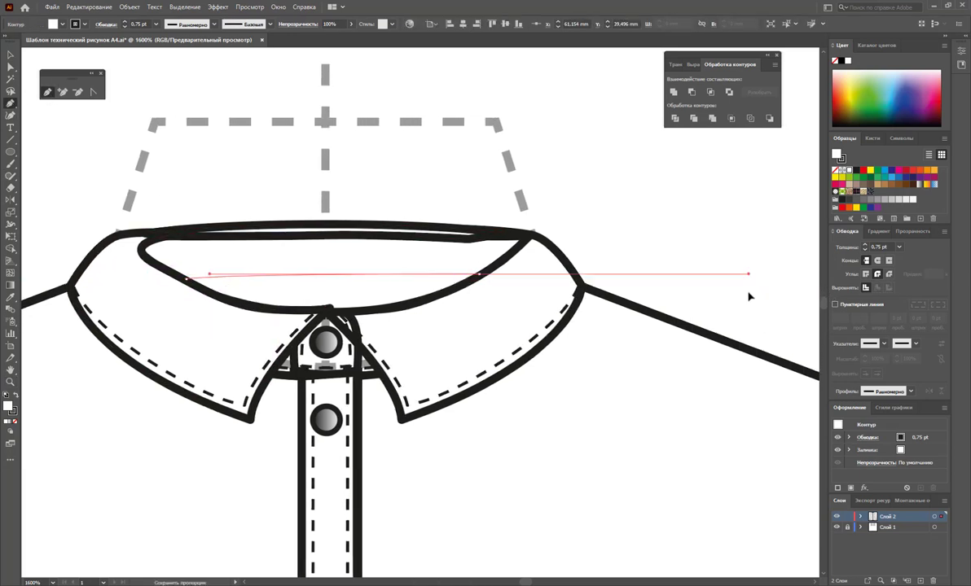
{"action": "left_click", "coordinate": [698, 240], "text": "ctrl"}
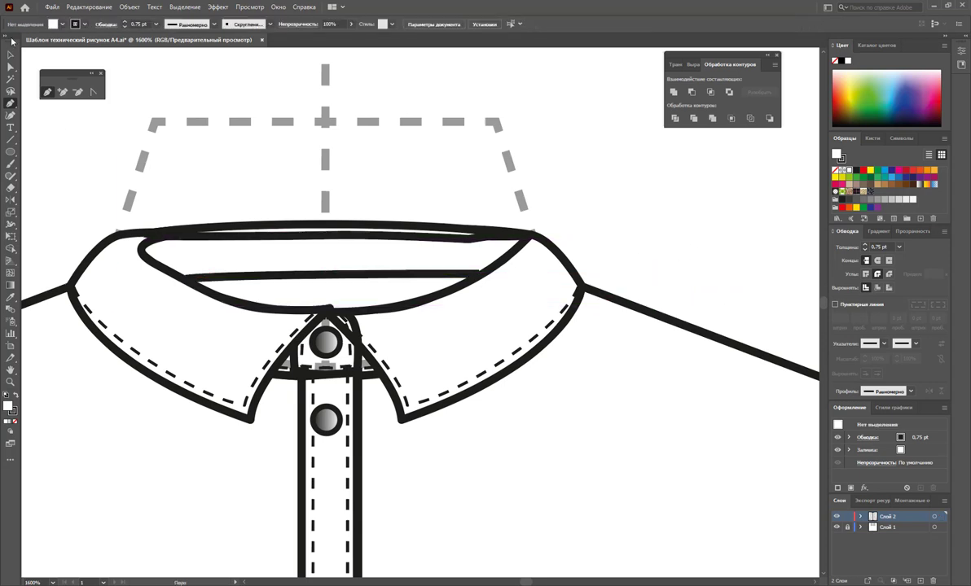
Merge the right collar region into one shape with the Shape Builder.
{"action": "left_click", "coordinate": [11, 54]}
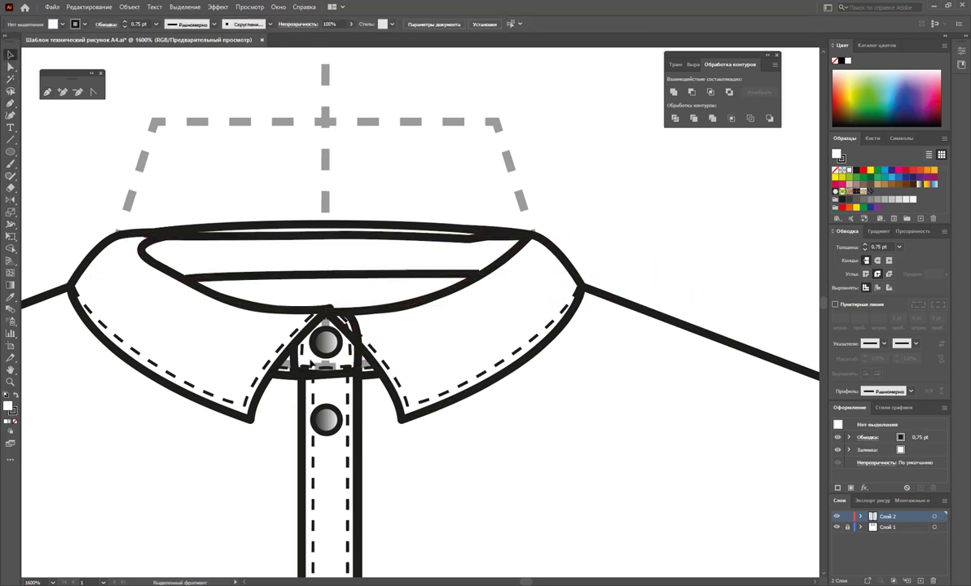
{"action": "left_click", "coordinate": [297, 365]}
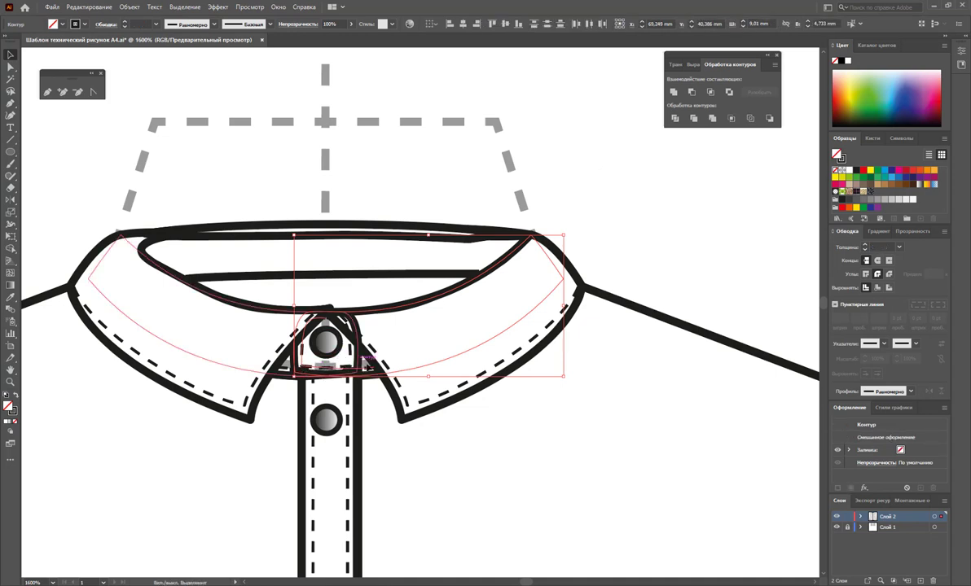
{"action": "left_click", "coordinate": [368, 358], "text": "shift"}
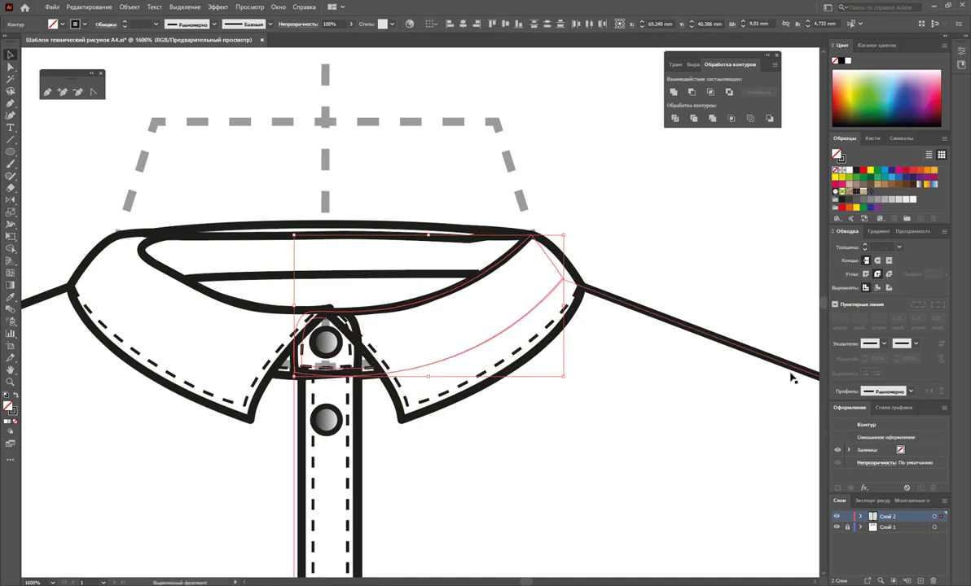
{"action": "left_click", "coordinate": [313, 321], "text": "shift"}
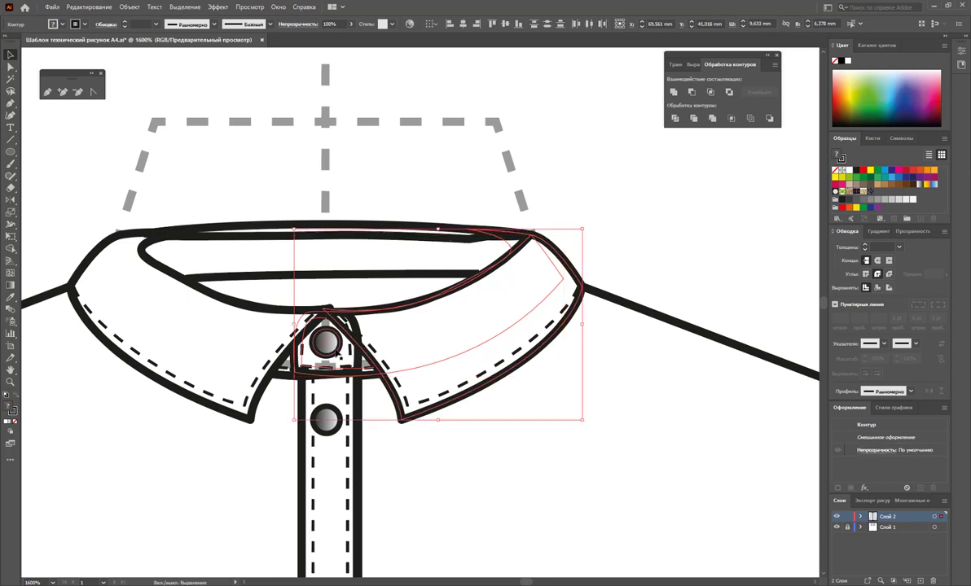
{"action": "key", "text": "shift+m"}
{"action": "left_click", "coordinate": [417, 361]}
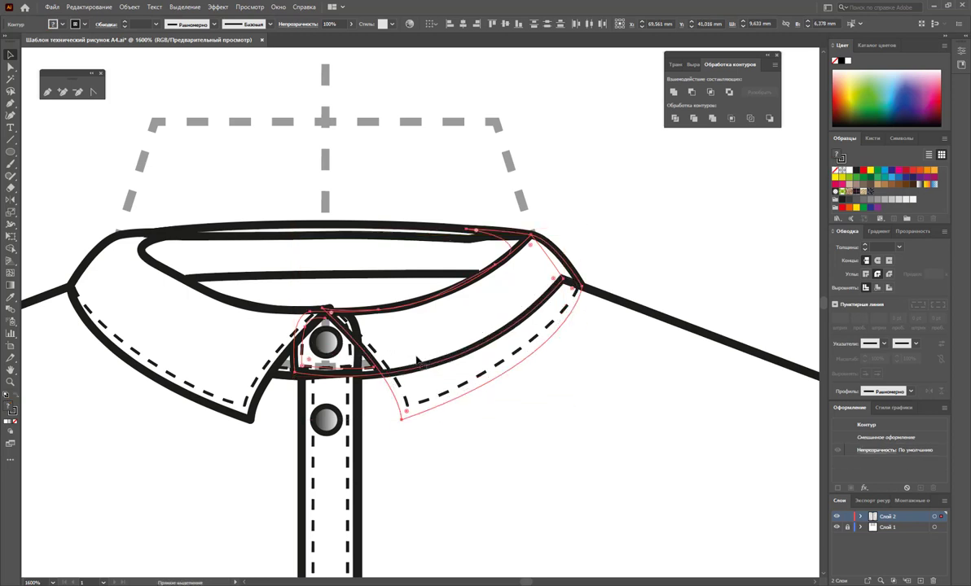
{"action": "left_click", "coordinate": [417, 361]}
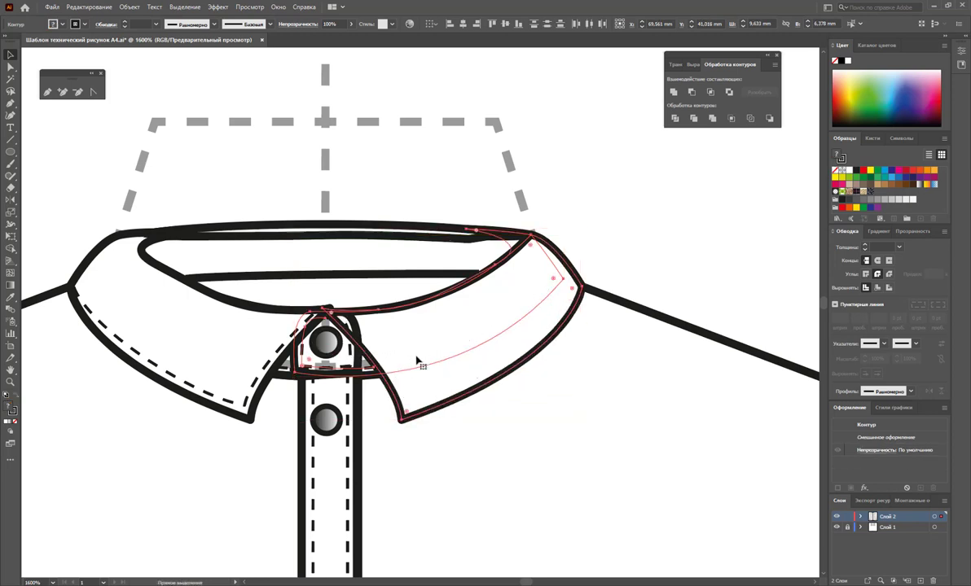
Toggle the bounding box, return to Direct Selection and deselect the right collar.
{"action": "key", "text": "v"}
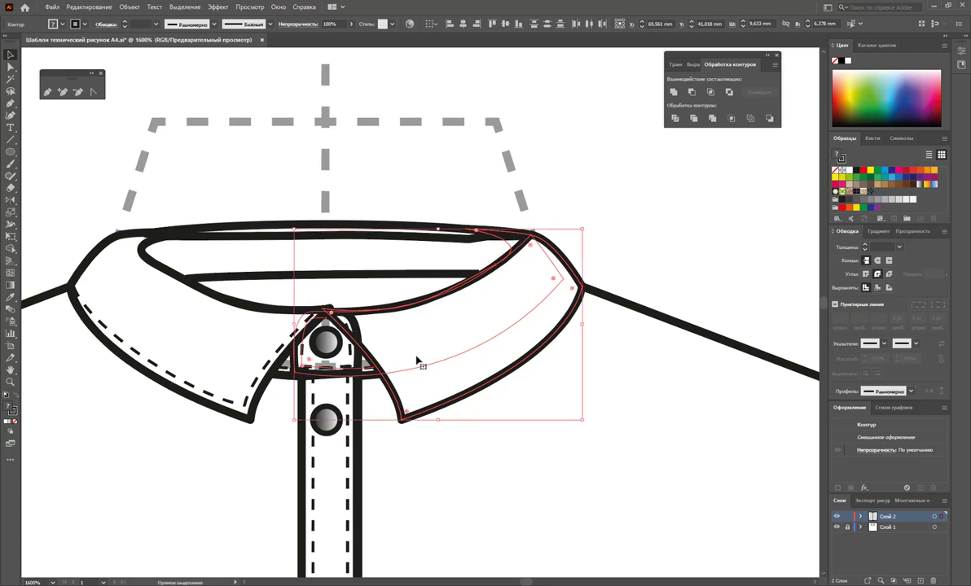
{"action": "key", "text": "a"}
{"action": "key", "text": "ctrl+shift+bracketleft"}
{"action": "left_click", "coordinate": [691, 269]}
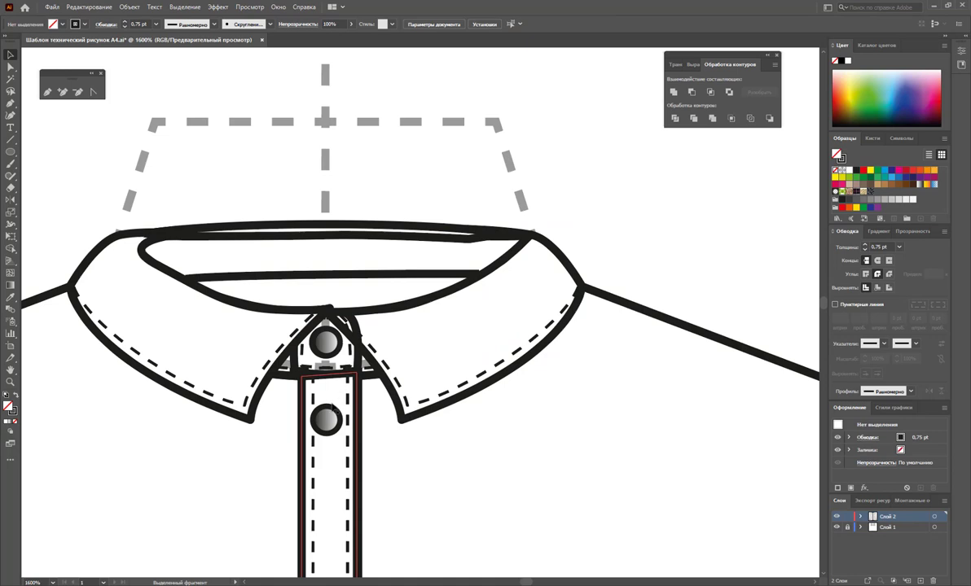
Undo the accidental button move and zoom out to the whole shirt.
{"action": "left_click_drag", "start_coordinate": [329, 418], "coordinate": [401, 454]}
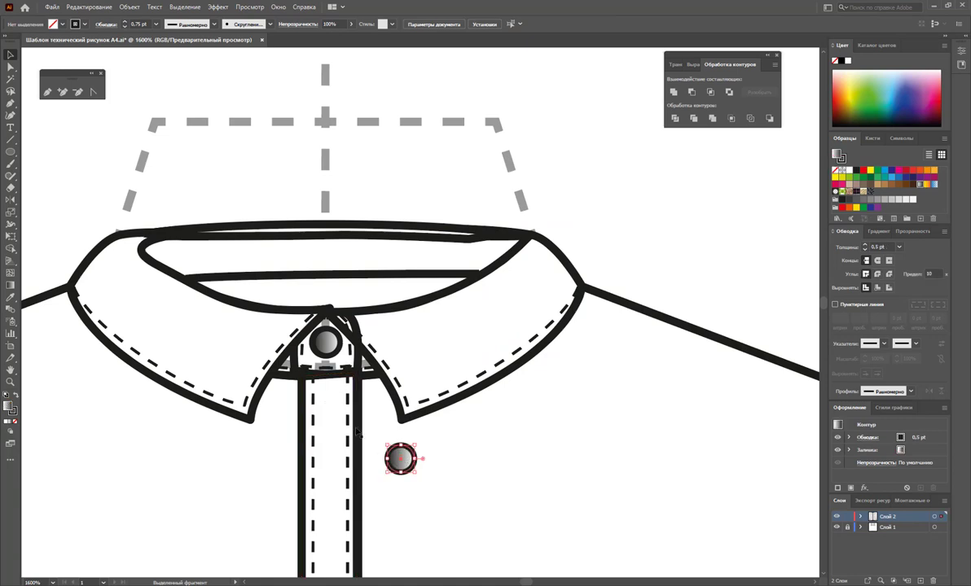
{"action": "key", "text": "ctrl+z"}
{"action": "left_click", "coordinate": [421, 461]}
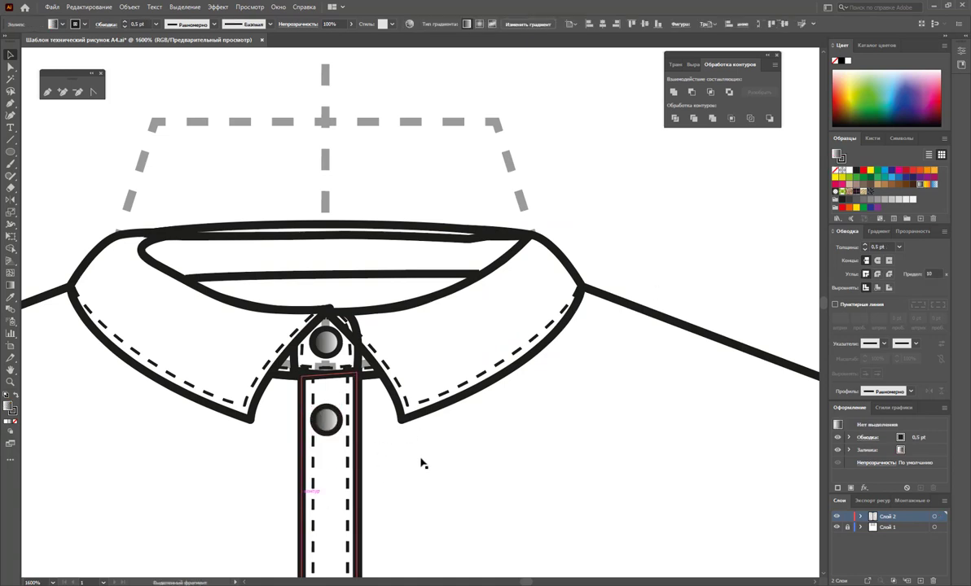
{"action": "left_click", "coordinate": [380, 425]}
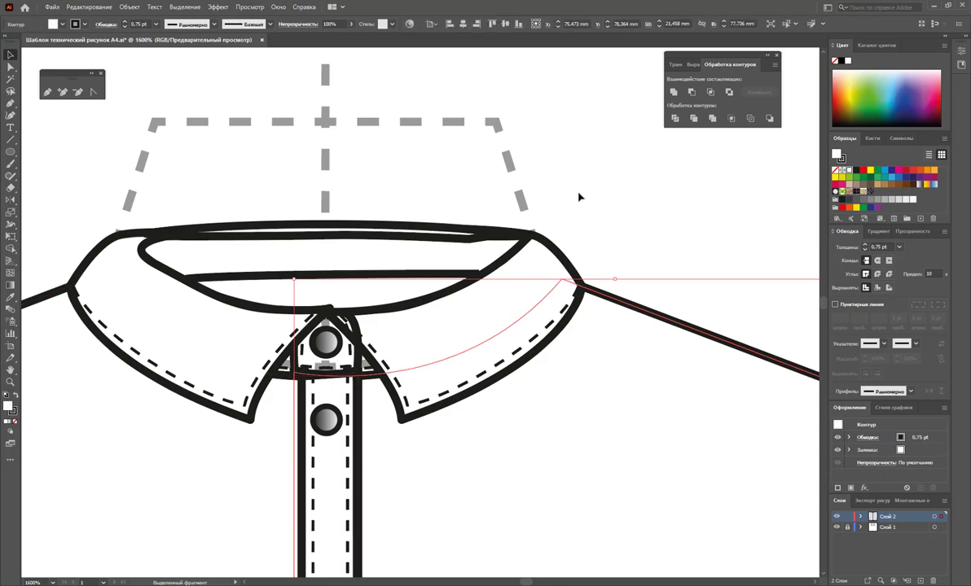
{"action": "left_click", "coordinate": [427, 427]}
{"action": "key", "text": "z"}
{"action": "left_click", "coordinate": [457, 462], "text": "alt"}
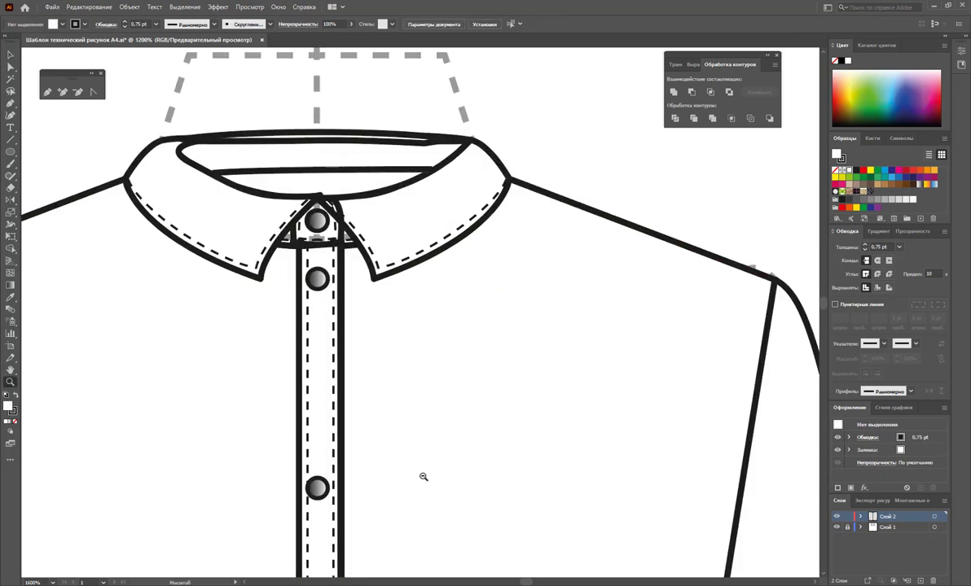
{"action": "left_click", "coordinate": [422, 476], "text": "alt"}
{"action": "left_click", "coordinate": [443, 411], "text": "alt"}
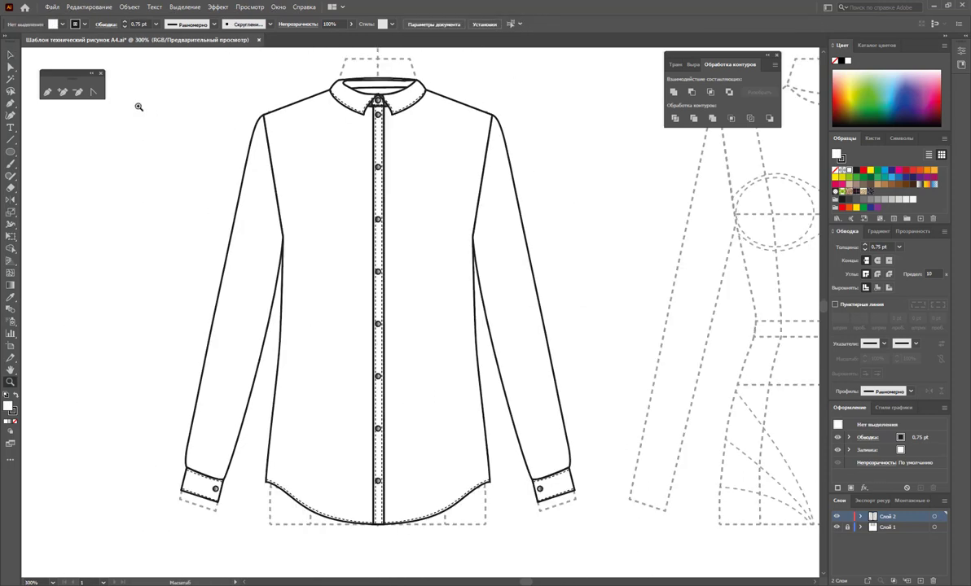
Select all nine placket buttons and delete them.
{"action": "left_click", "coordinate": [10, 57]}
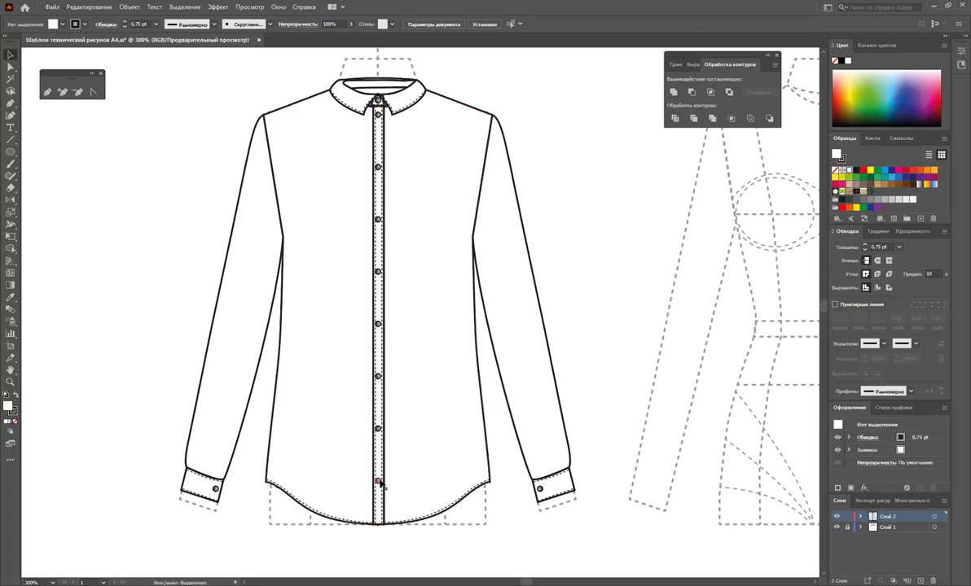
{"action": "left_click", "coordinate": [375, 436]}
{"action": "left_click", "coordinate": [378, 481]}
{"action": "left_click", "coordinate": [377, 427], "text": "shift"}
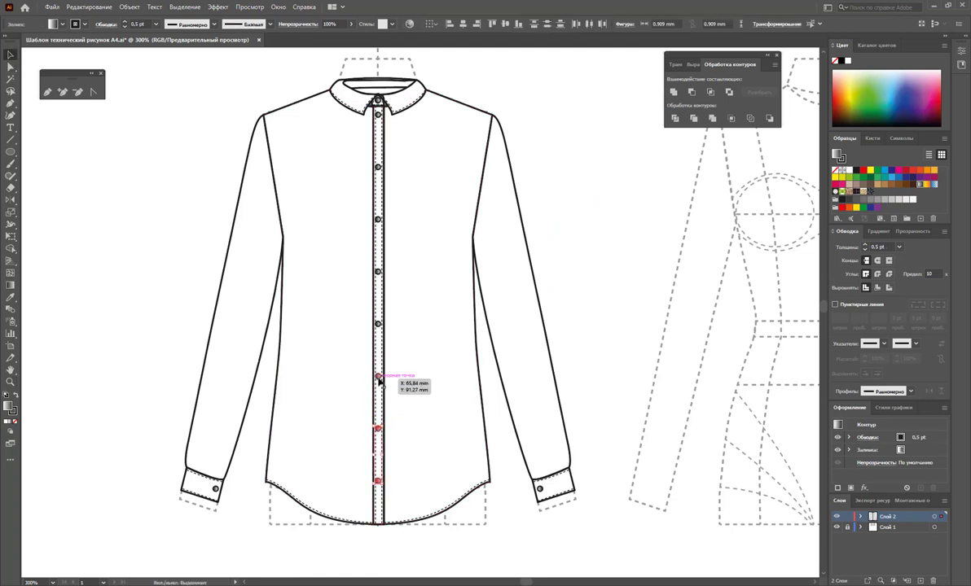
{"action": "left_click", "coordinate": [378, 376], "text": "shift"}
{"action": "left_click", "coordinate": [377, 324], "text": "shift"}
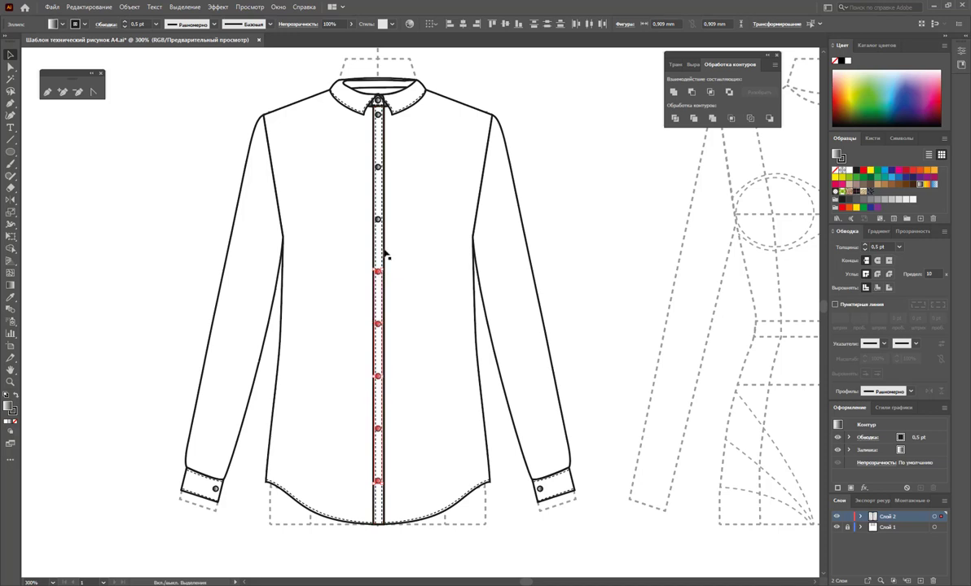
{"action": "left_click", "coordinate": [377, 271], "text": "shift"}
{"action": "left_click", "coordinate": [378, 220], "text": "shift"}
{"action": "left_click", "coordinate": [377, 168], "text": "shift"}
{"action": "left_click", "coordinate": [378, 101], "text": "shift"}
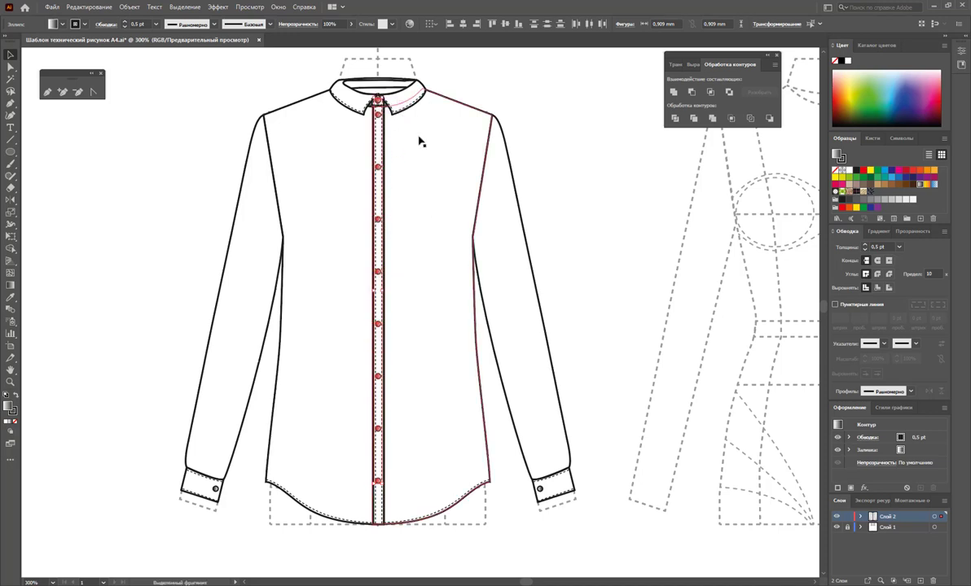
{"action": "key", "text": "Delete"}
Select the left placket stitch line, then clear the selection.
{"action": "left_click", "coordinate": [376, 156]}
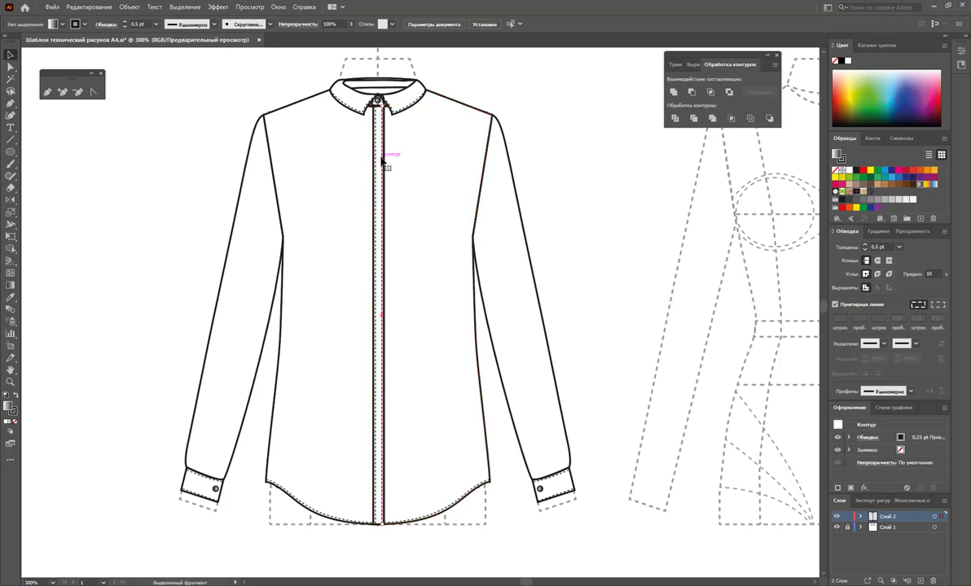
{"action": "left_click", "coordinate": [377, 154]}
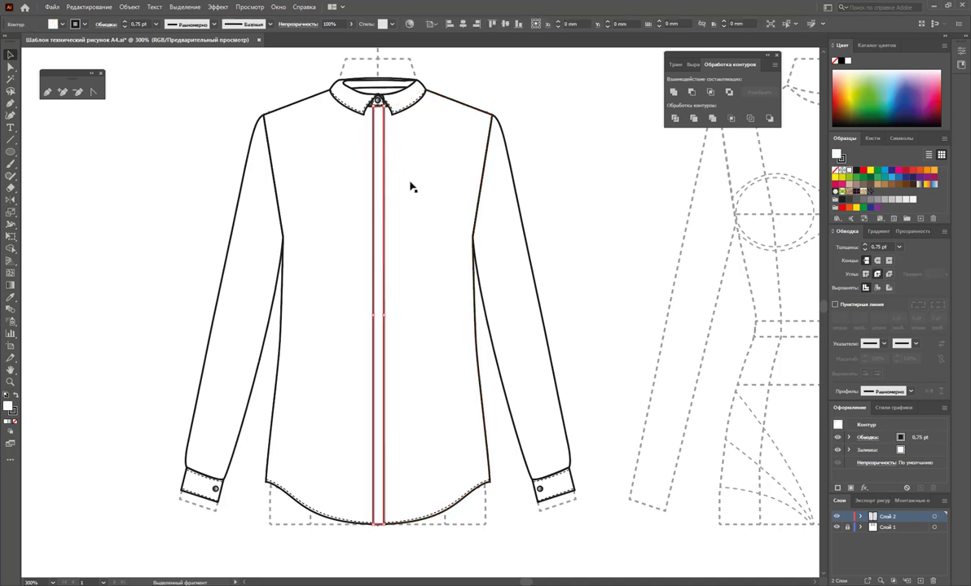
{"action": "left_click", "coordinate": [592, 267]}
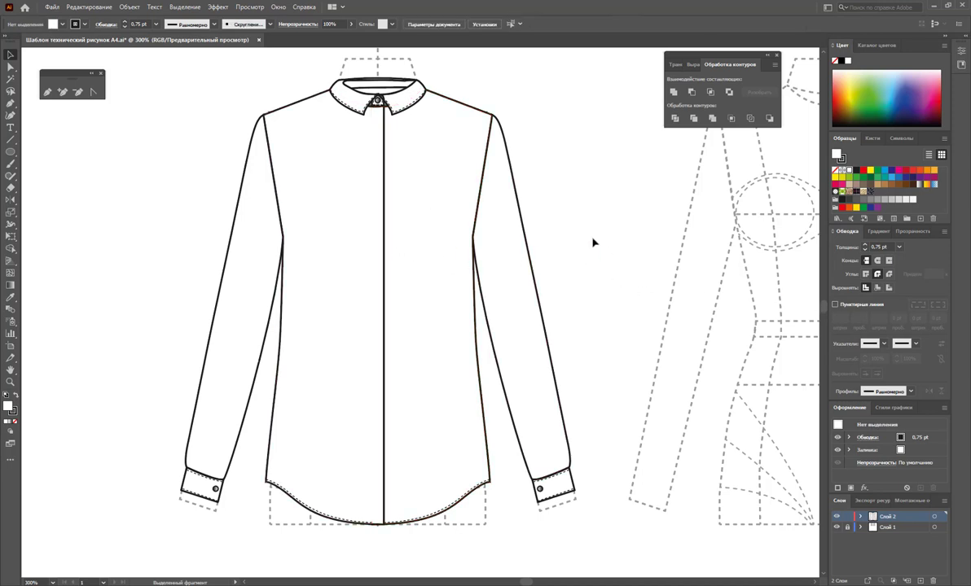
Send the right half of the shirt behind the placket with Arrange > Send to Back.
{"action": "left_click_drag", "start_coordinate": [560, 229], "coordinate": [290, 264]}
{"action": "left_click_drag", "start_coordinate": [600, 231], "coordinate": [362, 227]}
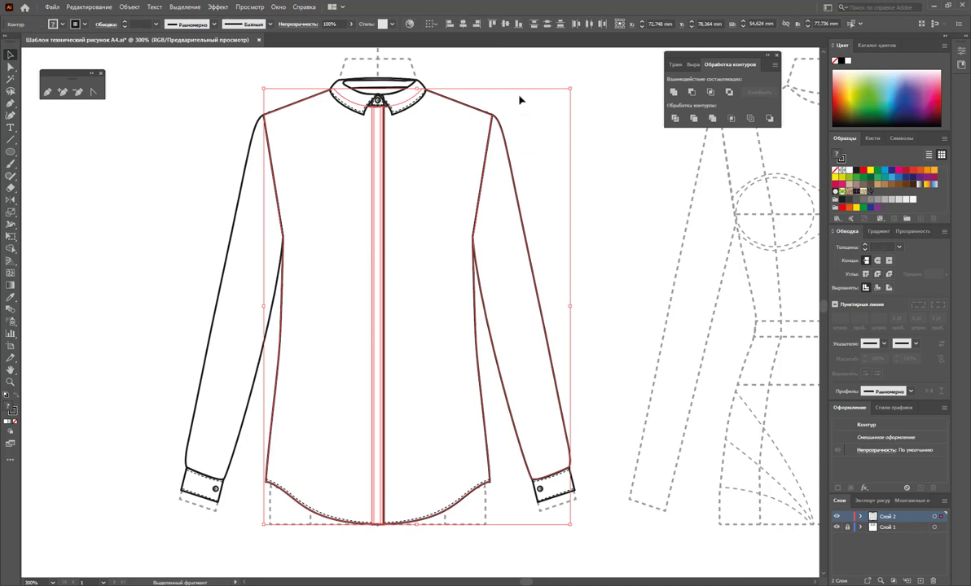
{"action": "left_click_drag", "start_coordinate": [518, 95], "coordinate": [454, 168]}
{"action": "left_click_drag", "start_coordinate": [589, 202], "coordinate": [334, 201]}
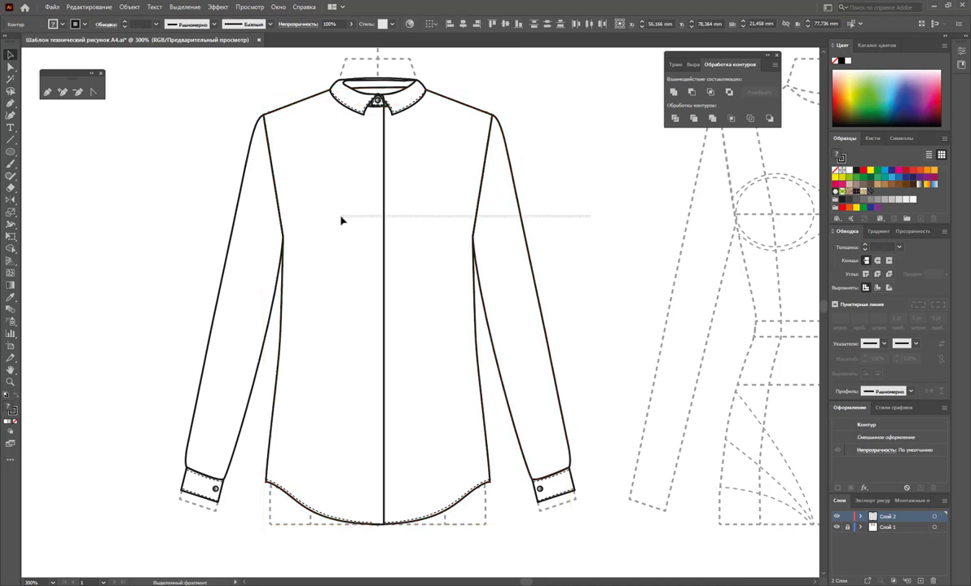
{"action": "left_click", "coordinate": [475, 163]}
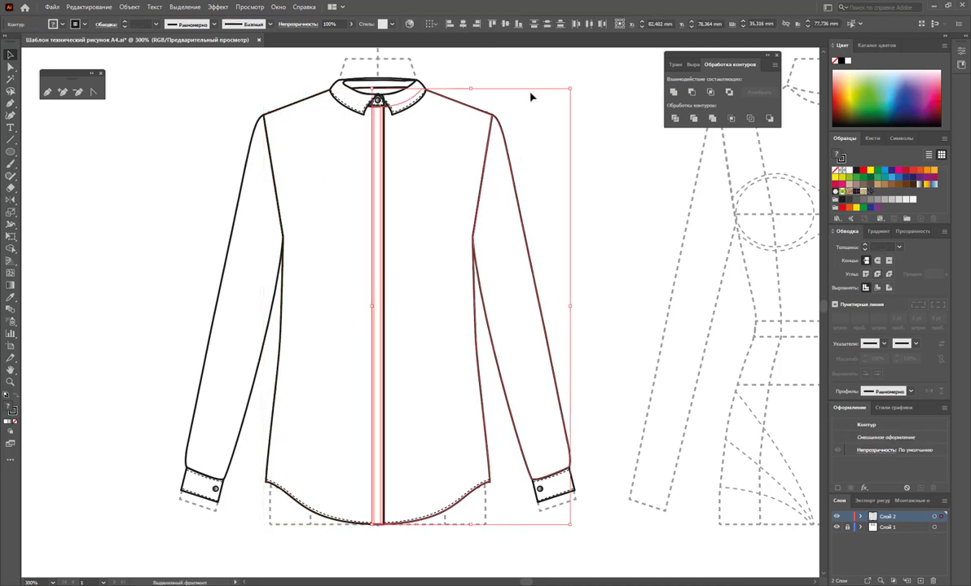
{"action": "left_click", "coordinate": [373, 206], "text": "shift"}
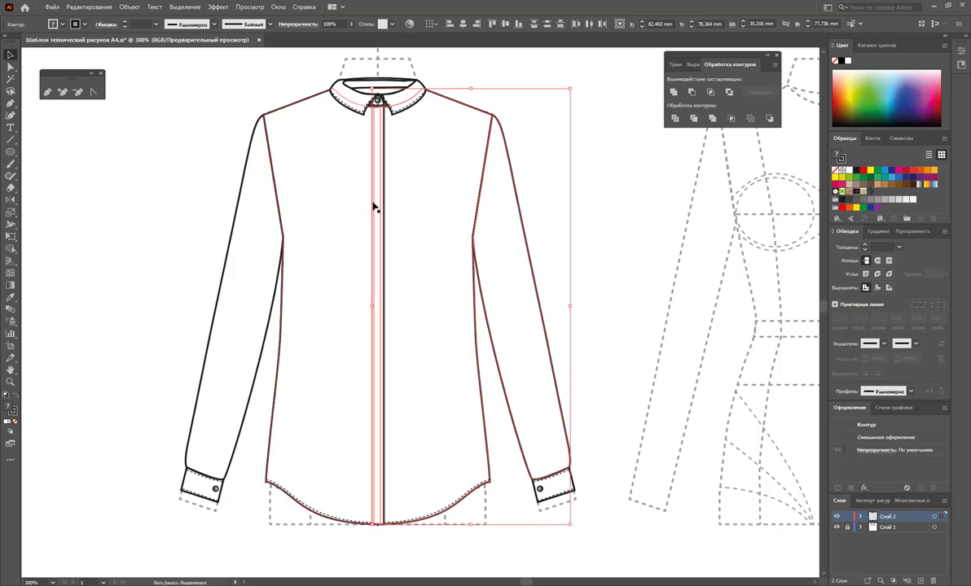
{"action": "left_click", "coordinate": [372, 209], "text": "shift"}
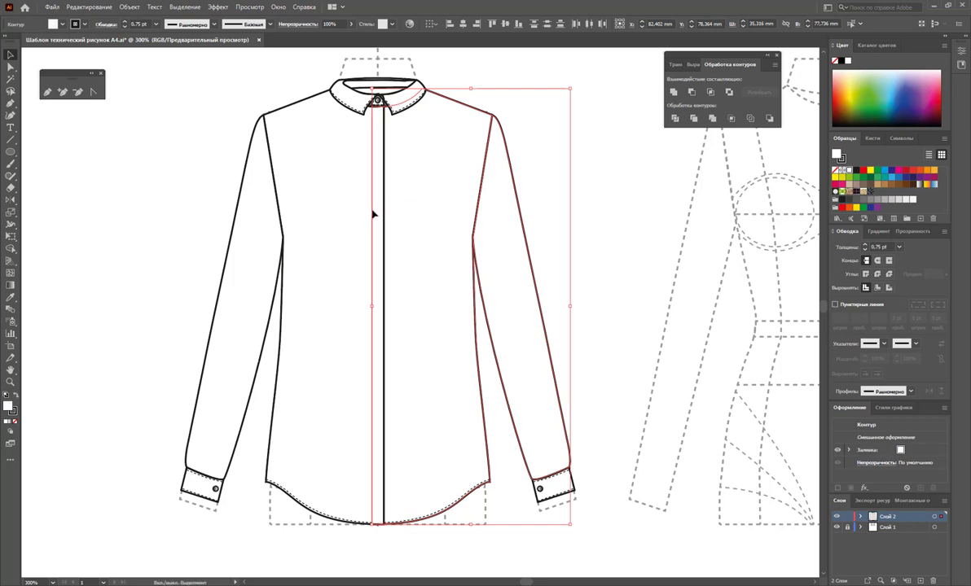
{"action": "right_click", "coordinate": [432, 207]}
{"action": "mouse_move", "coordinate": [462, 360]}
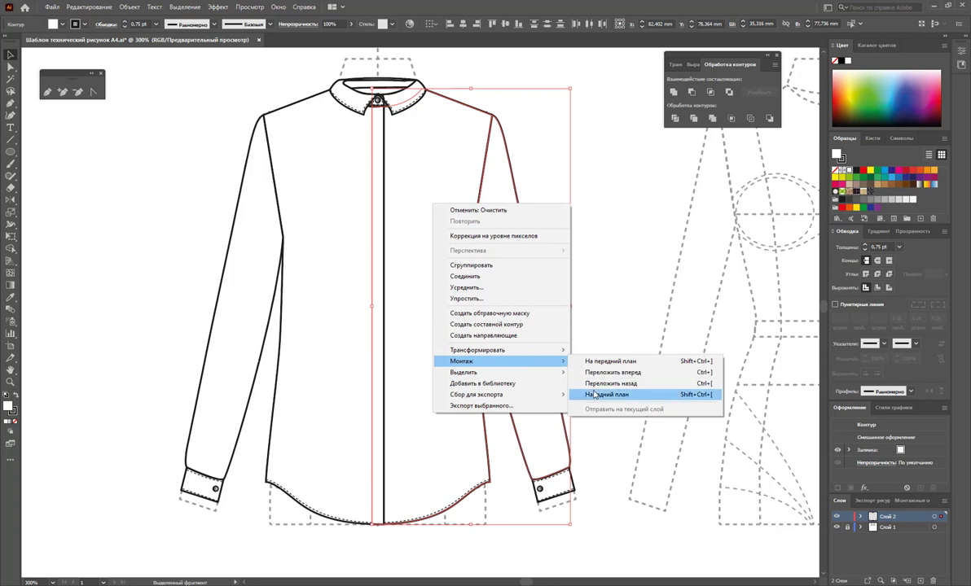
{"action": "left_click", "coordinate": [593, 395]}
Bring the left placket edge line to show in front of the left half.
{"action": "left_click", "coordinate": [358, 277]}
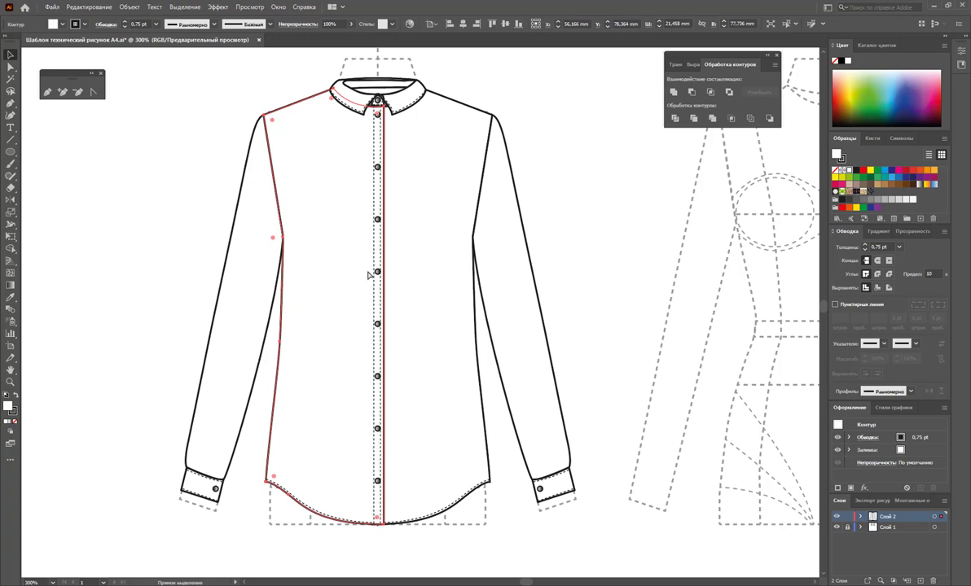
{"action": "key", "text": "ctrl+d"}
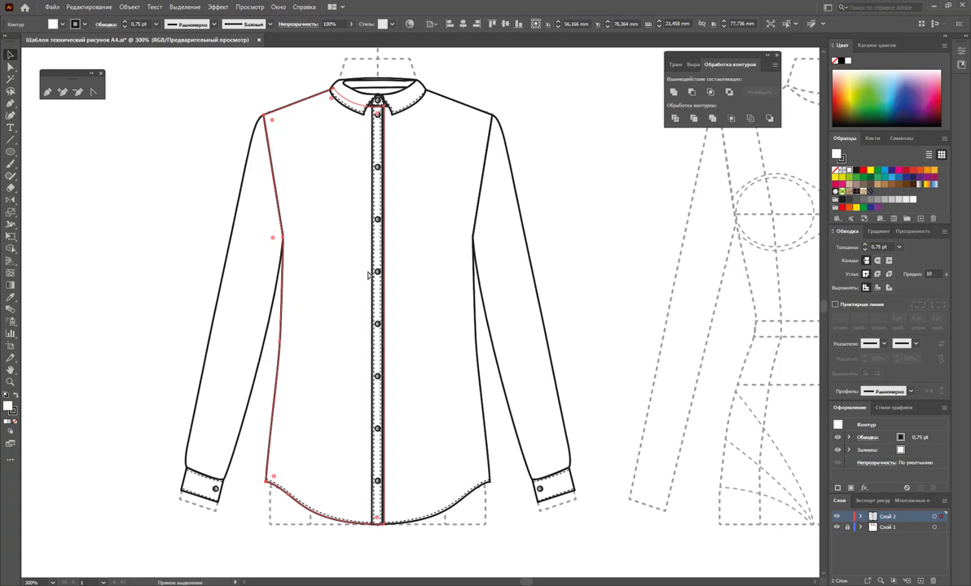
{"action": "key", "text": "v"}
{"action": "left_click", "coordinate": [668, 175]}
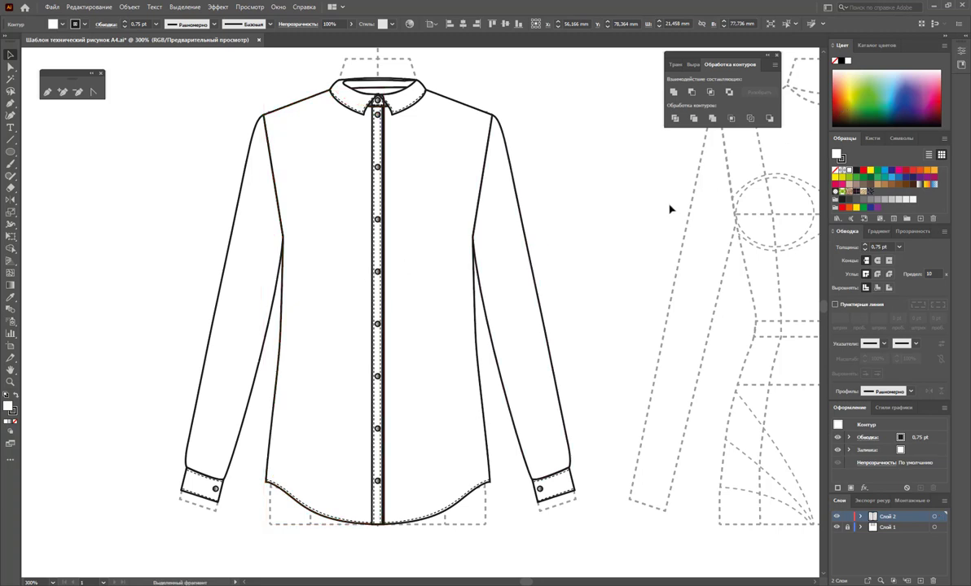
Undo the accidental change to the front panel and clear the selection.
{"action": "left_click", "coordinate": [377, 275]}
{"action": "key", "text": "Delete"}
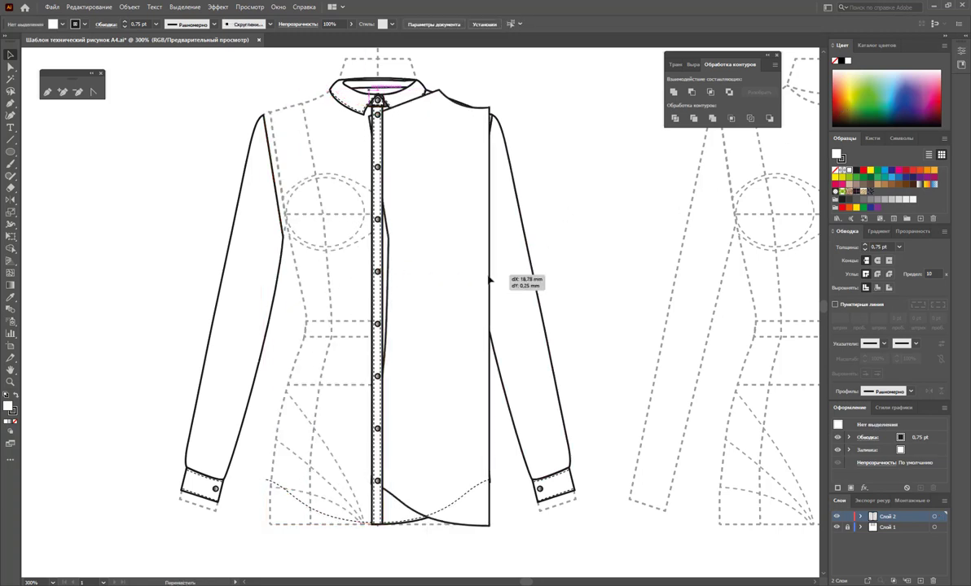
{"action": "left_click", "coordinate": [489, 280]}
{"action": "key", "text": "ctrl+z"}
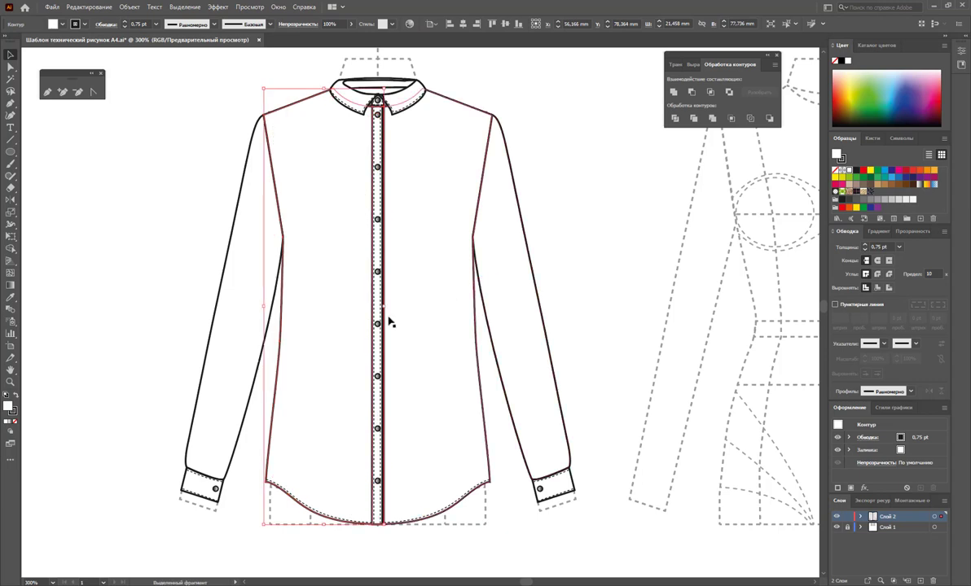
{"action": "left_click_drag", "start_coordinate": [379, 306], "coordinate": [377, 306]}
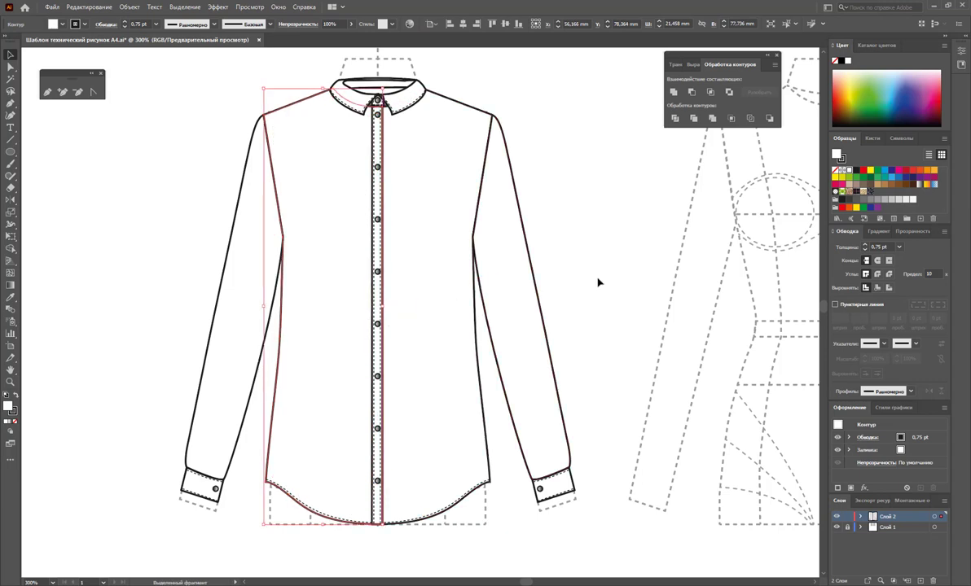
{"action": "left_click", "coordinate": [598, 282]}
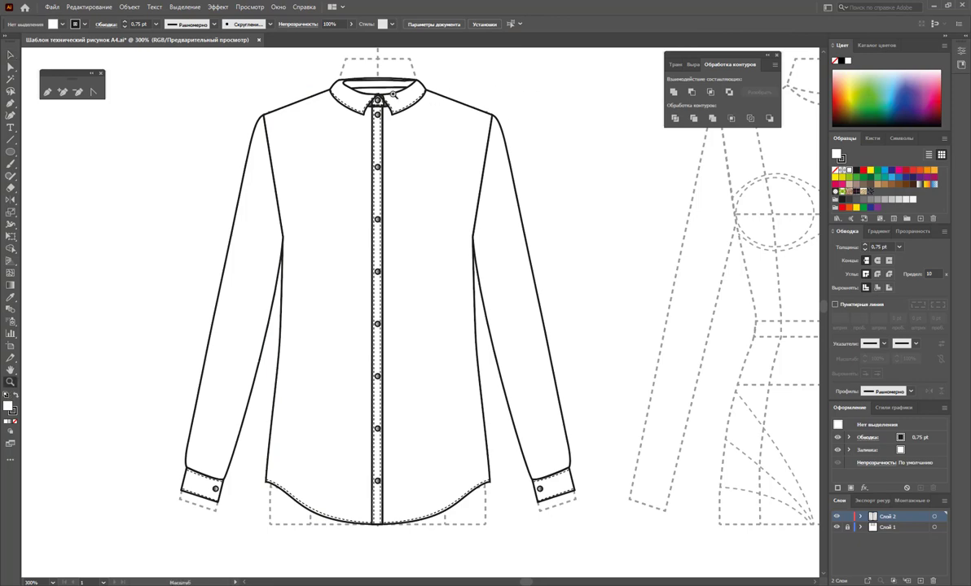
Adjust both collar inner points toward the centre and nudge the left collar stitching.
{"action": "left_click_drag", "start_coordinate": [393, 95], "coordinate": [518, 264]}
{"action": "left_click_drag", "start_coordinate": [360, 107], "coordinate": [448, 236]}
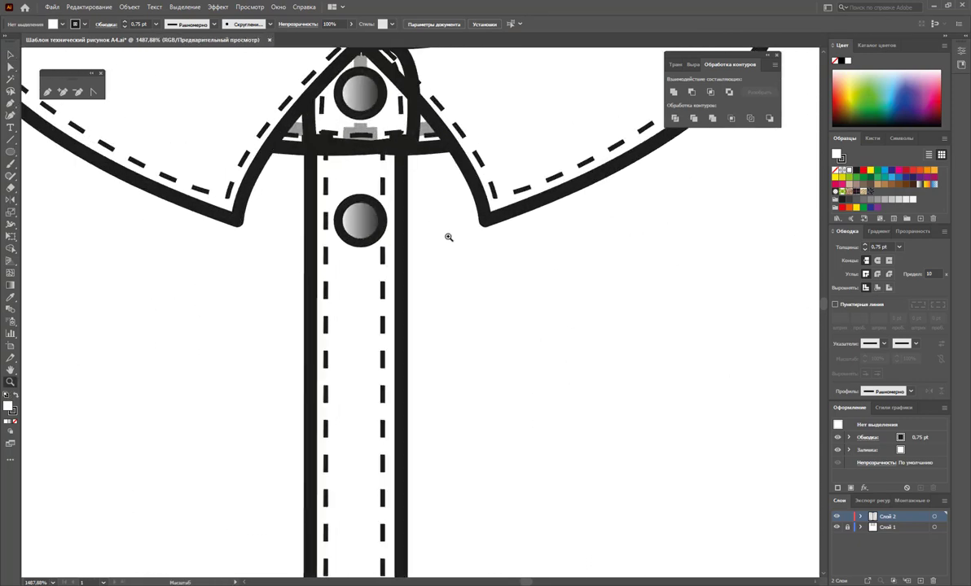
{"action": "scroll", "coordinate": [423, 204], "scroll_direction": "up", "scroll_amount": 3}
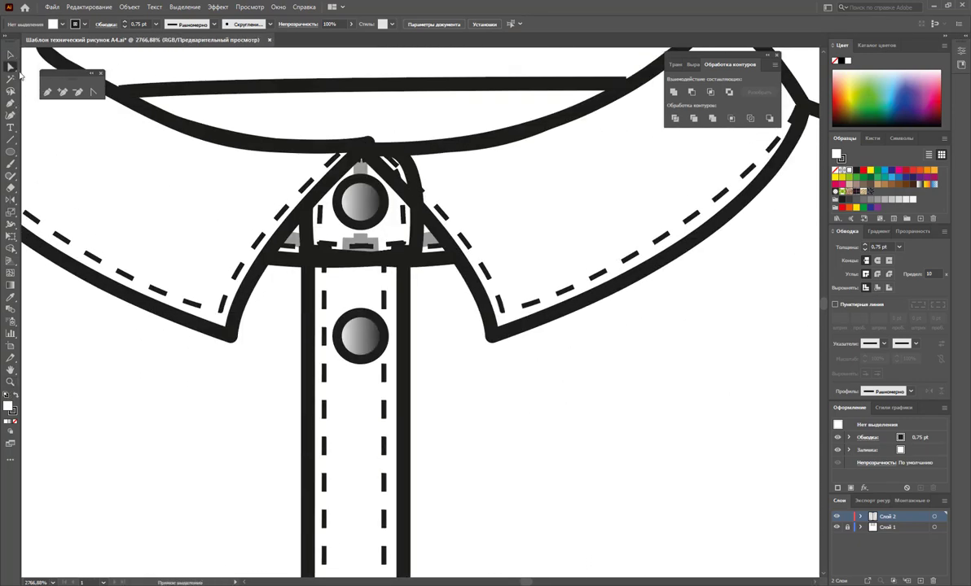
{"action": "left_click_drag", "start_coordinate": [368, 146], "coordinate": [348, 153]}
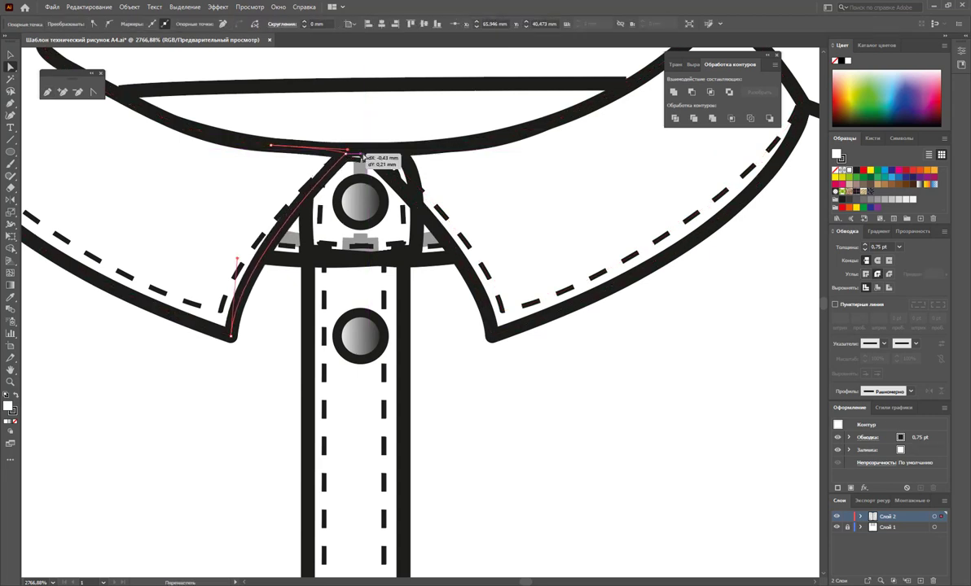
{"action": "left_click", "coordinate": [356, 145]}
{"action": "left_click_drag", "start_coordinate": [357, 146], "coordinate": [393, 154]}
{"action": "left_click", "coordinate": [425, 195]}
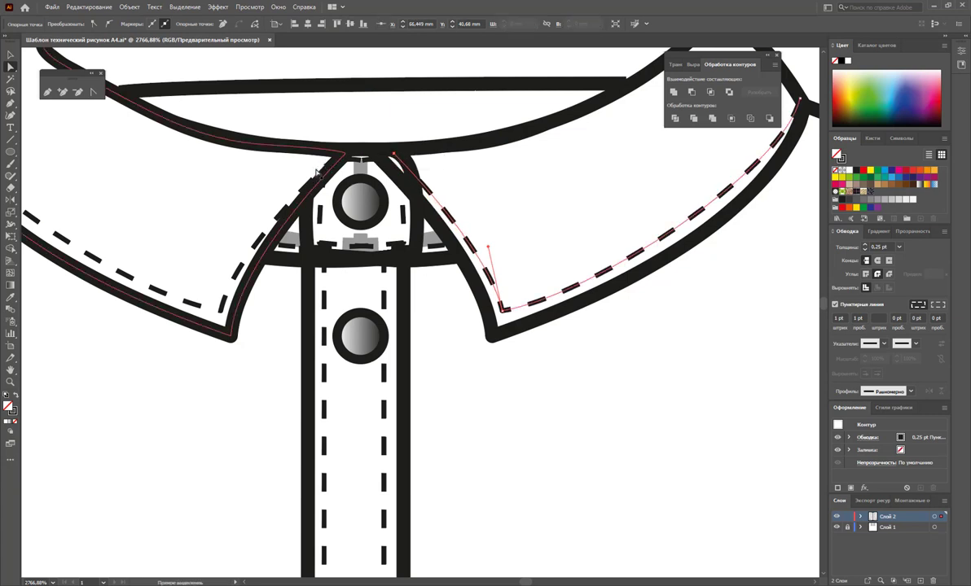
{"action": "left_click", "coordinate": [338, 157]}
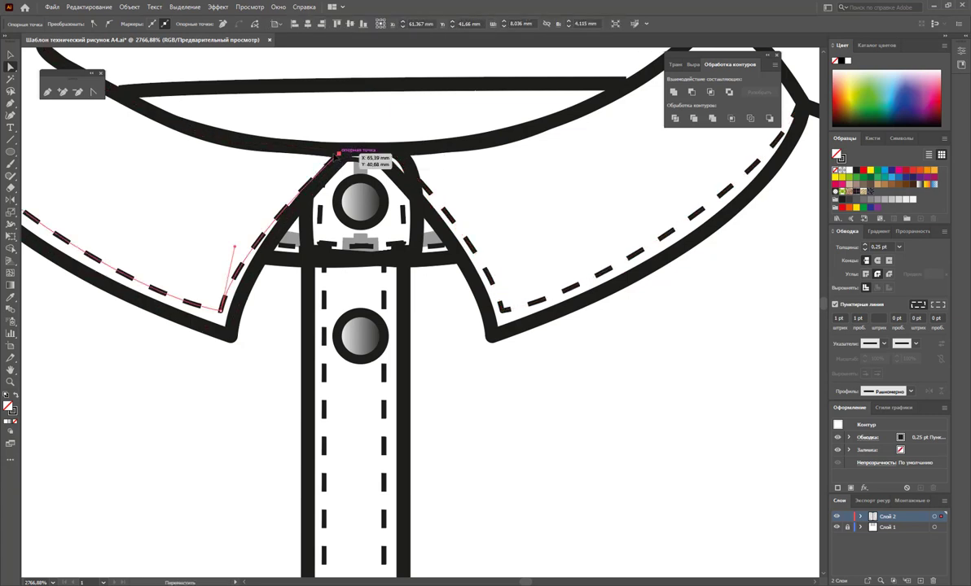
{"action": "left_click_drag", "start_coordinate": [339, 154], "coordinate": [326, 154]}
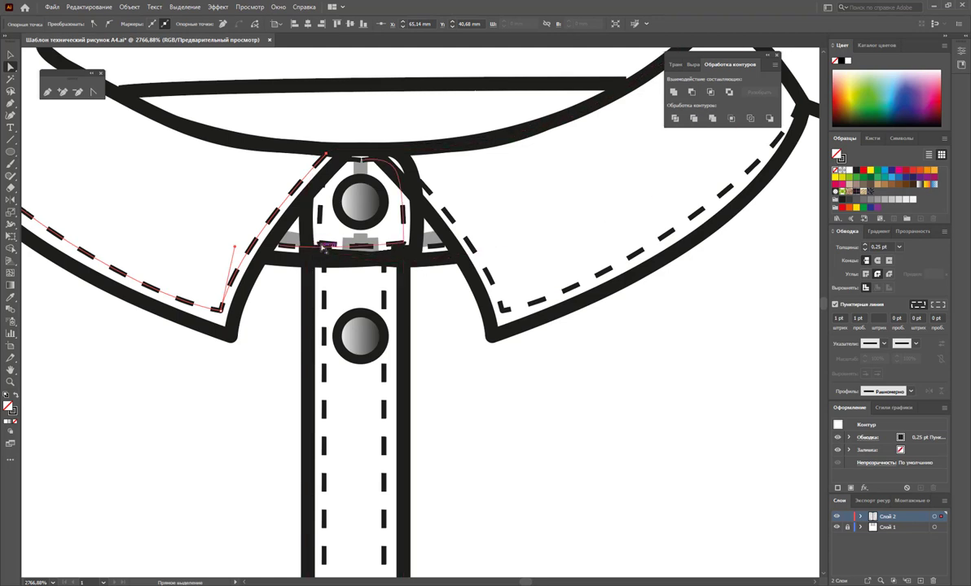
Fill the collar stand outline with white.
{"action": "left_click", "coordinate": [421, 239]}
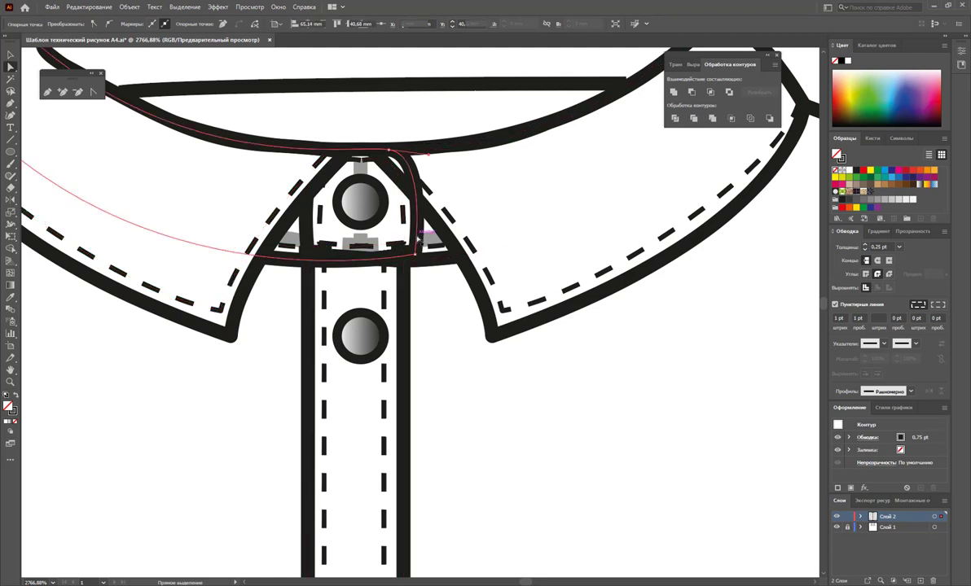
{"action": "left_click", "coordinate": [844, 171]}
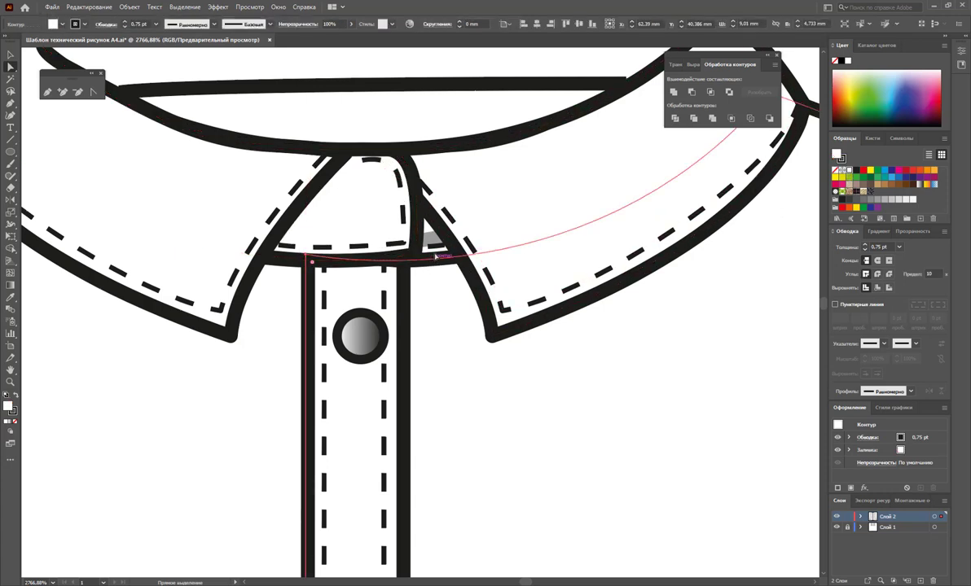
{"action": "left_click", "coordinate": [306, 273]}
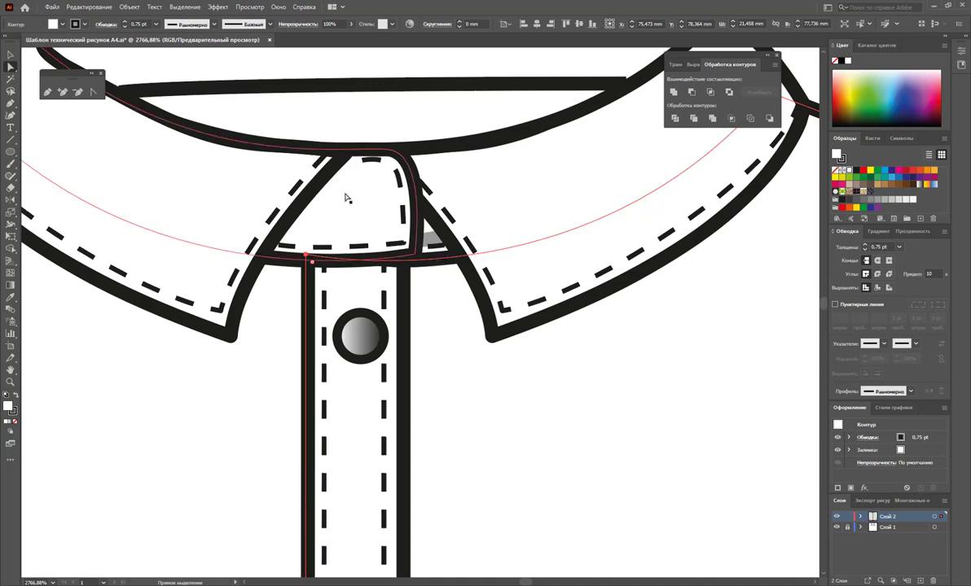
{"action": "left_click", "coordinate": [350, 199]}
{"action": "left_click", "coordinate": [11, 54]}
Bring the top button circle to the front over the collar stand.
{"action": "scroll", "coordinate": [332, 113], "scroll_direction": "up", "scroll_amount": 1}
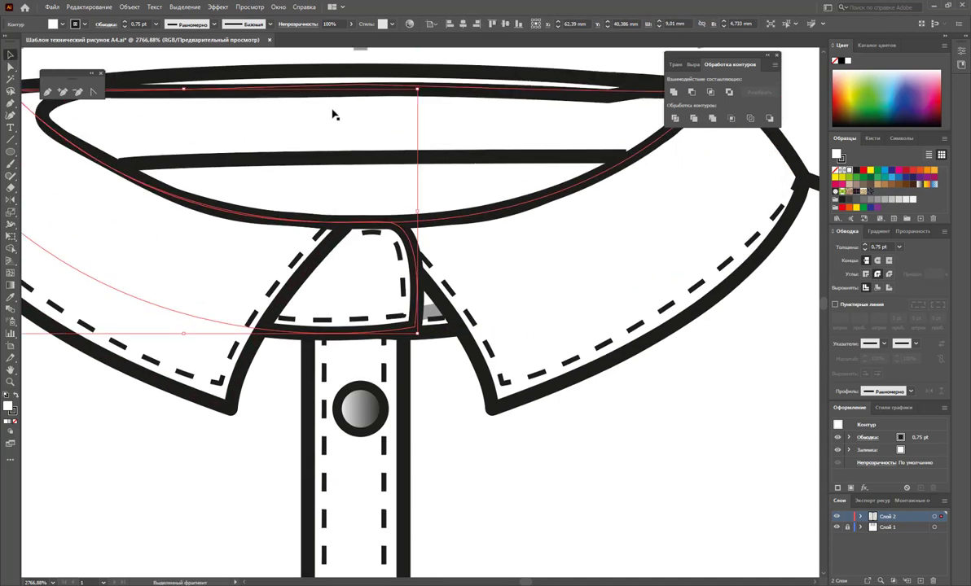
{"action": "scroll", "coordinate": [383, 116], "scroll_direction": "up", "scroll_amount": 3}
{"action": "key", "text": "ctrl+a"}
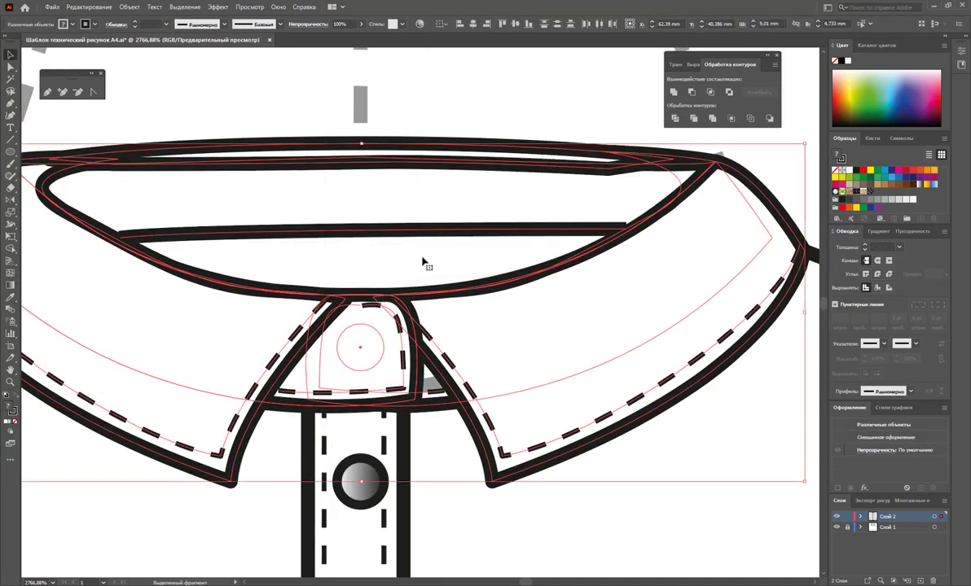
{"action": "left_click", "coordinate": [360, 347]}
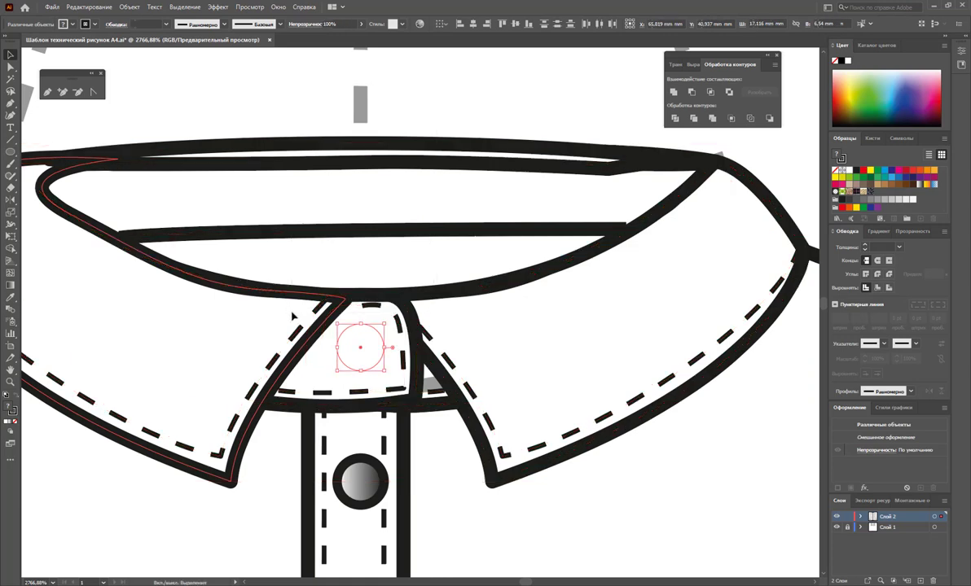
{"action": "right_click", "coordinate": [377, 346]}
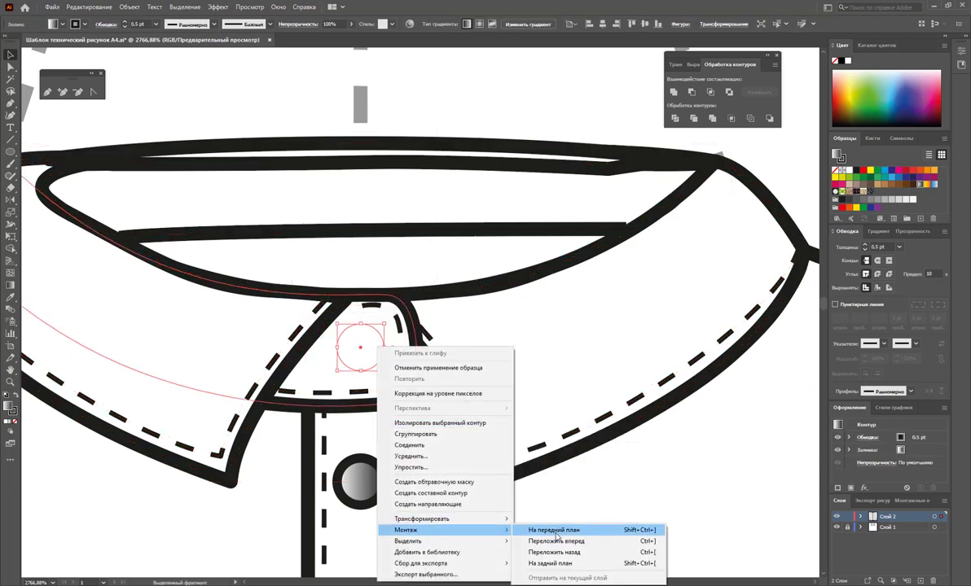
{"action": "left_click", "coordinate": [562, 530]}
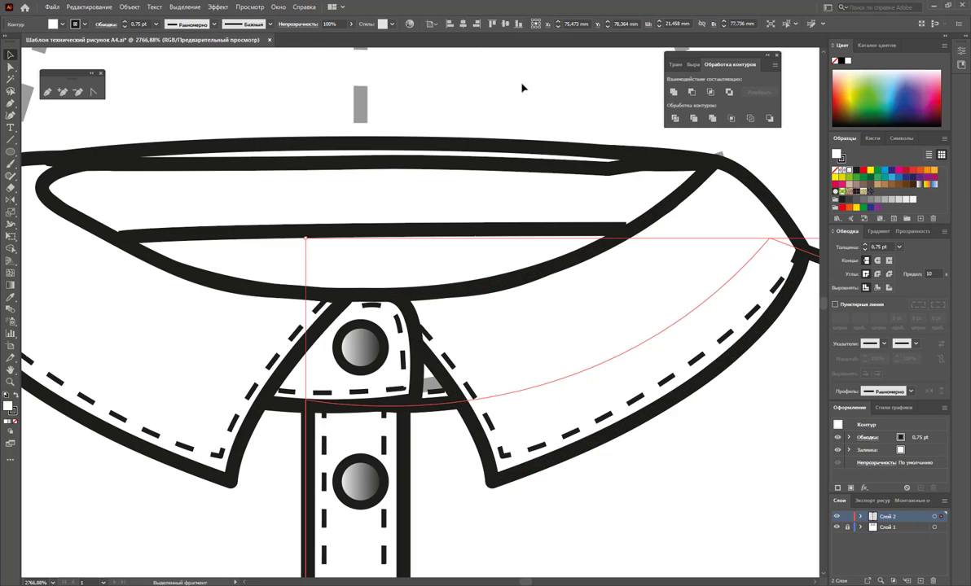
{"action": "left_click", "coordinate": [484, 86]}
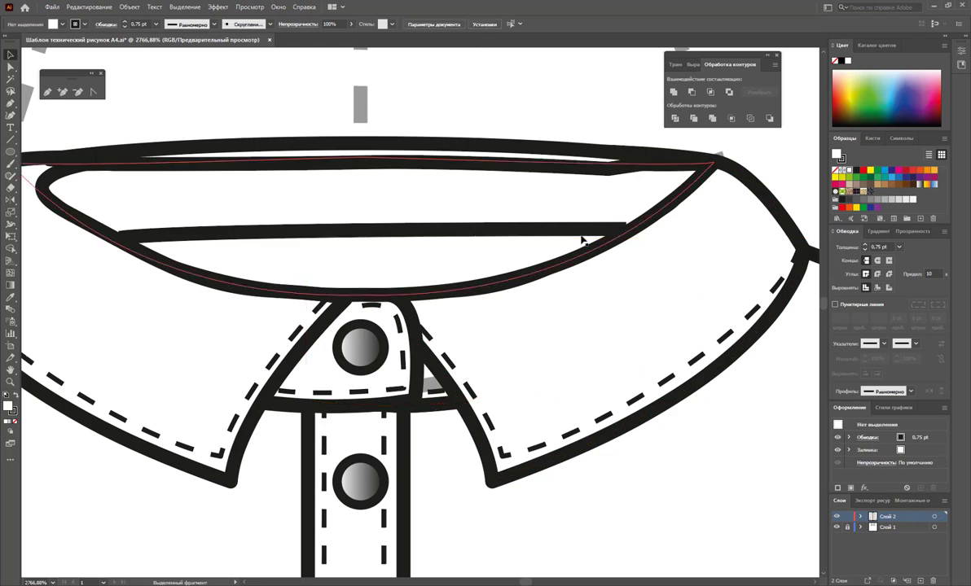
Zoom out to view the whole shirt and template.
{"action": "key", "text": "z"}
{"action": "left_click", "coordinate": [411, 427], "text": "alt"}
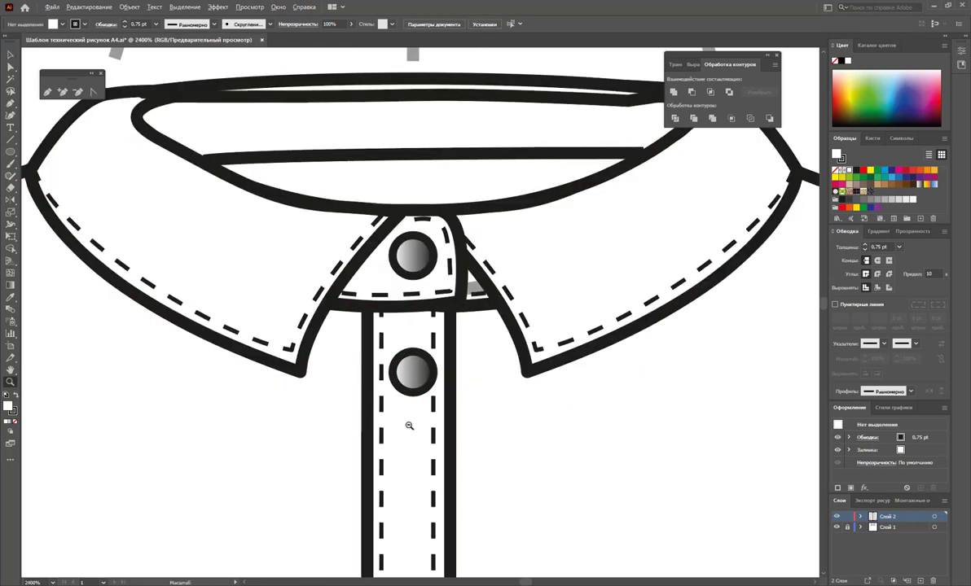
{"action": "left_click", "coordinate": [466, 417], "text": "alt"}
{"action": "left_click", "coordinate": [464, 397], "text": "alt"}
{"action": "left_click", "coordinate": [433, 371], "text": "alt"}
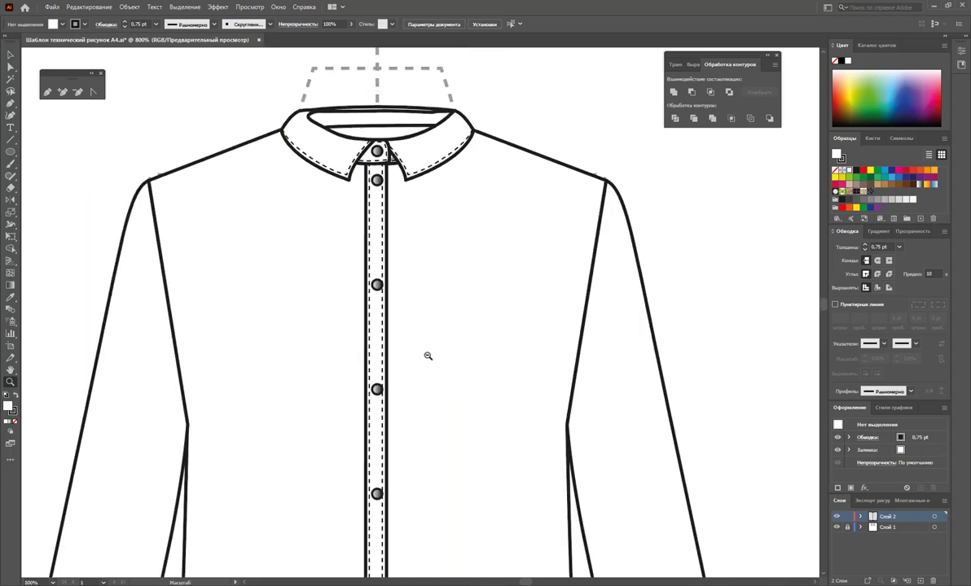
{"action": "left_click", "coordinate": [422, 352], "text": "alt"}
{"action": "left_click", "coordinate": [436, 370], "text": "alt"}
{"action": "left_click", "coordinate": [443, 378], "text": "alt"}
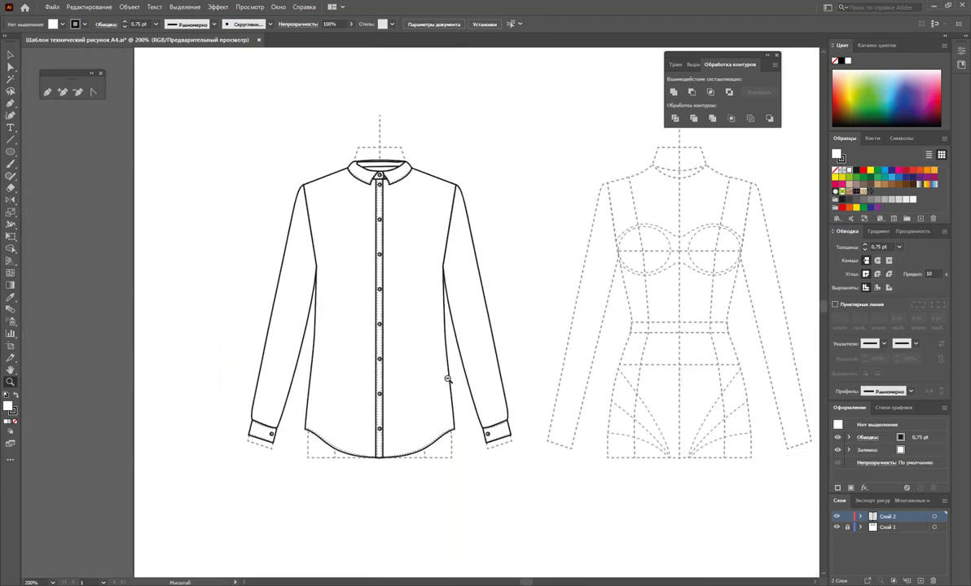
Pull the right collar tip down and outward, reshaping its outline and stitch line.
{"action": "mouse_move", "coordinate": [395, 238]}
{"action": "left_mouse_down"}
{"action": "mouse_move", "coordinate": [418, 223]}
{"action": "mouse_move", "coordinate": [397, 184]}
{"action": "mouse_move", "coordinate": [427, 295]}
{"action": "mouse_move", "coordinate": [452, 314]}
{"action": "mouse_move", "coordinate": [45, 82]}
{"action": "left_mouse_up"}
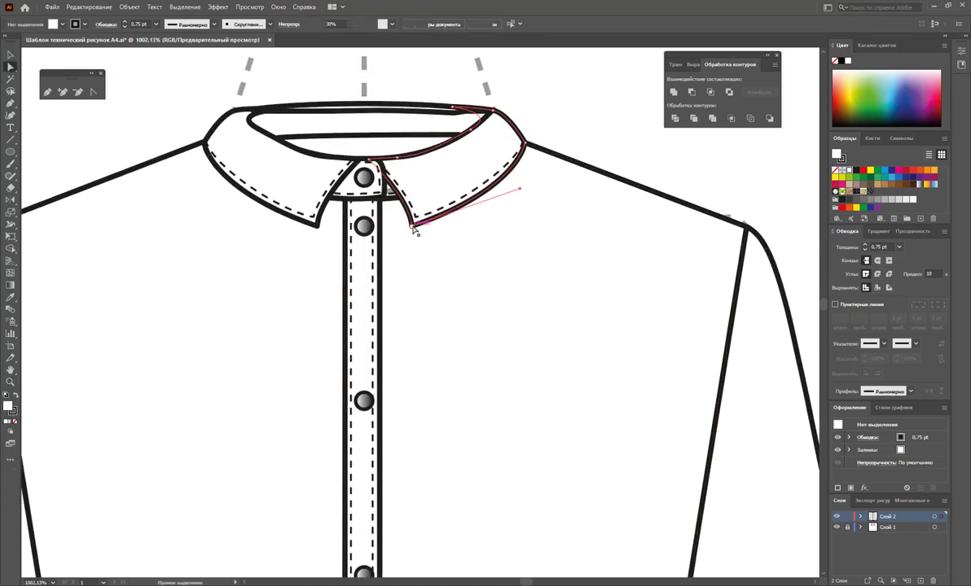
{"action": "mouse_move", "coordinate": [414, 230]}
{"action": "left_mouse_down"}
{"action": "mouse_move", "coordinate": [431, 238]}
{"action": "mouse_move", "coordinate": [409, 207]}
{"action": "left_mouse_up"}
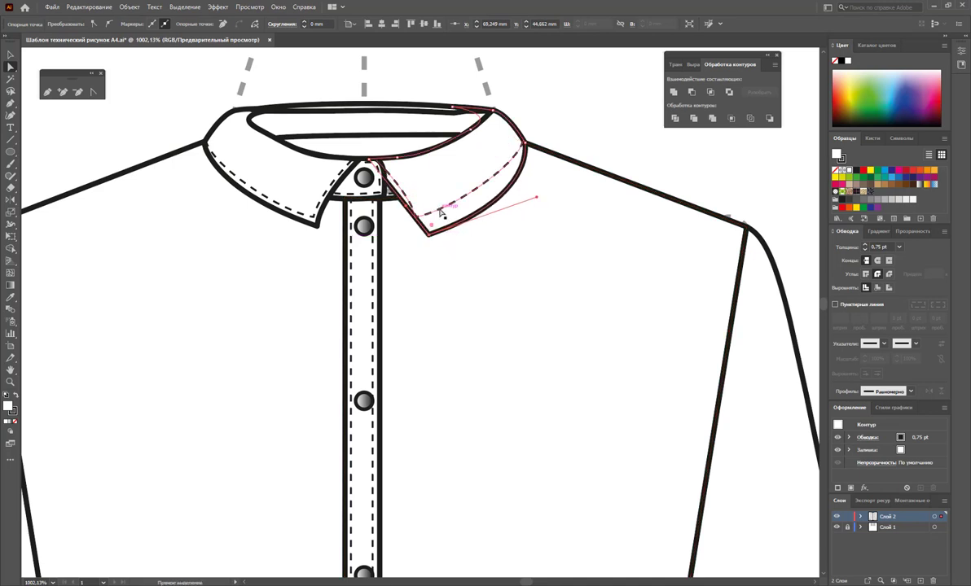
{"action": "left_click", "coordinate": [417, 216]}
{"action": "mouse_move", "coordinate": [417, 218]}
{"action": "left_mouse_down"}
{"action": "mouse_move", "coordinate": [430, 233]}
{"action": "mouse_move", "coordinate": [433, 217]}
{"action": "left_mouse_up"}
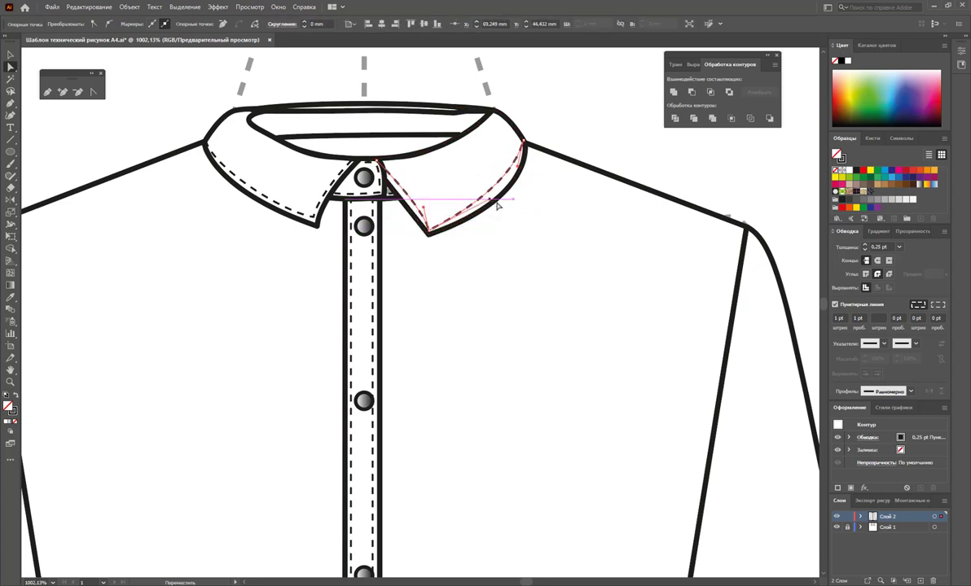
{"action": "mouse_move", "coordinate": [491, 205]}
{"action": "left_mouse_down"}
{"action": "mouse_move", "coordinate": [537, 200]}
{"action": "mouse_move", "coordinate": [536, 187]}
{"action": "left_mouse_up"}
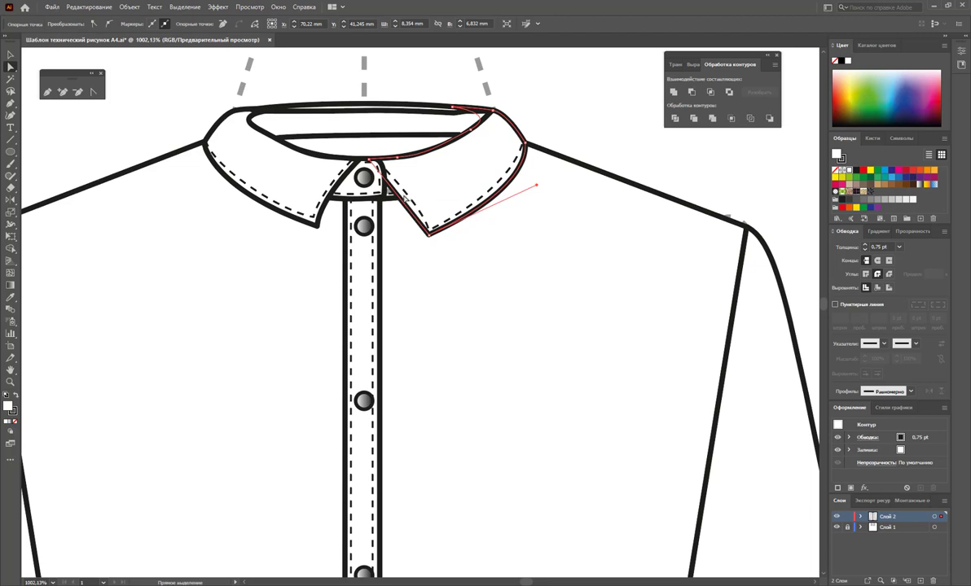
Give the right collar path the dashed 0.25 pt stitch style and move the stitch corner inside the tip.
{"action": "key", "text": "i"}
{"action": "left_click", "coordinate": [397, 181]}
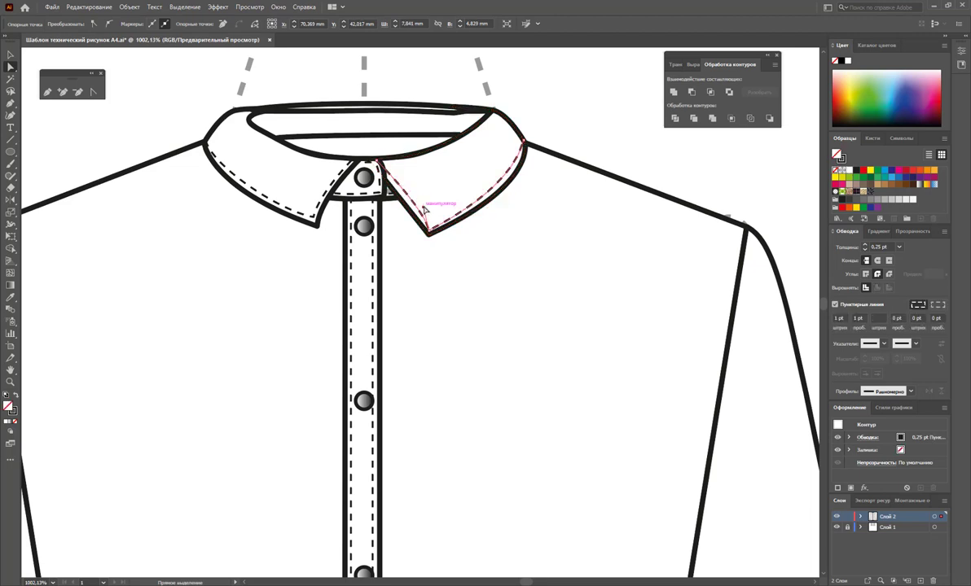
{"action": "left_click", "coordinate": [571, 104]}
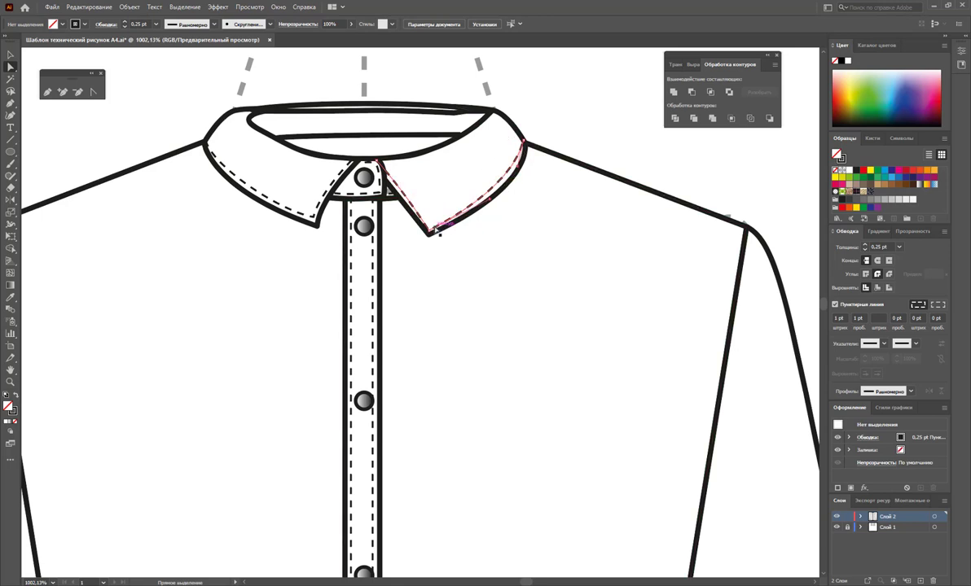
{"action": "left_click", "coordinate": [434, 235]}
{"action": "left_click_drag", "start_coordinate": [430, 231], "coordinate": [429, 230]}
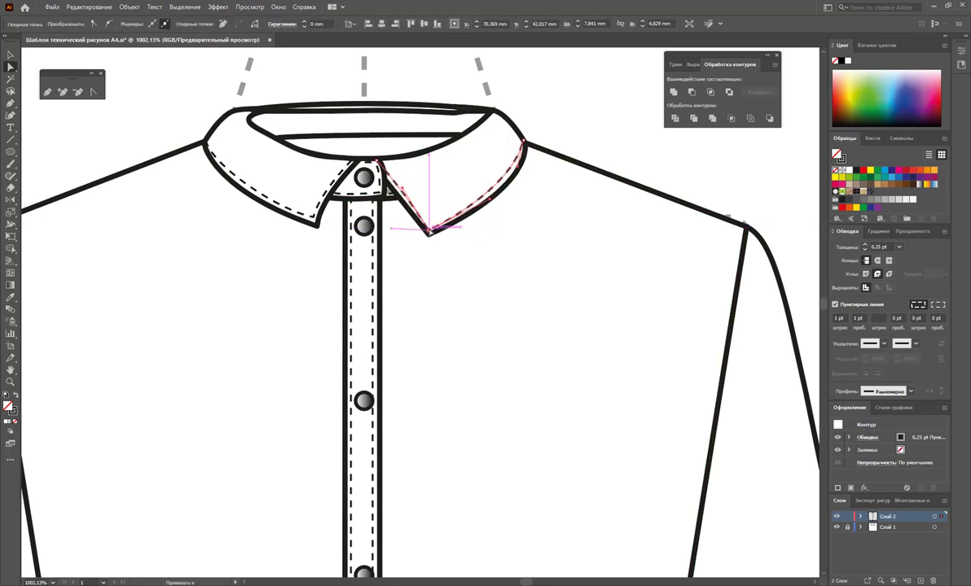
{"action": "left_click", "coordinate": [450, 302]}
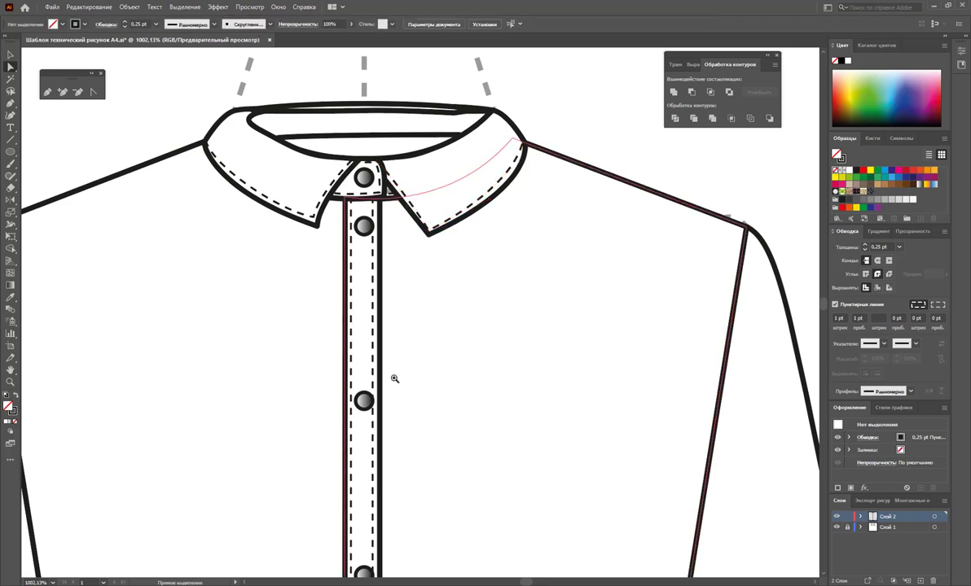
Refine the right collar tip anchor and the curve of its outer edge.
{"action": "left_click", "coordinate": [394, 379], "text": "alt"}
{"action": "left_click", "coordinate": [455, 320], "text": "alt"}
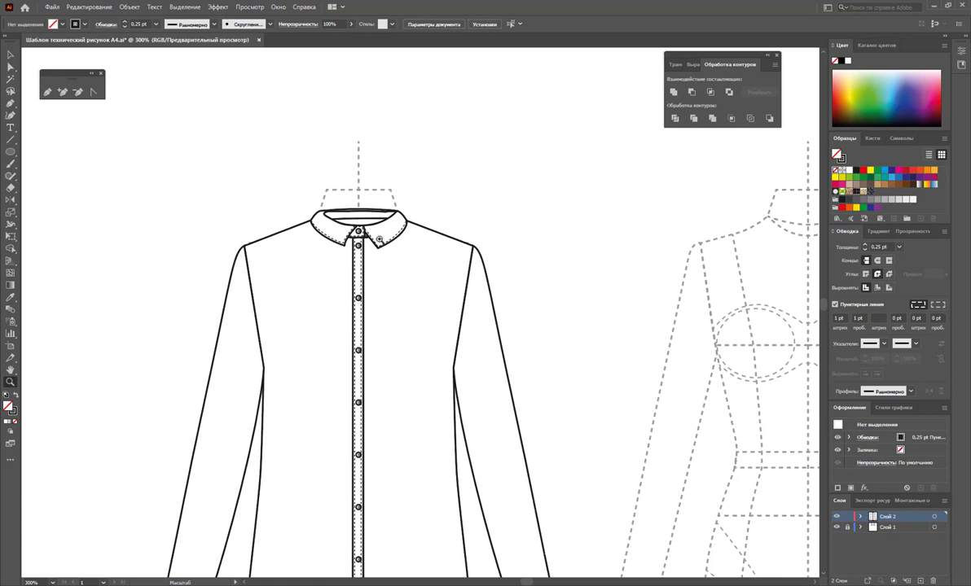
{"action": "left_click_drag", "start_coordinate": [379, 239], "coordinate": [619, 350]}
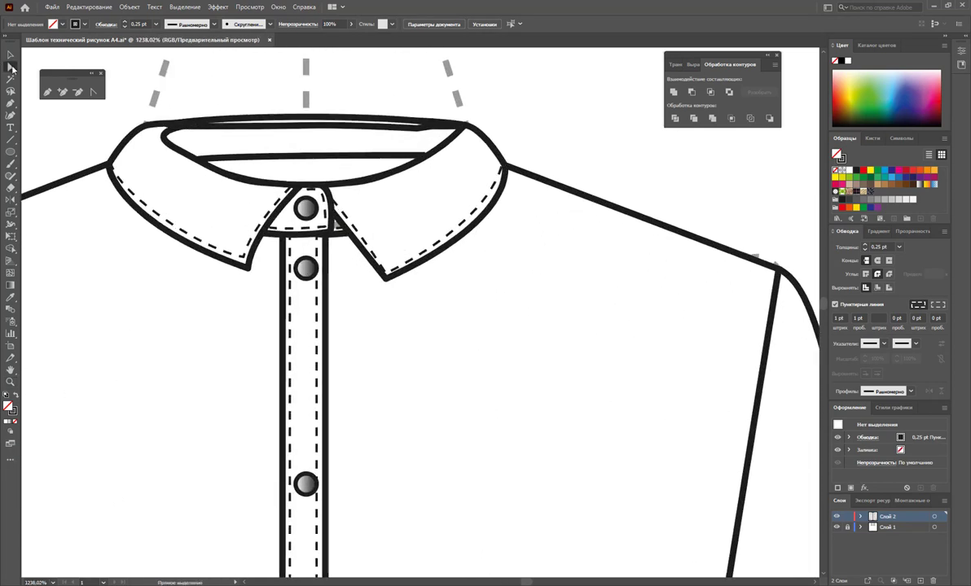
{"action": "left_click", "coordinate": [10, 67]}
{"action": "mouse_move", "coordinate": [386, 279]}
{"action": "left_mouse_down"}
{"action": "mouse_move", "coordinate": [393, 273]}
{"action": "mouse_move", "coordinate": [388, 280]}
{"action": "left_mouse_up"}
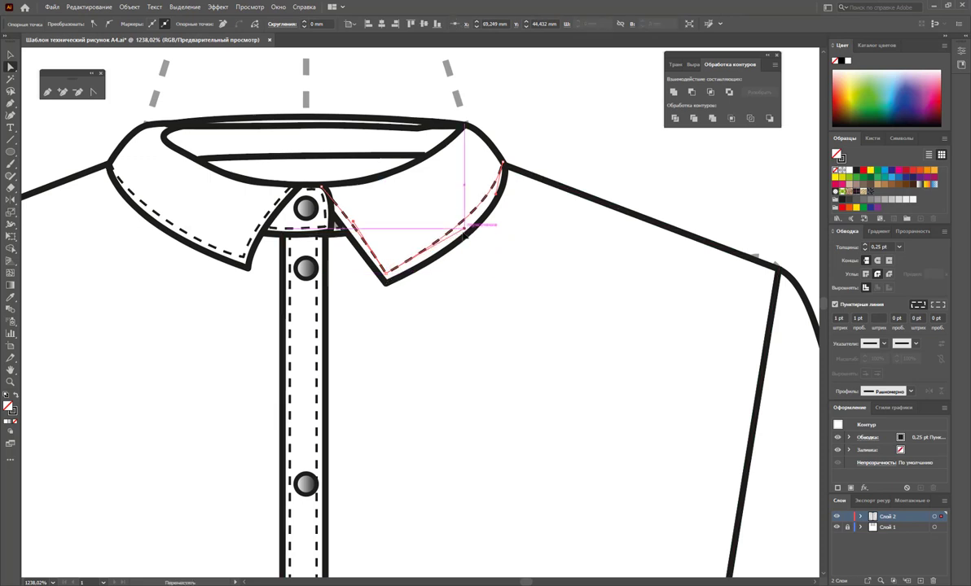
{"action": "left_click", "coordinate": [386, 281]}
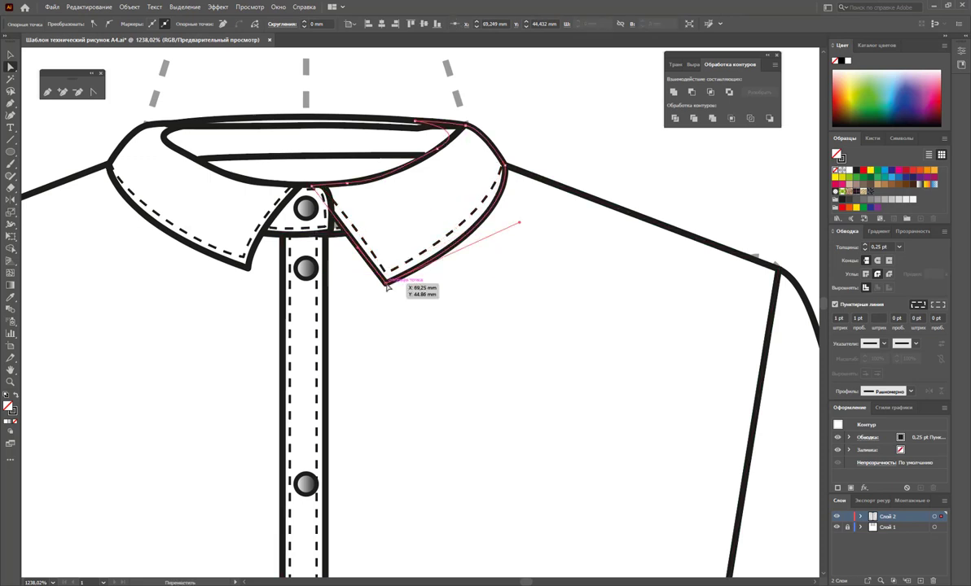
{"action": "left_click_drag", "start_coordinate": [525, 228], "coordinate": [526, 209]}
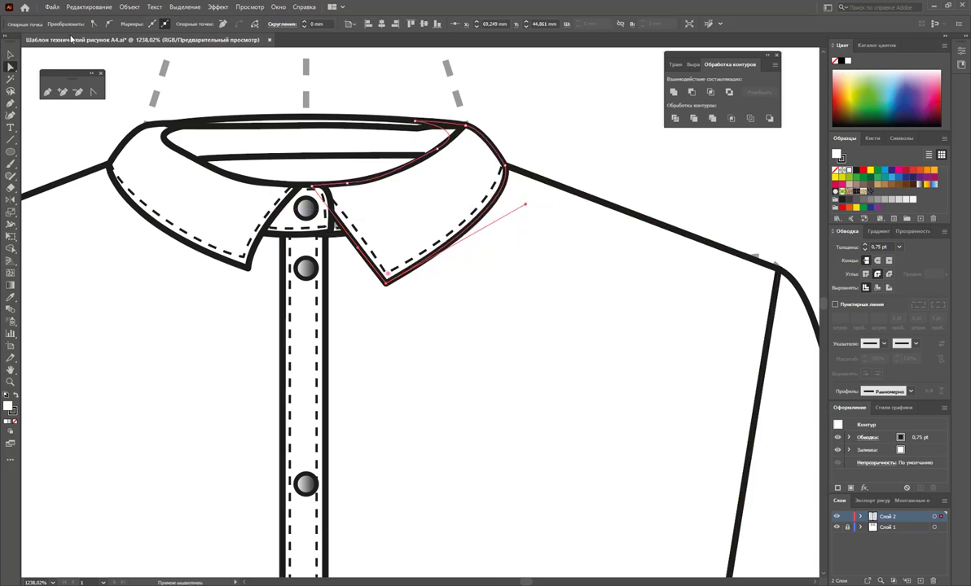
Select the left collar's dashed stitch line and outer outline.
{"action": "left_click", "coordinate": [13, 54]}
{"action": "left_click", "coordinate": [125, 62]}
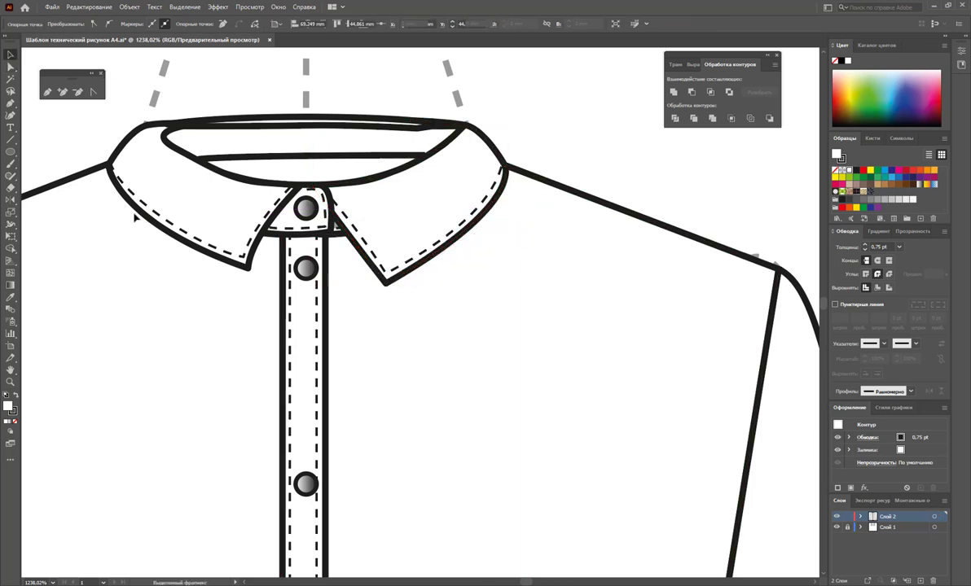
{"action": "left_click", "coordinate": [150, 214]}
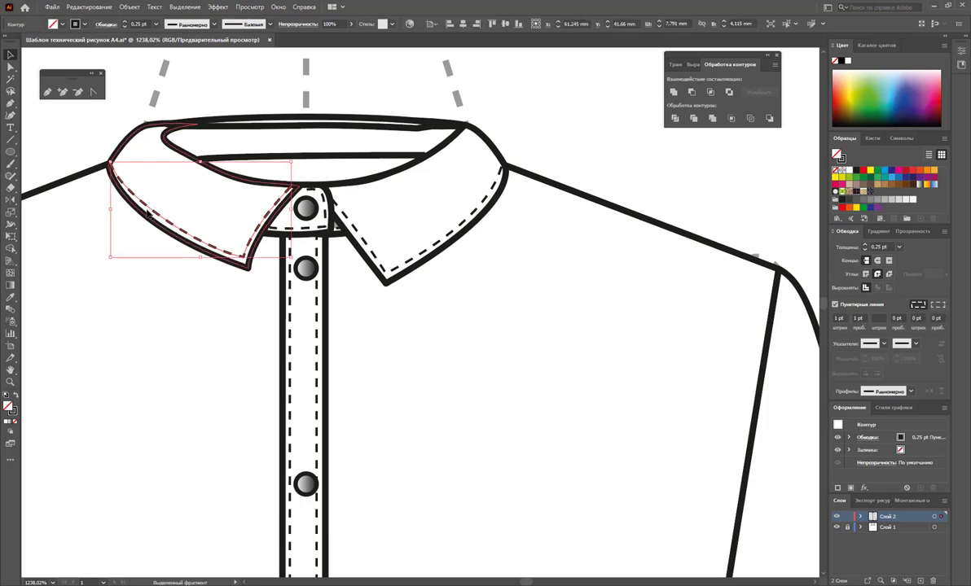
{"action": "left_click", "coordinate": [155, 215]}
Delete the left collar half and put a Reflect-mirrored copy of the right collar in its place.
{"action": "key", "text": "Delete"}
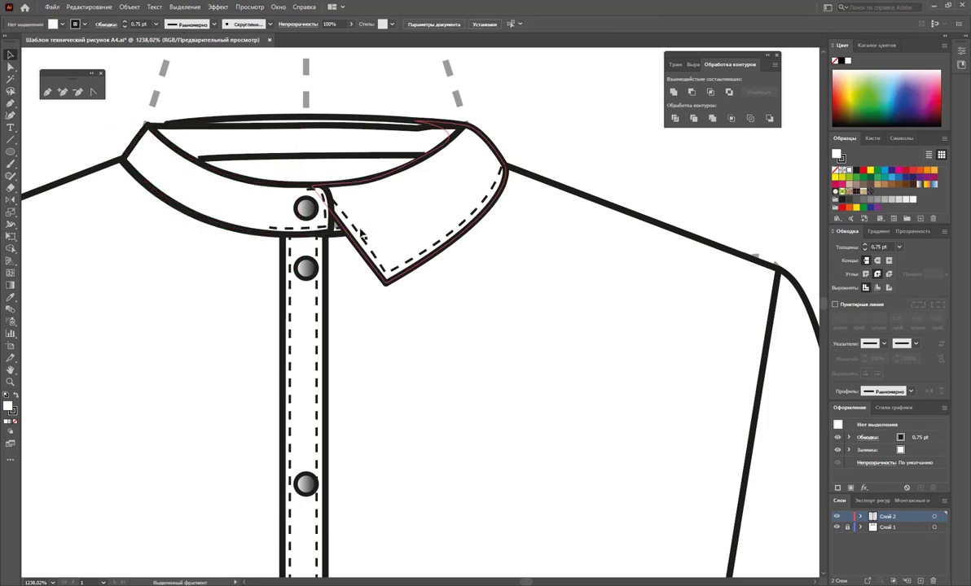
{"action": "left_click", "coordinate": [355, 249]}
{"action": "left_click", "coordinate": [360, 246], "text": "shift"}
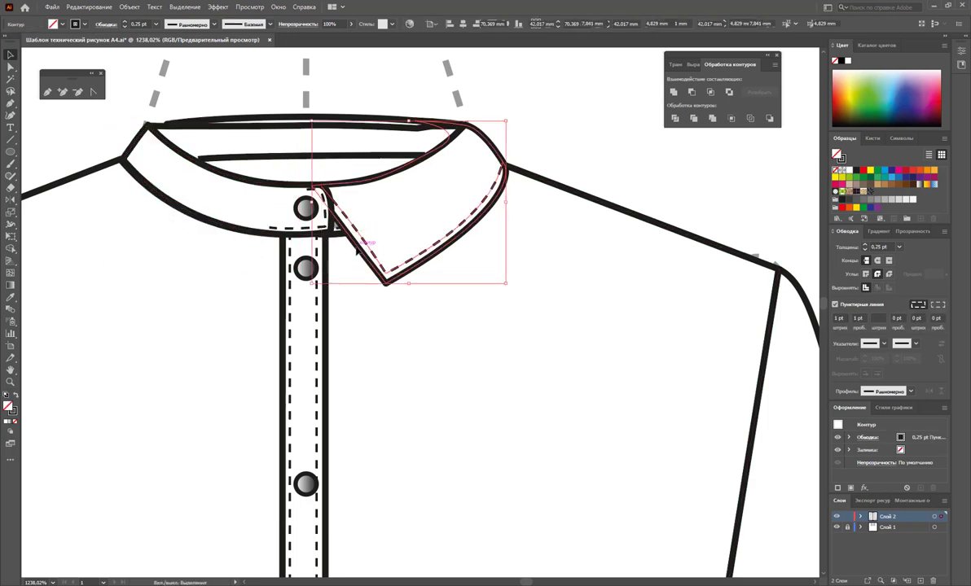
{"action": "left_click", "coordinate": [11, 200]}
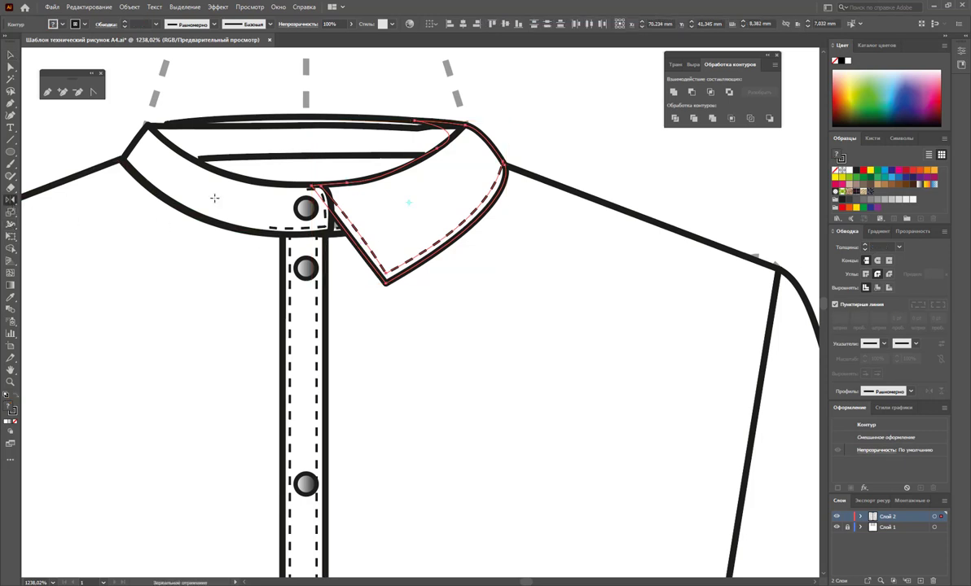
{"action": "left_click_drag", "start_coordinate": [307, 185], "coordinate": [186, 174]}
{"action": "left_click_drag", "start_coordinate": [233, 150], "coordinate": [98, 242]}
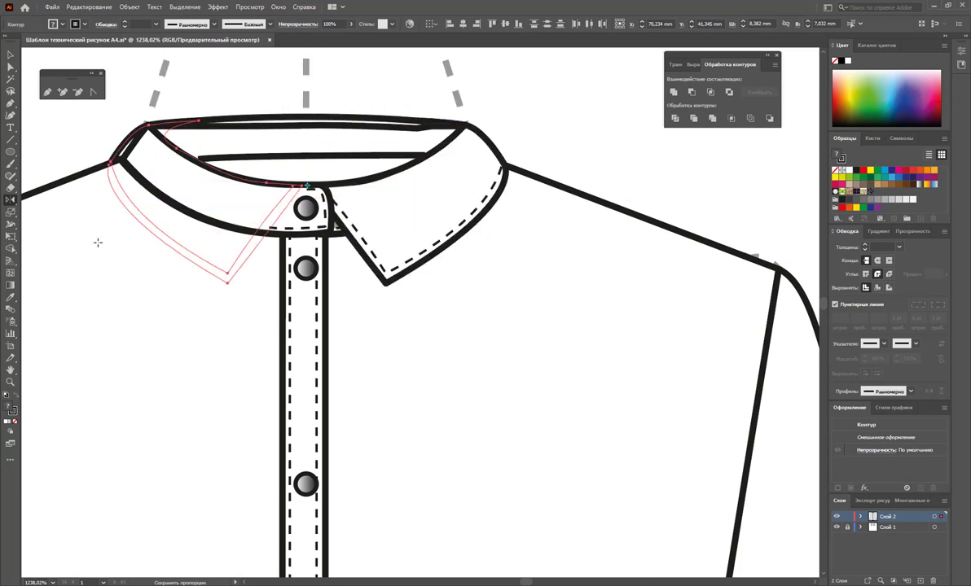
{"action": "left_click", "coordinate": [12, 54]}
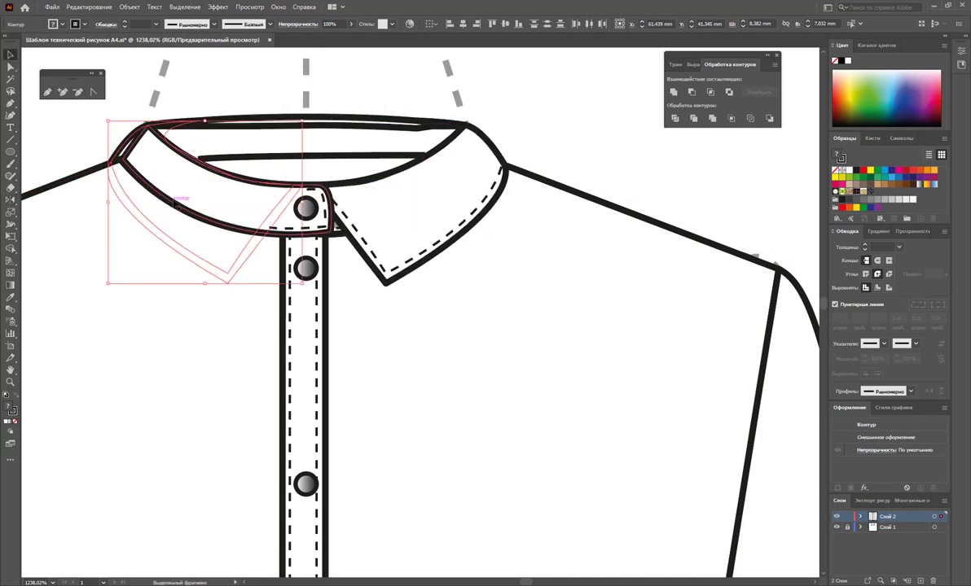
Bring the mirrored left collar in front of the placket and top button.
{"action": "right_click", "coordinate": [180, 211]}
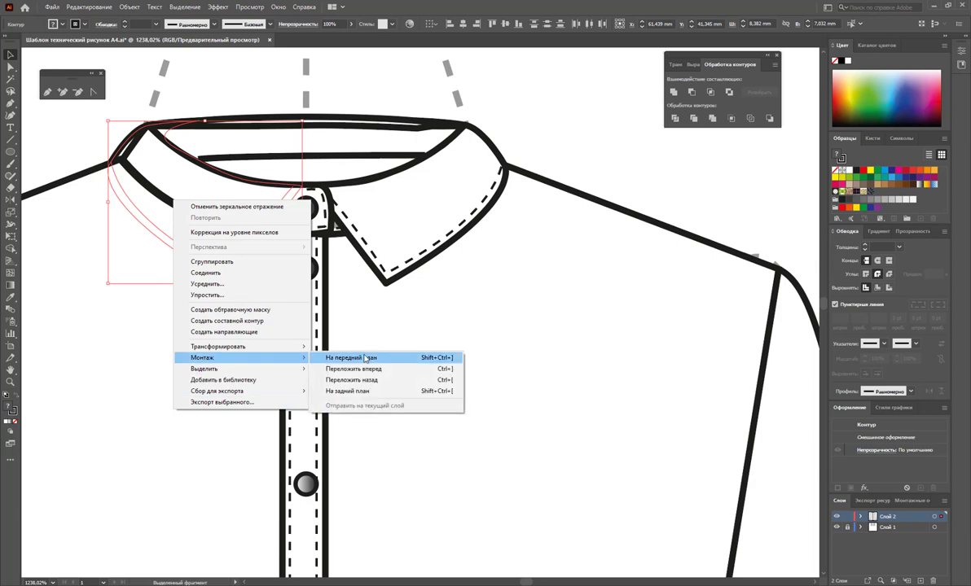
{"action": "left_click", "coordinate": [350, 359]}
{"action": "left_click", "coordinate": [603, 158]}
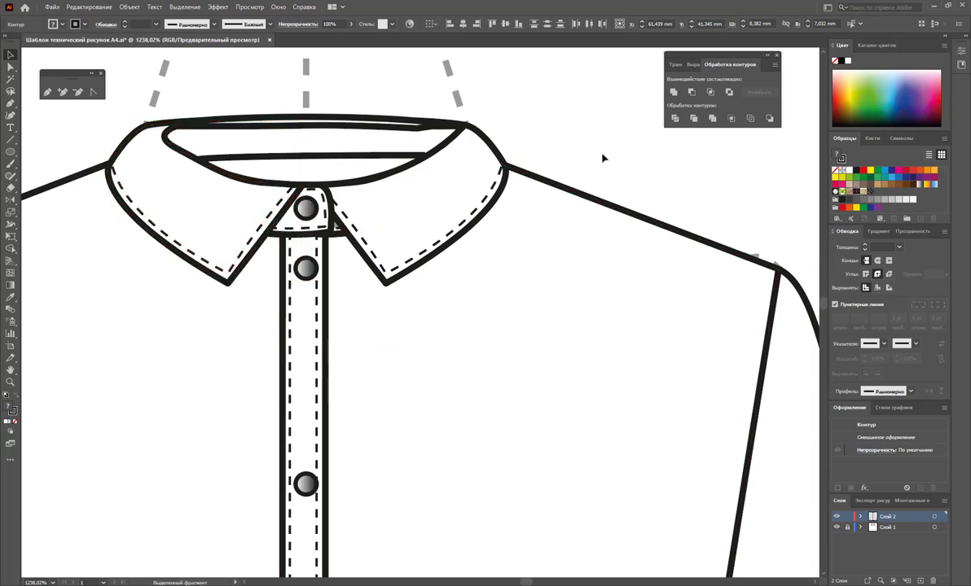
Move the top points of the right collar's stitch line and outline right to meet the neckline.
{"action": "left_click", "coordinate": [342, 211]}
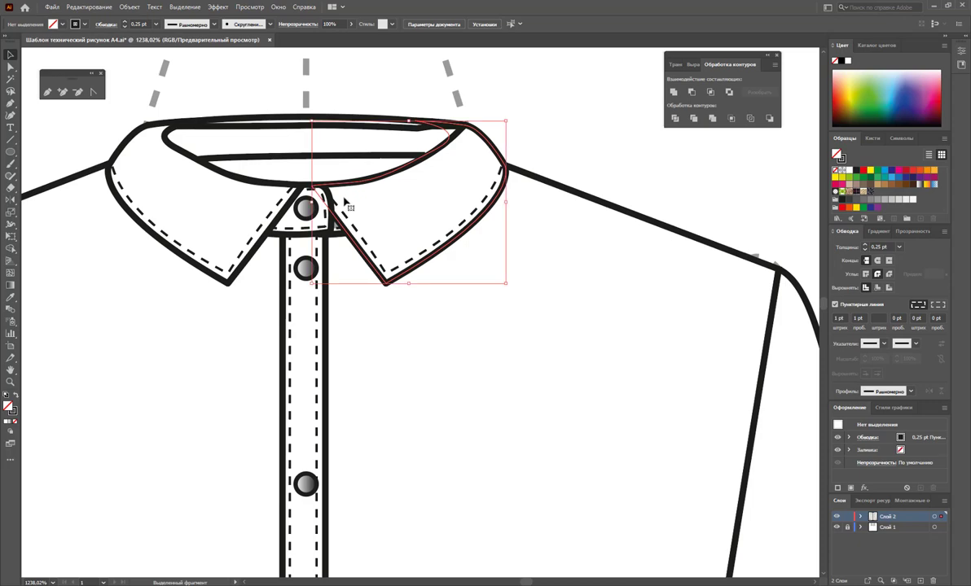
{"action": "left_click", "coordinate": [11, 381]}
{"action": "left_click", "coordinate": [309, 204]}
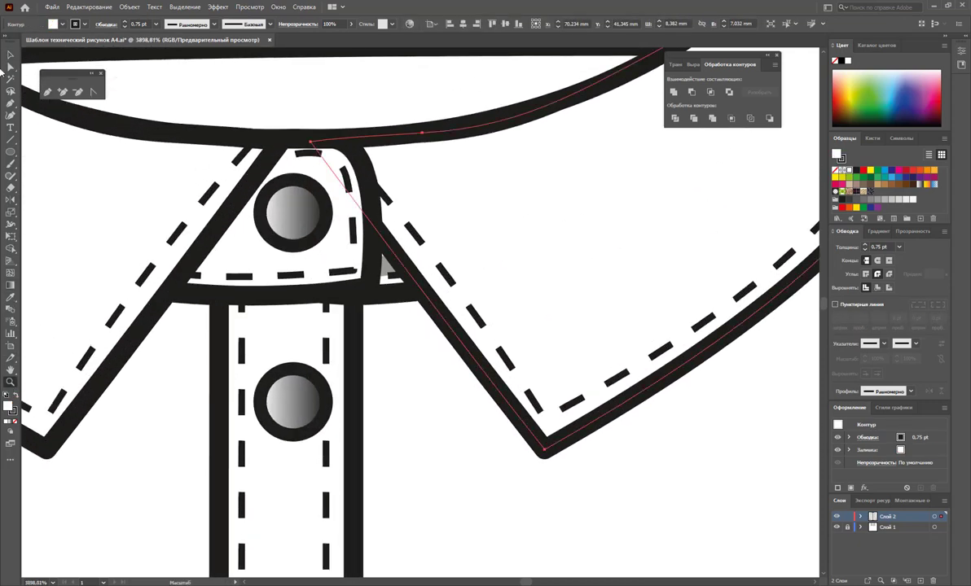
{"action": "left_click", "coordinate": [9, 67]}
{"action": "left_click", "coordinate": [381, 200]}
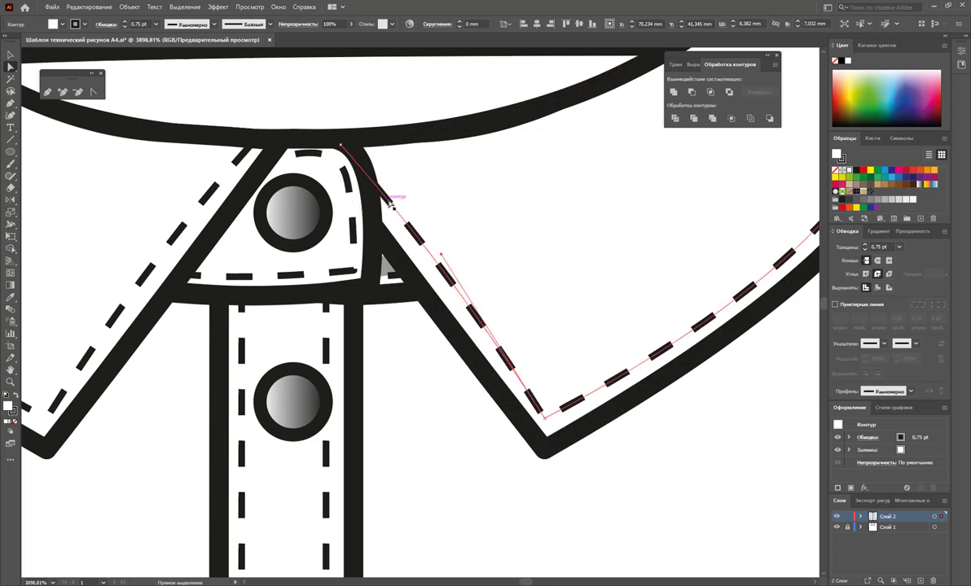
{"action": "left_click_drag", "start_coordinate": [340, 146], "coordinate": [362, 146]}
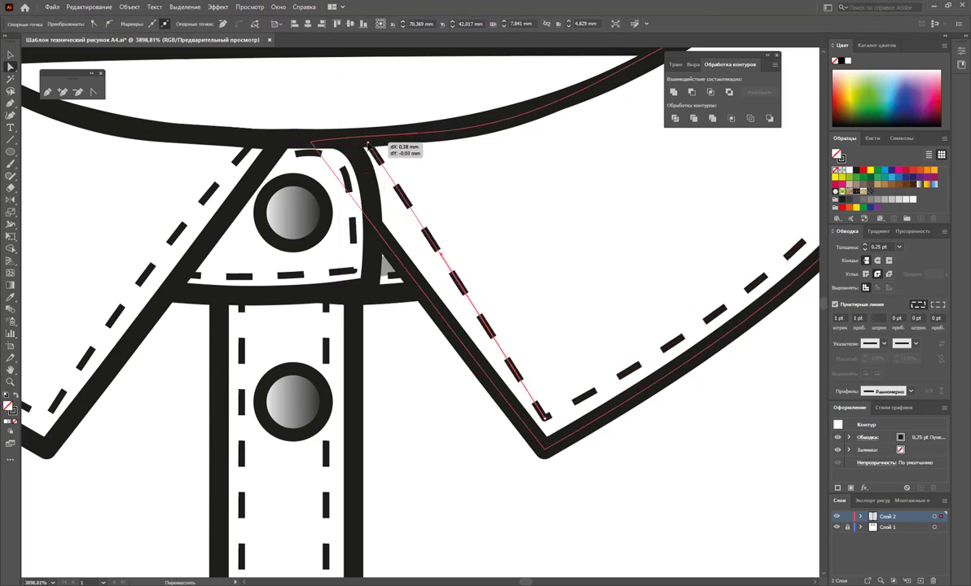
{"action": "left_click", "coordinate": [372, 240]}
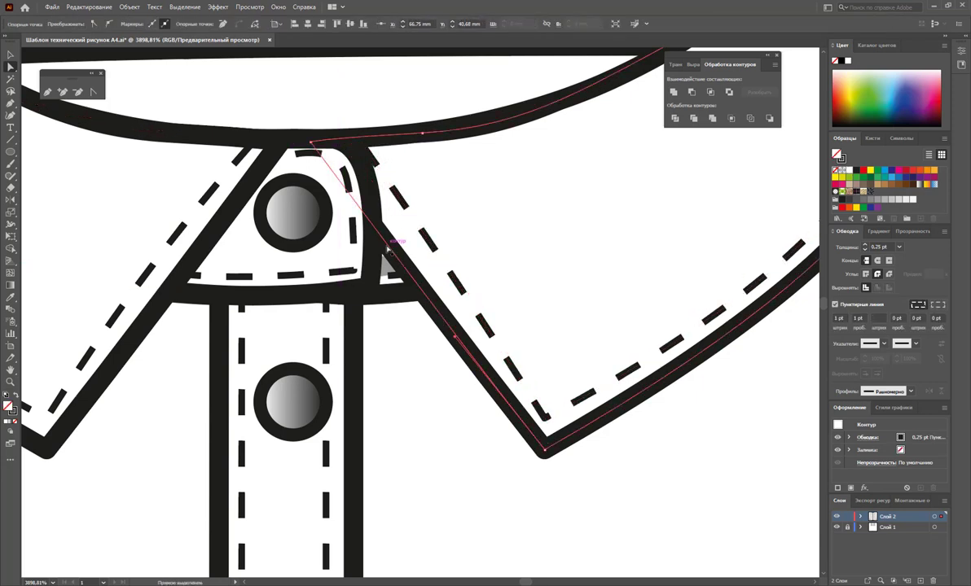
{"action": "left_click_drag", "start_coordinate": [313, 143], "coordinate": [362, 147]}
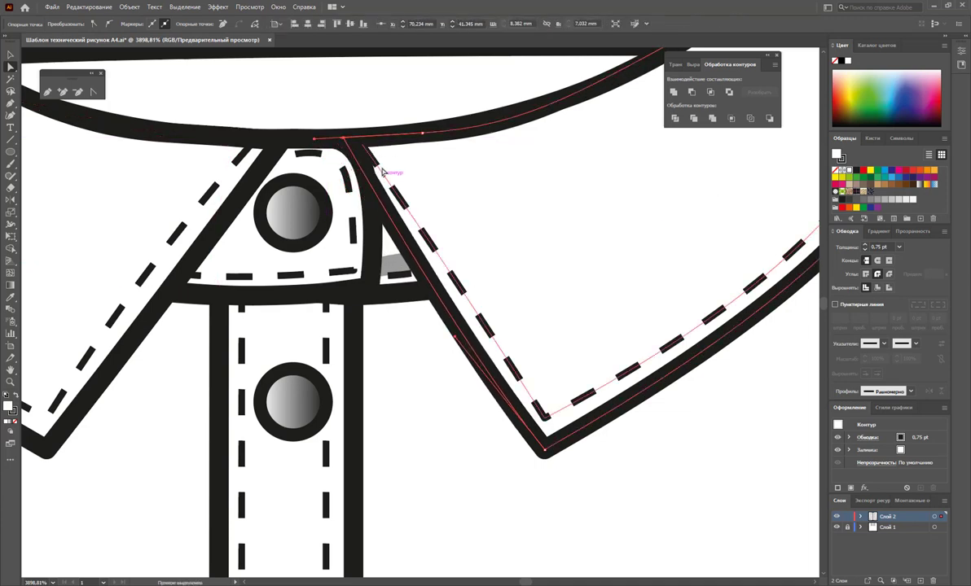
{"action": "left_click", "coordinate": [363, 146]}
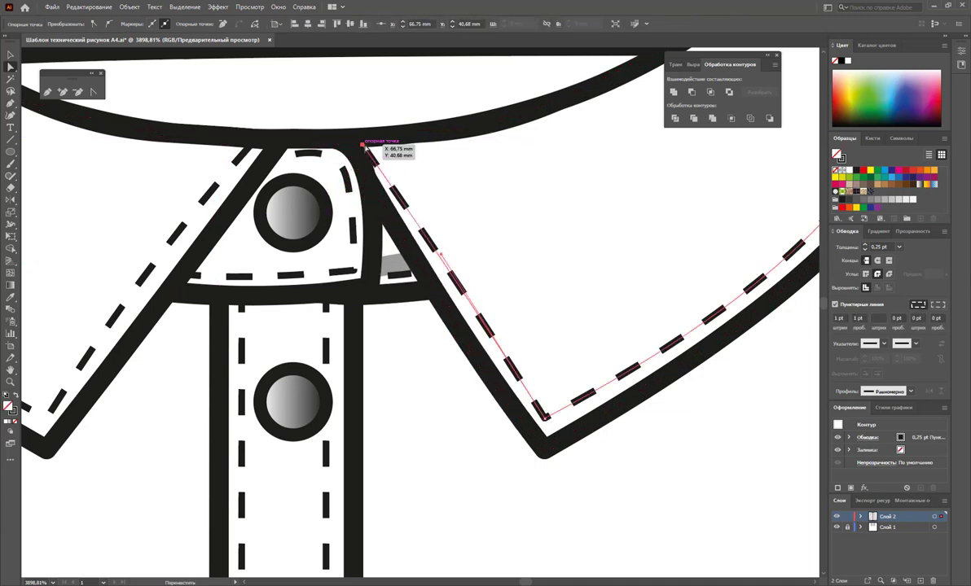
Move the left collar edge's top point up-left and shift its dashed stitch line onto the diagonal.
{"action": "left_click", "coordinate": [283, 151]}
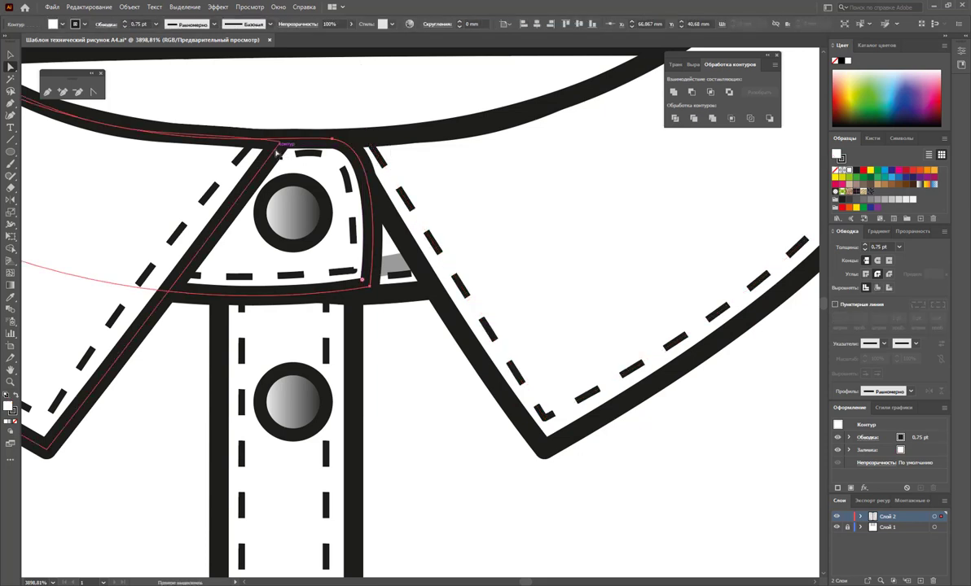
{"action": "left_click", "coordinate": [277, 145]}
{"action": "left_click_drag", "start_coordinate": [277, 144], "coordinate": [241, 162]}
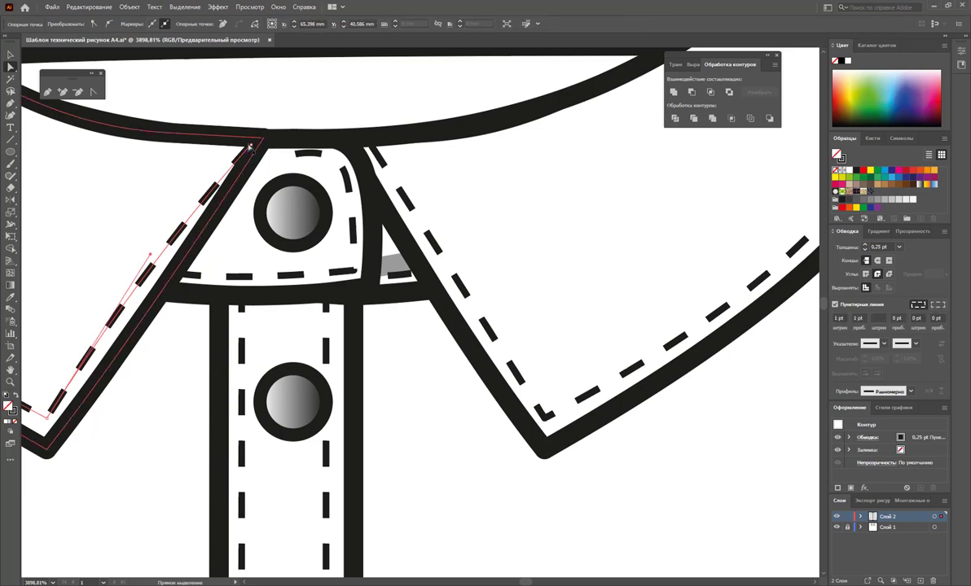
{"action": "left_click_drag", "start_coordinate": [258, 147], "coordinate": [242, 147]}
{"action": "left_click", "coordinate": [251, 148]}
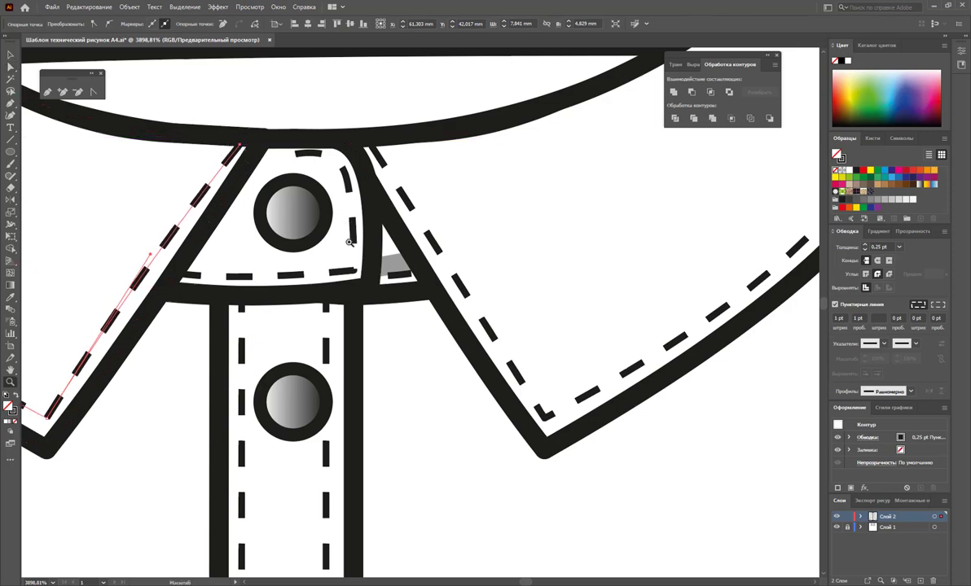
Marquee-select every part of the finished front shirt.
{"action": "scroll", "coordinate": [427, 360], "scroll_direction": "down", "scroll_amount": 4}
{"action": "scroll", "coordinate": [427, 361], "scroll_direction": "down", "scroll_amount": 1}
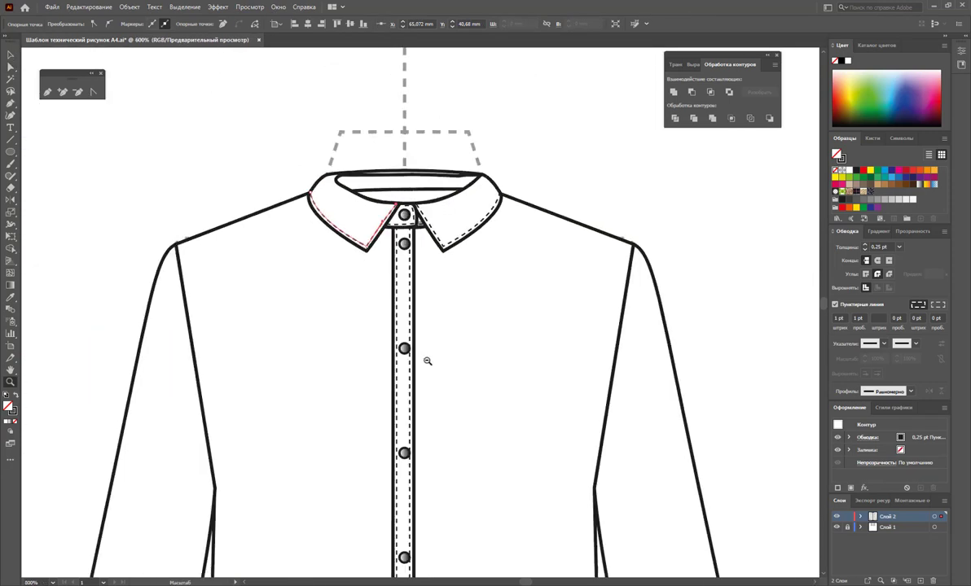
{"action": "scroll", "coordinate": [434, 366], "scroll_direction": "down", "scroll_amount": 1}
{"action": "scroll", "coordinate": [453, 379], "scroll_direction": "down", "scroll_amount": 1}
{"action": "scroll", "coordinate": [472, 388], "scroll_direction": "down", "scroll_amount": 1}
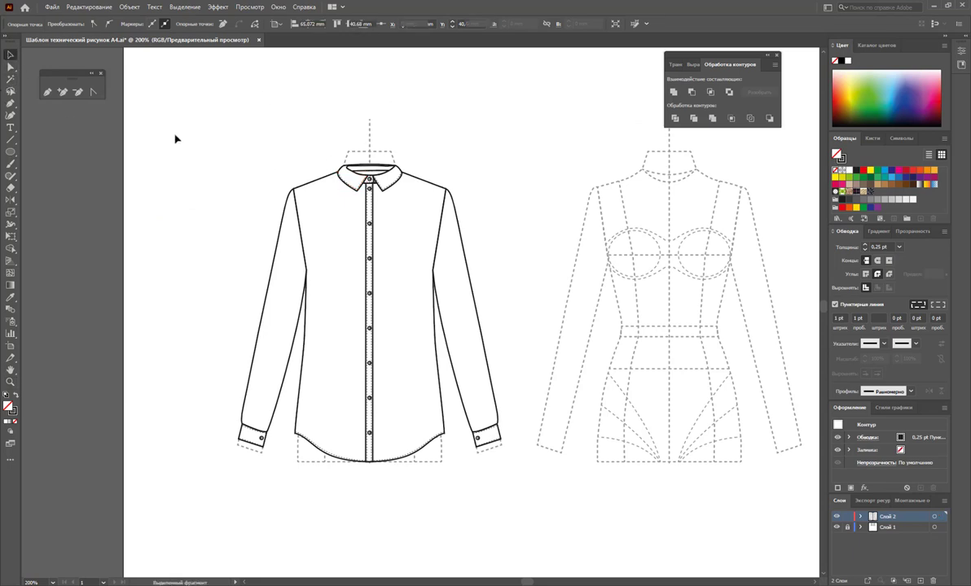
{"action": "left_click_drag", "start_coordinate": [175, 140], "coordinate": [522, 500]}
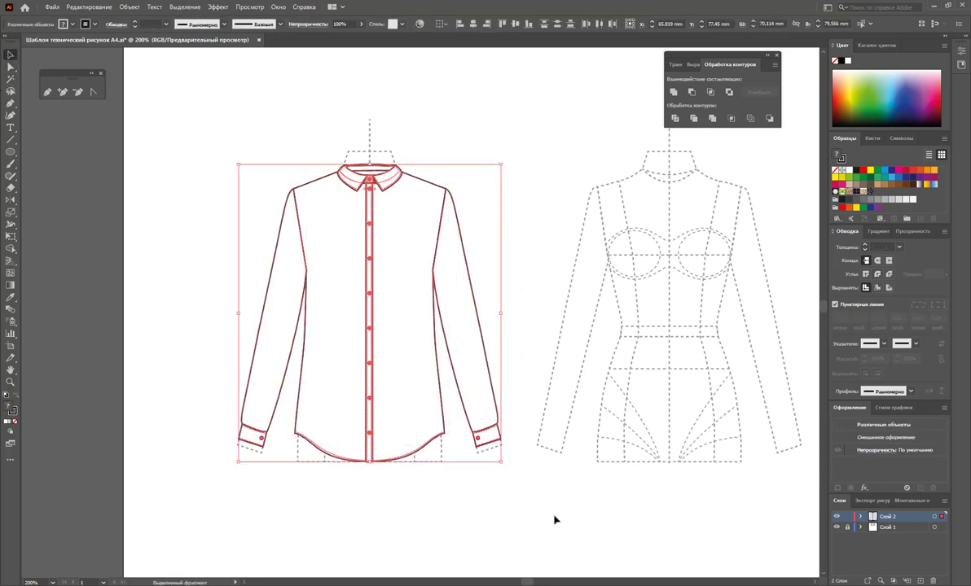
Alt-drag a copy of the shirt onto the right-hand dashed figure.
{"action": "scroll", "coordinate": [816, 583], "scroll_direction": "right", "scroll_amount": 2}
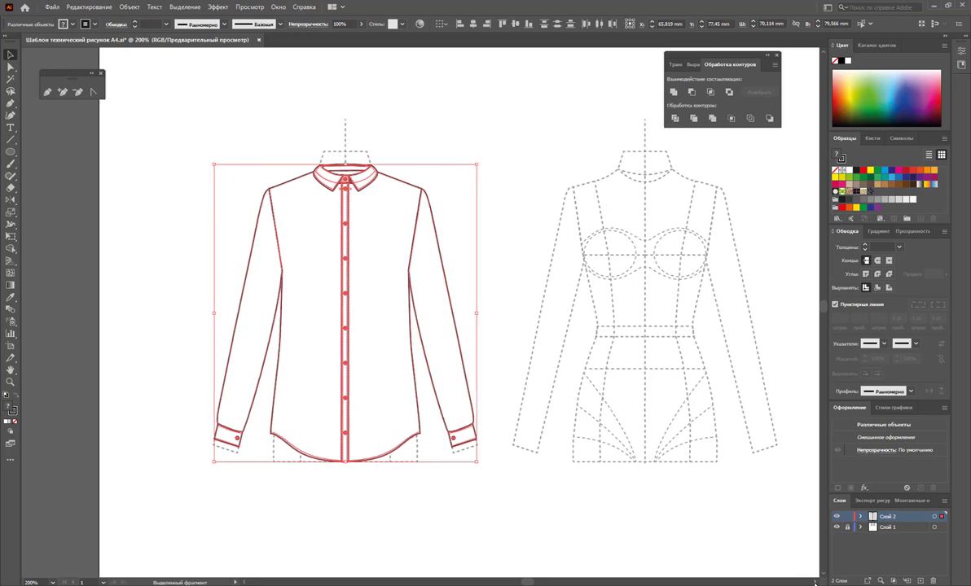
{"action": "scroll", "coordinate": [813, 583], "scroll_direction": "right", "scroll_amount": 2}
{"action": "scroll", "coordinate": [810, 584], "scroll_direction": "right", "scroll_amount": 2}
{"action": "scroll", "coordinate": [805, 585], "scroll_direction": "right", "scroll_amount": 2}
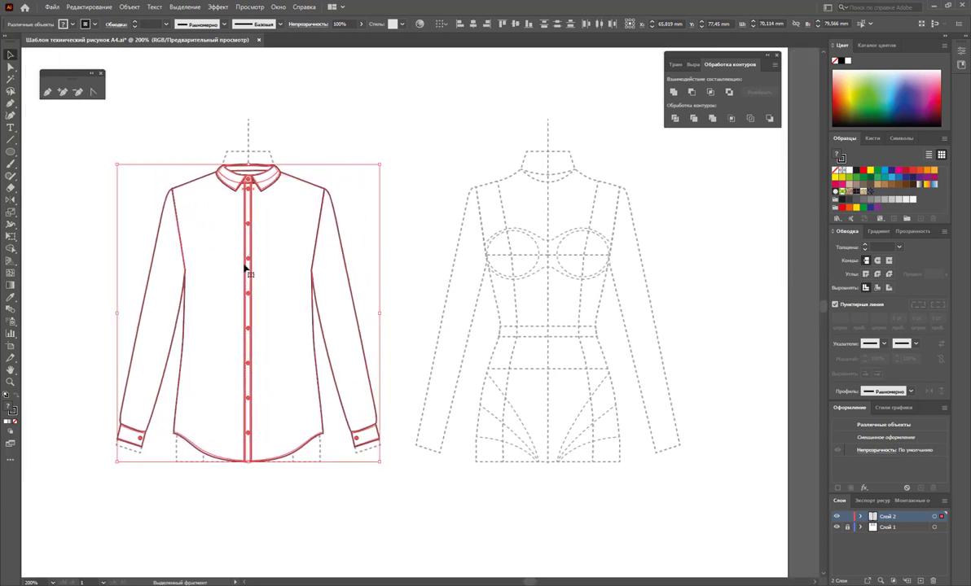
{"action": "left_click_drag", "start_coordinate": [288, 269], "coordinate": [545, 278]}
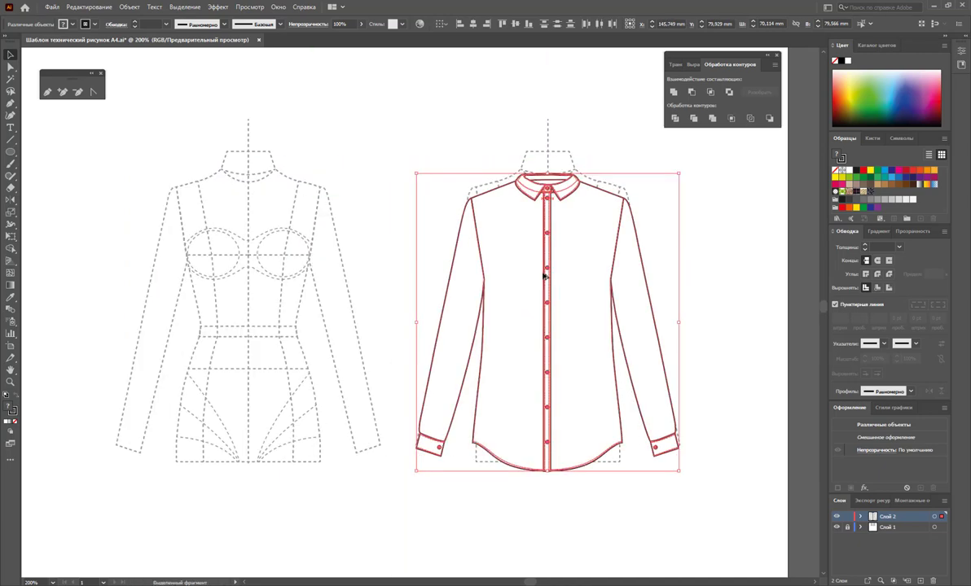
{"action": "key", "text": "ctrl+z"}
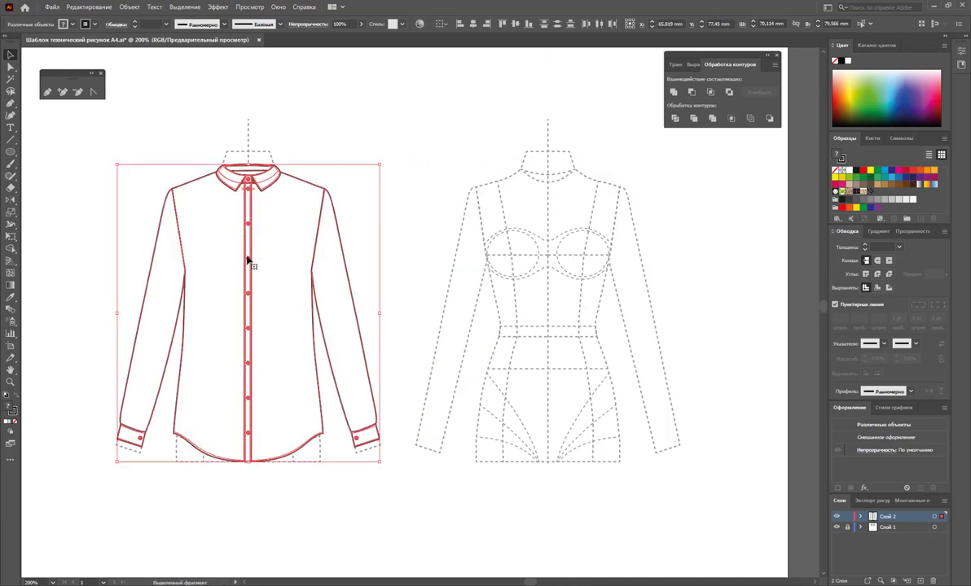
{"action": "mouse_move", "coordinate": [249, 260]}
{"action": "left_mouse_down"}
{"action": "mouse_move", "coordinate": [558, 272]}
{"action": "mouse_move", "coordinate": [547, 277]}
{"action": "left_mouse_up"}
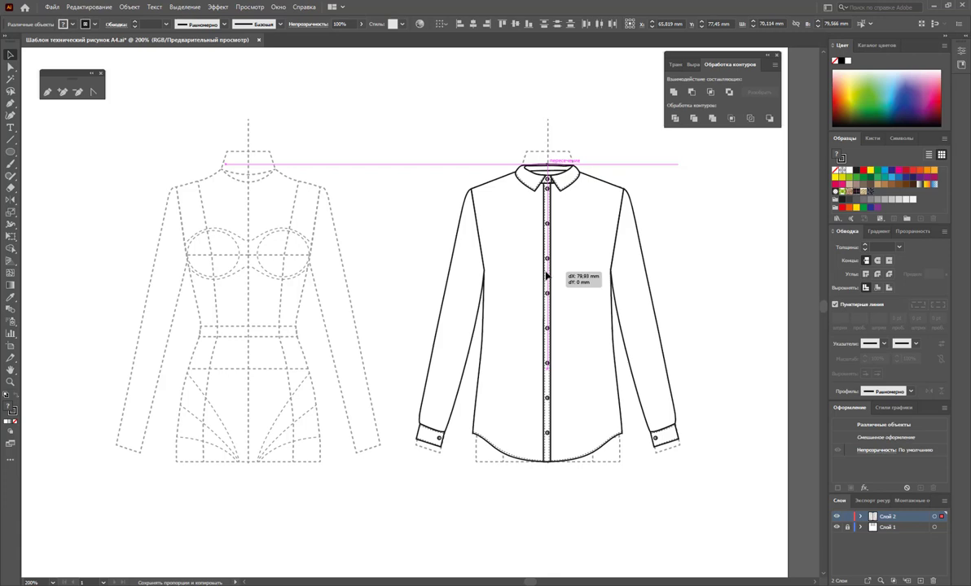
{"action": "left_click_drag", "start_coordinate": [547, 277], "coordinate": [546, 277]}
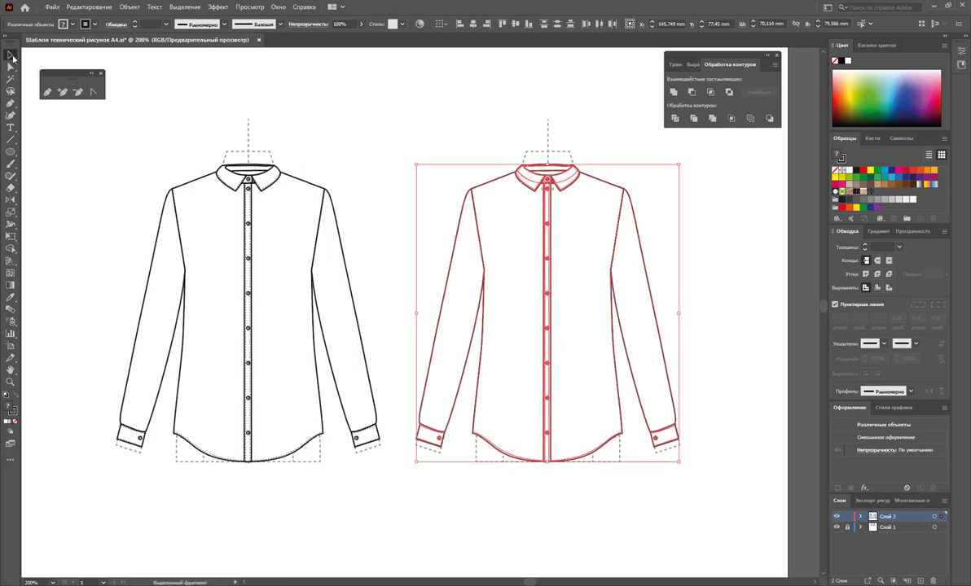
Select the right shirt's placket pieces and adjust its centre-front line.
{"action": "left_click", "coordinate": [301, 106]}
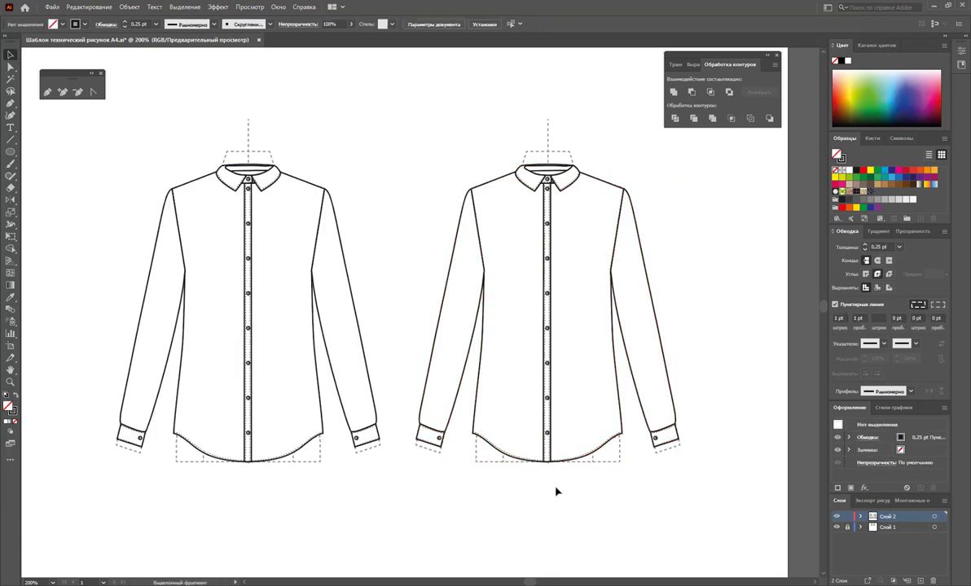
{"action": "left_click", "coordinate": [536, 436]}
{"action": "left_click", "coordinate": [577, 449], "text": "shift"}
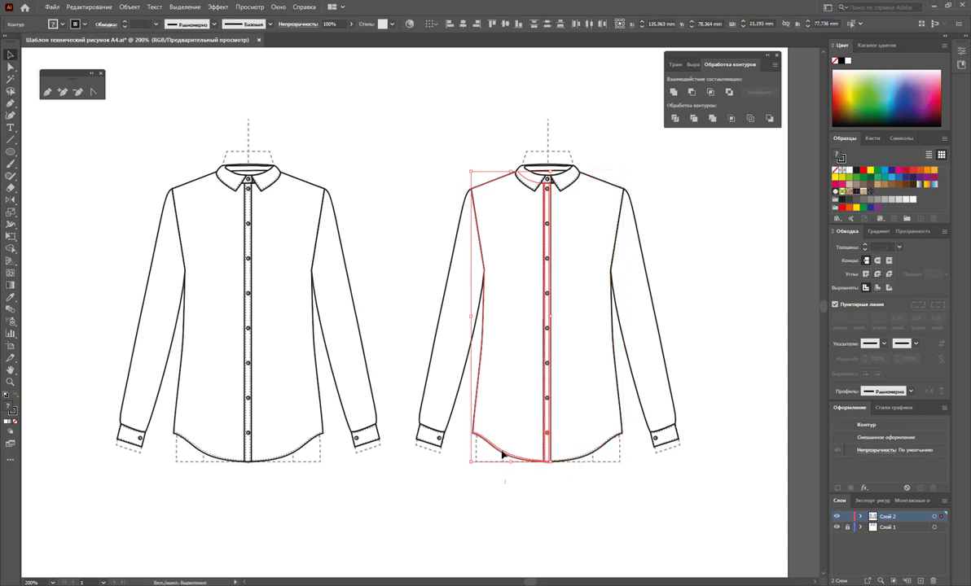
{"action": "left_click", "coordinate": [500, 434], "text": "shift"}
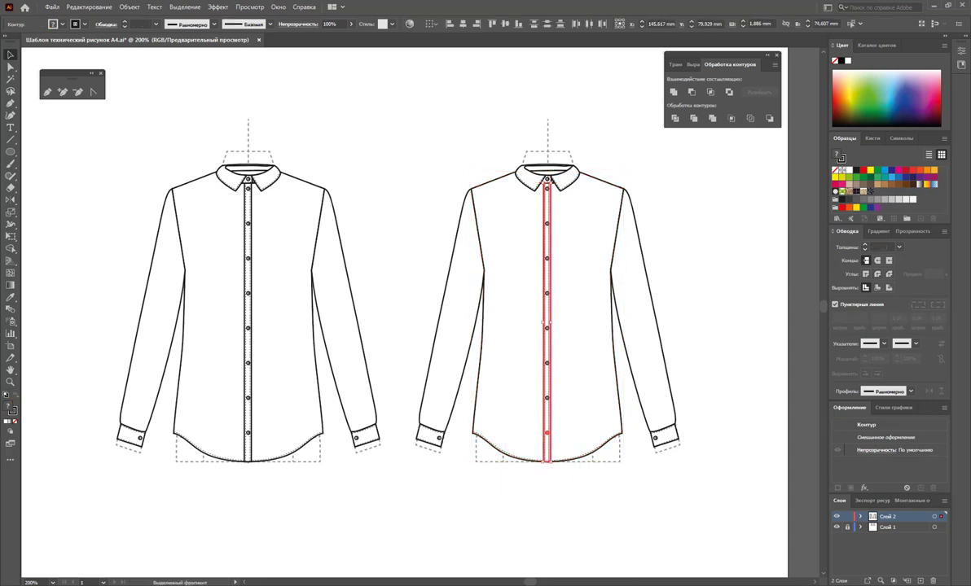
{"action": "left_click", "coordinate": [647, 399]}
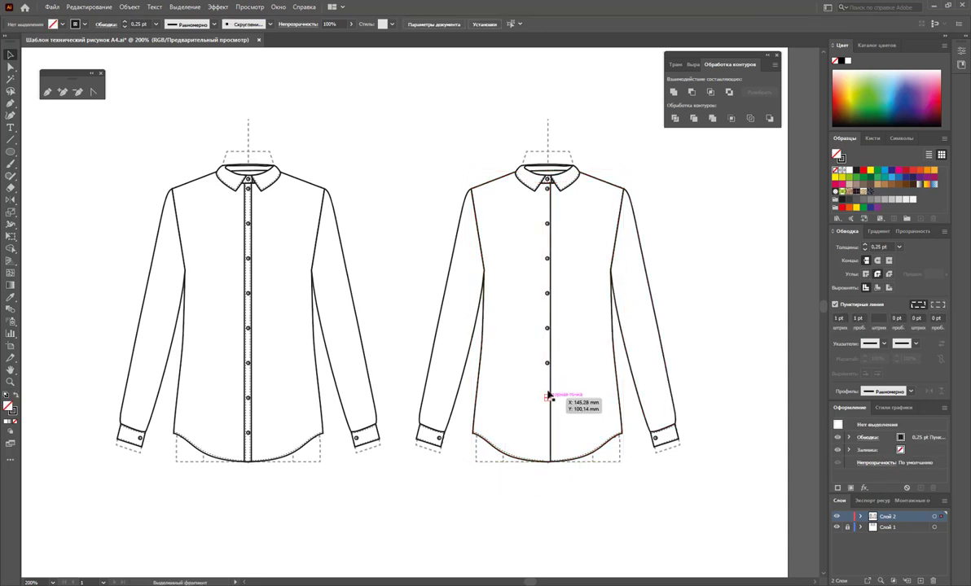
{"action": "left_click", "coordinate": [547, 398]}
{"action": "left_click_drag", "start_coordinate": [547, 369], "coordinate": [548, 188]}
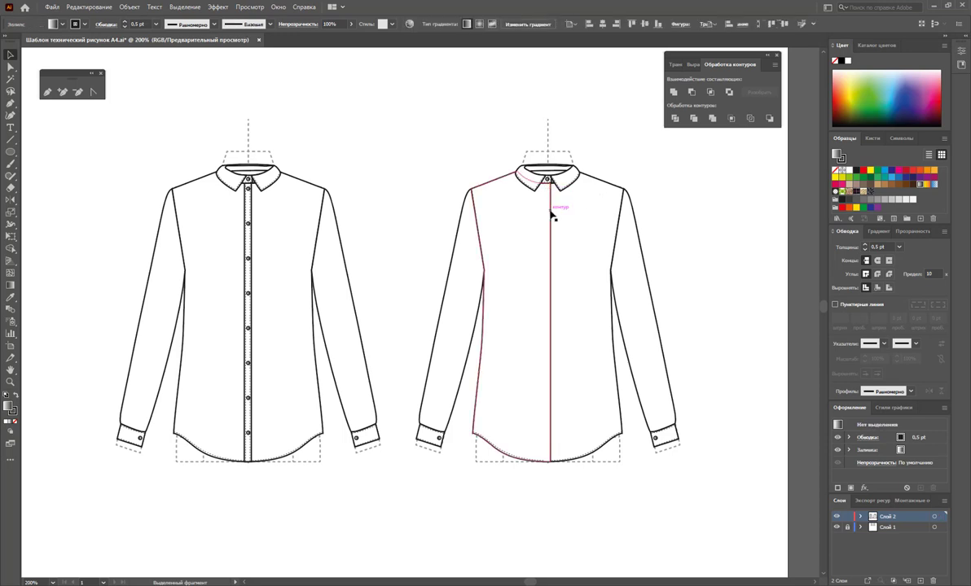
{"action": "left_click", "coordinate": [567, 504]}
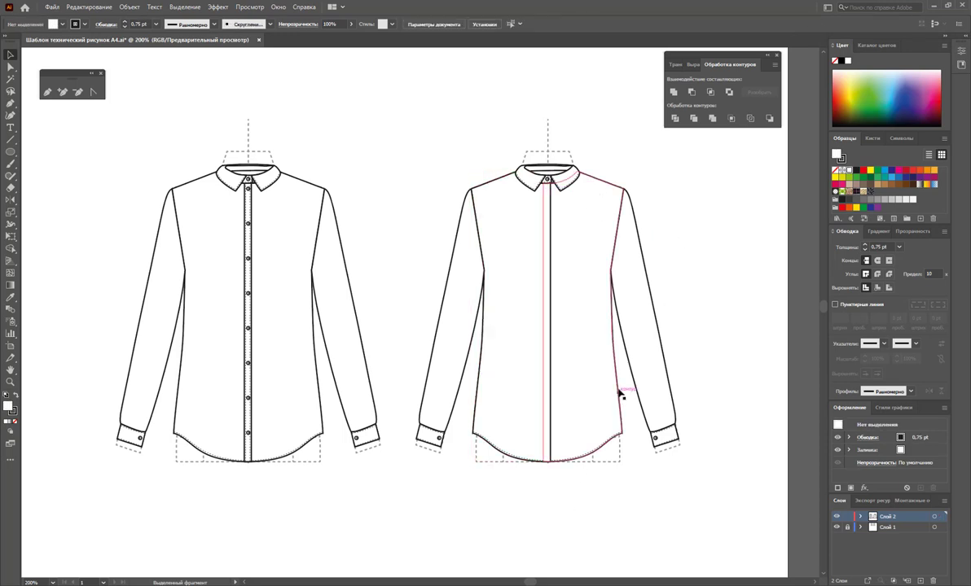
Unite both body halves of the right shirt into one shape with Pathfinder.
{"action": "left_click_drag", "start_coordinate": [585, 355], "coordinate": [482, 390]}
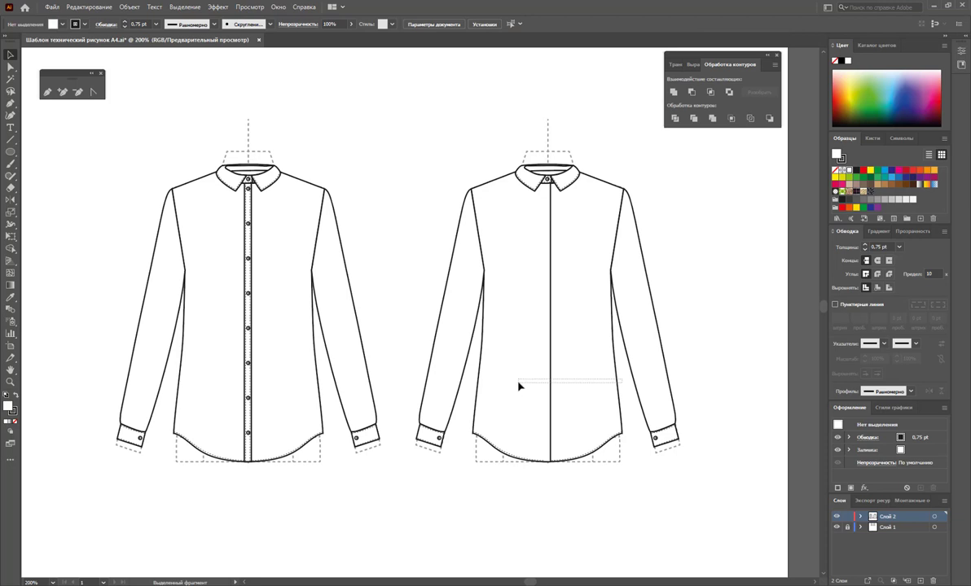
{"action": "left_click", "coordinate": [674, 93]}
{"action": "left_click", "coordinate": [711, 215]}
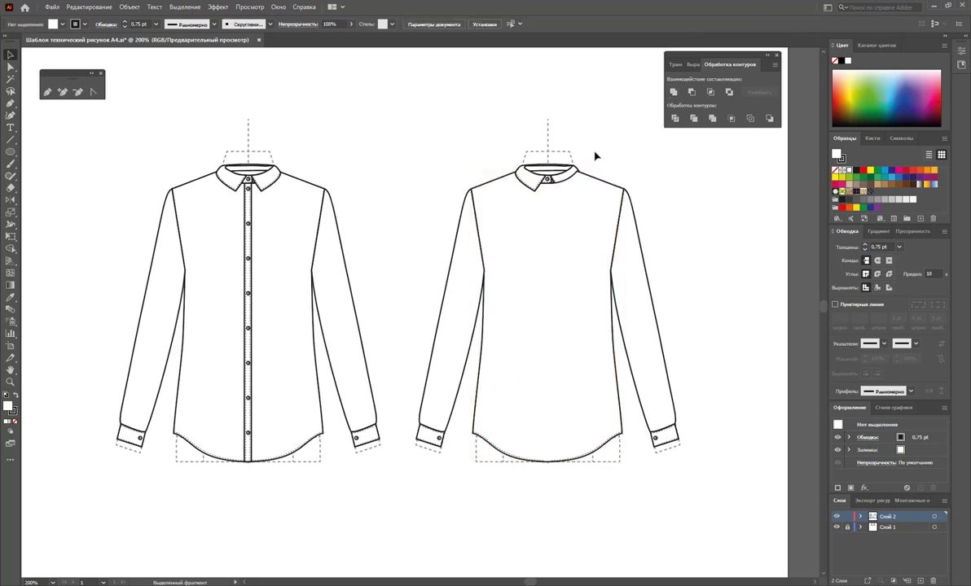
Delete the right shirt's front collar and check the back-view cuffs.
{"action": "left_click_drag", "start_coordinate": [596, 155], "coordinate": [480, 192]}
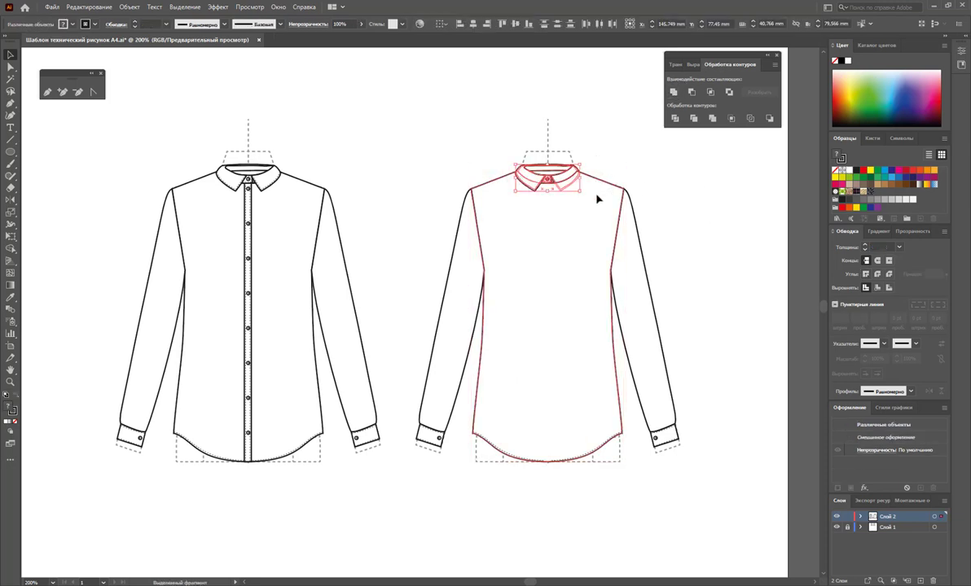
{"action": "key", "text": "Delete"}
{"action": "left_click", "coordinate": [665, 468]}
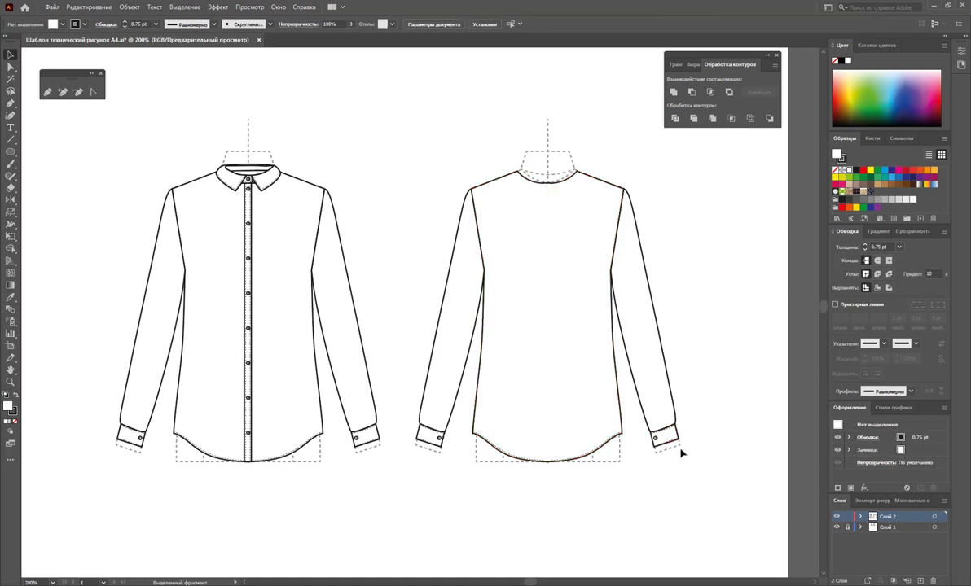
{"action": "left_click", "coordinate": [656, 441]}
{"action": "left_click", "coordinate": [419, 447]}
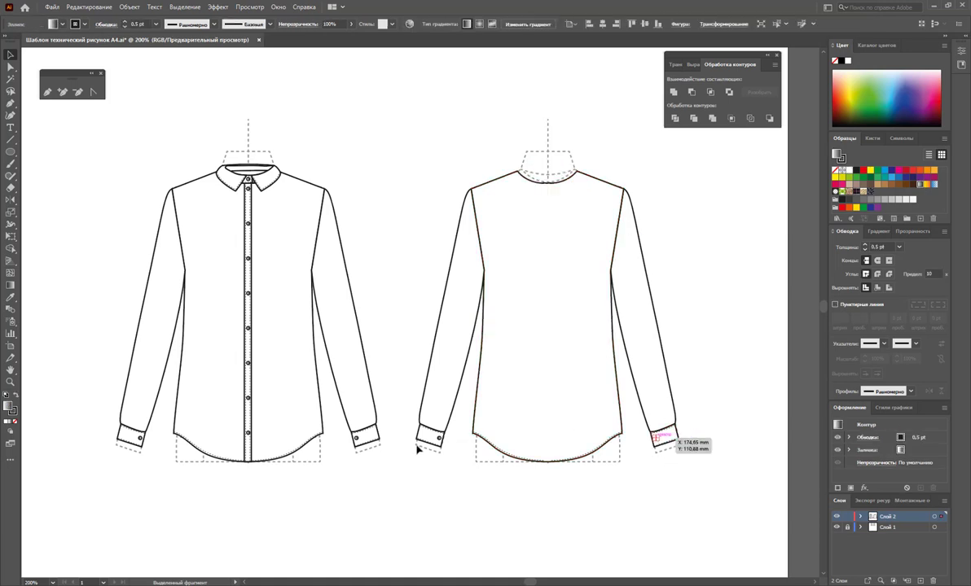
{"action": "left_click", "coordinate": [475, 489]}
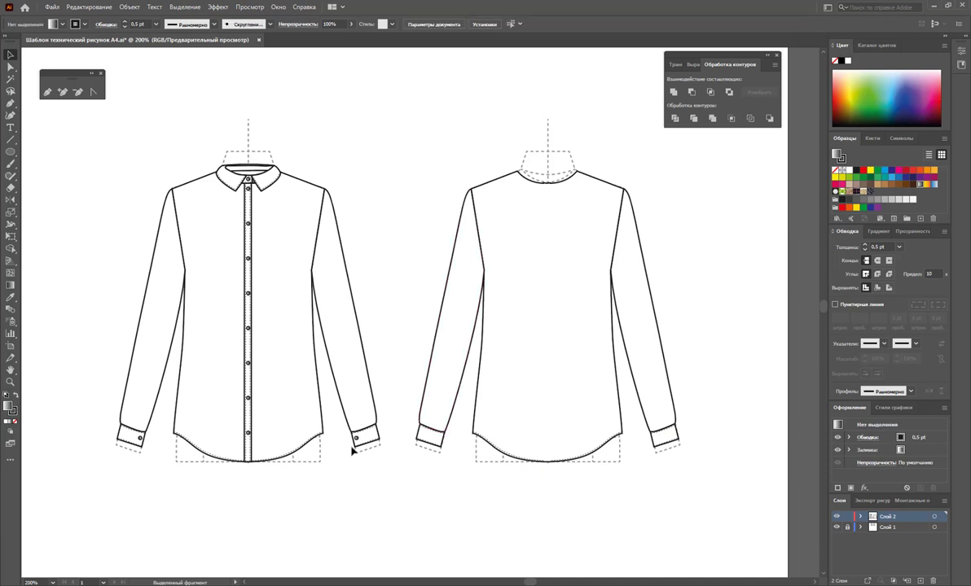
Nudge the back view's bottom hem point down, then slightly back up.
{"action": "left_click", "coordinate": [10, 69]}
{"action": "left_click", "coordinate": [489, 453]}
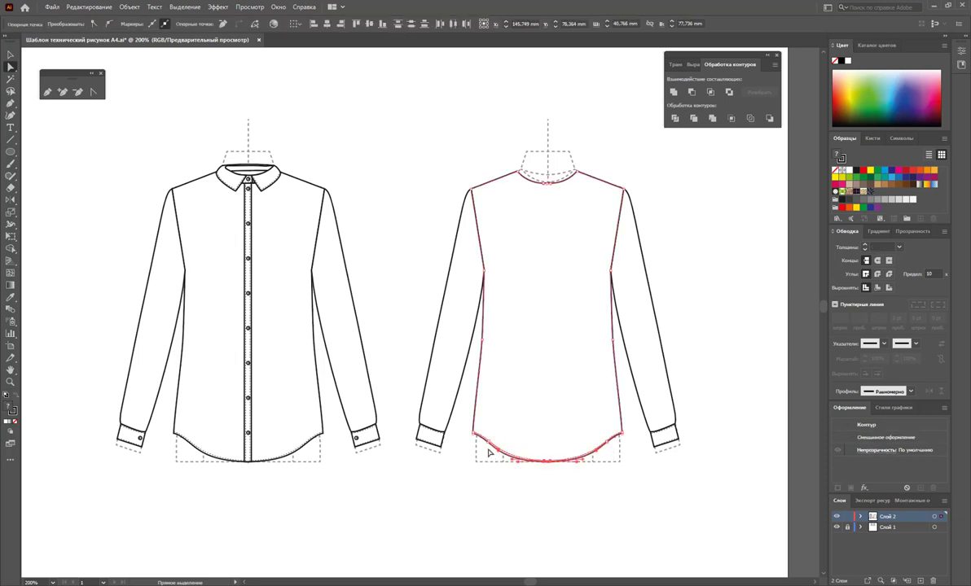
{"action": "key", "text": "Down"}
{"action": "key", "text": "Down"}
{"action": "key", "text": "Down"}
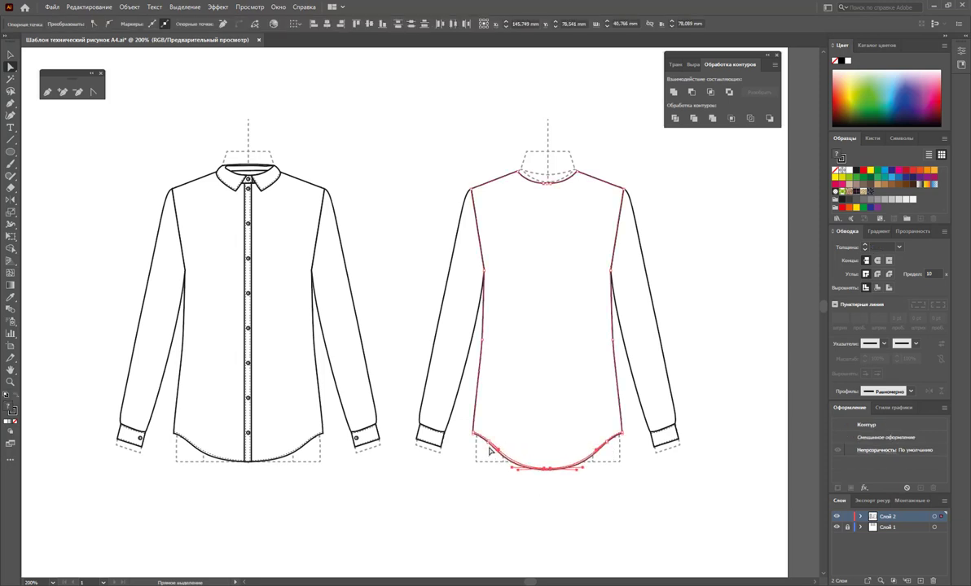
{"action": "key", "text": "Up"}
{"action": "left_click", "coordinate": [9, 54]}
{"action": "left_click", "coordinate": [387, 123]}
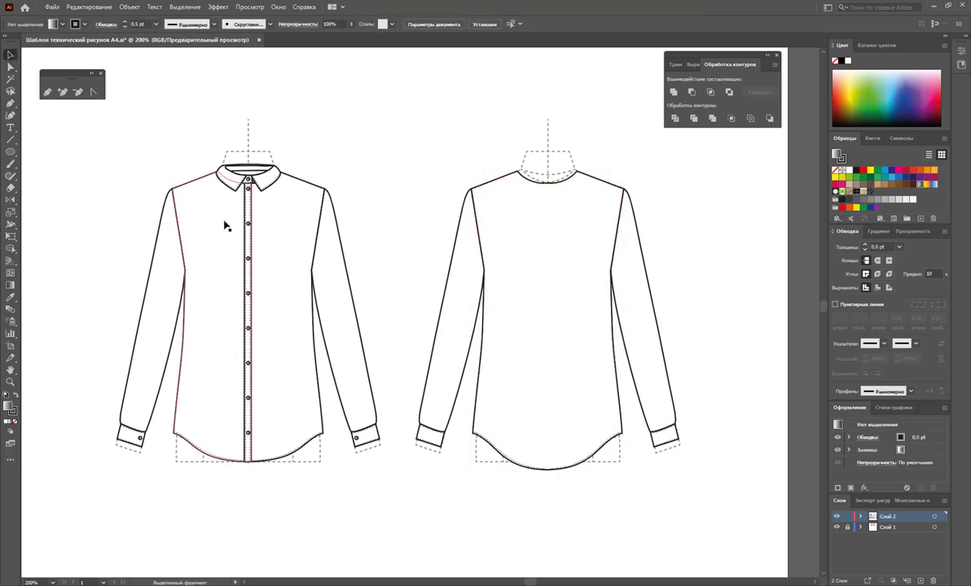
Alt-drag a copy of the front collar band onto the back neckline.
{"action": "left_click_drag", "start_coordinate": [250, 169], "coordinate": [545, 190]}
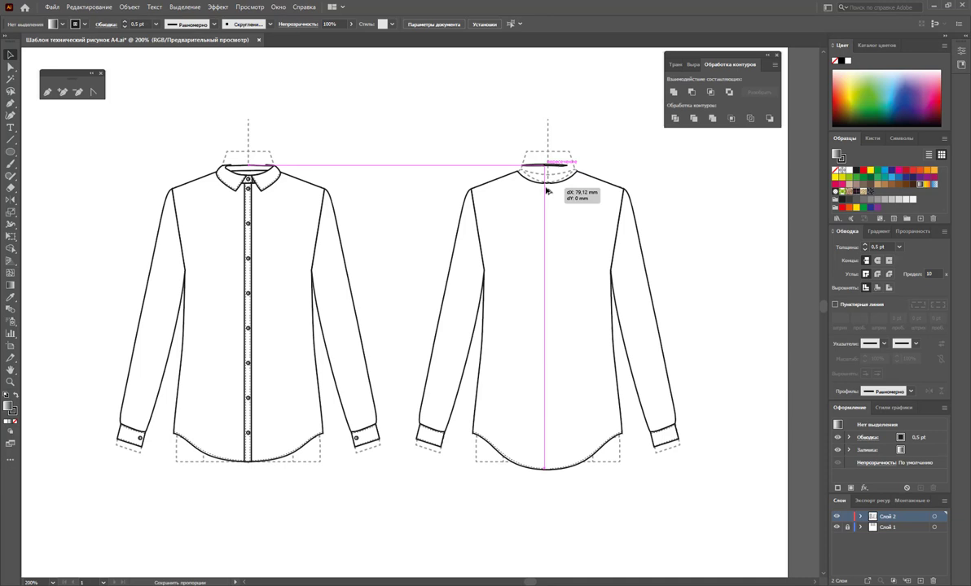
{"action": "left_click_drag", "start_coordinate": [544, 191], "coordinate": [735, 314]}
{"action": "left_click", "coordinate": [602, 158]}
Zoom in on the back neckline and delete its two notch anchors and the extra bottom point.
{"action": "left_click", "coordinate": [10, 381]}
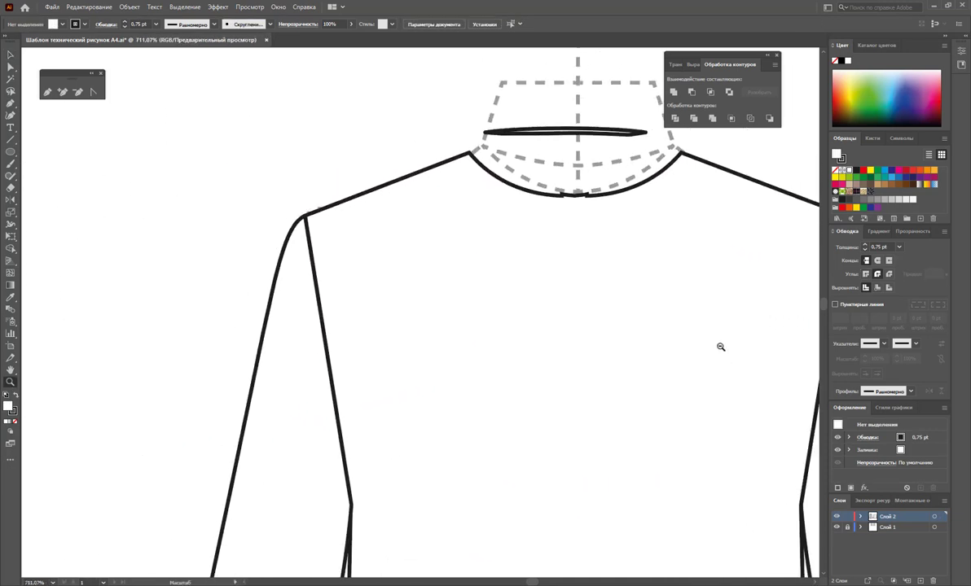
{"action": "left_click_drag", "start_coordinate": [764, 216], "coordinate": [705, 275]}
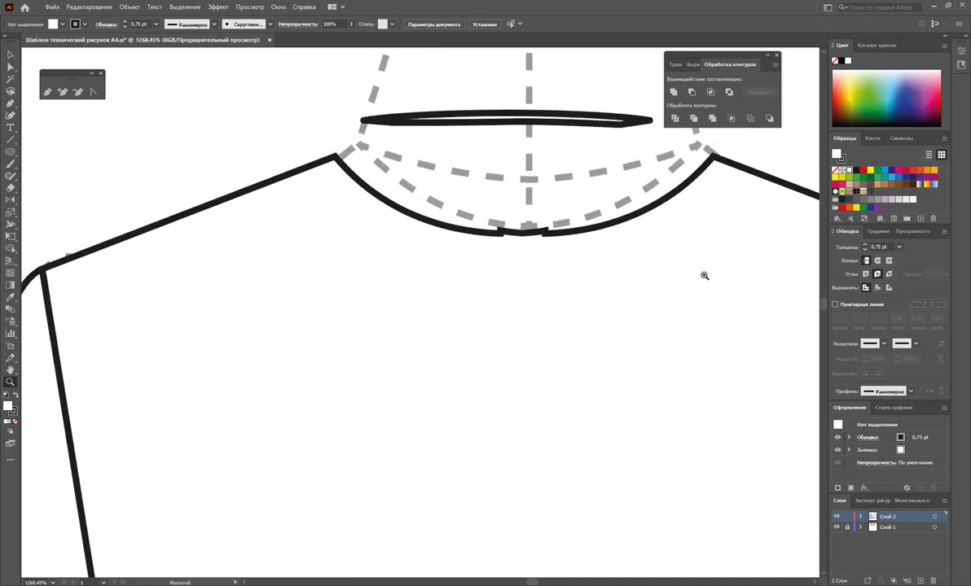
{"action": "left_click", "coordinate": [9, 54]}
{"action": "left_click", "coordinate": [482, 269]}
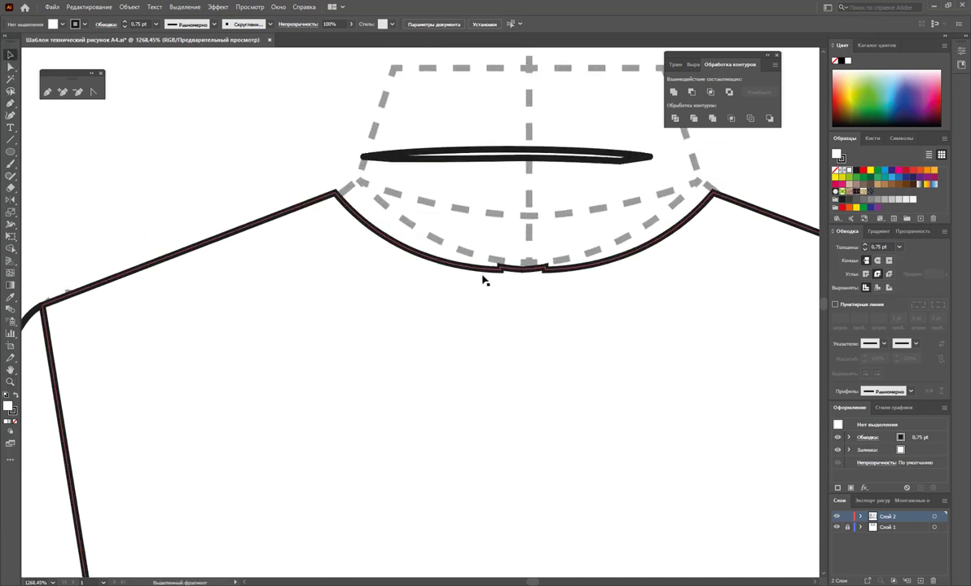
{"action": "left_click", "coordinate": [485, 273]}
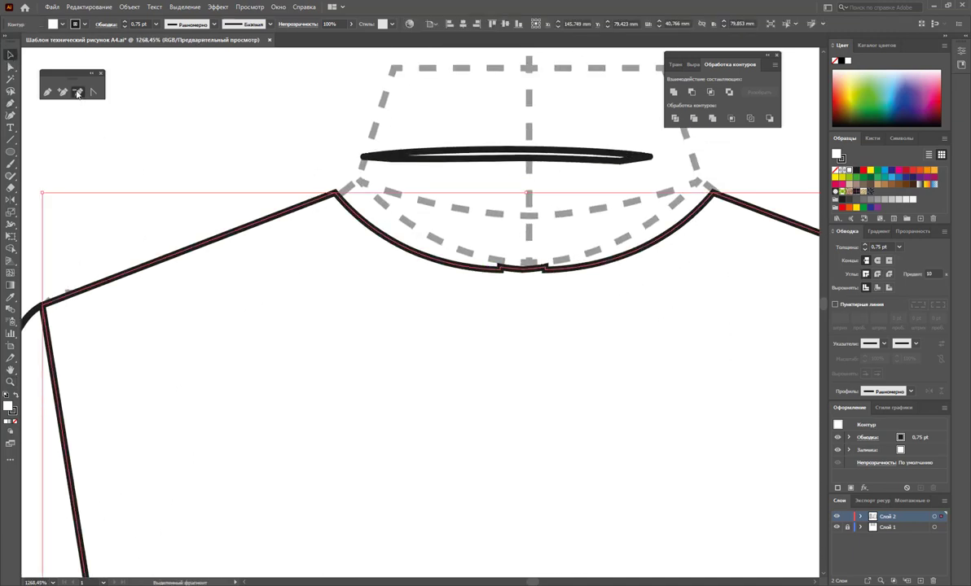
{"action": "left_click", "coordinate": [78, 92]}
{"action": "left_click", "coordinate": [502, 267]}
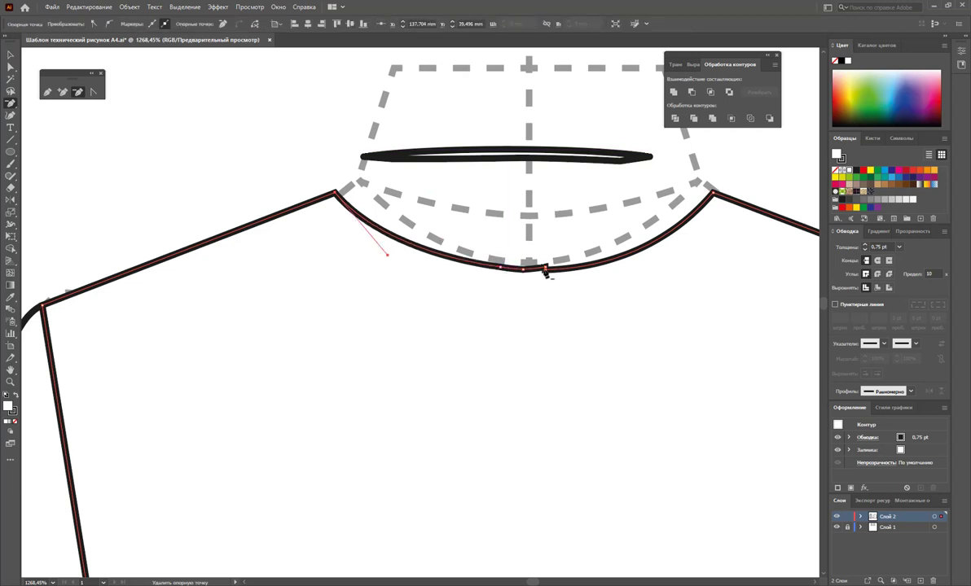
{"action": "left_click", "coordinate": [544, 269]}
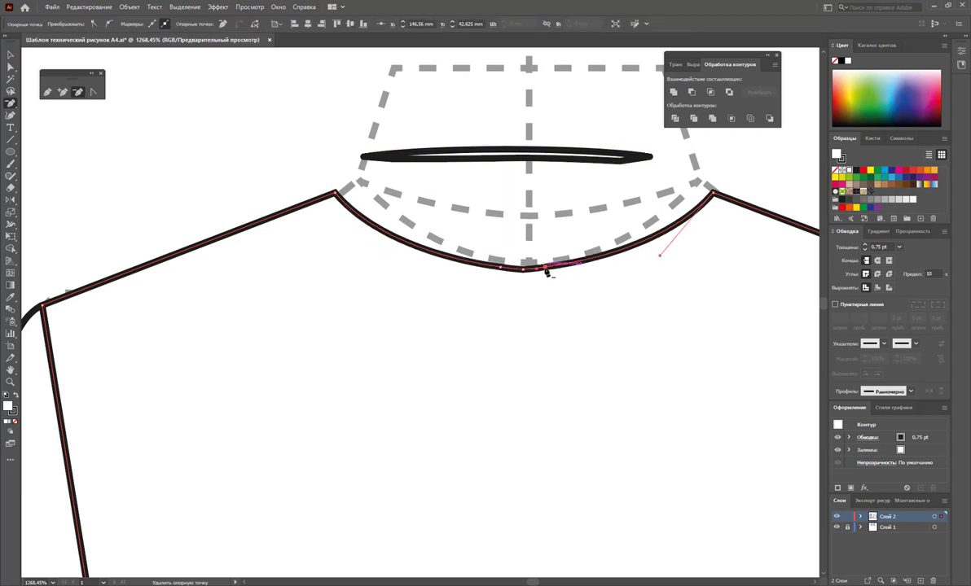
{"action": "left_click", "coordinate": [501, 268]}
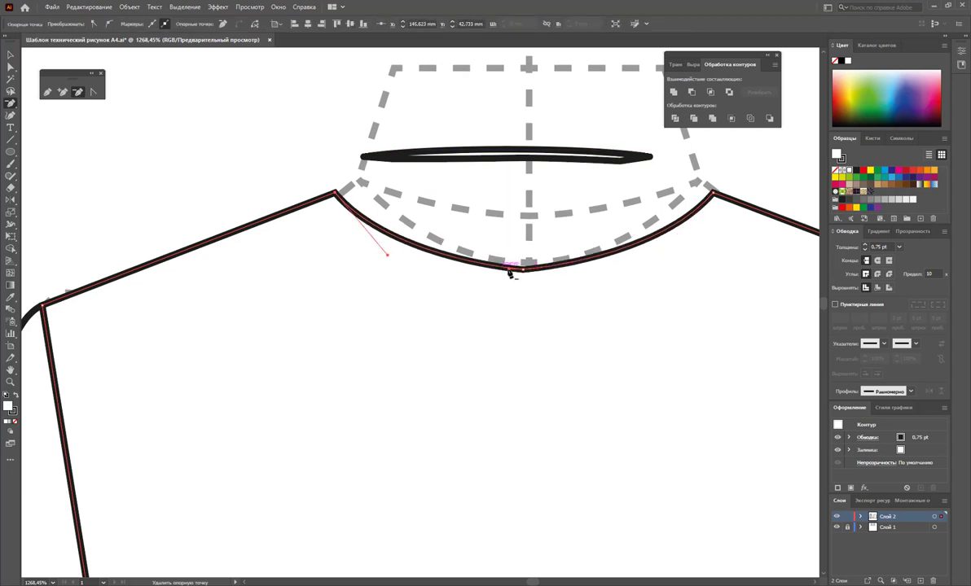
Convert the neckline's bottom anchor to smooth and nudge it into place.
{"action": "left_click", "coordinate": [93, 93]}
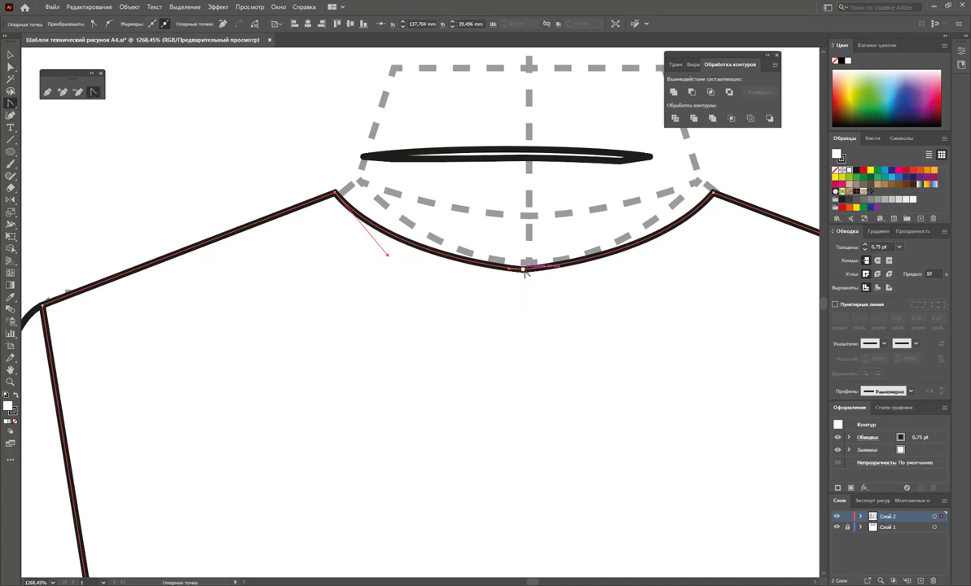
{"action": "mouse_move", "coordinate": [525, 271]}
{"action": "left_mouse_down"}
{"action": "mouse_move", "coordinate": [447, 278]}
{"action": "mouse_move", "coordinate": [457, 280]}
{"action": "left_mouse_up"}
{"action": "left_click", "coordinate": [11, 69]}
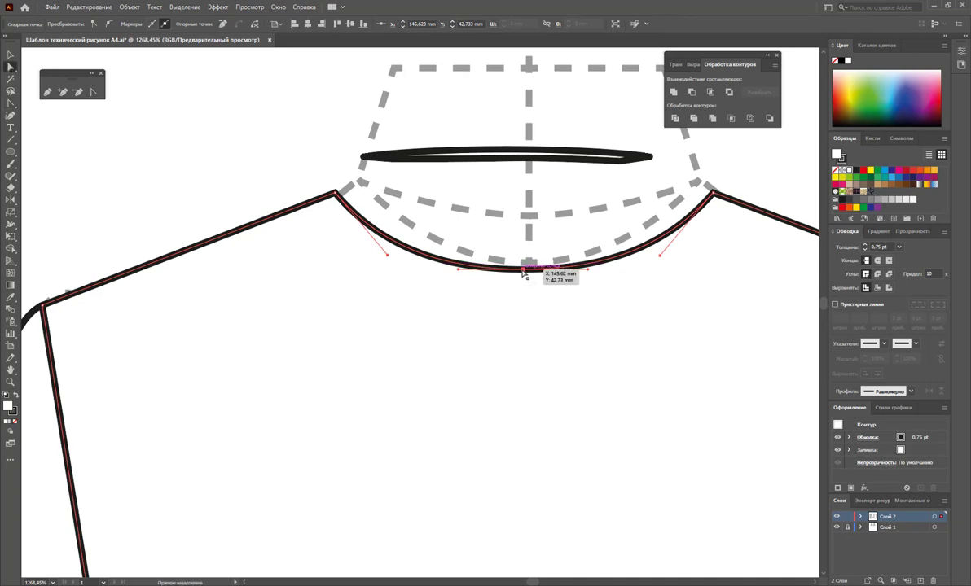
{"action": "left_click_drag", "start_coordinate": [523, 271], "coordinate": [531, 268]}
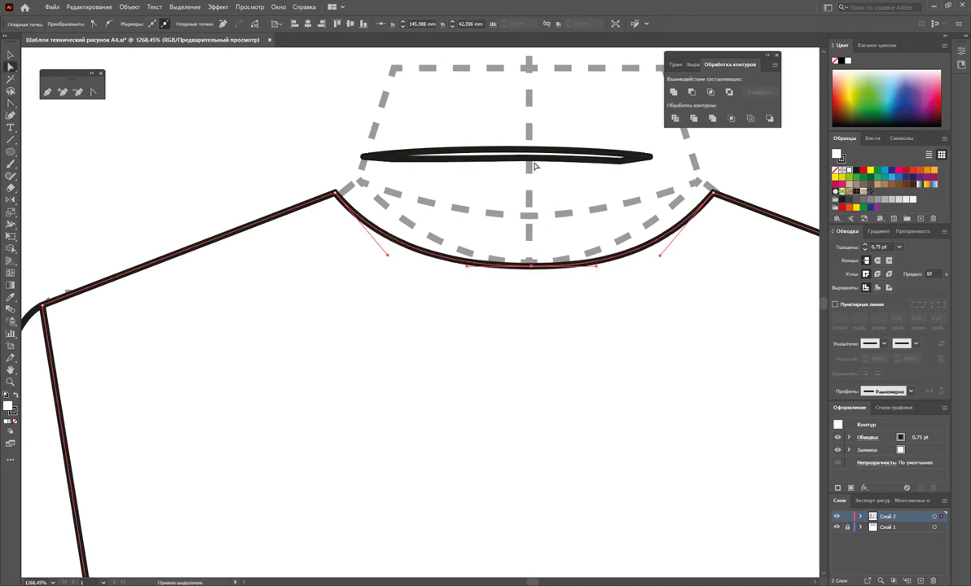
{"action": "scroll", "coordinate": [533, 166], "scroll_direction": "up", "scroll_amount": 1}
{"action": "scroll", "coordinate": [570, 210], "scroll_direction": "up", "scroll_amount": 1}
{"action": "left_click", "coordinate": [11, 54]}
{"action": "left_click", "coordinate": [139, 139]}
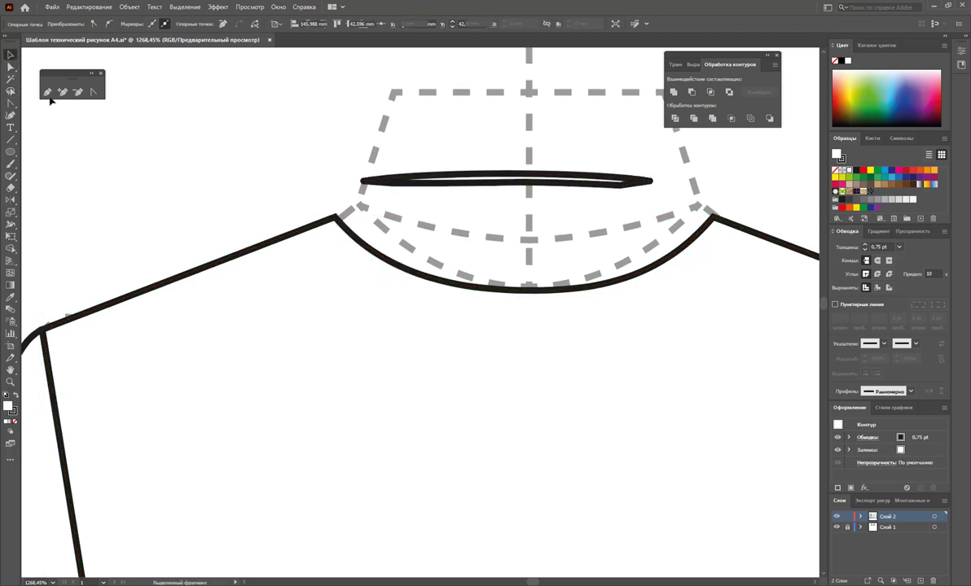
Draw the back collar stand with the Pen: straight top edge, curved lower edge through the neckline.
{"action": "key", "text": "p"}
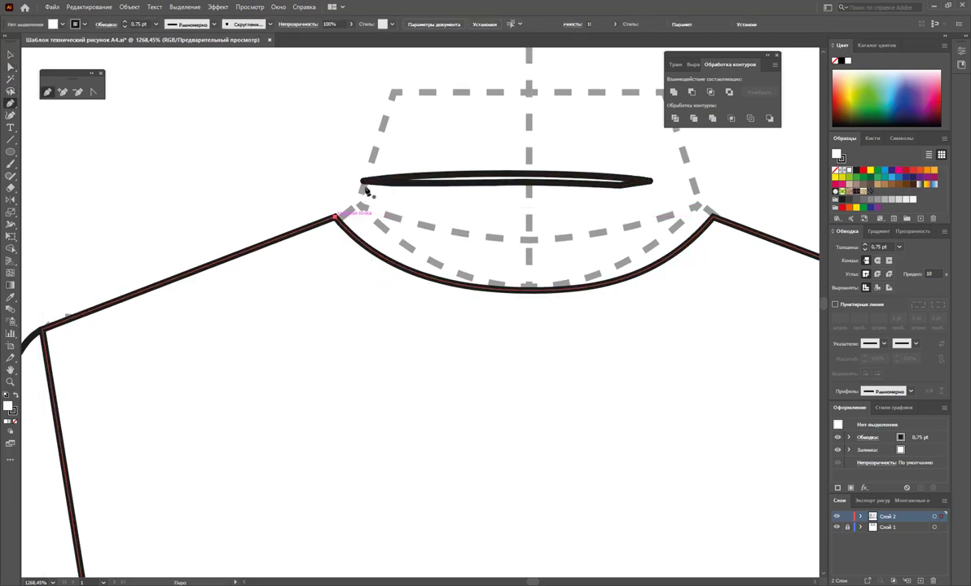
{"action": "left_click", "coordinate": [362, 181]}
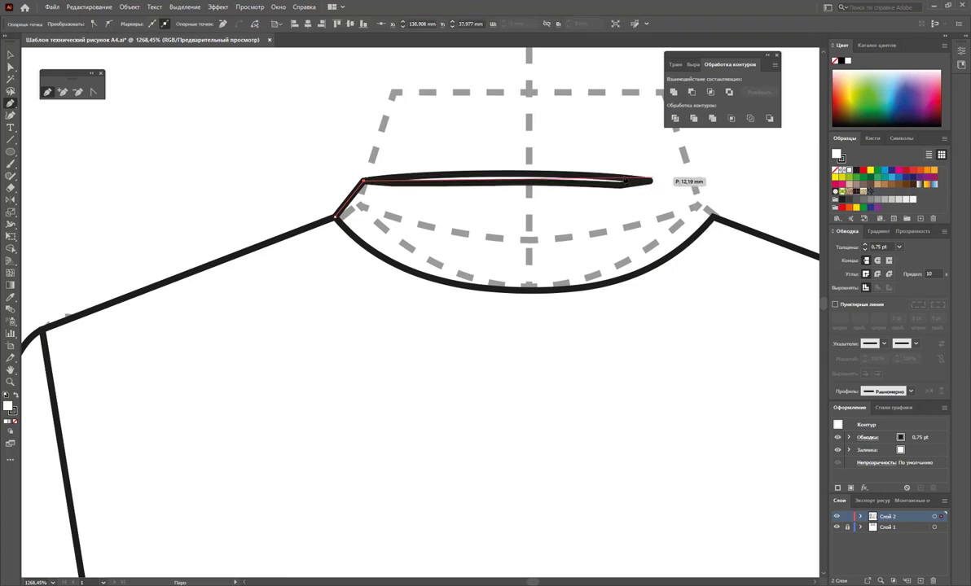
{"action": "left_click", "coordinate": [652, 181]}
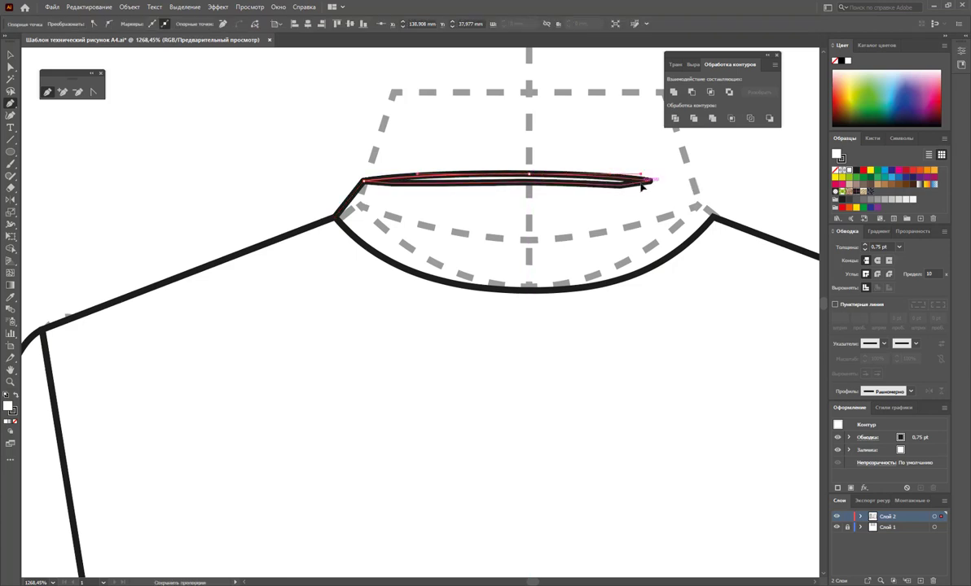
{"action": "left_click", "coordinate": [692, 177]}
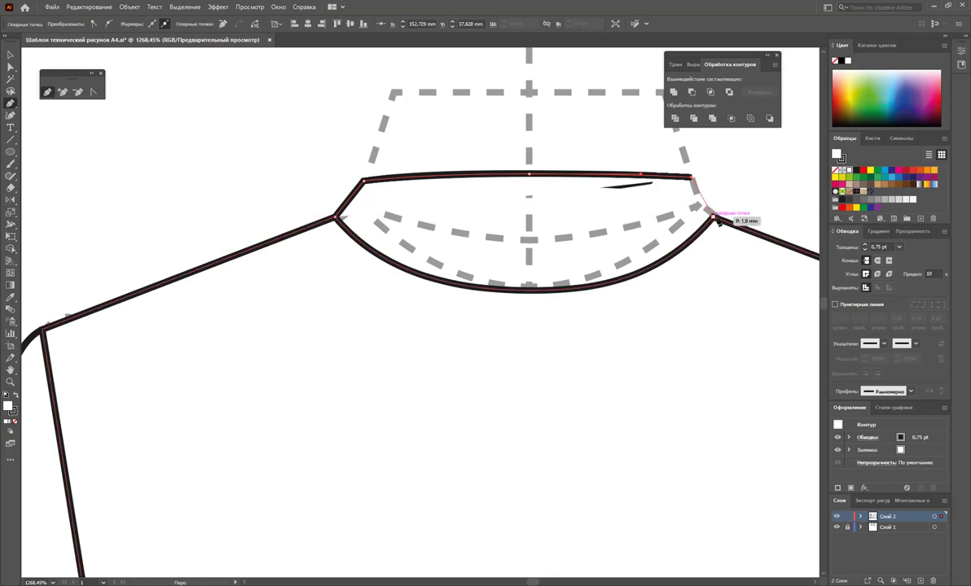
{"action": "left_click", "coordinate": [715, 219]}
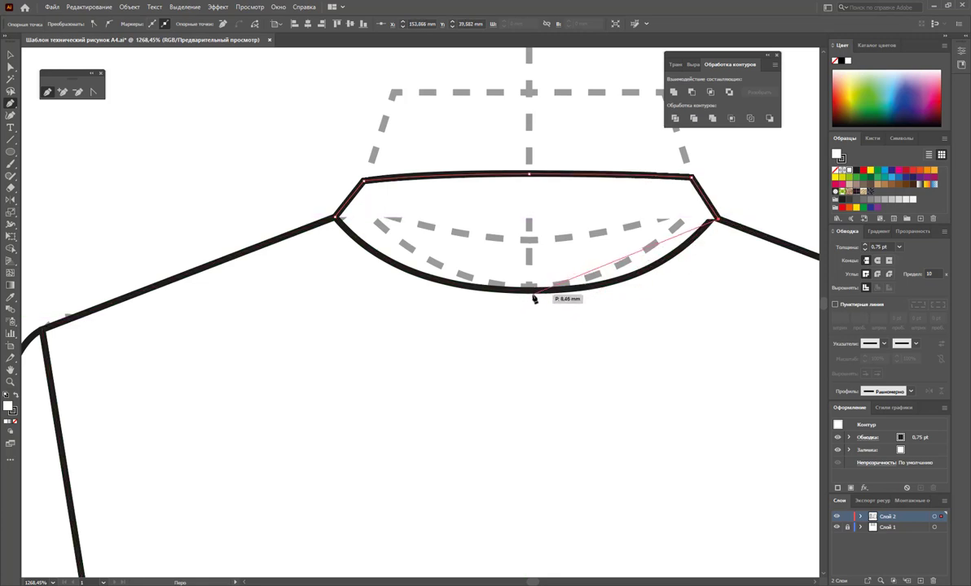
{"action": "left_click_drag", "start_coordinate": [532, 297], "coordinate": [373, 304]}
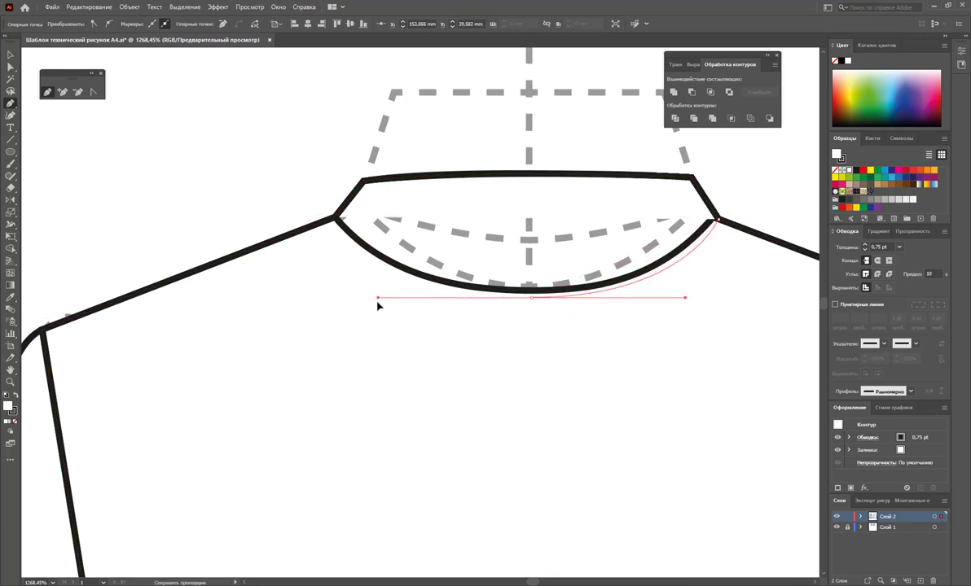
{"action": "left_click", "coordinate": [333, 219]}
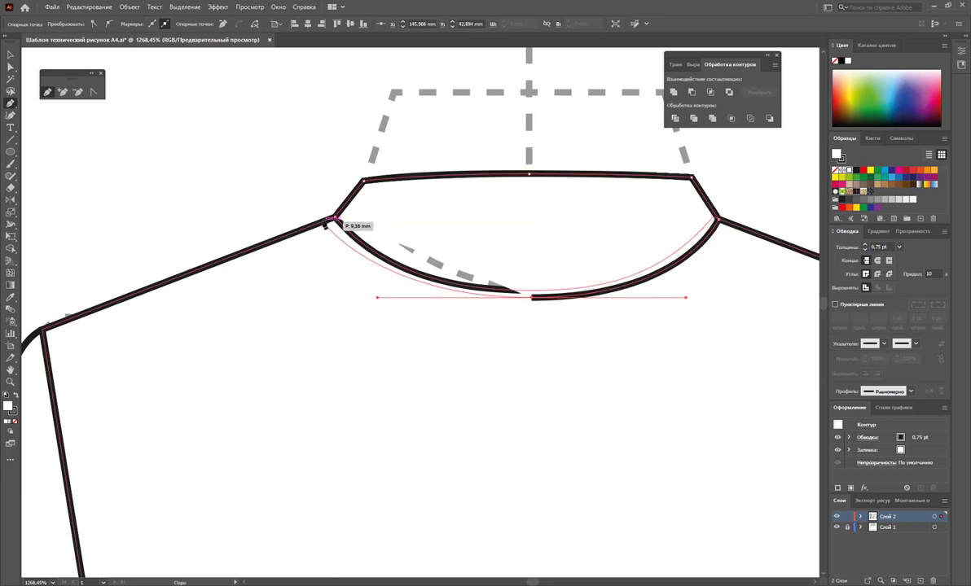
Remove the extra anchor at the stand's left neckline corner and check its points.
{"action": "left_click", "coordinate": [78, 91]}
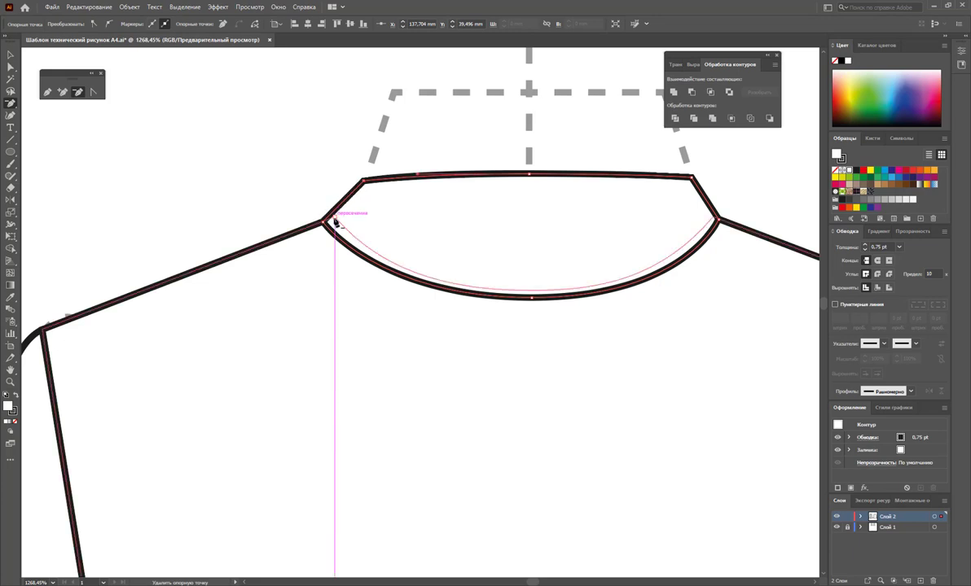
{"action": "left_click", "coordinate": [332, 217]}
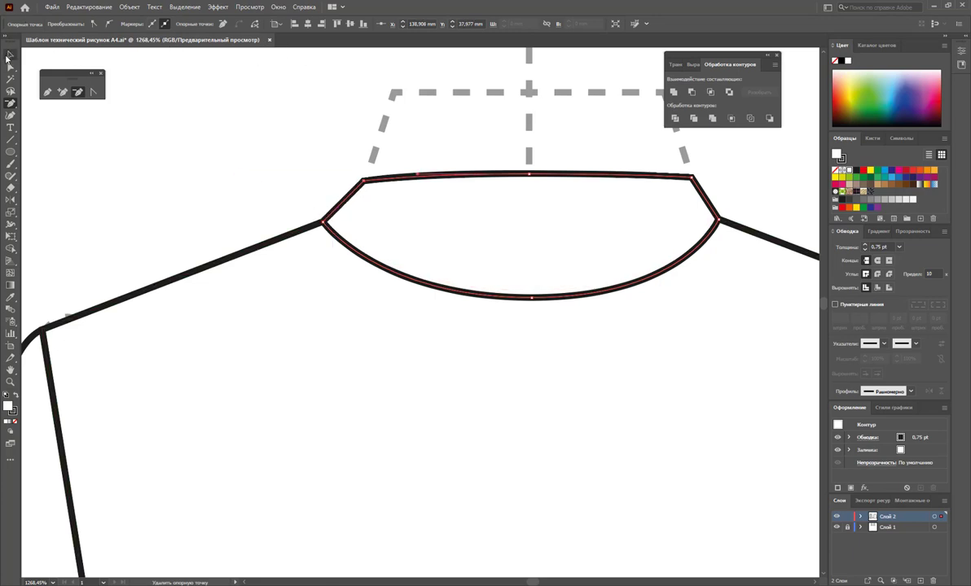
{"action": "left_click", "coordinate": [138, 154]}
{"action": "left_click", "coordinate": [11, 67]}
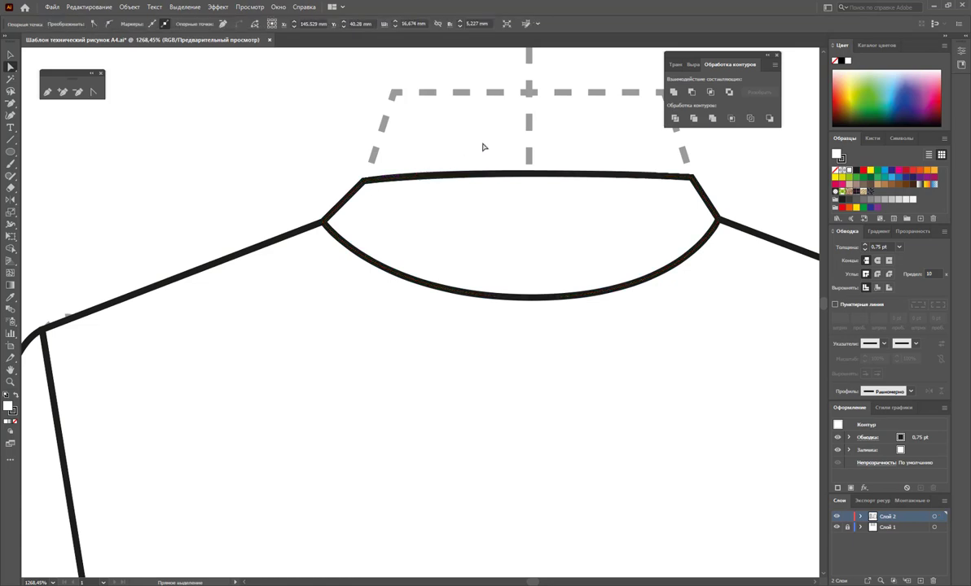
{"action": "left_click_drag", "start_coordinate": [484, 148], "coordinate": [606, 201]}
{"action": "key", "text": "ctrl+z"}
{"action": "key", "text": "ctrl+z"}
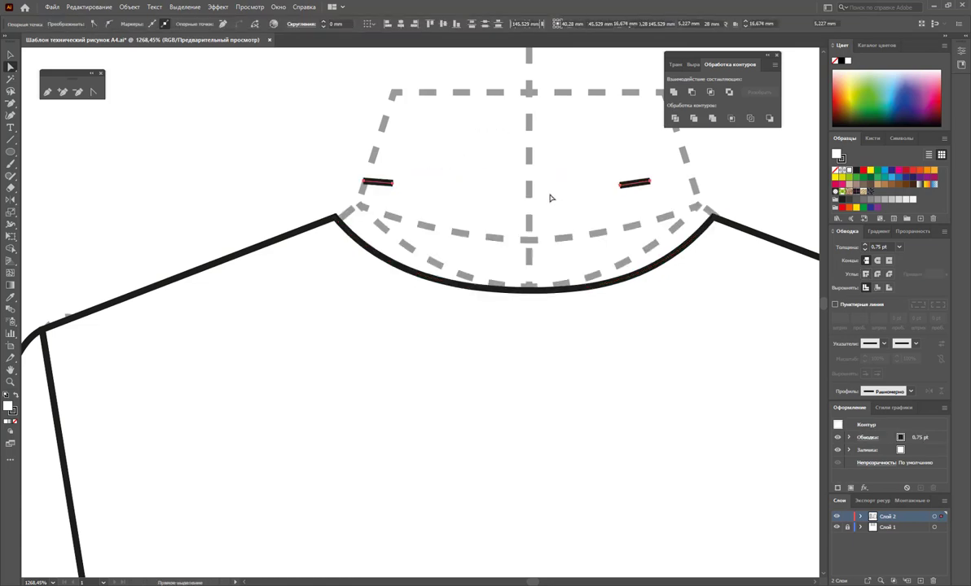
{"action": "key", "text": "ctrl+shift+z"}
{"action": "key", "text": "ctrl+shift+z"}
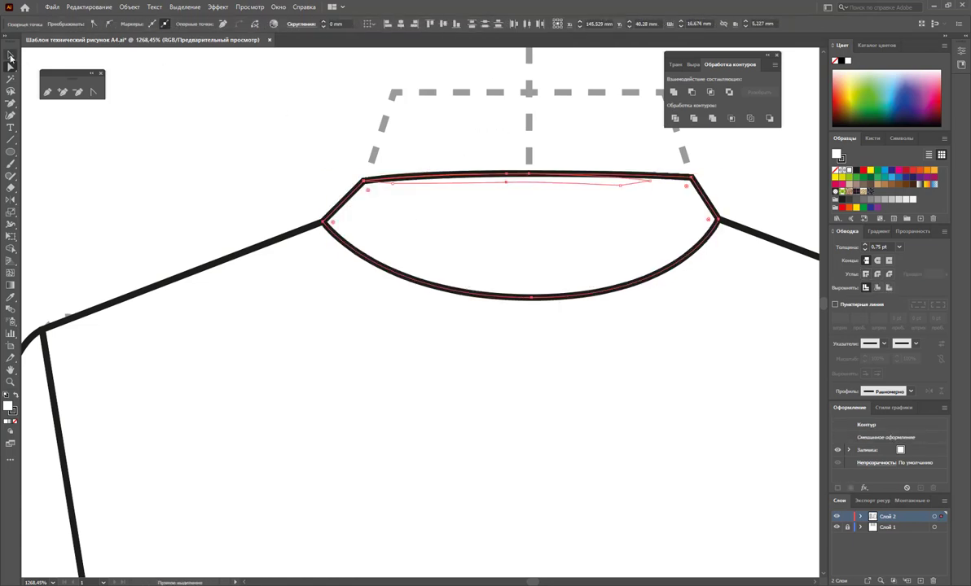
{"action": "left_click", "coordinate": [10, 56]}
{"action": "left_click", "coordinate": [501, 210]}
{"action": "left_click", "coordinate": [631, 254]}
{"action": "left_click", "coordinate": [715, 208]}
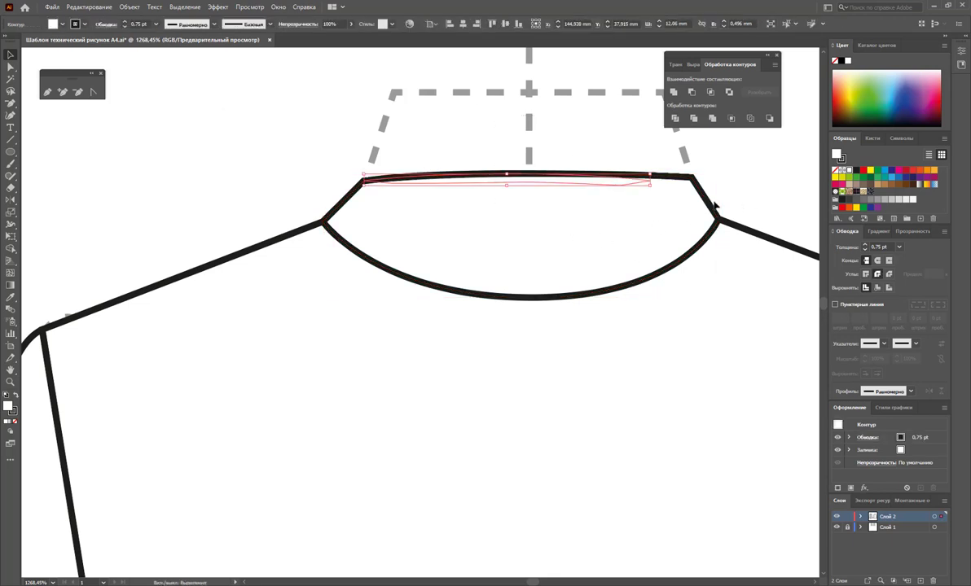
{"action": "left_click", "coordinate": [687, 198]}
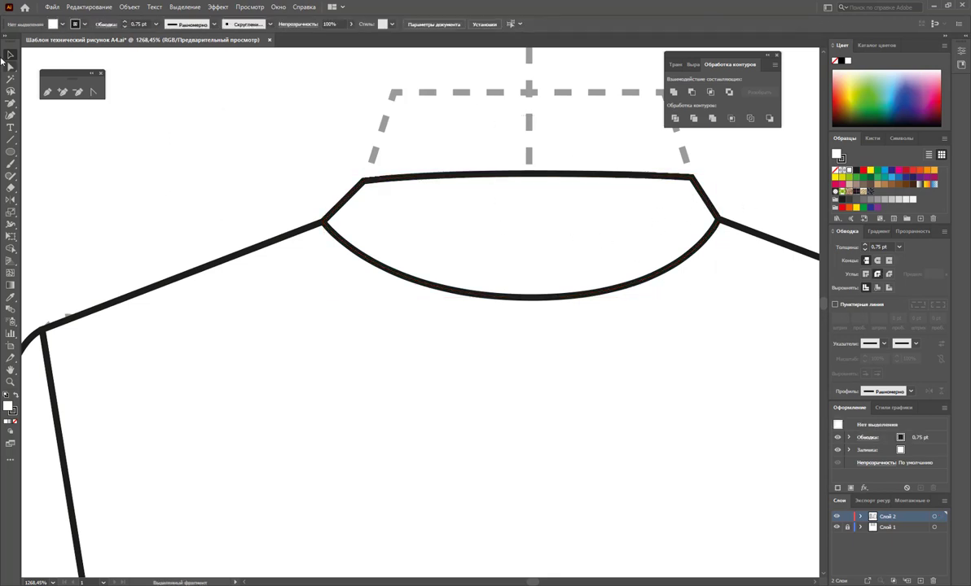
Raise both top corners to level the stand's top edge and lift the curve's bottom point.
{"action": "left_click", "coordinate": [11, 67]}
{"action": "left_click_drag", "start_coordinate": [361, 180], "coordinate": [361, 173]}
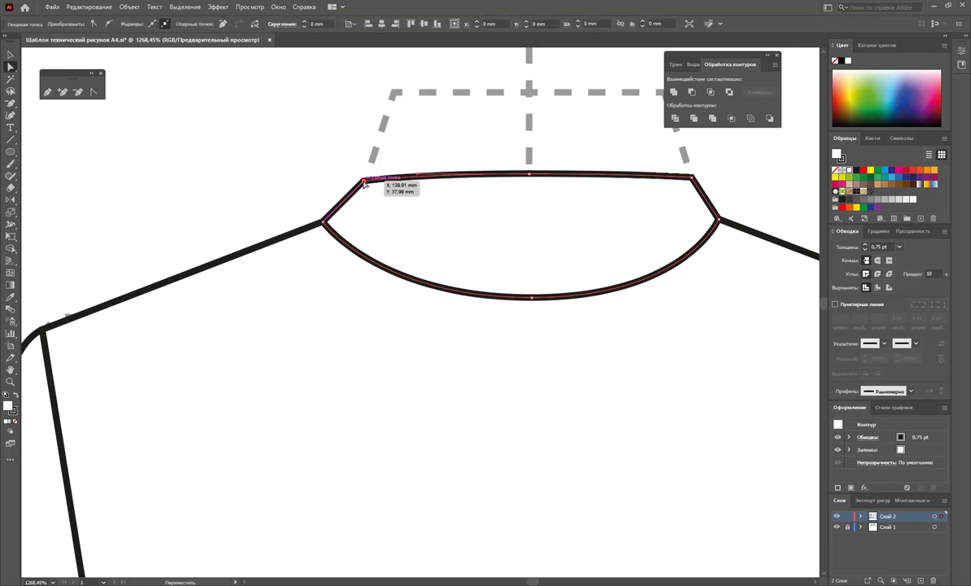
{"action": "left_click_drag", "start_coordinate": [695, 183], "coordinate": [695, 178]}
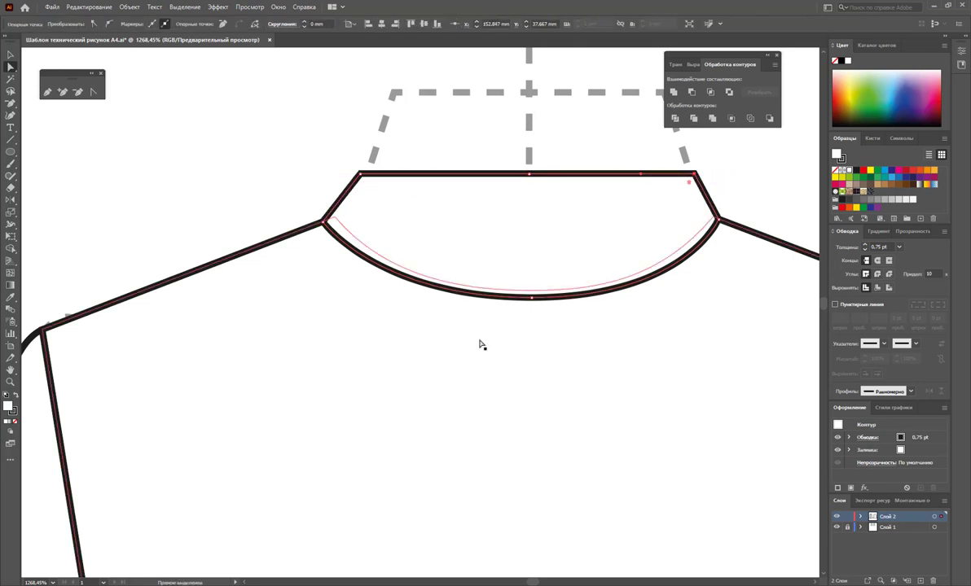
{"action": "left_click", "coordinate": [11, 93]}
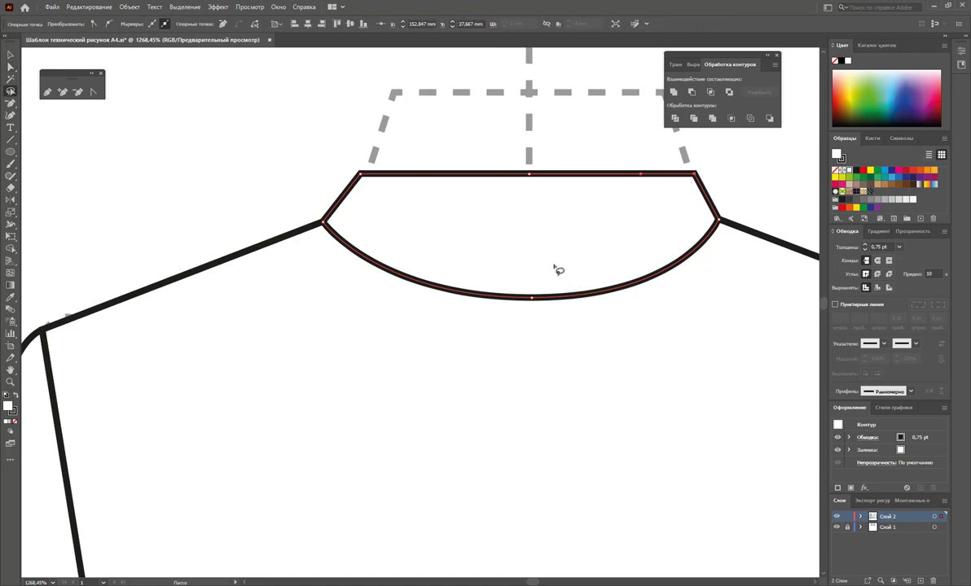
{"action": "left_click_drag", "start_coordinate": [557, 270], "coordinate": [559, 254]}
{"action": "key", "text": "Up"}
{"action": "key", "text": "Up"}
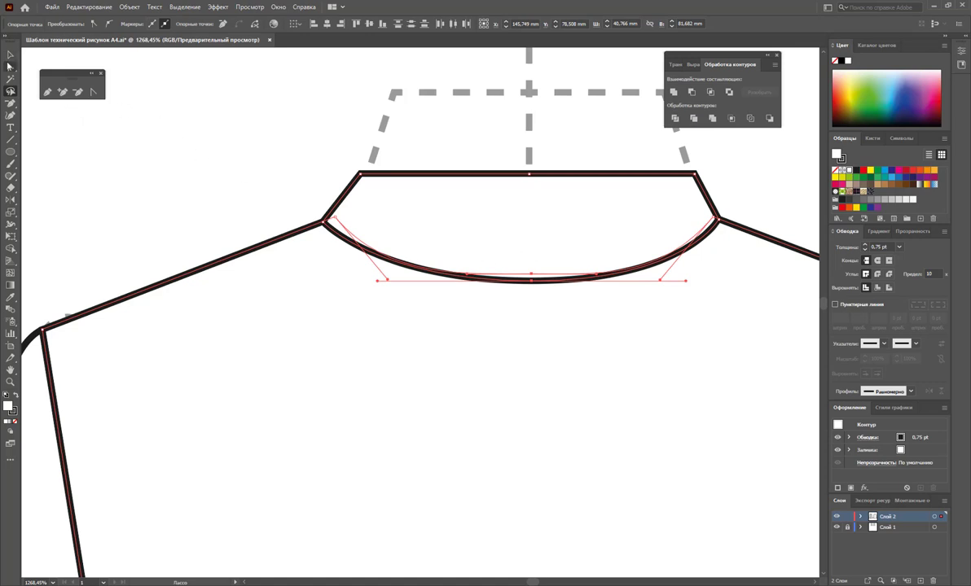
Move the curve's left and right end points onto the shoulder corners.
{"action": "left_click", "coordinate": [9, 67]}
{"action": "left_click", "coordinate": [175, 208]}
{"action": "left_click", "coordinate": [324, 221]}
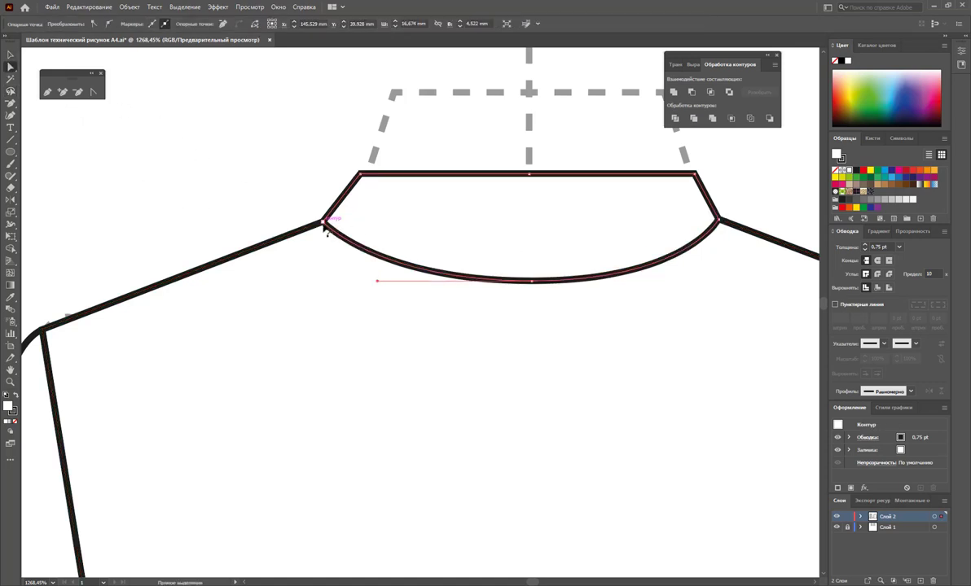
{"action": "left_click_drag", "start_coordinate": [324, 220], "coordinate": [315, 222]}
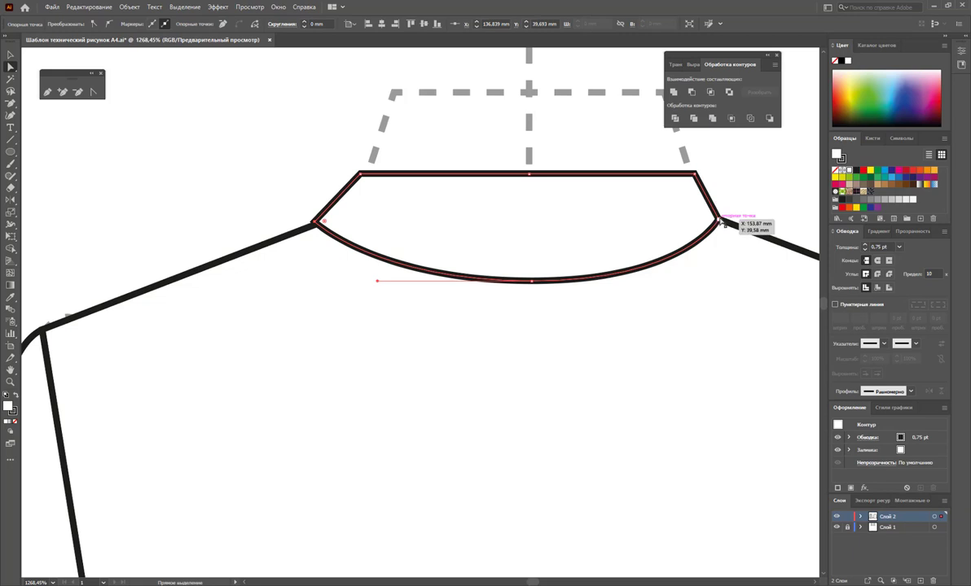
{"action": "left_click_drag", "start_coordinate": [721, 223], "coordinate": [725, 220]}
{"action": "left_click", "coordinate": [682, 256]}
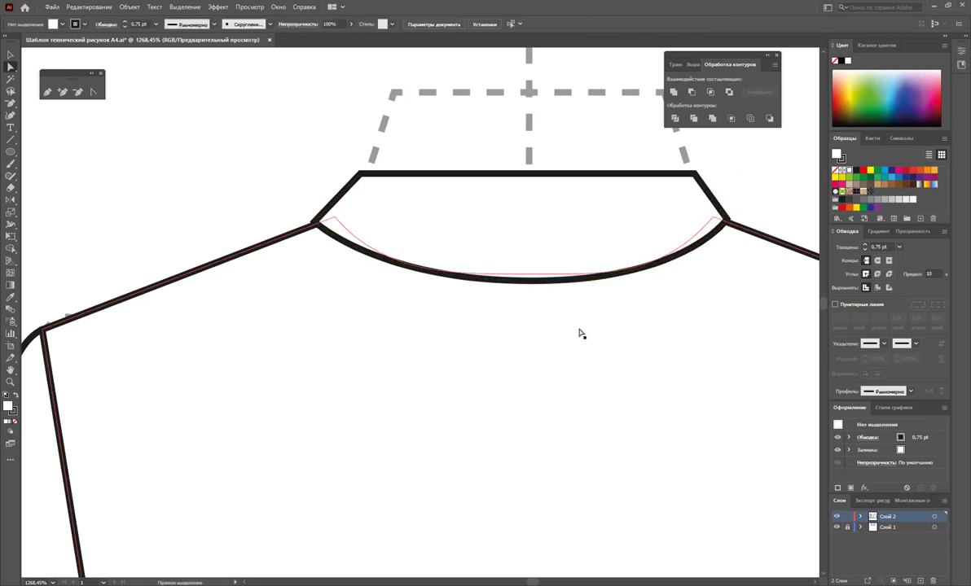
Pen-draw a curved stitch line following the collar stand's lower edge from corner to corner.
{"action": "key", "text": "z"}
{"action": "left_click_drag", "start_coordinate": [526, 348], "coordinate": [411, 290]}
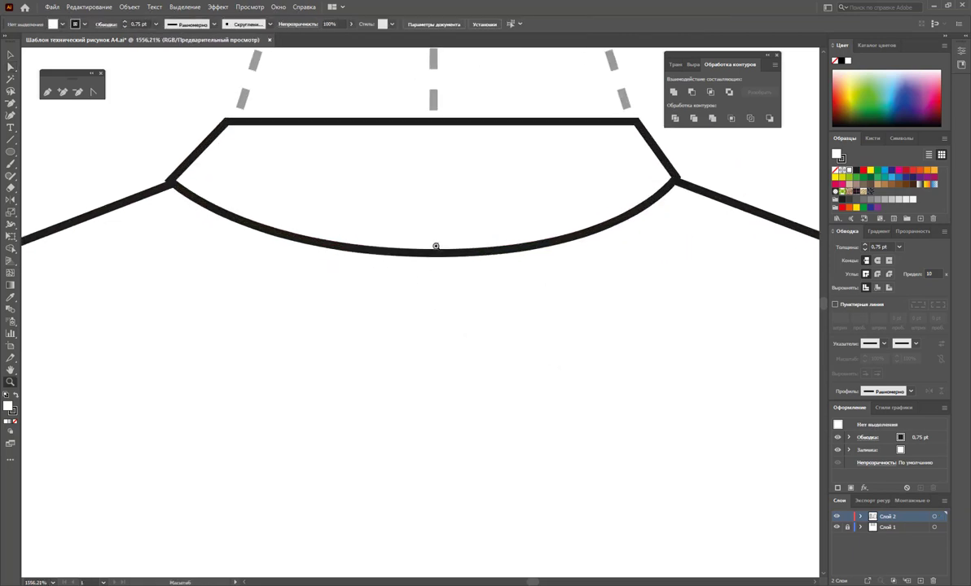
{"action": "scroll", "coordinate": [435, 246], "scroll_direction": "up", "scroll_amount": 1}
{"action": "left_click", "coordinate": [48, 93]}
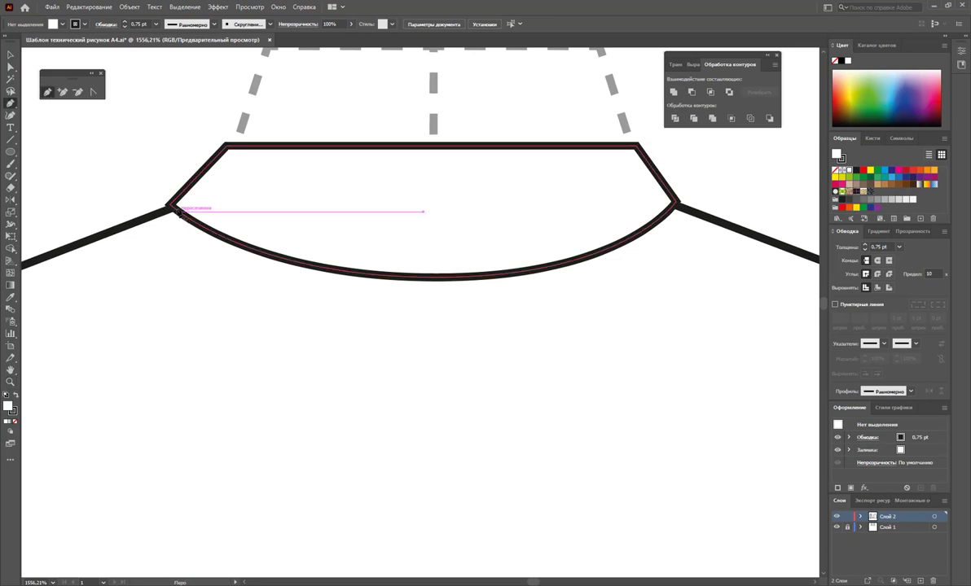
{"action": "left_click", "coordinate": [173, 202]}
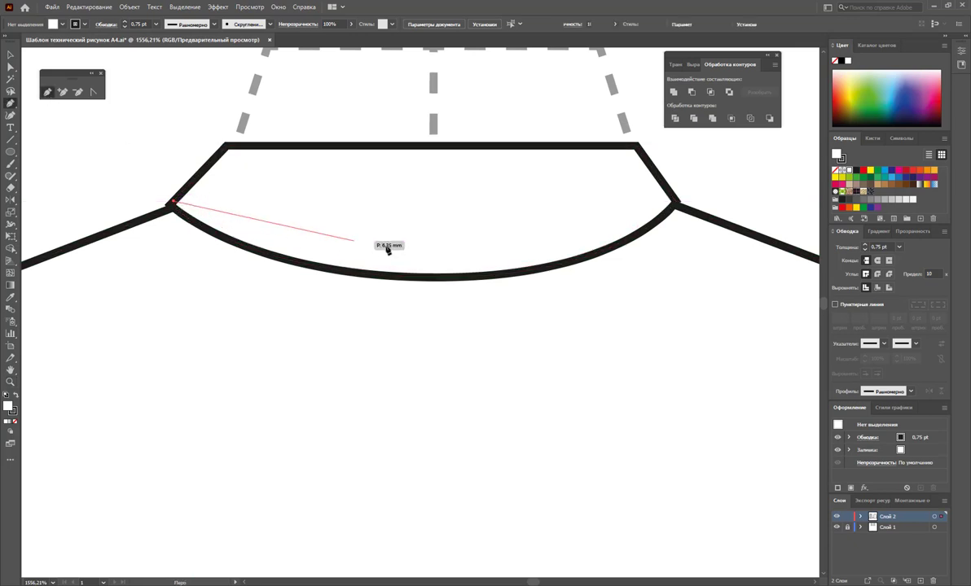
{"action": "left_click_drag", "start_coordinate": [438, 270], "coordinate": [567, 268]}
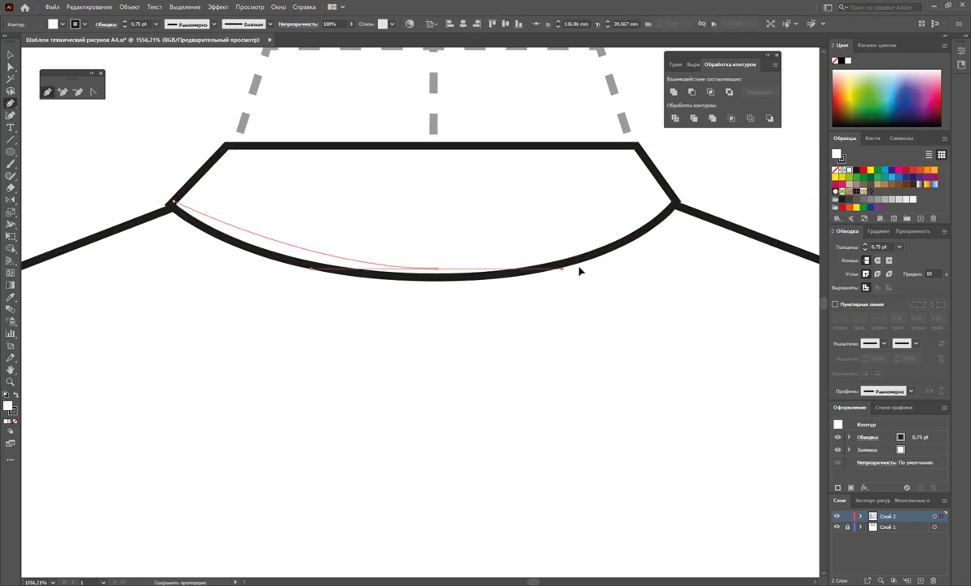
{"action": "mouse_move", "coordinate": [673, 199]}
{"action": "left_mouse_down"}
{"action": "mouse_move", "coordinate": [701, 165]}
{"action": "mouse_move", "coordinate": [726, 170]}
{"action": "left_mouse_up"}
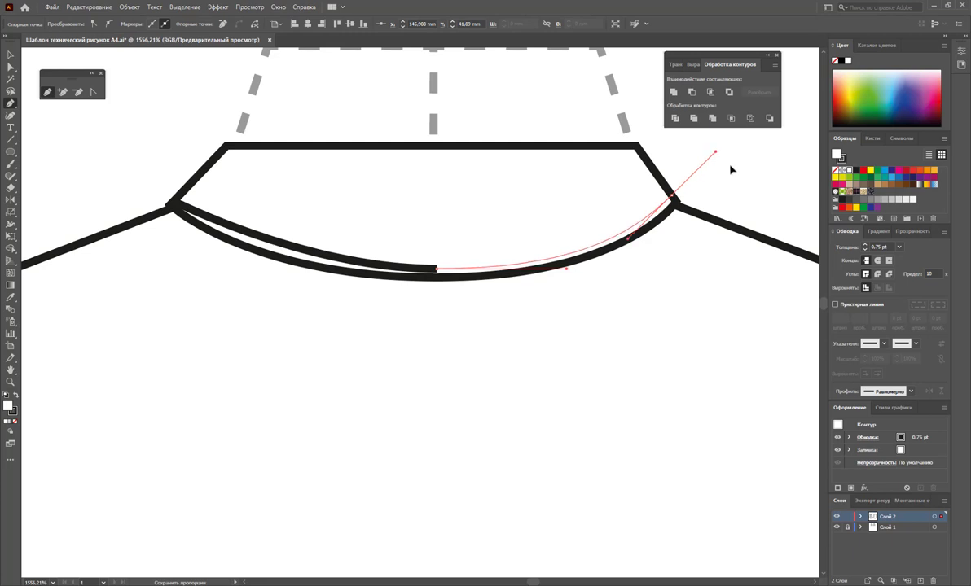
{"action": "left_click_drag", "start_coordinate": [726, 170], "coordinate": [730, 167]}
{"action": "key", "text": "Escape"}
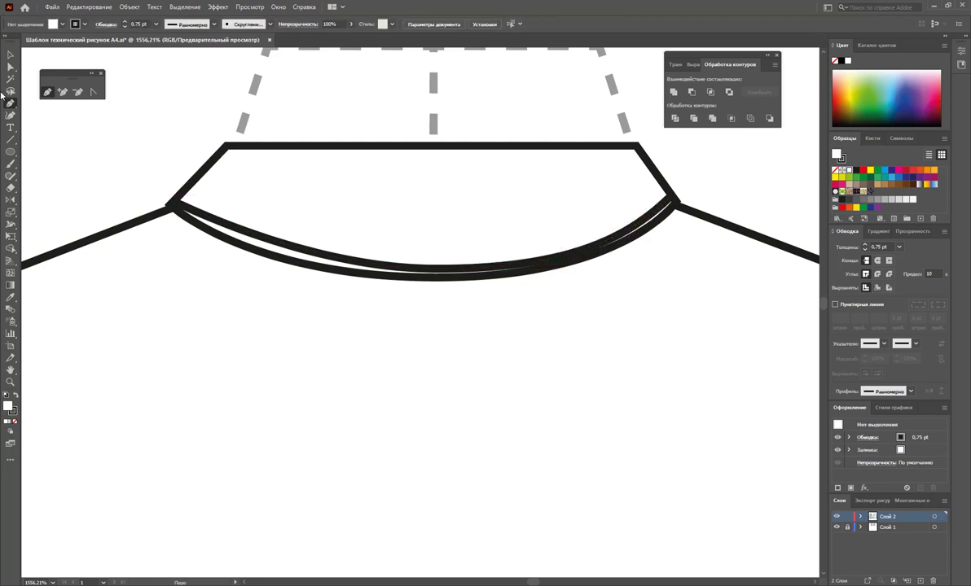
{"action": "left_click", "coordinate": [9, 66]}
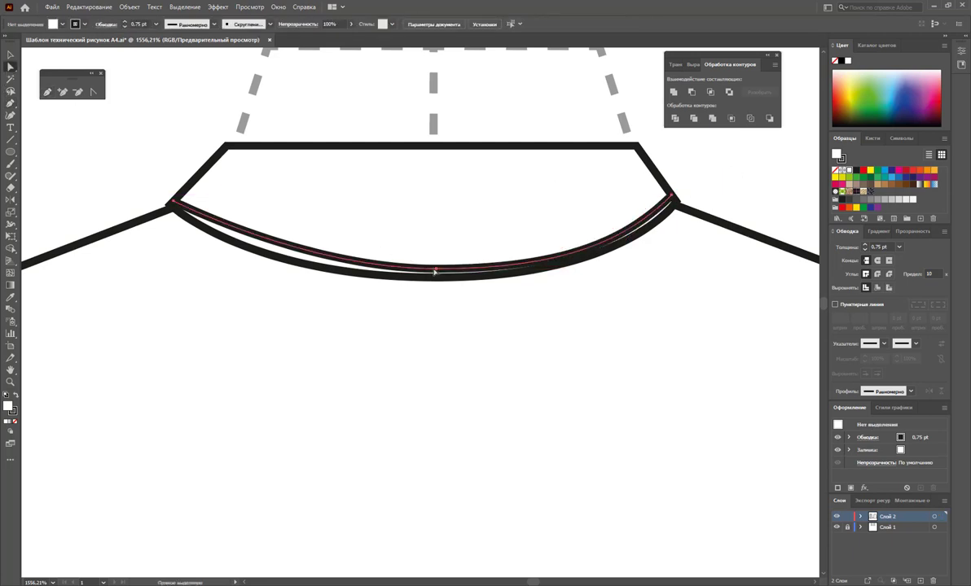
{"action": "left_click_drag", "start_coordinate": [434, 272], "coordinate": [287, 275]}
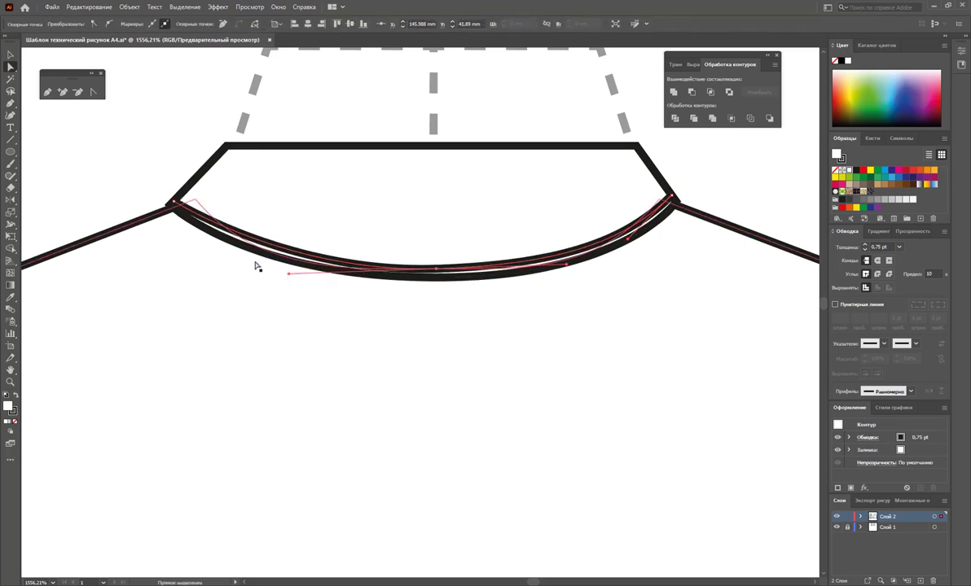
Make the stitch curve a dashed line with 0.25 pt stroke weight.
{"action": "left_click", "coordinate": [9, 55]}
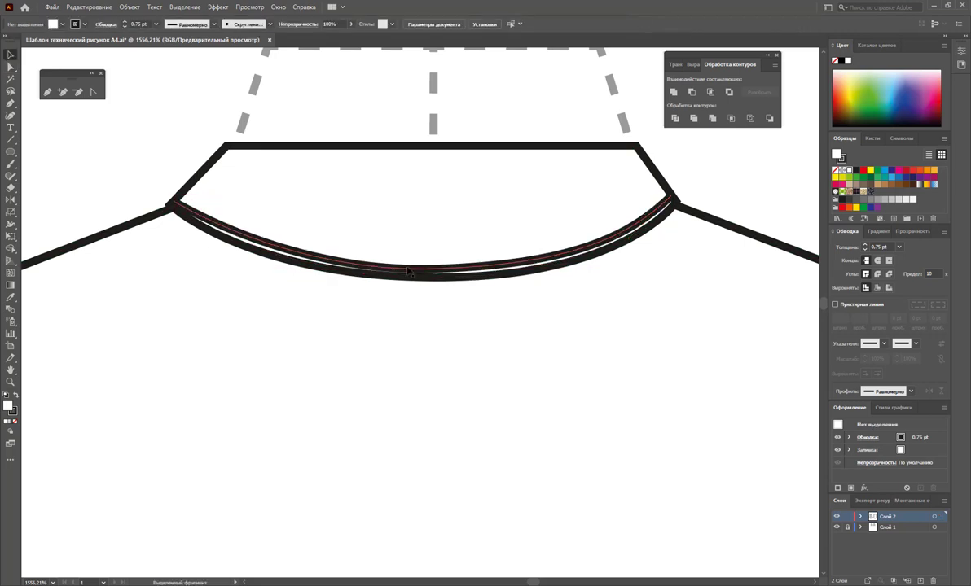
{"action": "left_click", "coordinate": [456, 277]}
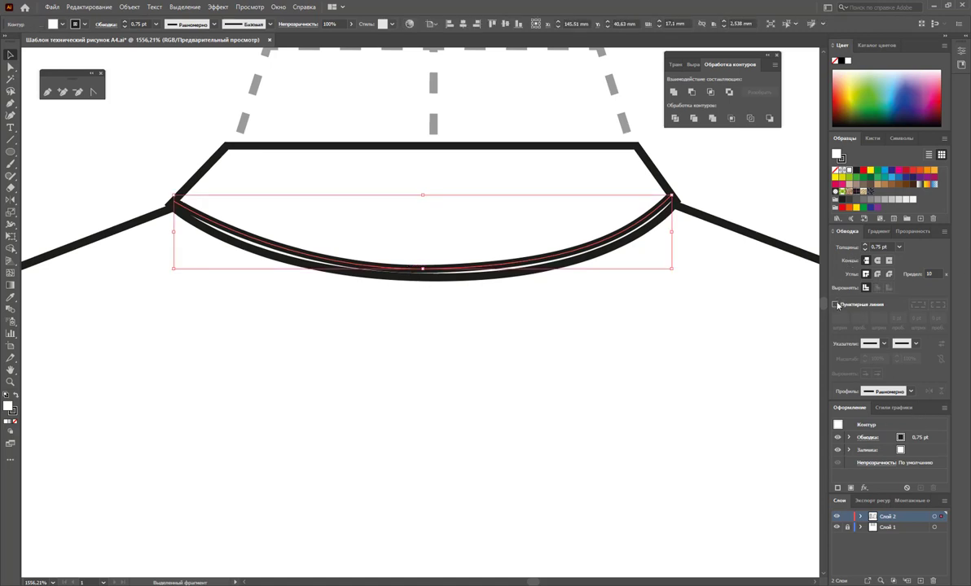
{"action": "left_click", "coordinate": [835, 304]}
{"action": "left_click", "coordinate": [899, 247]}
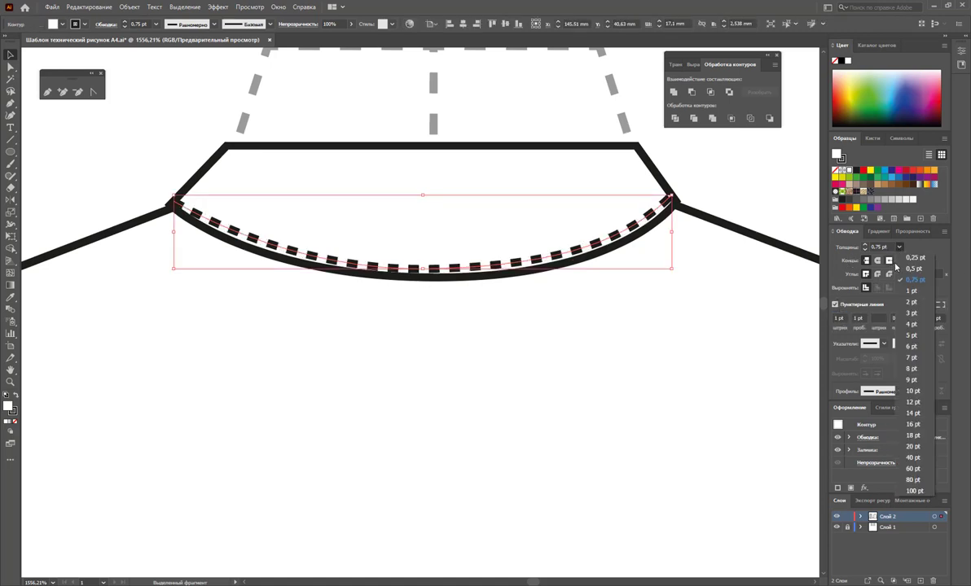
{"action": "left_click", "coordinate": [851, 254]}
{"action": "left_click", "coordinate": [741, 205]}
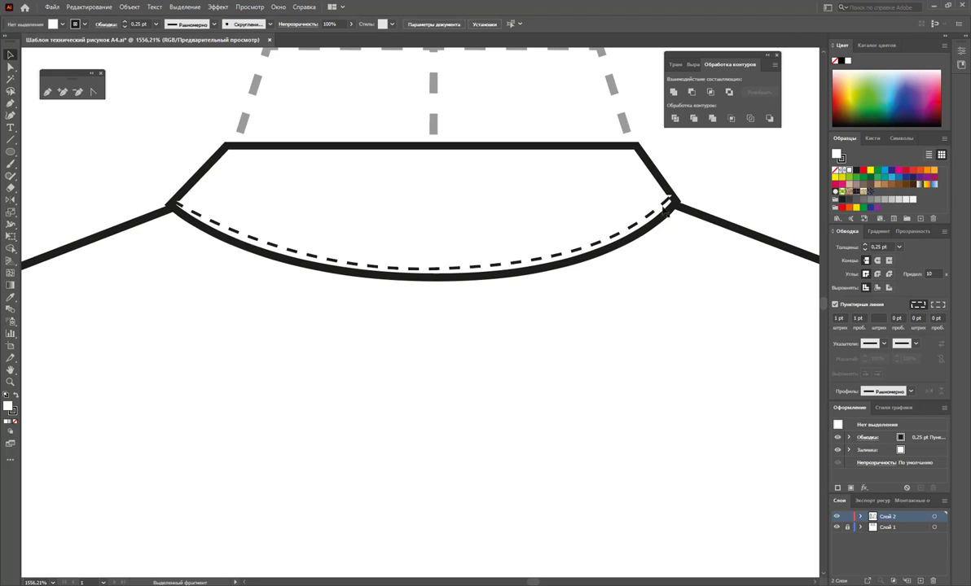
Drag the collar stand's top edge slightly downward into a gentle curve.
{"action": "left_click", "coordinate": [427, 147]}
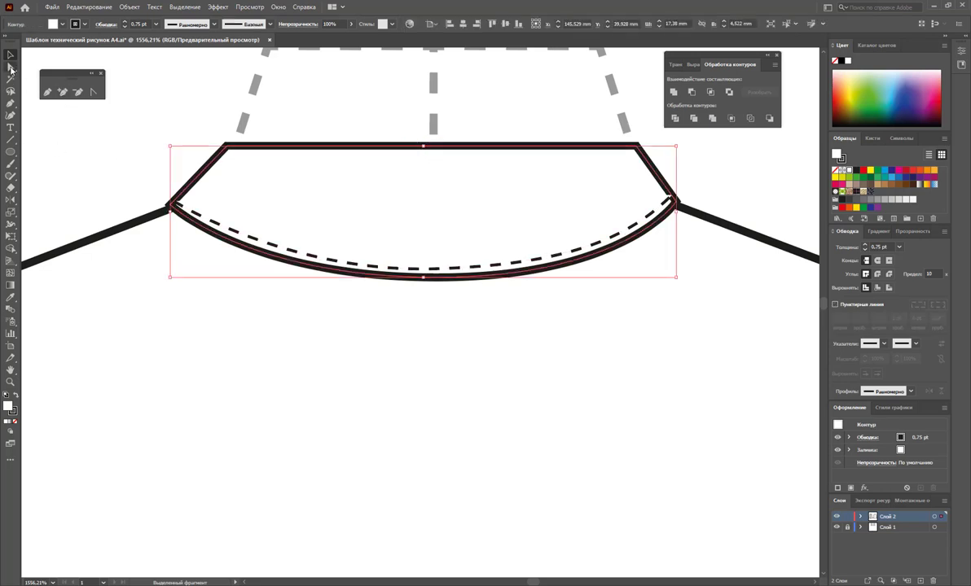
{"action": "left_click", "coordinate": [10, 66]}
{"action": "left_click", "coordinate": [434, 146]}
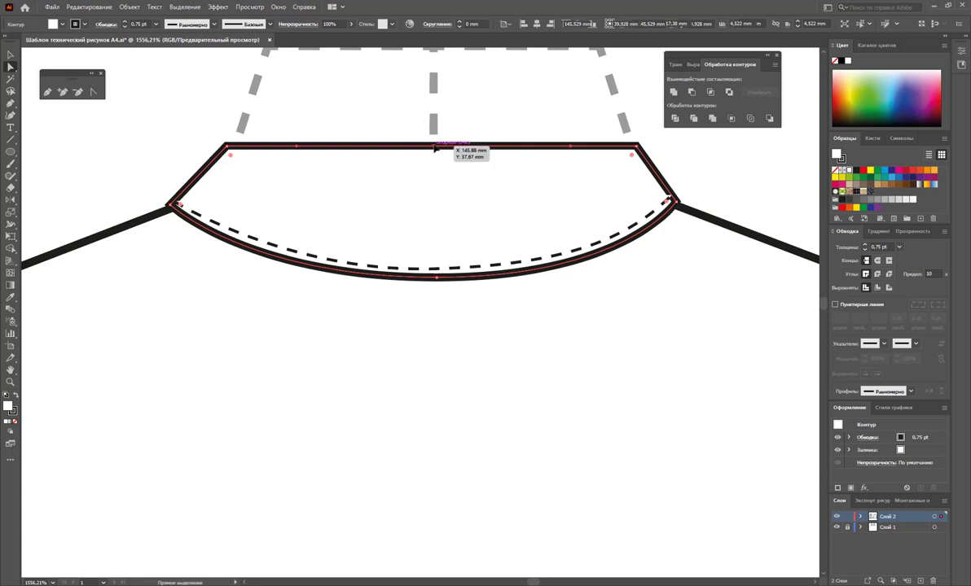
{"action": "left_click_drag", "start_coordinate": [434, 146], "coordinate": [431, 158]}
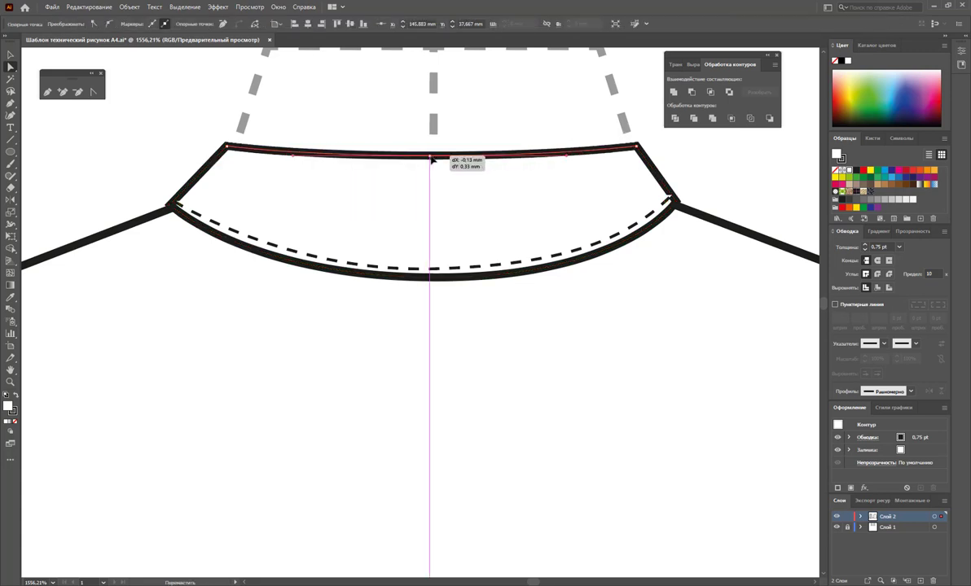
{"action": "left_click_drag", "start_coordinate": [431, 158], "coordinate": [431, 159]}
{"action": "left_click", "coordinate": [458, 133]}
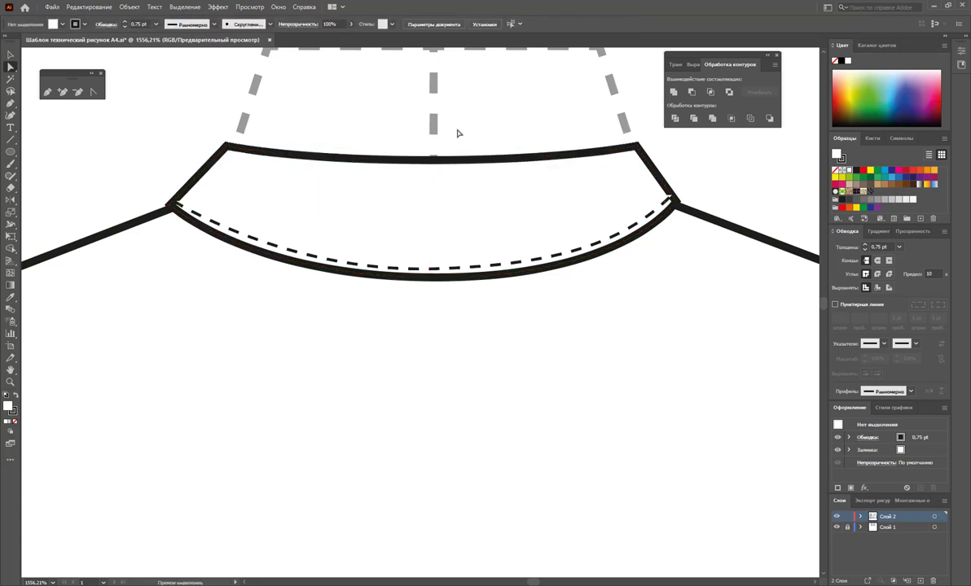
{"action": "key", "text": "z"}
{"action": "mouse_move", "coordinate": [488, 340]}
{"action": "left_mouse_down"}
{"action": "mouse_move", "coordinate": [472, 396]}
{"action": "mouse_move", "coordinate": [383, 392]}
{"action": "mouse_move", "coordinate": [325, 296]}
{"action": "left_mouse_up"}
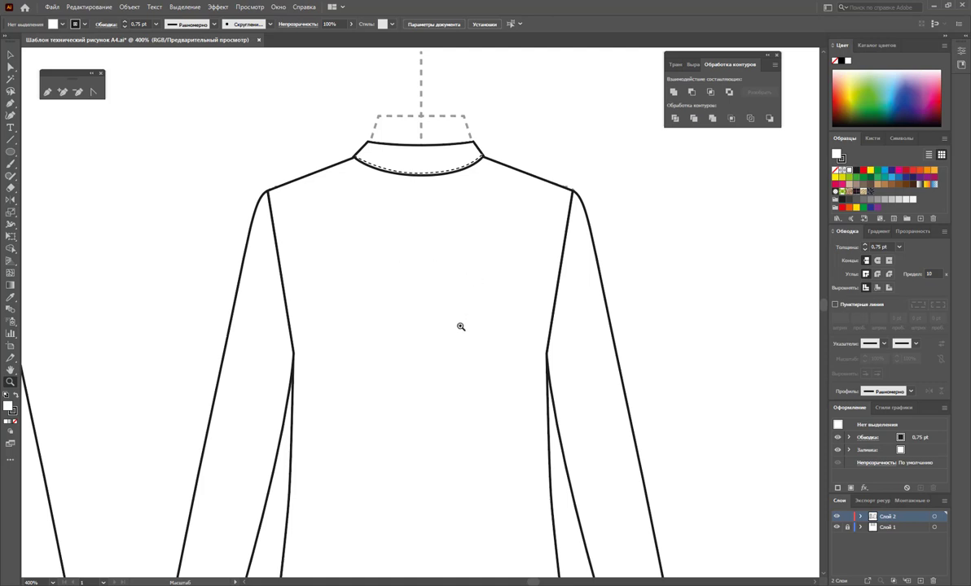
Draw a straight horizontal yoke line across the back view's upper back, side seam to side seam.
{"action": "left_click_drag", "start_coordinate": [460, 327], "coordinate": [460, 396]}
{"action": "left_click_drag", "start_coordinate": [354, 321], "coordinate": [302, 349]}
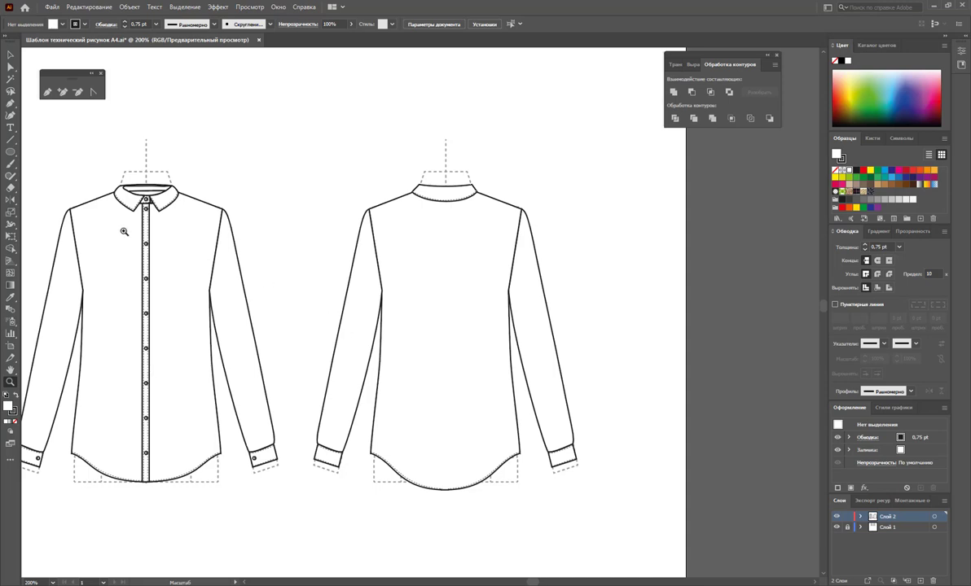
{"action": "left_click", "coordinate": [9, 140]}
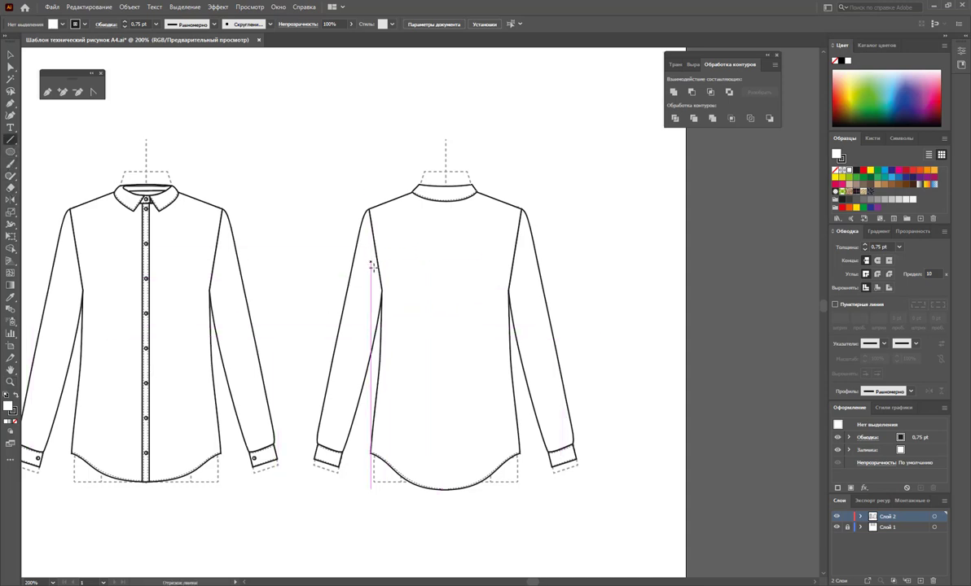
{"action": "left_click_drag", "start_coordinate": [376, 257], "coordinate": [512, 258]}
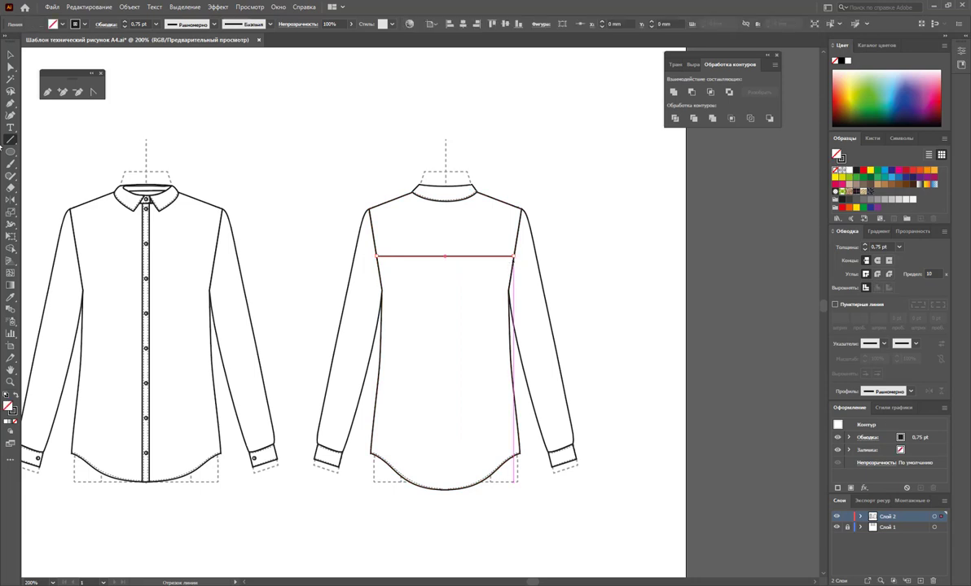
{"action": "left_click", "coordinate": [9, 55]}
{"action": "left_click", "coordinate": [375, 306]}
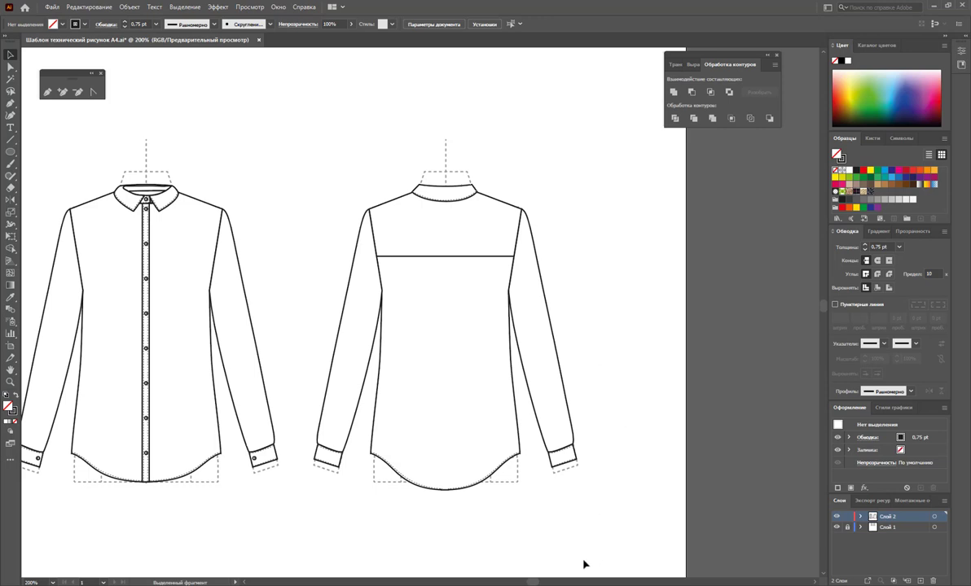
Join the back shirt's two hem pieces into one path and adjust its curve depth.
{"action": "left_click_drag", "start_coordinate": [533, 583], "coordinate": [530, 583]}
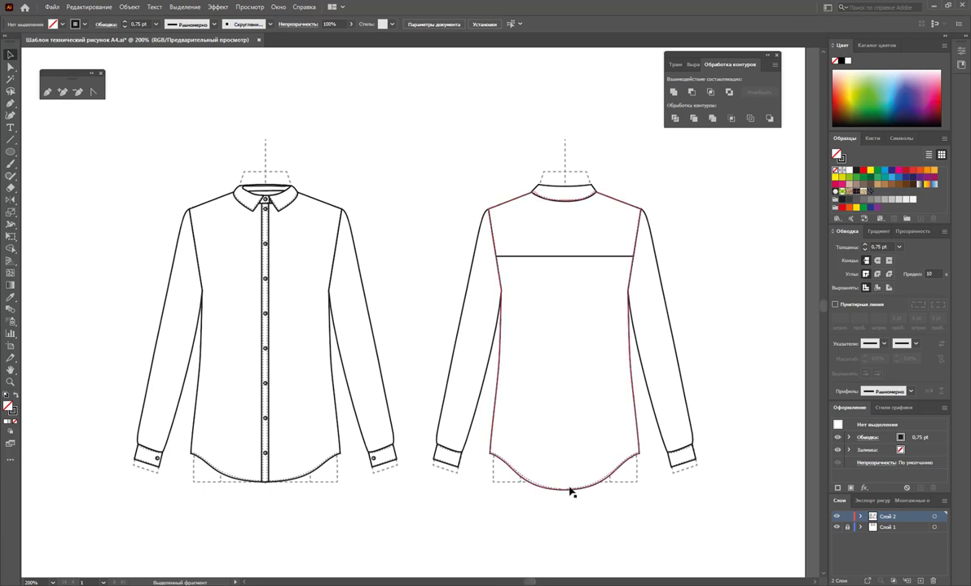
{"action": "left_click", "coordinate": [558, 488]}
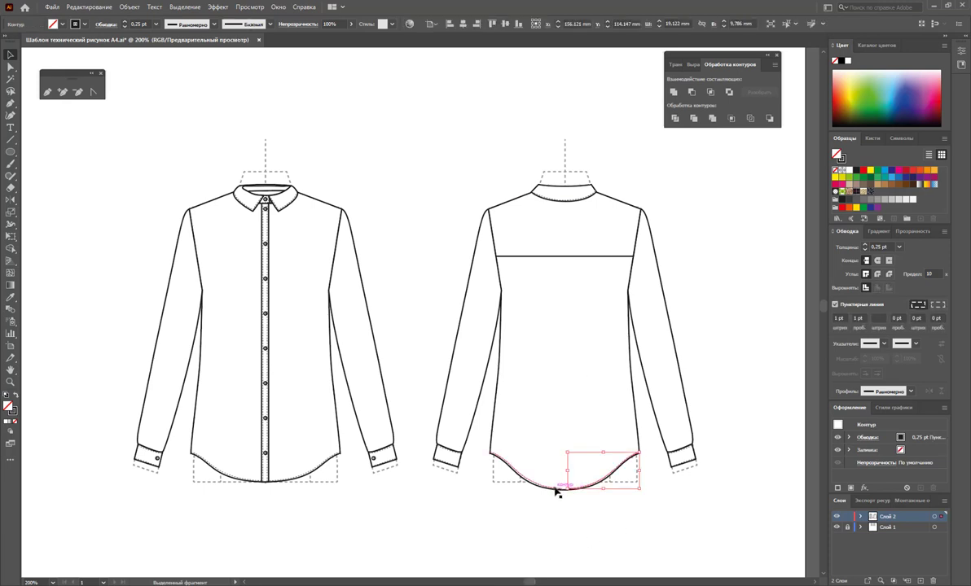
{"action": "left_click", "coordinate": [559, 489], "text": "shift"}
{"action": "right_click", "coordinate": [559, 492]}
{"action": "left_click", "coordinate": [602, 351]}
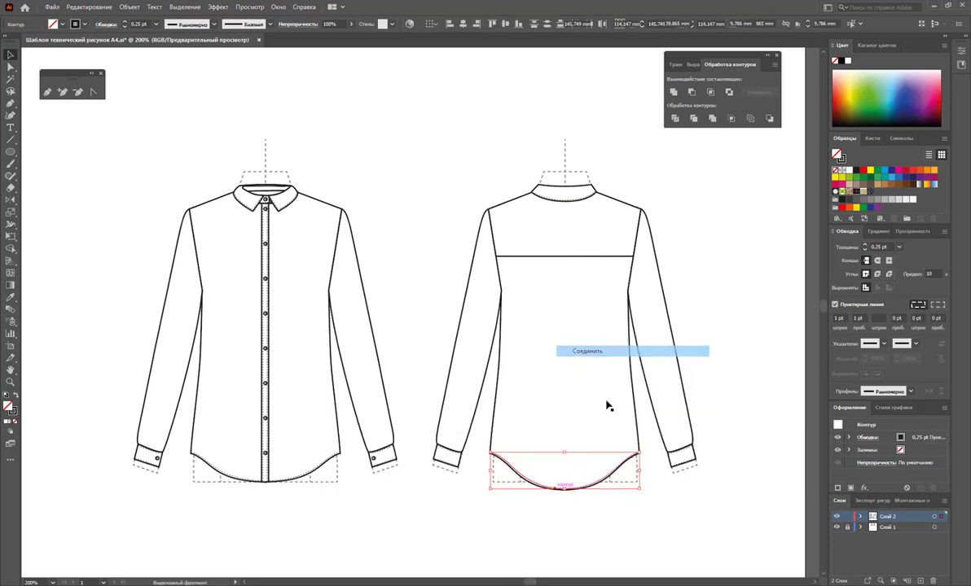
{"action": "left_click", "coordinate": [599, 515]}
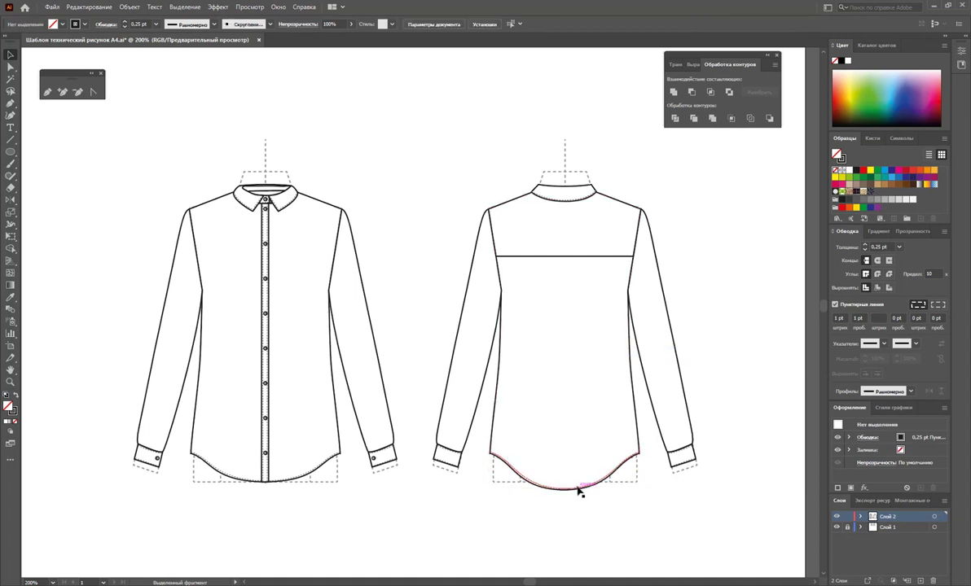
{"action": "left_click", "coordinate": [570, 490]}
{"action": "left_click_drag", "start_coordinate": [565, 487], "coordinate": [566, 490]}
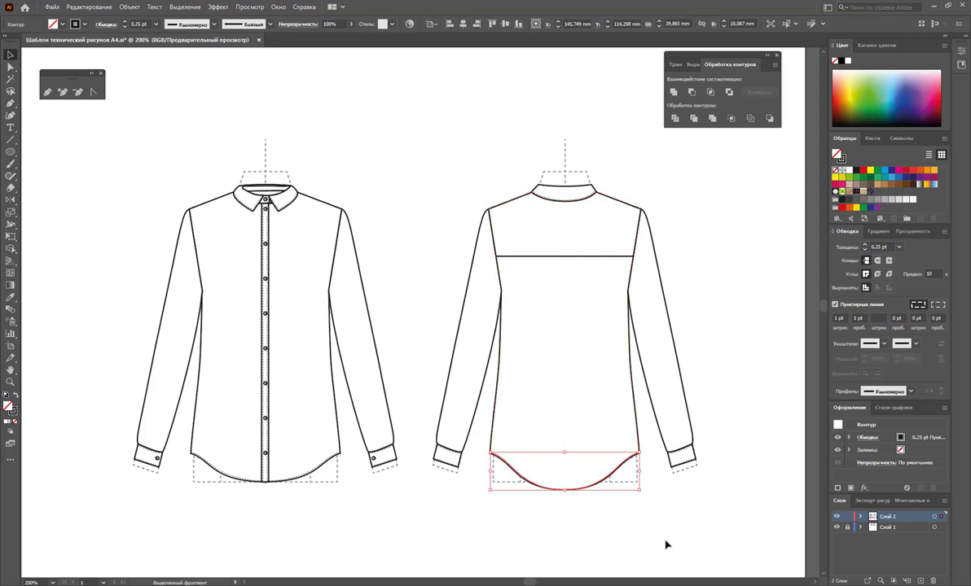
{"action": "left_click_drag", "start_coordinate": [628, 530], "coordinate": [522, 443]}
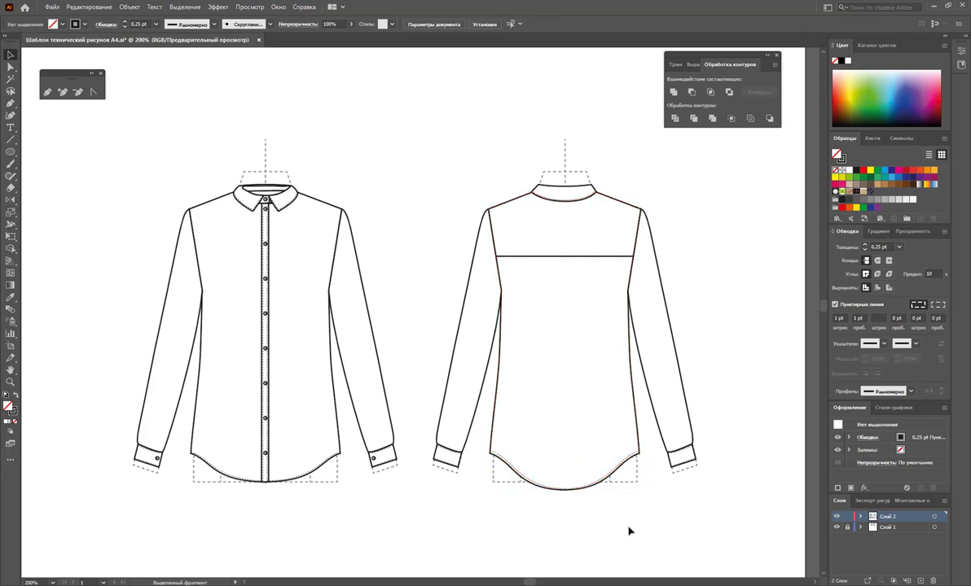
Group the hem with the back body and place a copy behind the front shirt.
{"action": "right_click", "coordinate": [575, 357]}
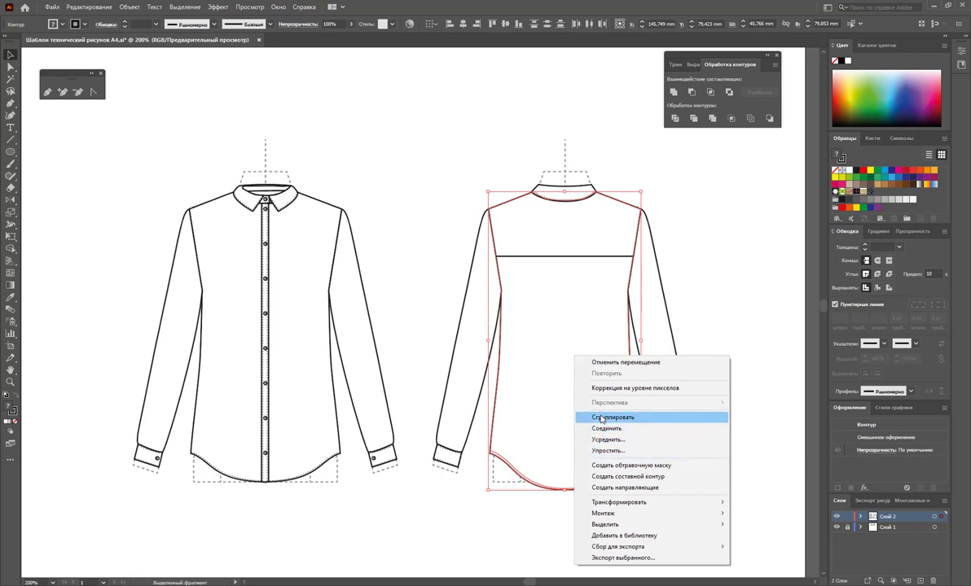
{"action": "left_click", "coordinate": [611, 417]}
{"action": "left_click_drag", "start_coordinate": [567, 410], "coordinate": [288, 425]}
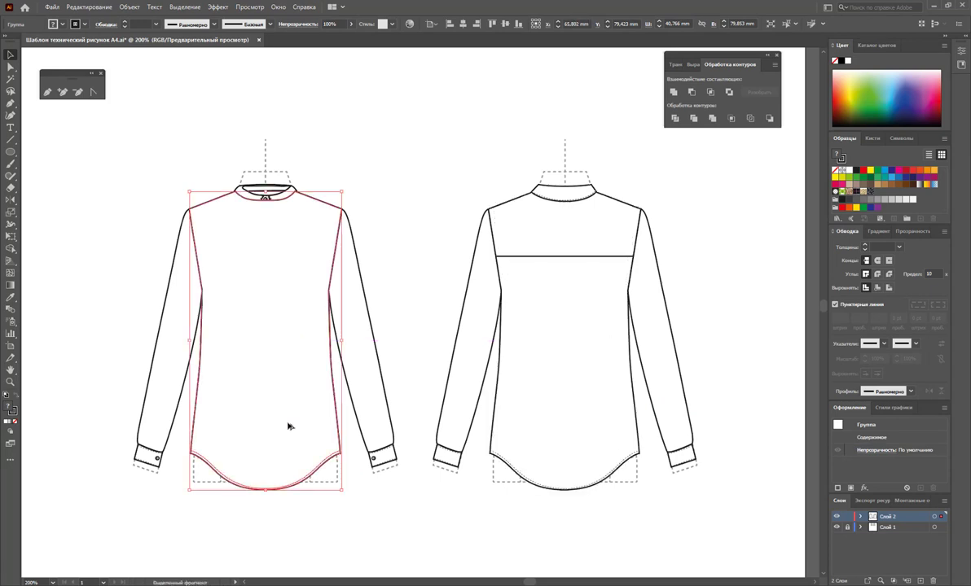
{"action": "right_click", "coordinate": [294, 403]}
{"action": "mouse_move", "coordinate": [342, 526]}
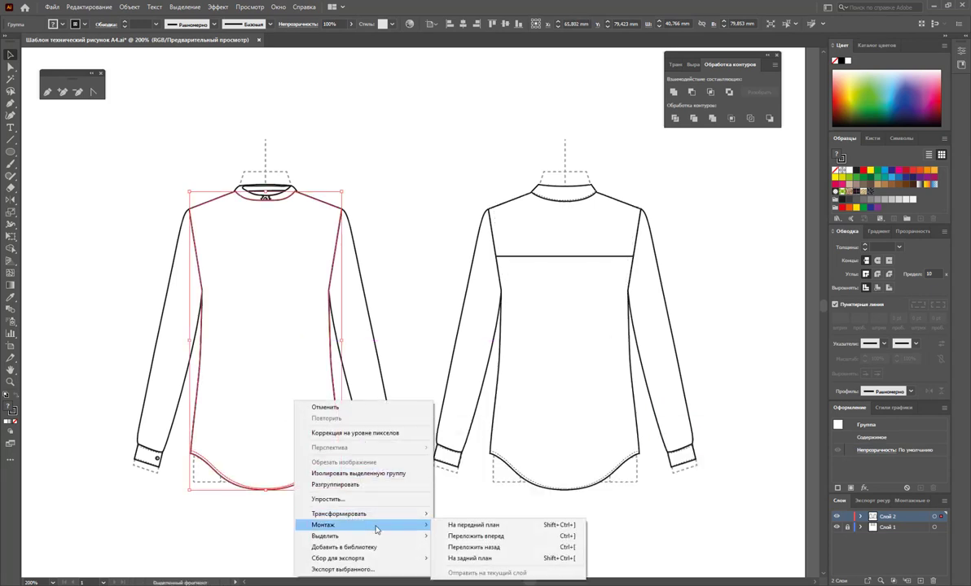
{"action": "left_click", "coordinate": [443, 559]}
{"action": "left_click", "coordinate": [460, 549]}
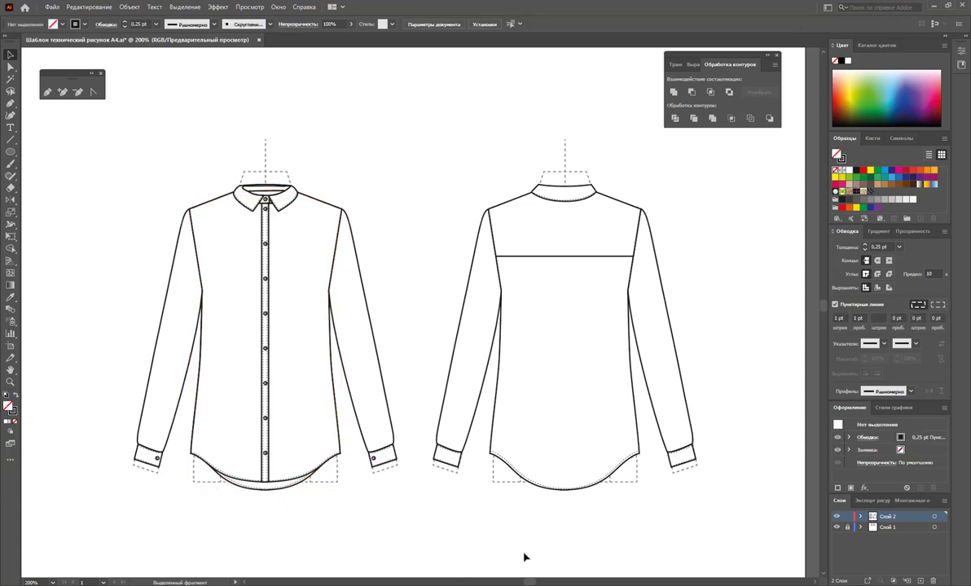
Group the front shirt's parts and the back shirt's parts into two separate groups.
{"action": "left_click_drag", "start_coordinate": [71, 136], "coordinate": [373, 492]}
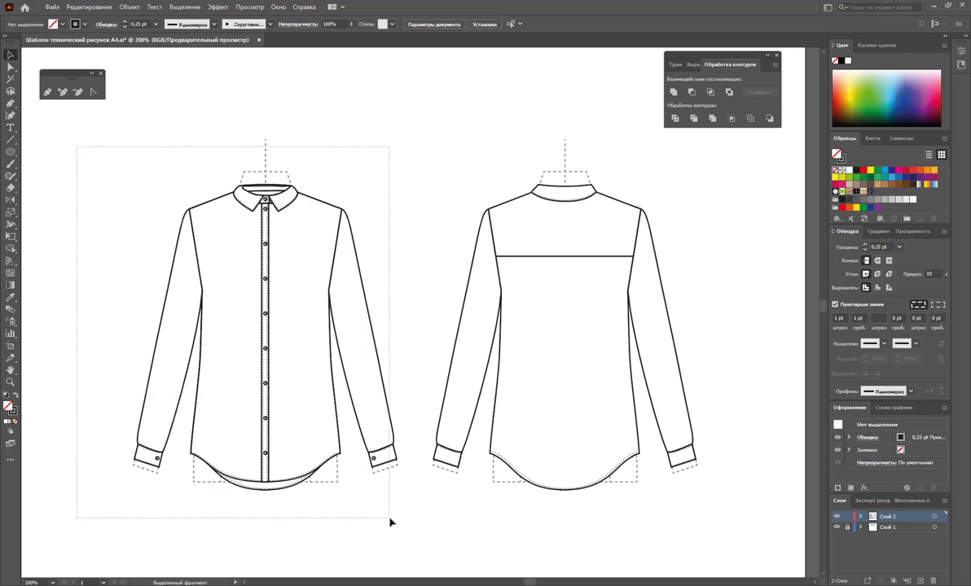
{"action": "right_click", "coordinate": [361, 420]}
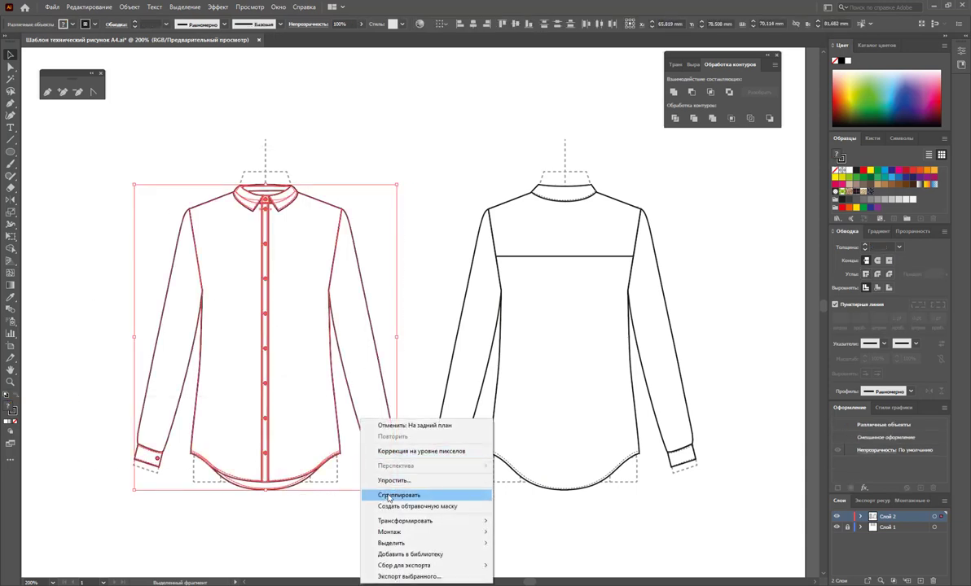
{"action": "left_click", "coordinate": [400, 495]}
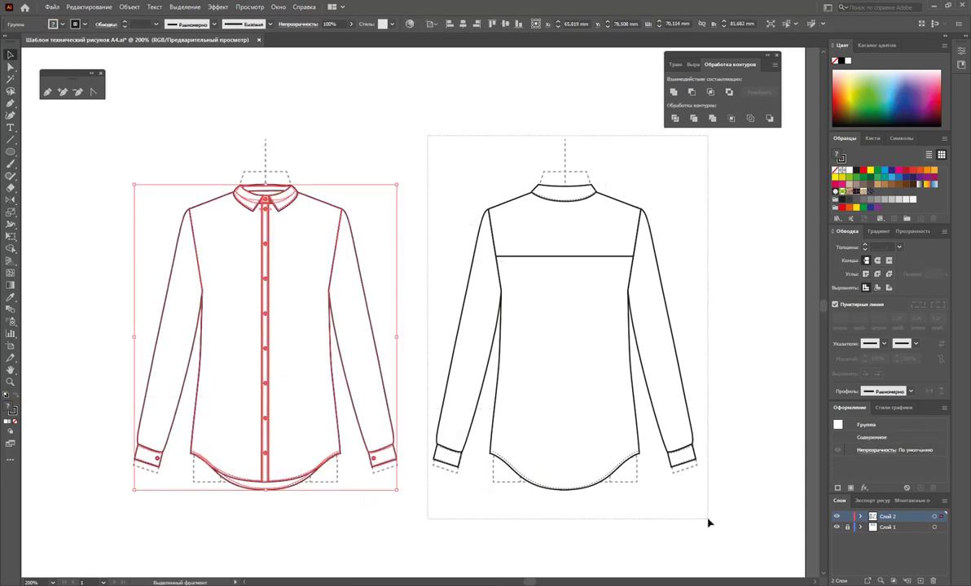
{"action": "left_click_drag", "start_coordinate": [672, 496], "coordinate": [710, 520]}
{"action": "right_click", "coordinate": [557, 409]}
{"action": "left_click", "coordinate": [595, 481]}
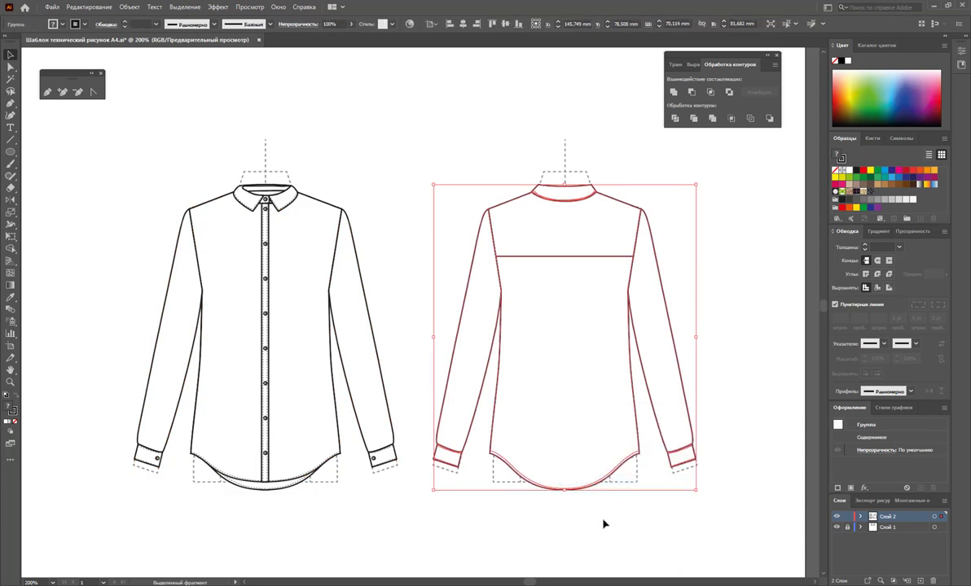
{"action": "left_click", "coordinate": [602, 525]}
{"action": "key", "text": "ctrl+0"}
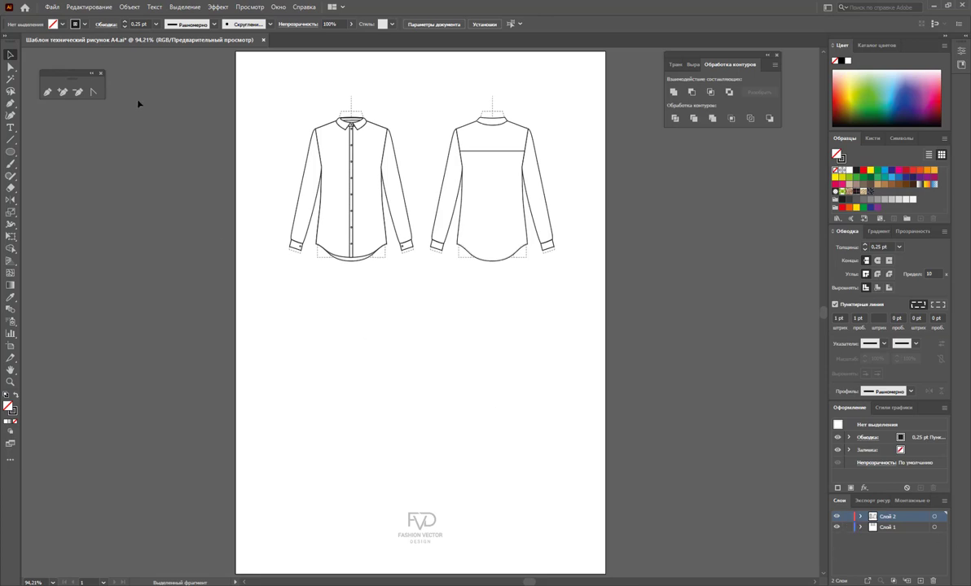
Lock the Слой 1 template layer and place two front-shirt copies side by side lower on the page.
{"action": "left_click_drag", "start_coordinate": [257, 82], "coordinate": [416, 282]}
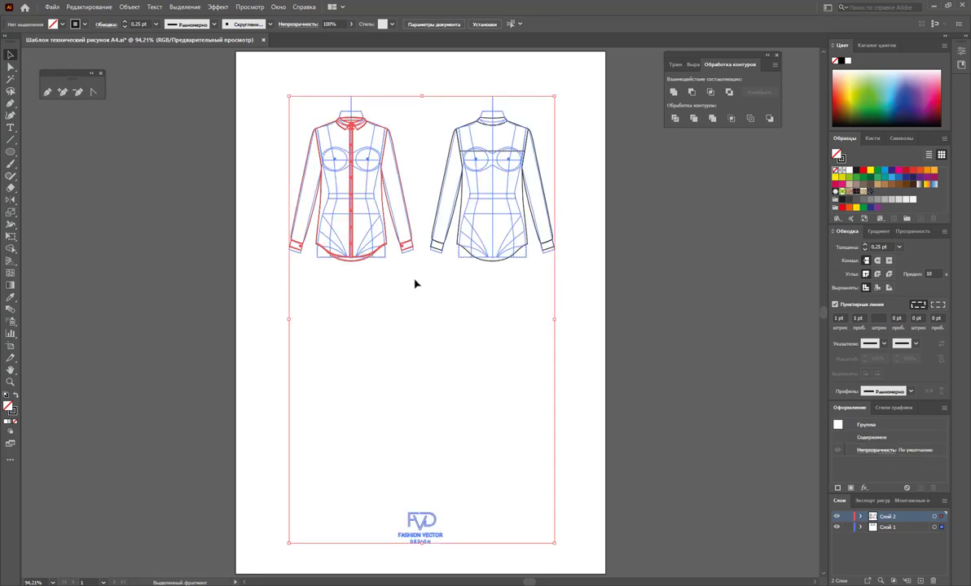
{"action": "left_click", "coordinate": [458, 314]}
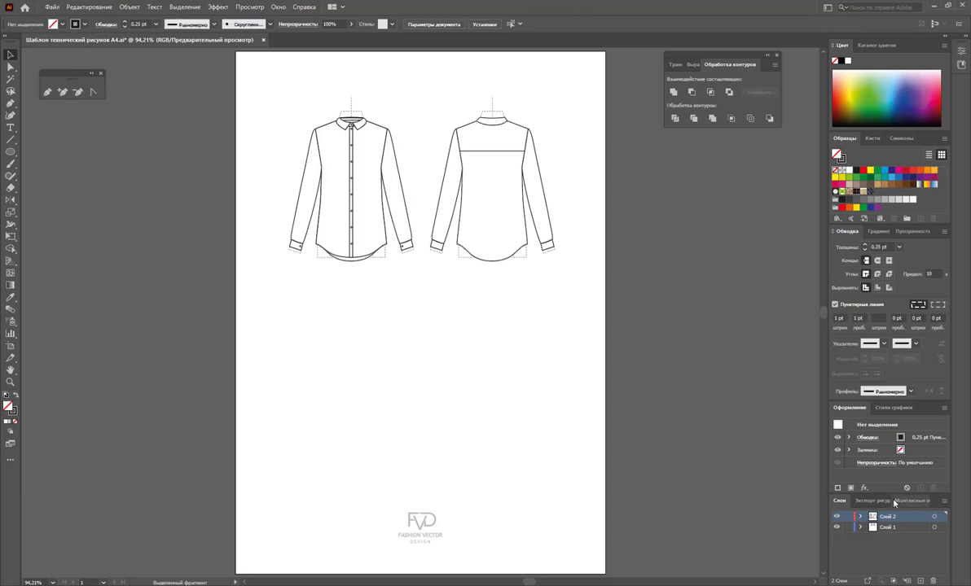
{"action": "left_click", "coordinate": [846, 527]}
{"action": "mouse_move", "coordinate": [353, 238]}
{"action": "left_mouse_down"}
{"action": "mouse_move", "coordinate": [350, 412]}
{"action": "mouse_move", "coordinate": [351, 374]}
{"action": "mouse_move", "coordinate": [497, 377]}
{"action": "left_mouse_up"}
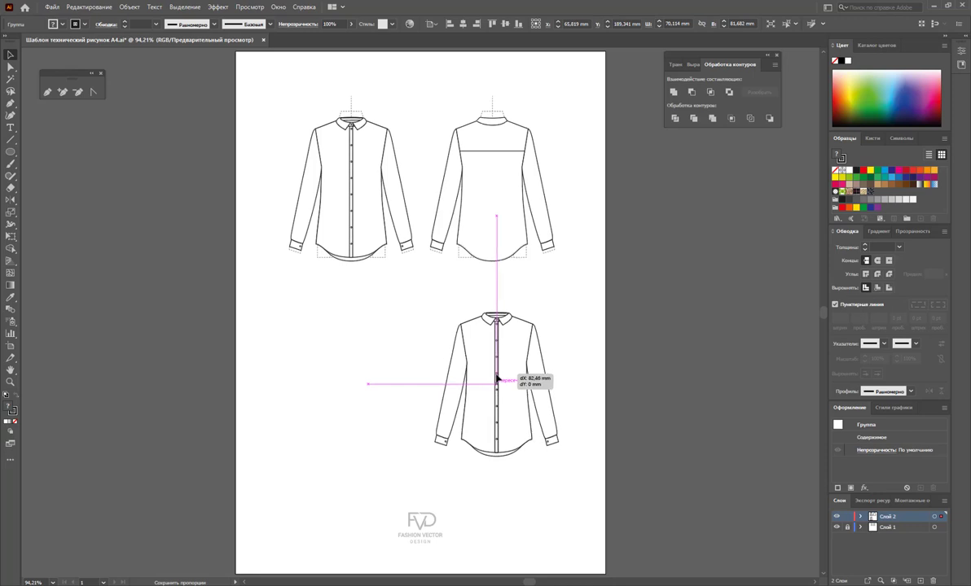
{"action": "left_click_drag", "start_coordinate": [499, 378], "coordinate": [498, 378]}
{"action": "left_click", "coordinate": [585, 348]}
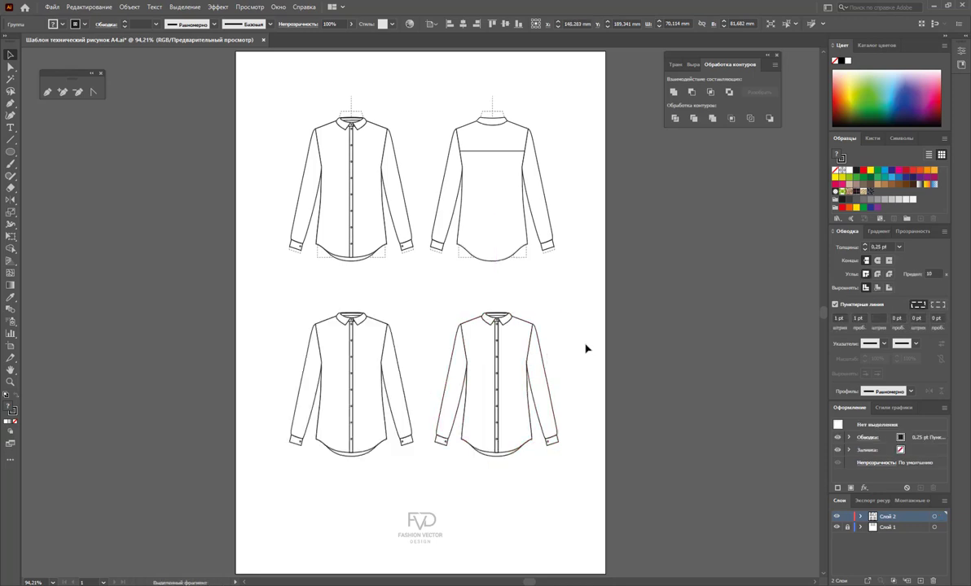
{"action": "left_click", "coordinate": [281, 7]}
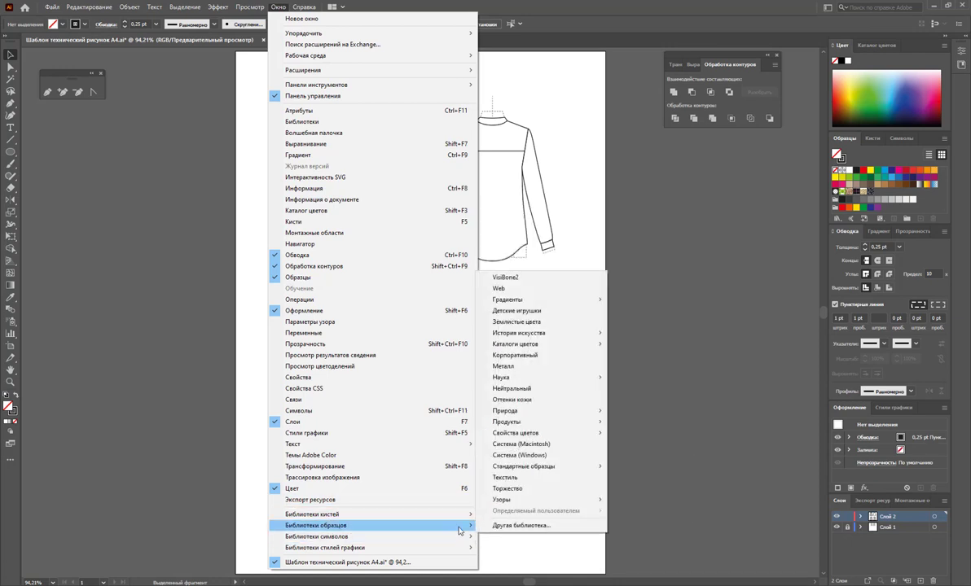
{"action": "mouse_move", "coordinate": [316, 526]}
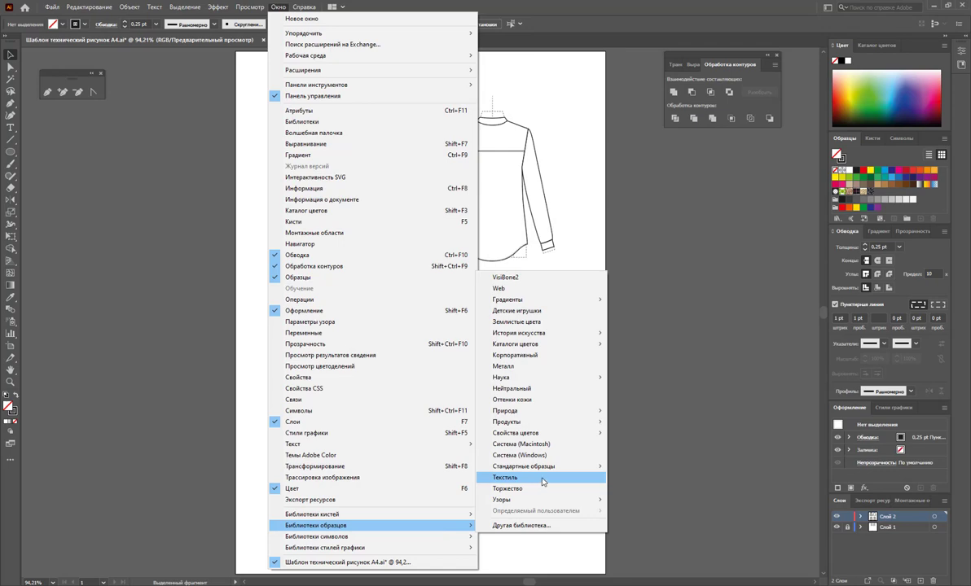
Open the Текстиль and Природа_кожа животных swatch libraries and dock the panel beside the artwork.
{"action": "left_click", "coordinate": [543, 482]}
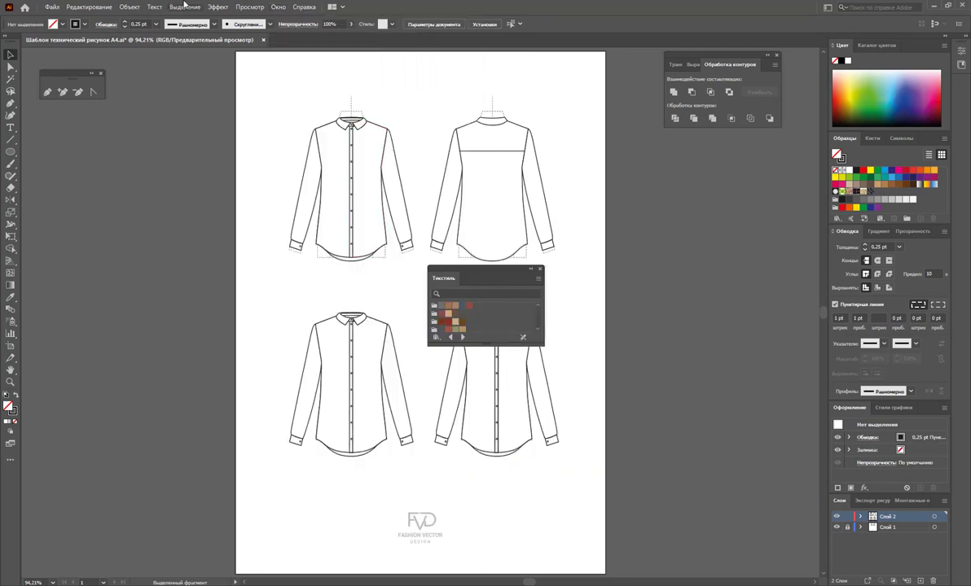
{"action": "left_click", "coordinate": [277, 6]}
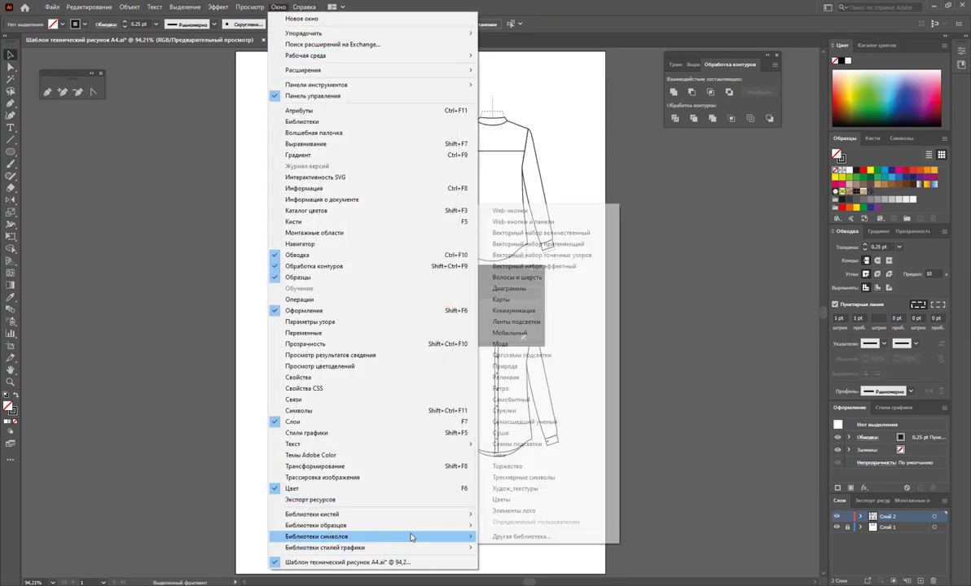
{"action": "mouse_move", "coordinate": [316, 525]}
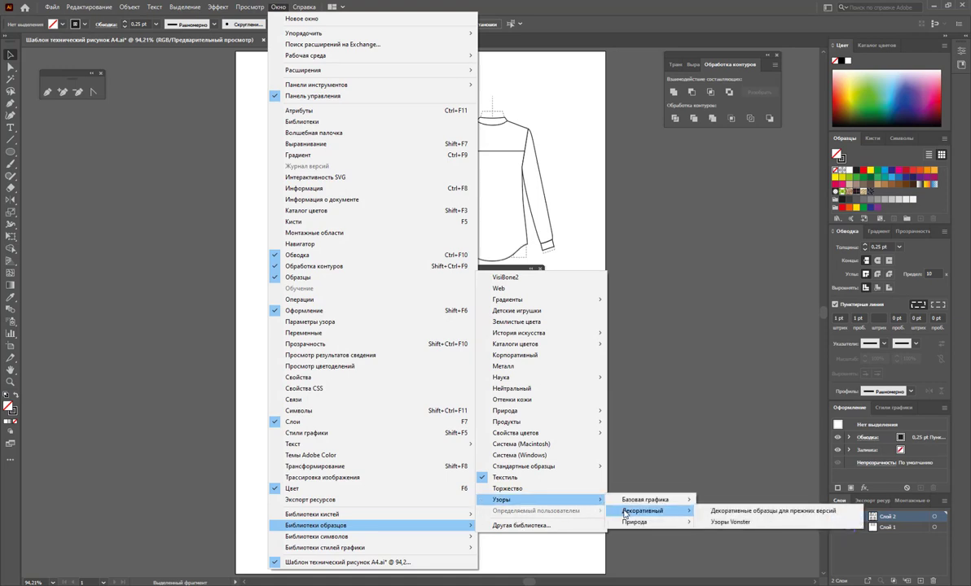
{"action": "mouse_move", "coordinate": [501, 500]}
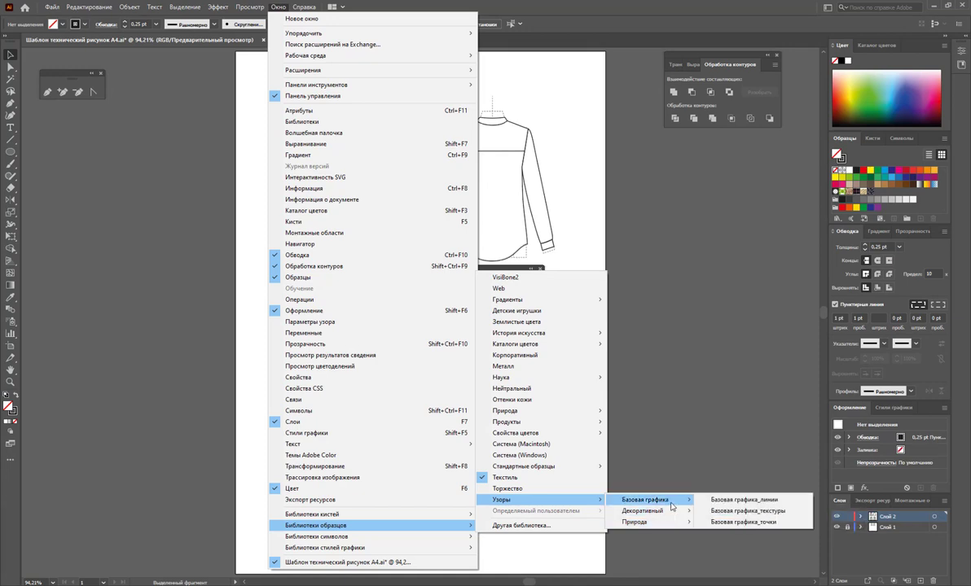
{"action": "mouse_move", "coordinate": [634, 522]}
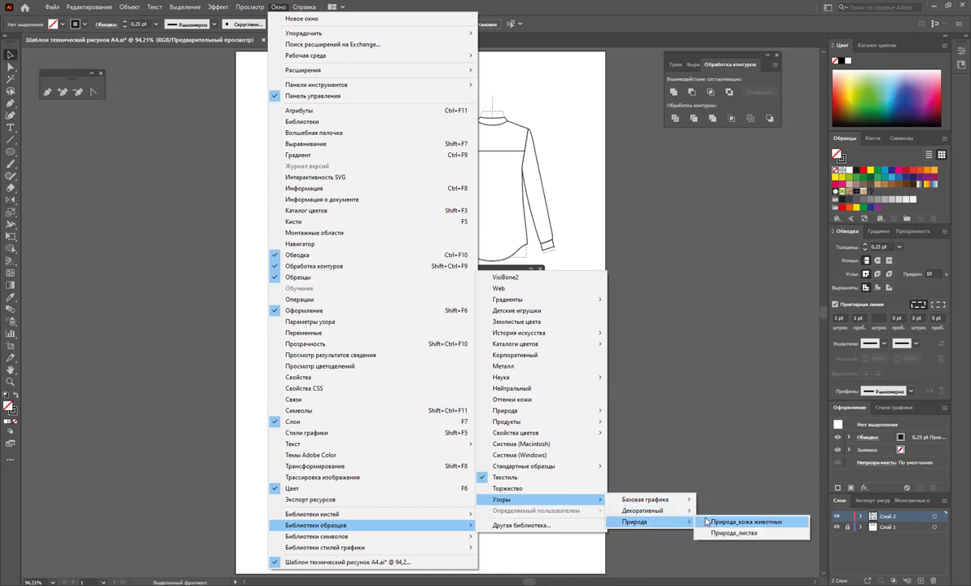
{"action": "left_click", "coordinate": [706, 522]}
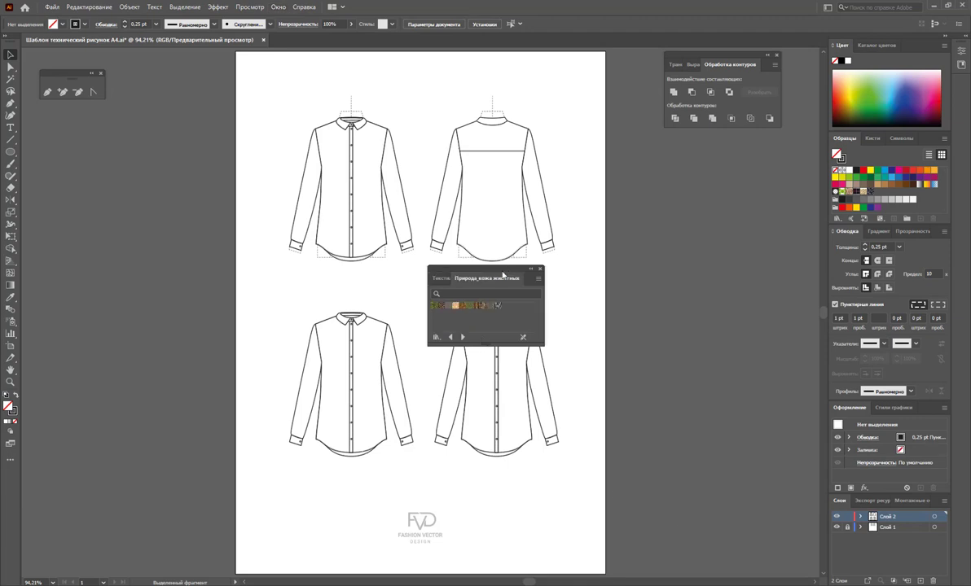
{"action": "left_click_drag", "start_coordinate": [503, 273], "coordinate": [747, 156]}
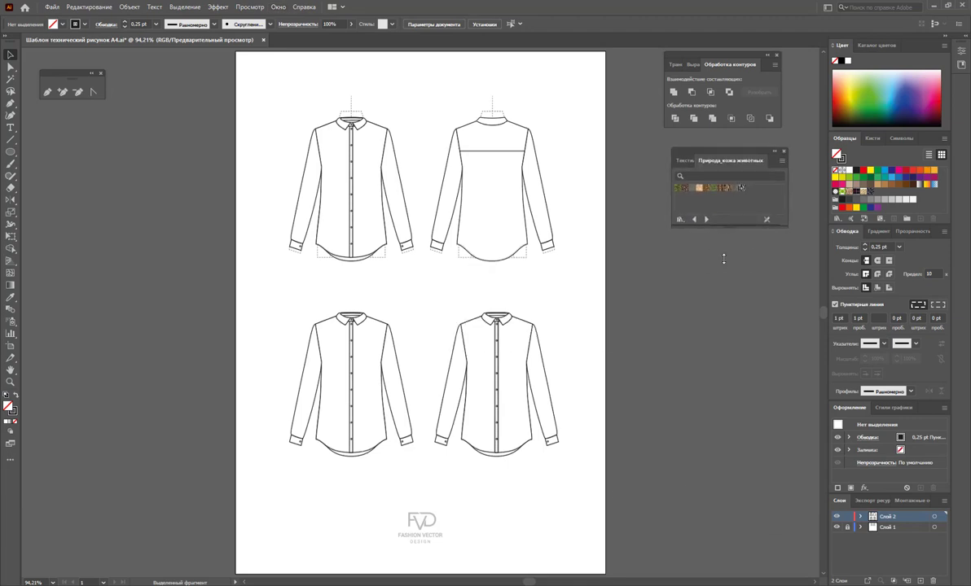
{"action": "mouse_move", "coordinate": [719, 231]}
{"action": "left_mouse_down"}
{"action": "mouse_move", "coordinate": [719, 352]}
{"action": "mouse_move", "coordinate": [707, 245]}
{"action": "left_mouse_up"}
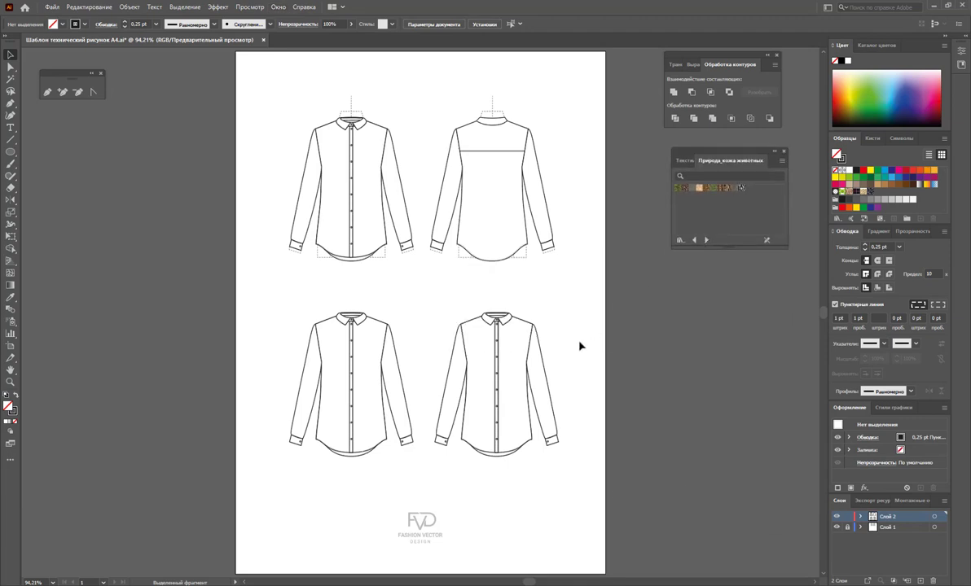
{"action": "left_click", "coordinate": [517, 336]}
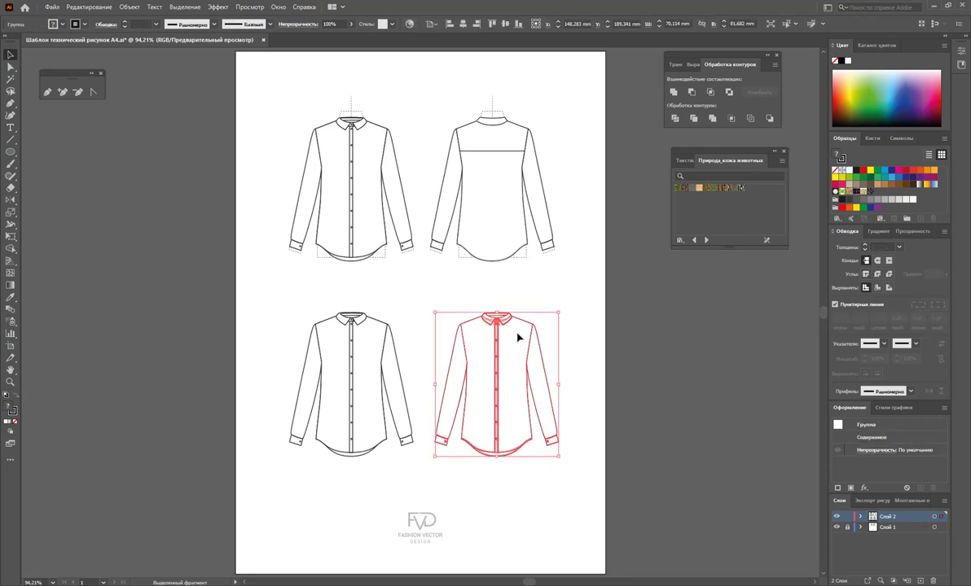
Ungroup the lower-right shirt copy and fill its right front panel with Zebra.
{"action": "left_click", "coordinate": [10, 382]}
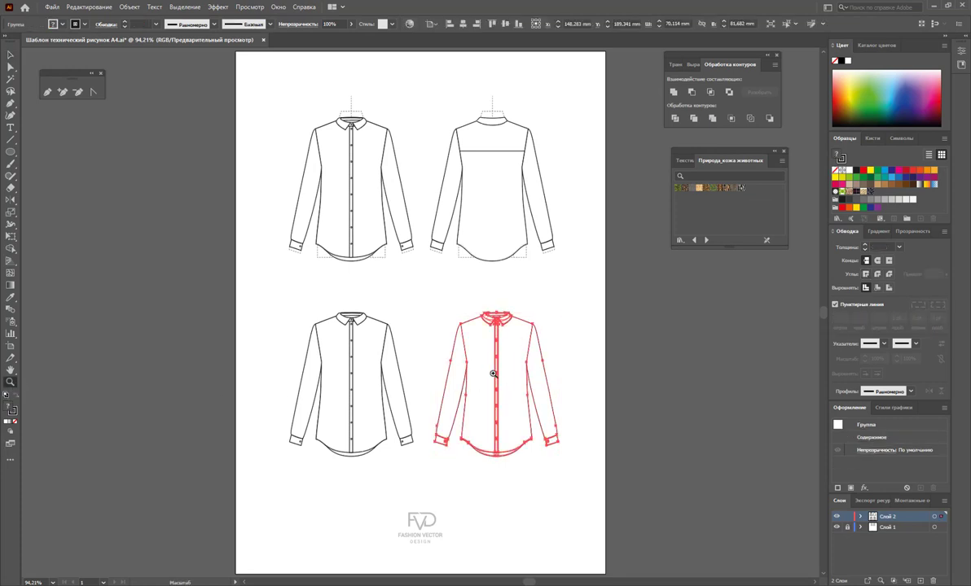
{"action": "left_click_drag", "start_coordinate": [492, 374], "coordinate": [637, 385]}
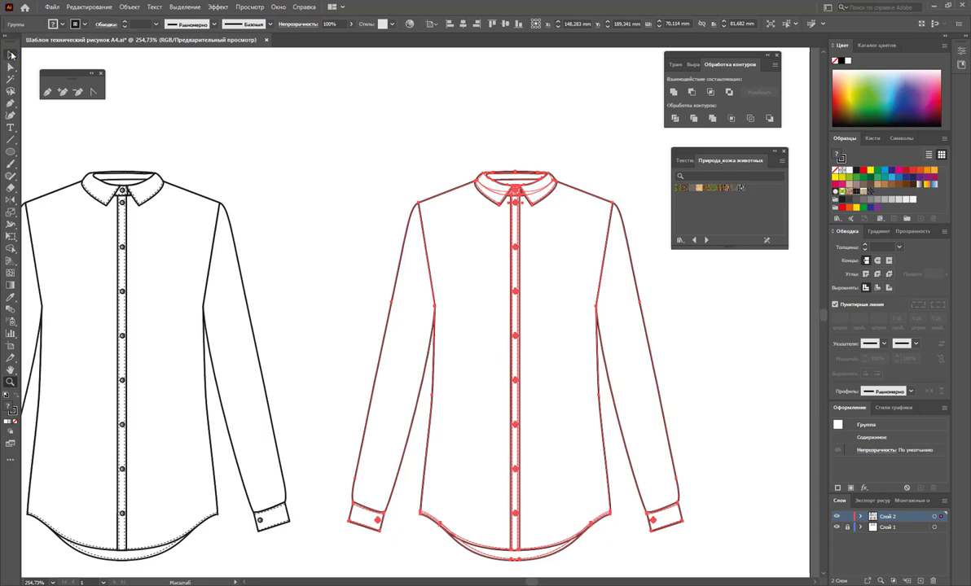
{"action": "left_click", "coordinate": [11, 54]}
{"action": "left_click", "coordinate": [315, 102]}
{"action": "right_click", "coordinate": [458, 238]}
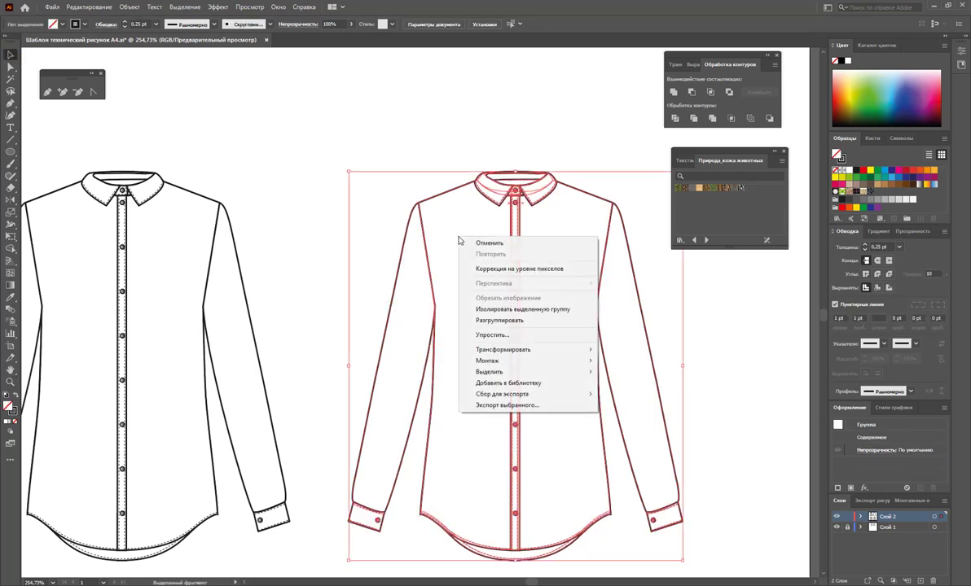
{"action": "left_click", "coordinate": [505, 321]}
{"action": "left_click", "coordinate": [750, 338]}
{"action": "left_click", "coordinate": [564, 290]}
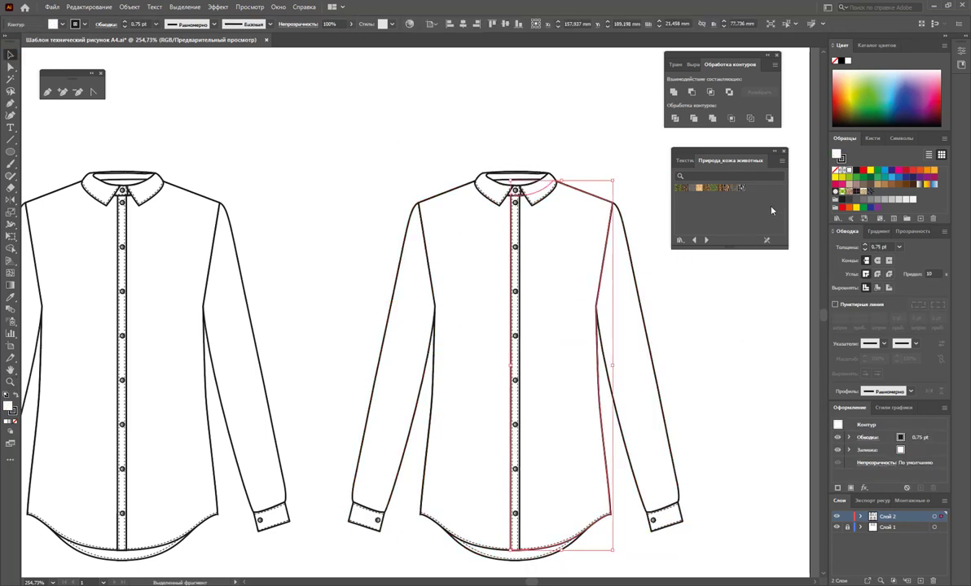
{"action": "left_click", "coordinate": [741, 188]}
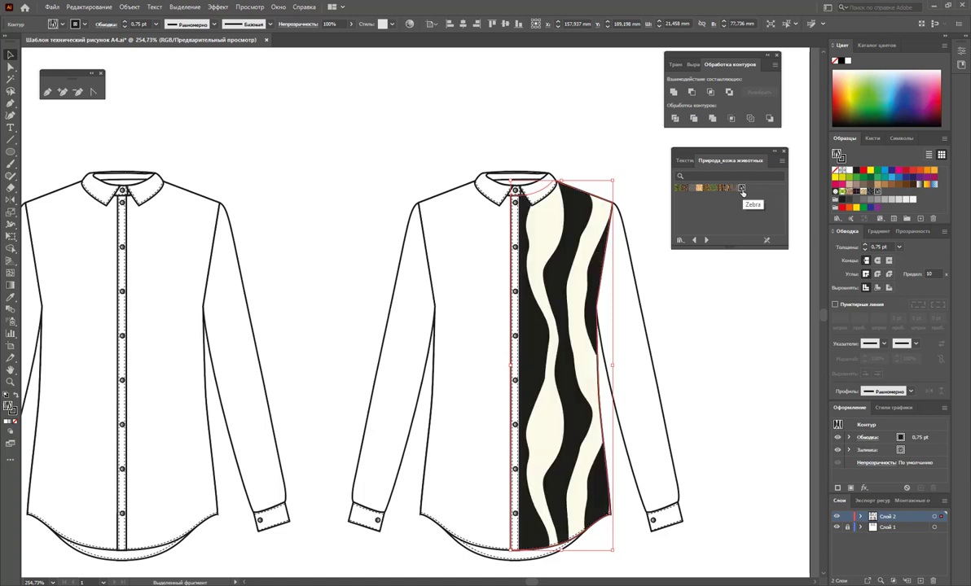
Fill the left front panel and both sleeves with the Zebra pattern.
{"action": "left_click", "coordinate": [441, 246]}
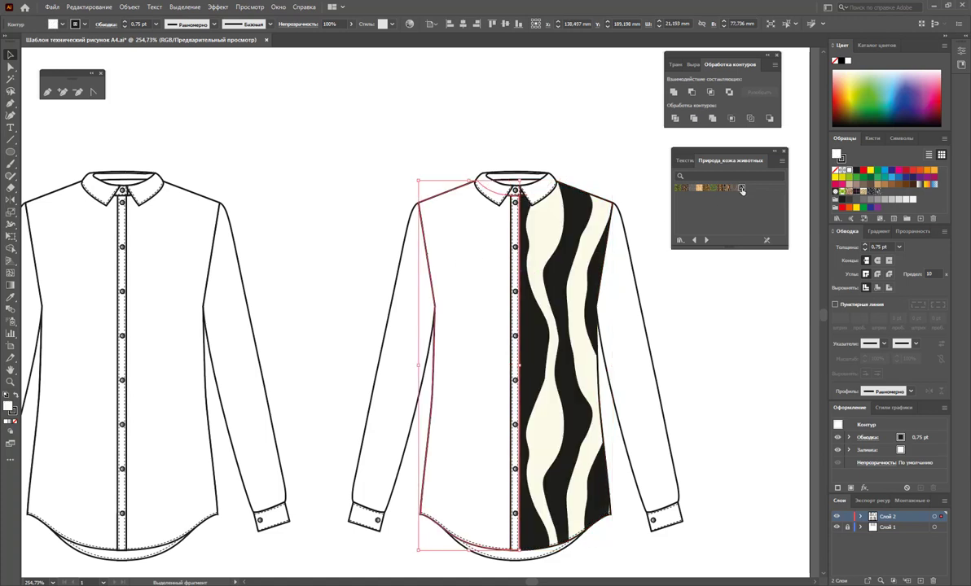
{"action": "left_click", "coordinate": [741, 189]}
{"action": "left_click", "coordinate": [626, 335]}
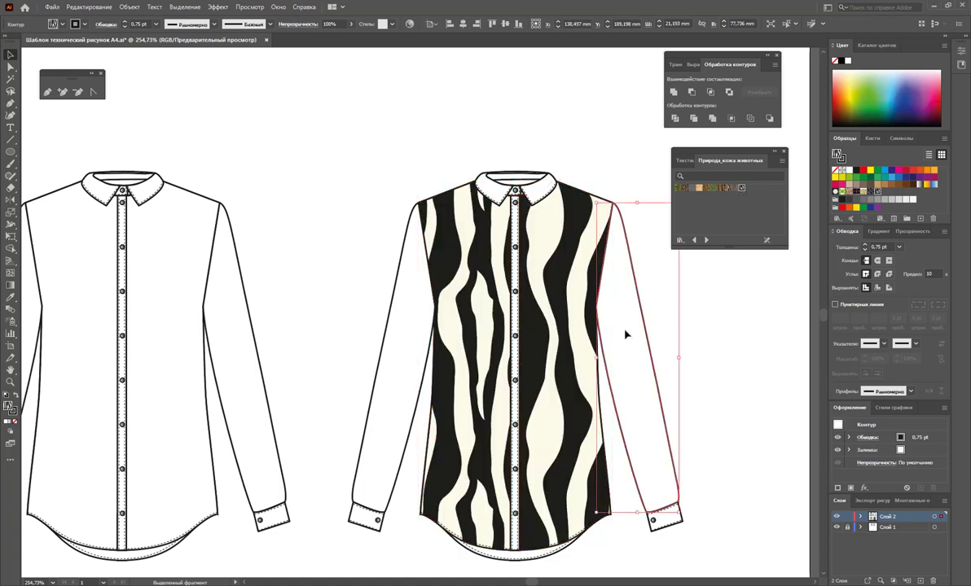
{"action": "left_click", "coordinate": [741, 188]}
{"action": "left_click", "coordinate": [406, 315]}
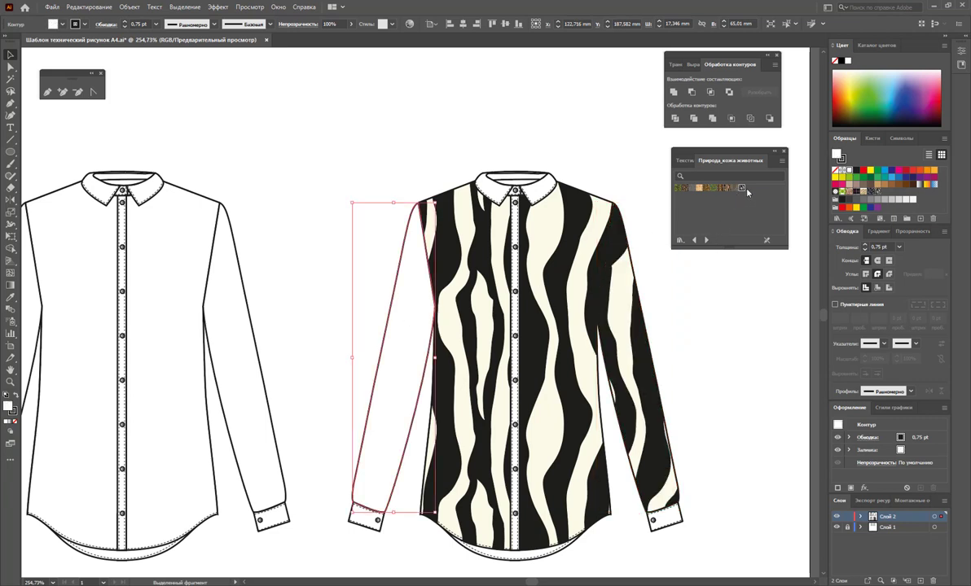
{"action": "left_click", "coordinate": [741, 188]}
Fill both cuffs with the Zebra pattern.
{"action": "left_click", "coordinate": [482, 192]}
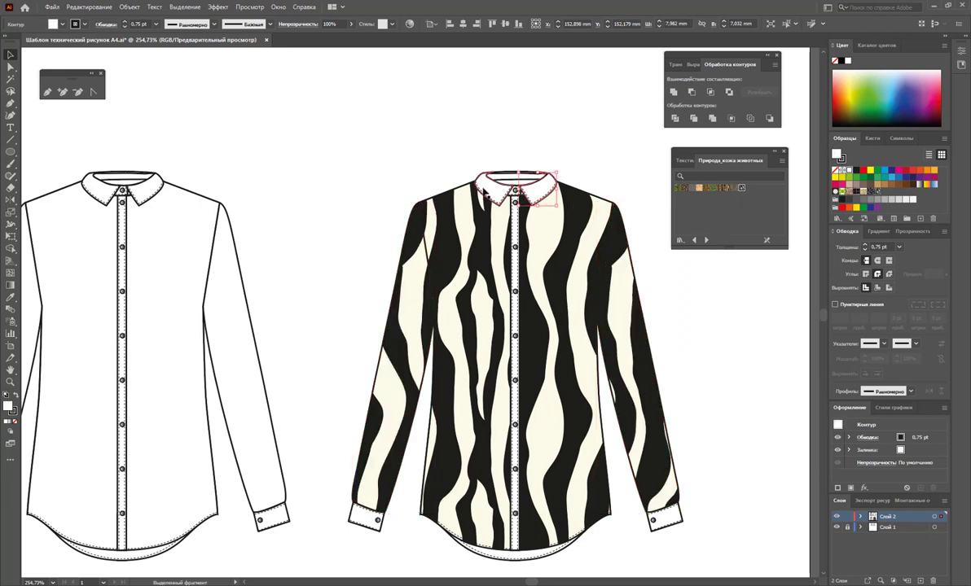
{"action": "left_click", "coordinate": [355, 516], "text": "shift"}
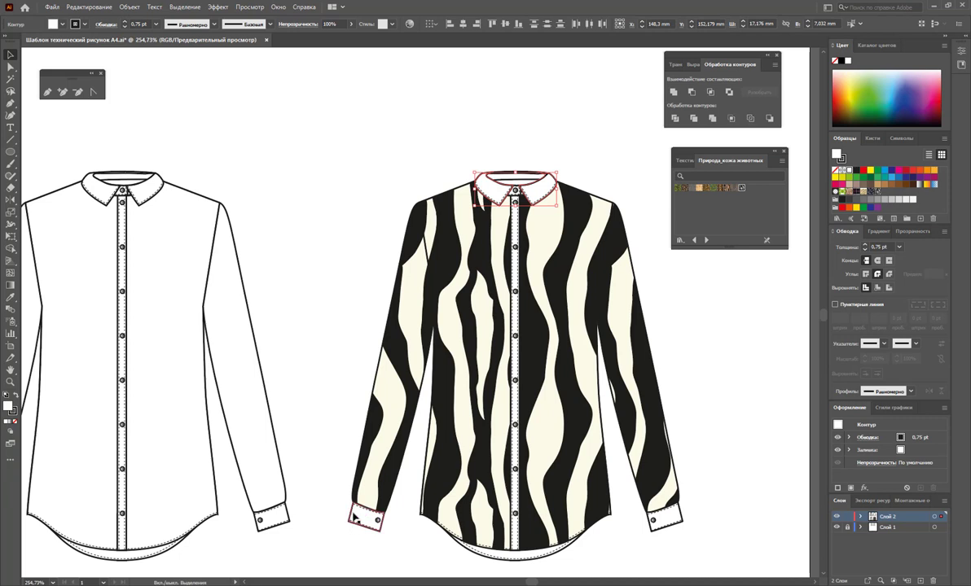
{"action": "left_click", "coordinate": [651, 513], "text": "shift"}
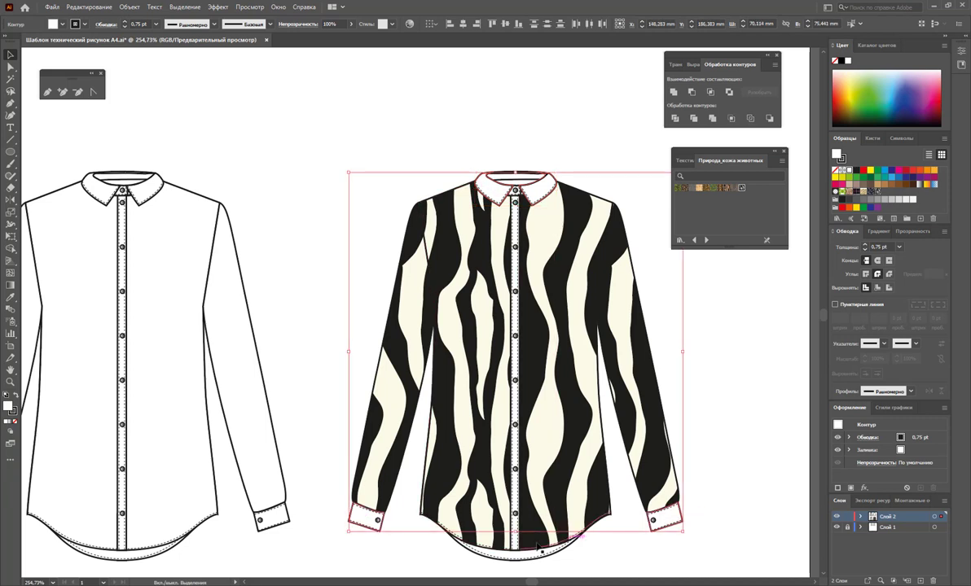
{"action": "left_click", "coordinate": [510, 558], "text": "shift"}
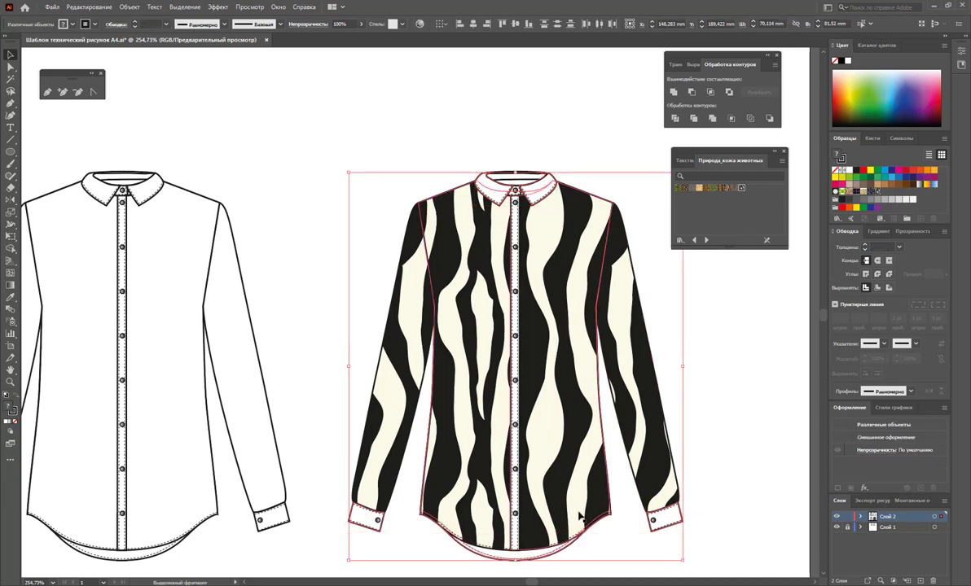
{"action": "left_click", "coordinate": [609, 553]}
{"action": "left_click", "coordinate": [662, 513]}
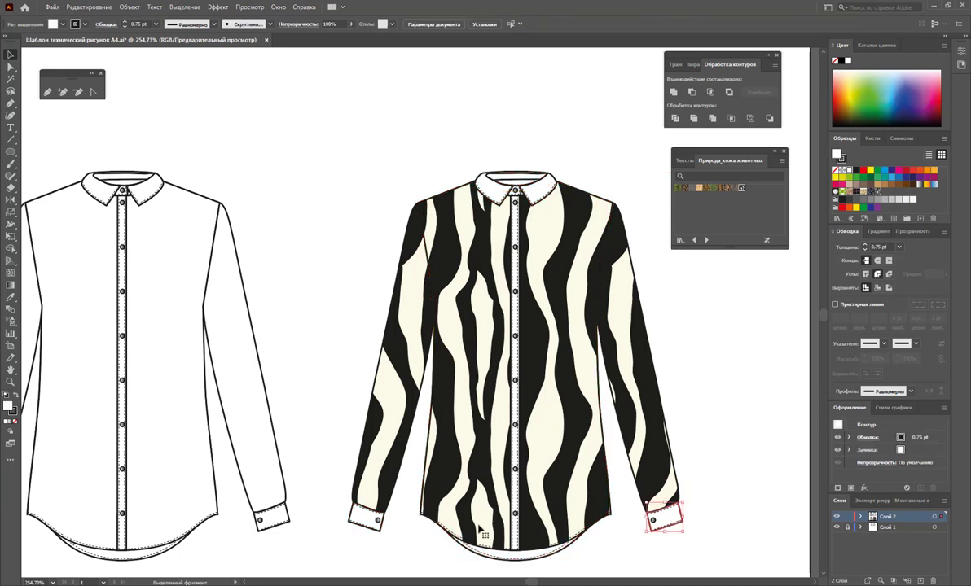
{"action": "left_click", "coordinate": [362, 518], "text": "shift"}
{"action": "left_click", "coordinate": [359, 519], "text": "shift"}
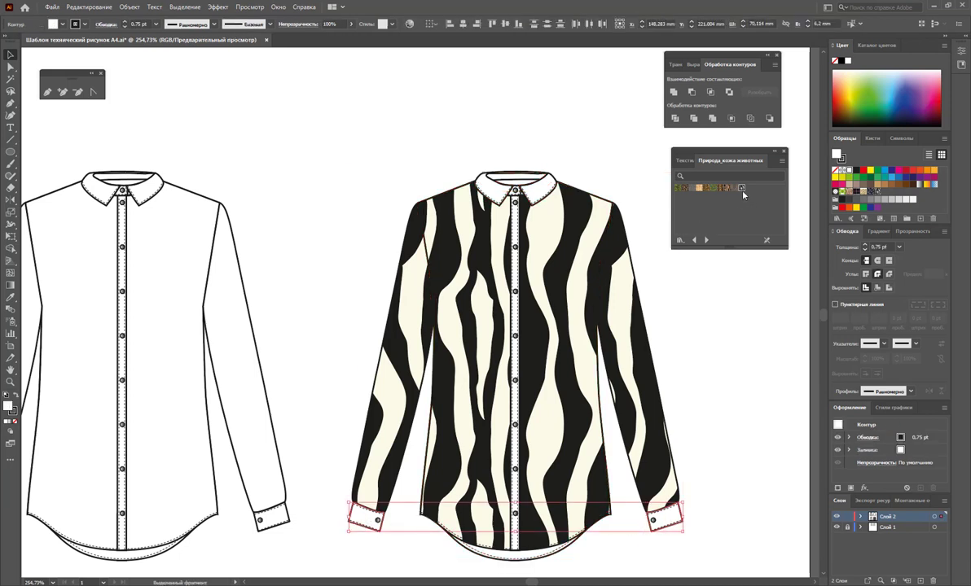
{"action": "left_click", "coordinate": [705, 193]}
Apply the Zebra pattern to the collar group and the button placket.
{"action": "left_click", "coordinate": [496, 181]}
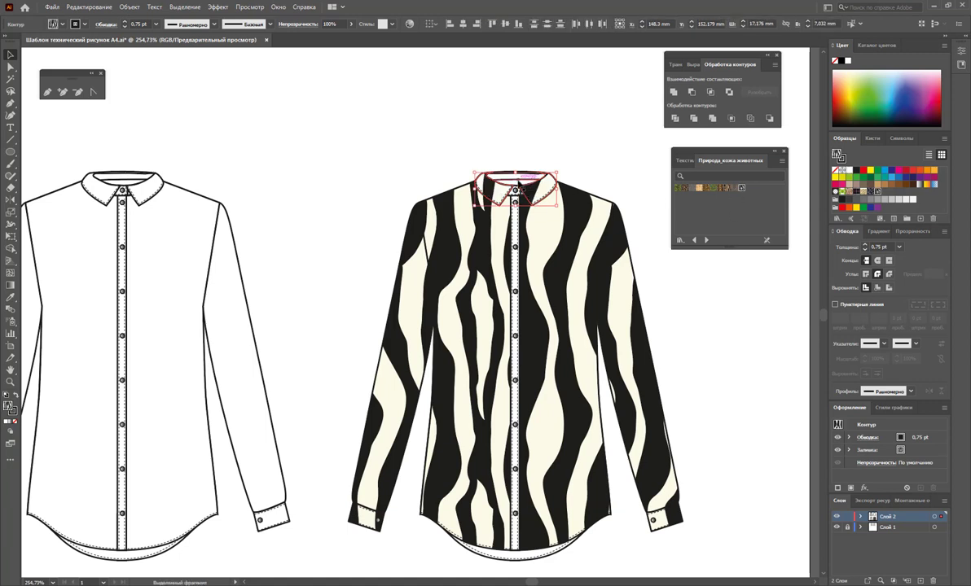
{"action": "left_click", "coordinate": [522, 188]}
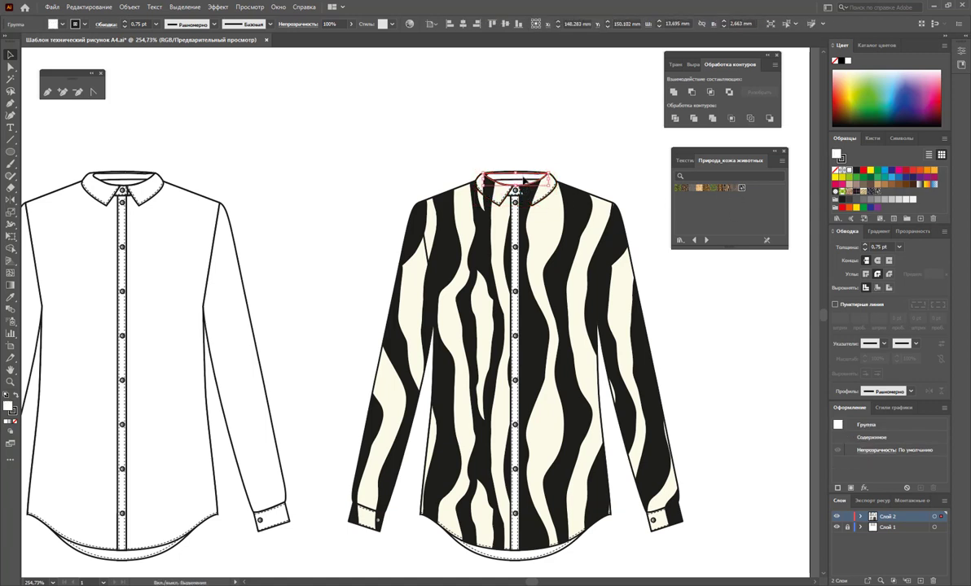
{"action": "left_click", "coordinate": [704, 190]}
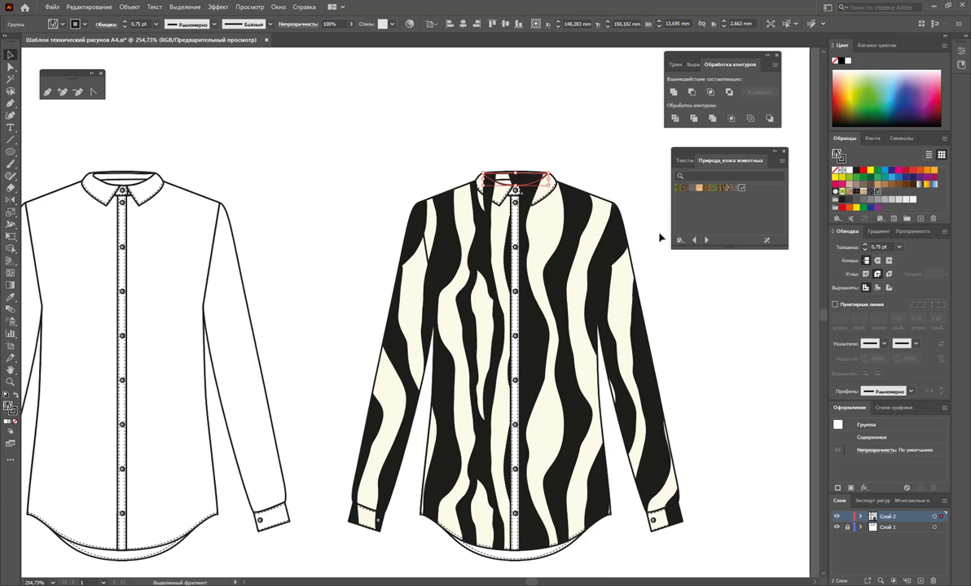
{"action": "left_click", "coordinate": [692, 332]}
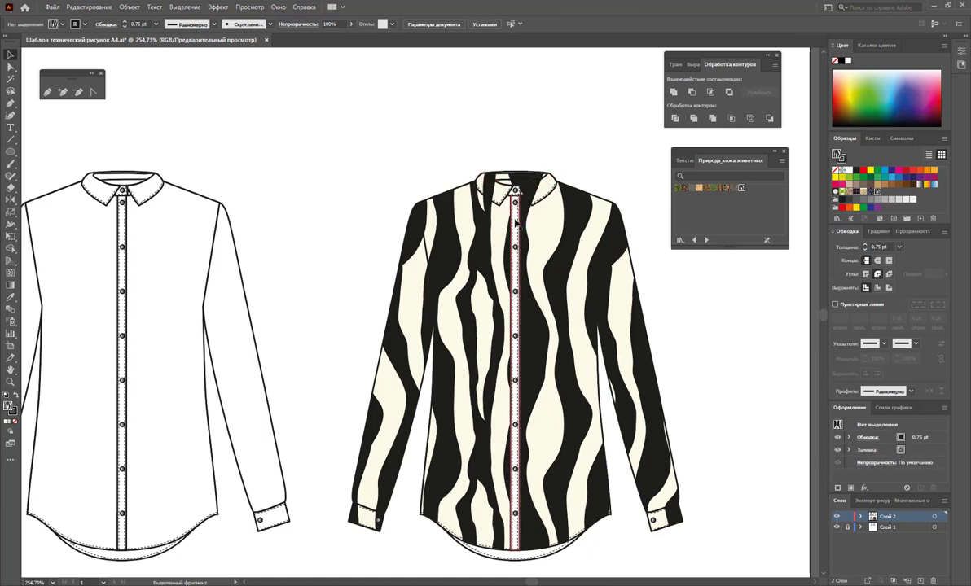
{"action": "left_click", "coordinate": [622, 243]}
{"action": "left_click", "coordinate": [743, 189]}
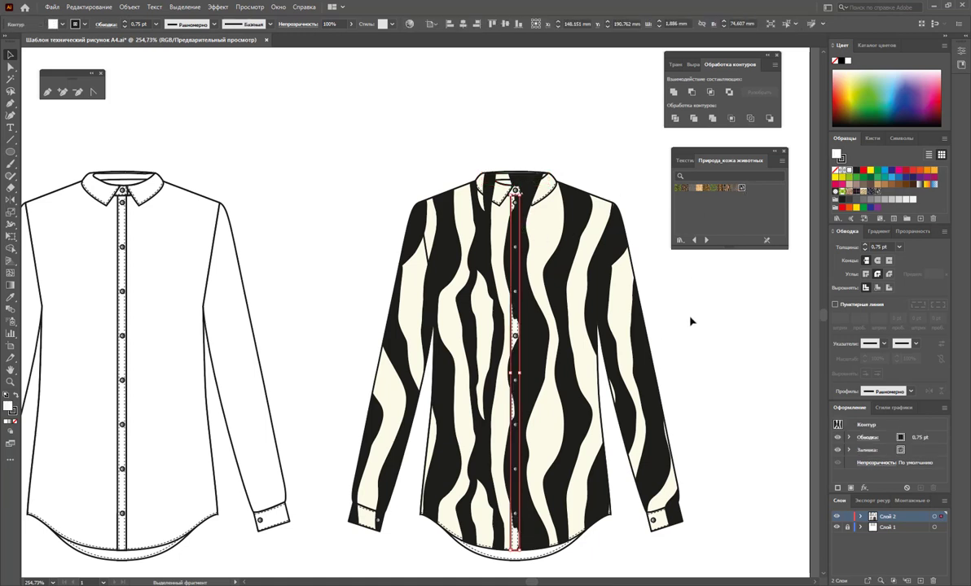
{"action": "left_click", "coordinate": [689, 321]}
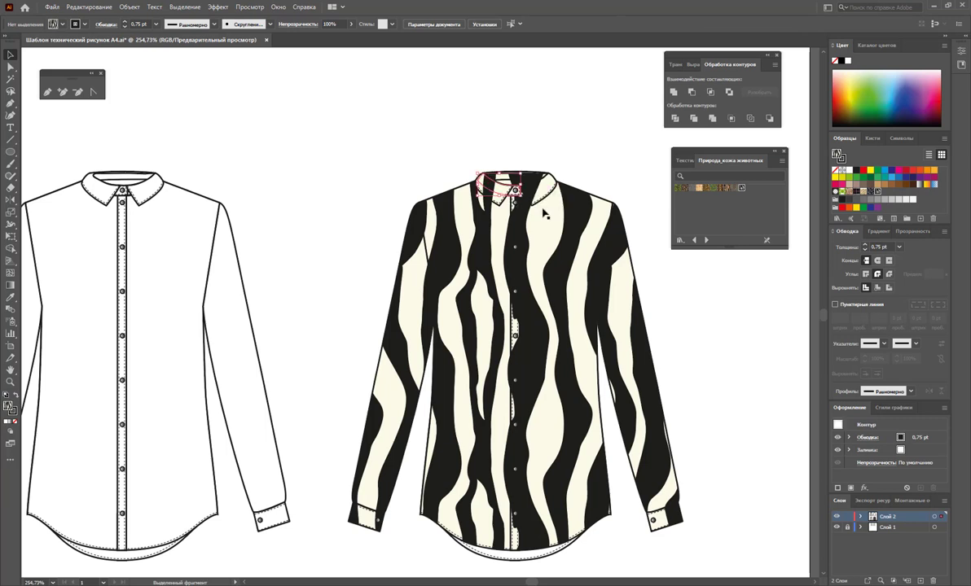
Check the collar and shirt body paths with the Direct Selection tool, then deselect.
{"action": "left_click", "coordinate": [508, 189]}
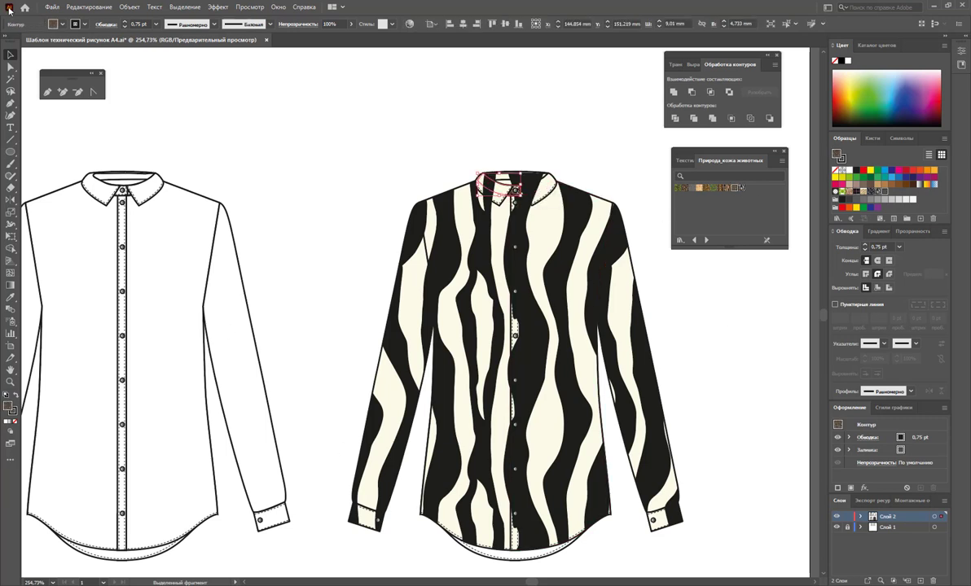
{"action": "left_click", "coordinate": [10, 66]}
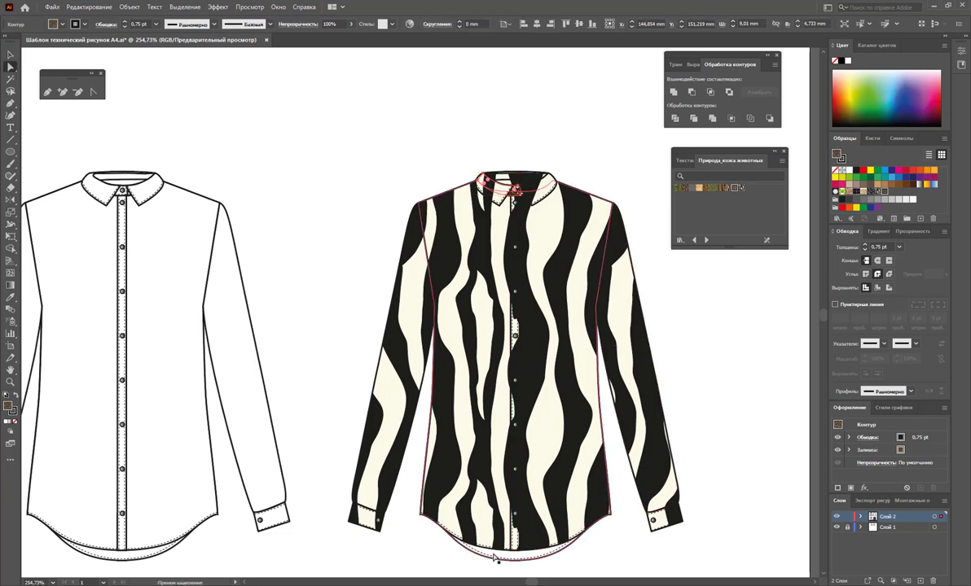
{"action": "left_click", "coordinate": [522, 559]}
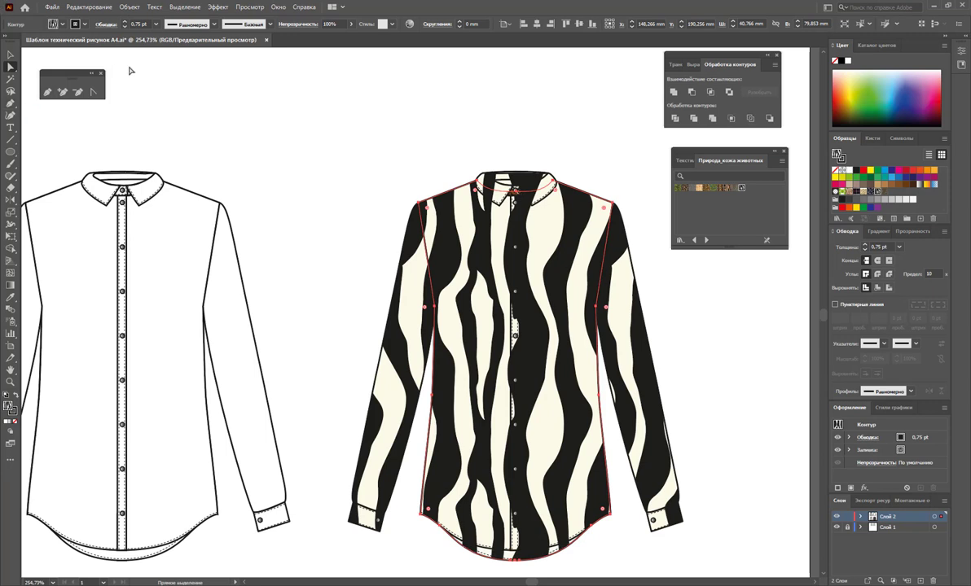
{"action": "left_click", "coordinate": [10, 54]}
{"action": "mouse_move", "coordinate": [339, 136]}
{"action": "left_mouse_down"}
{"action": "mouse_move", "coordinate": [581, 374]}
{"action": "mouse_move", "coordinate": [603, 407]}
{"action": "left_mouse_up"}
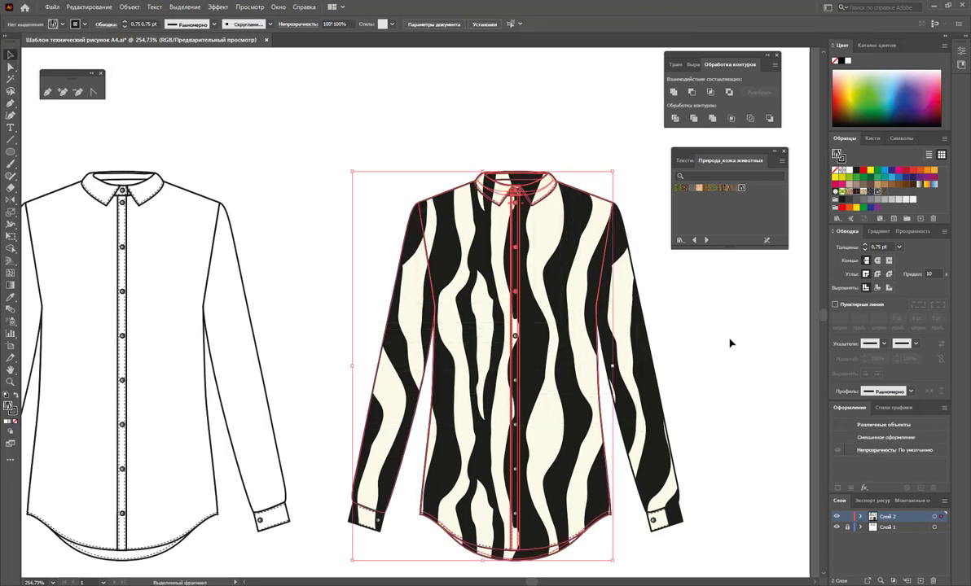
{"action": "key", "text": "ctrl+shift+a"}
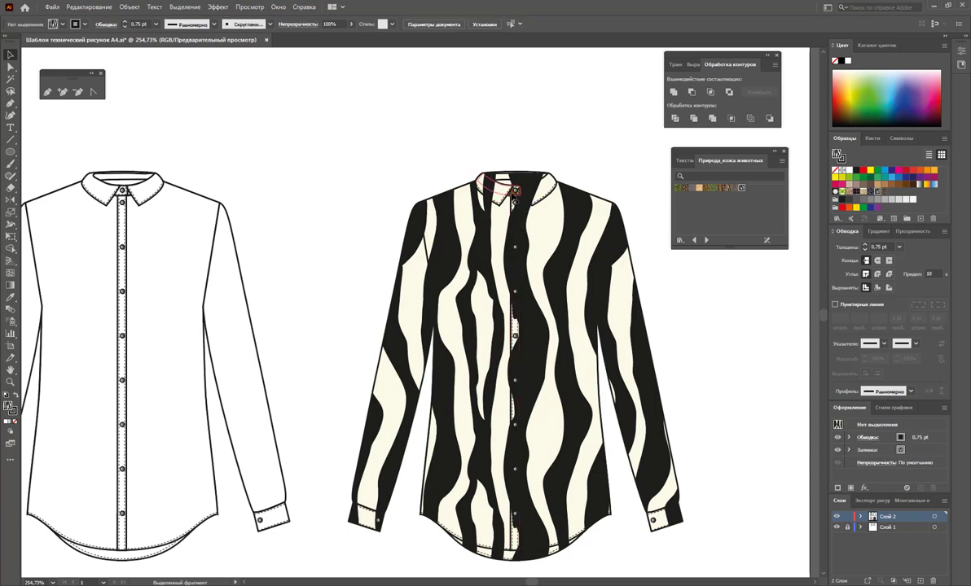
{"action": "left_click", "coordinate": [514, 191]}
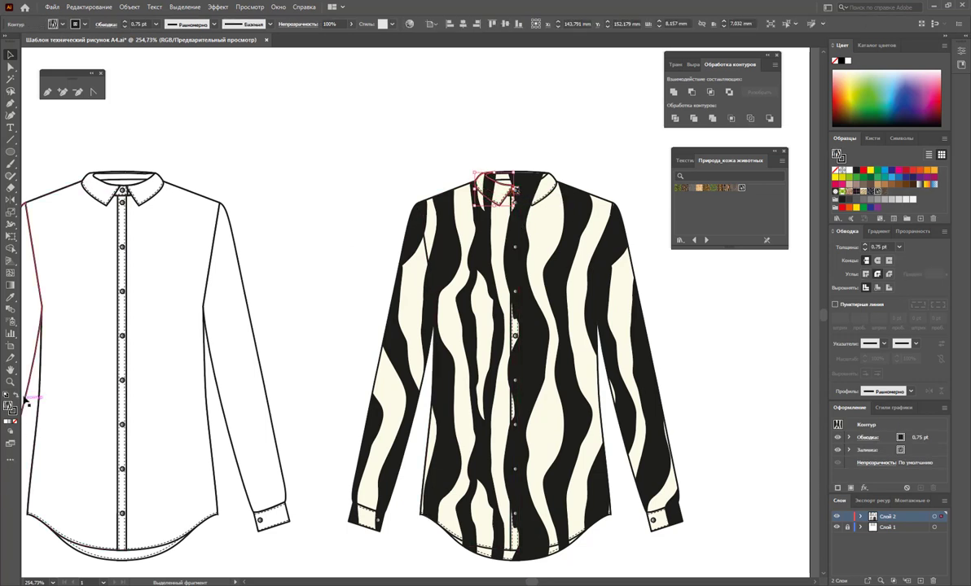
Replace the collar tab's leopard fill with Zebra, zooming in on the collar.
{"action": "left_click", "coordinate": [9, 381]}
{"action": "left_click", "coordinate": [515, 196]}
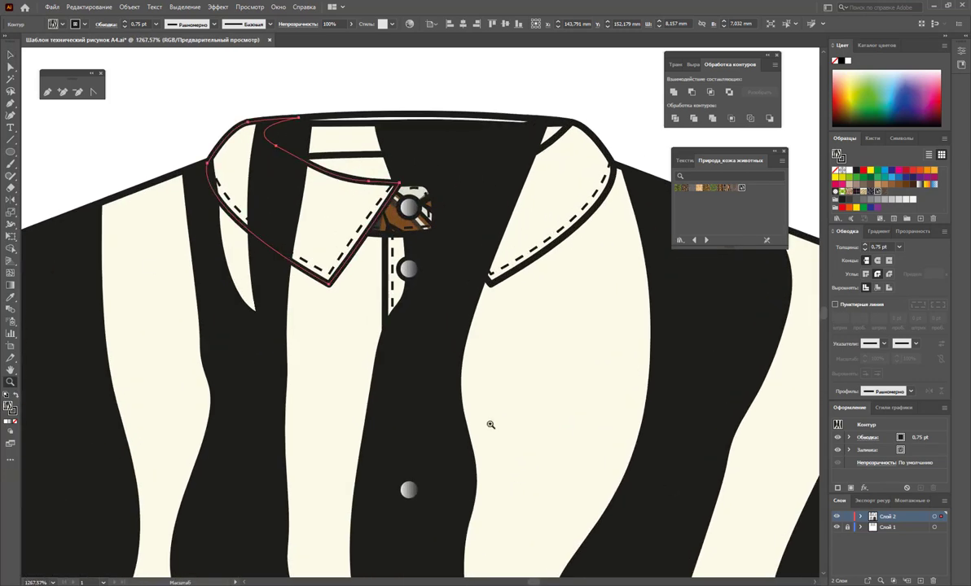
{"action": "key", "text": "v"}
{"action": "left_click", "coordinate": [397, 199]}
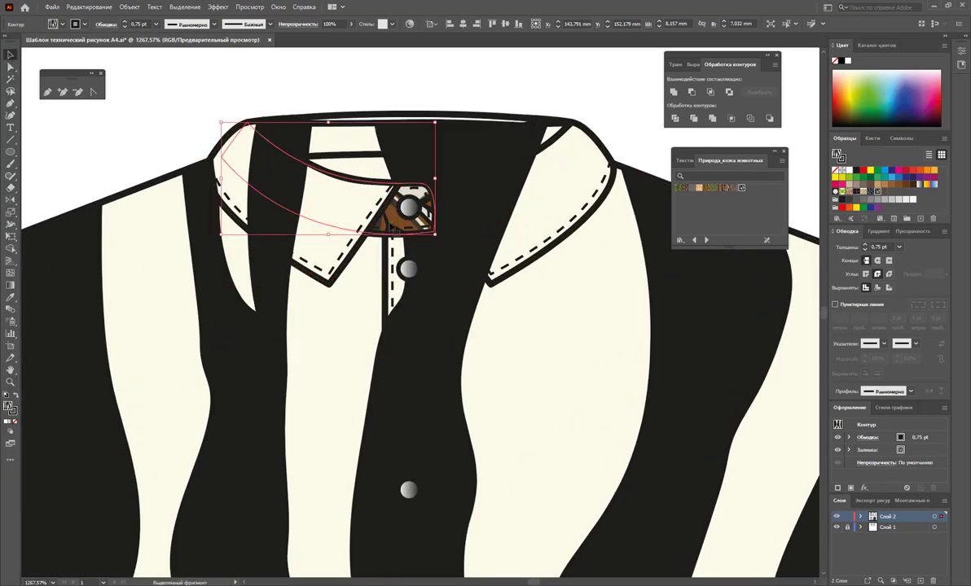
{"action": "left_click", "coordinate": [742, 188]}
{"action": "left_click", "coordinate": [598, 97]}
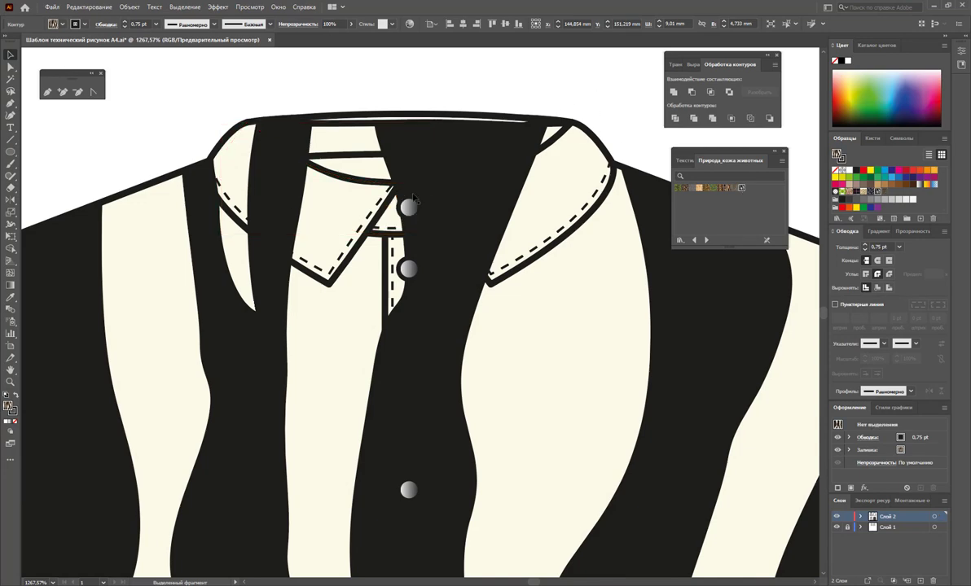
{"action": "key", "text": "z"}
{"action": "left_click", "coordinate": [453, 421], "text": "alt"}
Zoom out and make the zebra shirt's outlines light grey.
{"action": "left_click", "coordinate": [347, 359], "text": "alt"}
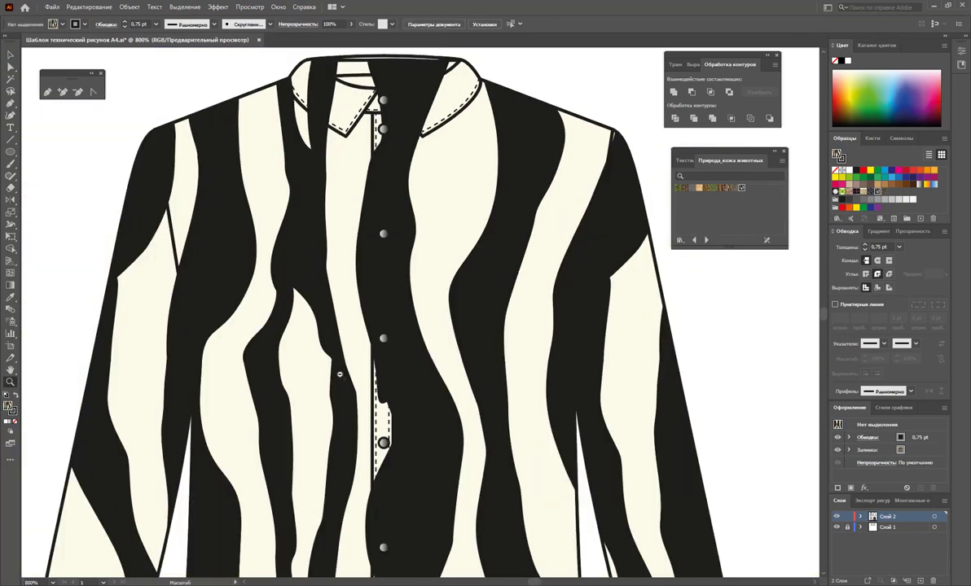
{"action": "left_click", "coordinate": [377, 368], "text": "alt"}
{"action": "left_click", "coordinate": [11, 55]}
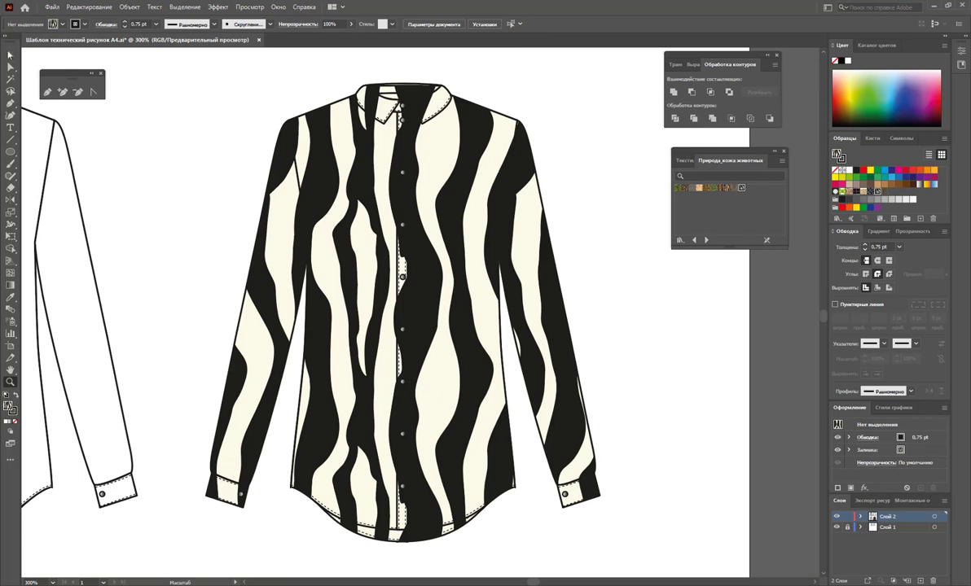
{"action": "mouse_move", "coordinate": [188, 65]}
{"action": "left_mouse_down"}
{"action": "mouse_move", "coordinate": [565, 398]}
{"action": "mouse_move", "coordinate": [617, 564]}
{"action": "left_mouse_up"}
{"action": "left_click", "coordinate": [14, 414]}
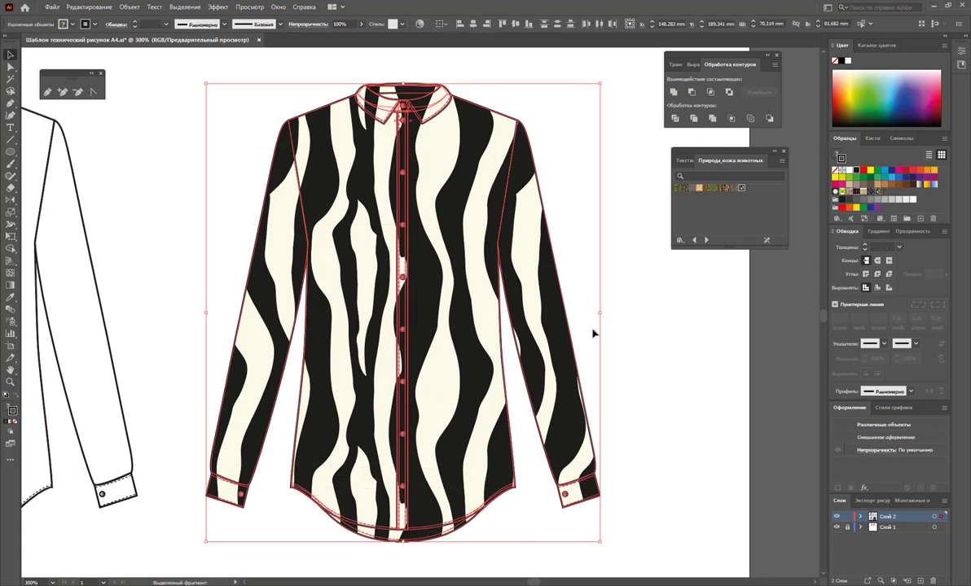
{"action": "left_click", "coordinate": [884, 205]}
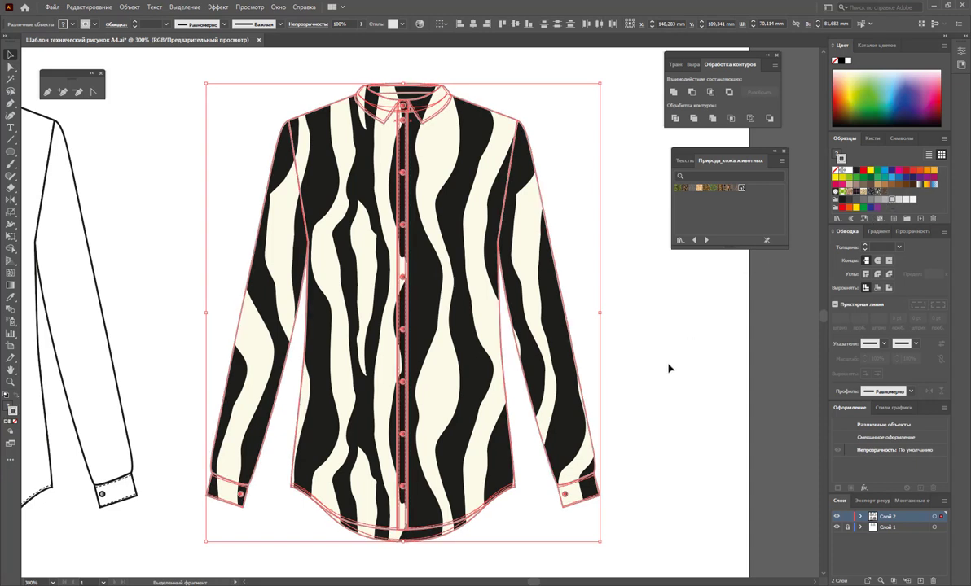
{"action": "left_click", "coordinate": [675, 360]}
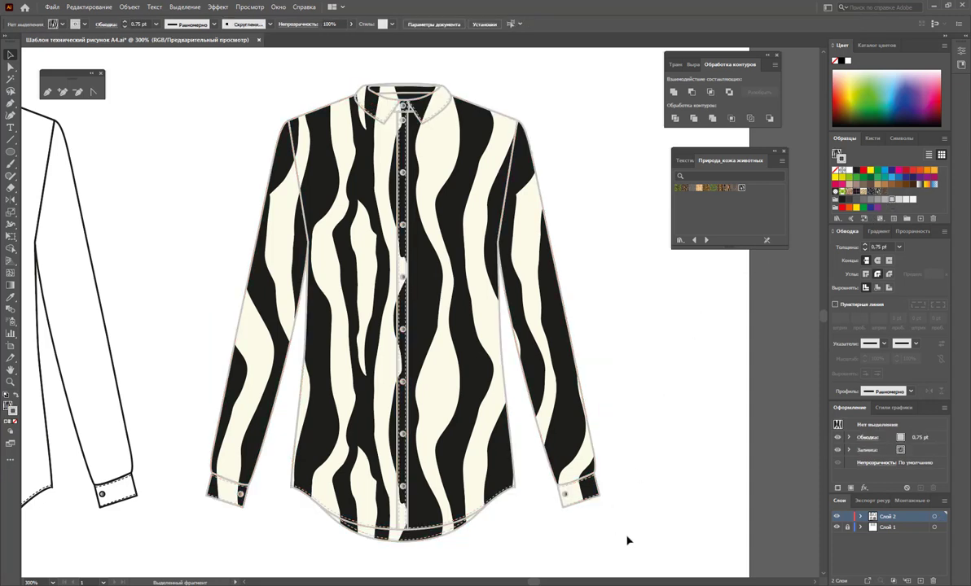
Regroup all pieces of the zebra shirt into a single object.
{"action": "left_click_drag", "start_coordinate": [171, 54], "coordinate": [643, 542]}
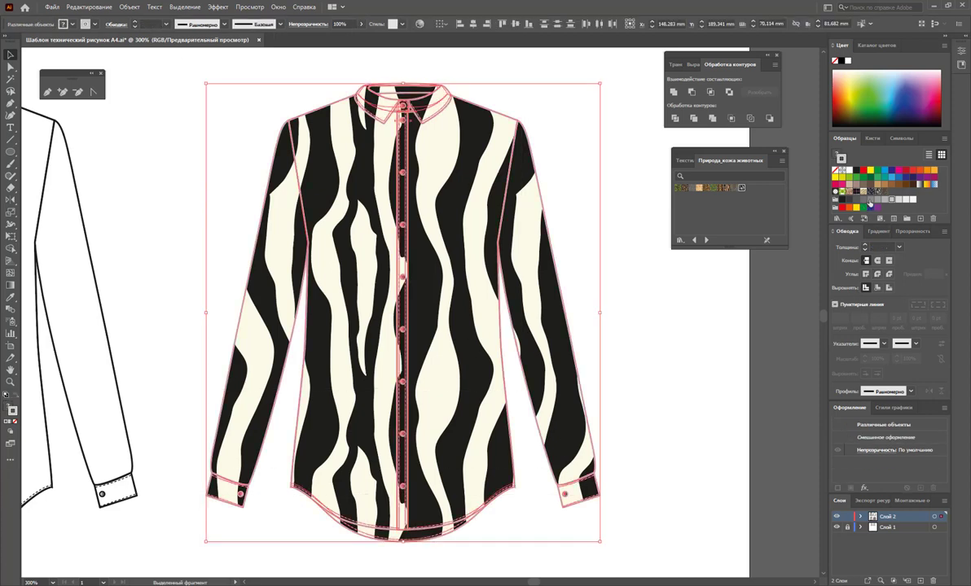
{"action": "left_click", "coordinate": [659, 383]}
{"action": "left_click_drag", "start_coordinate": [183, 51], "coordinate": [611, 544]}
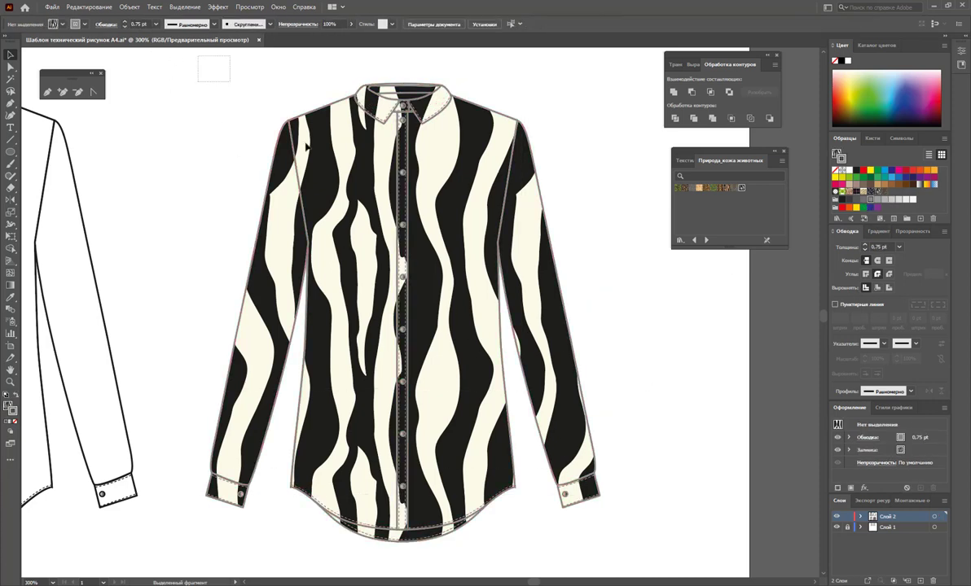
{"action": "right_click", "coordinate": [475, 401]}
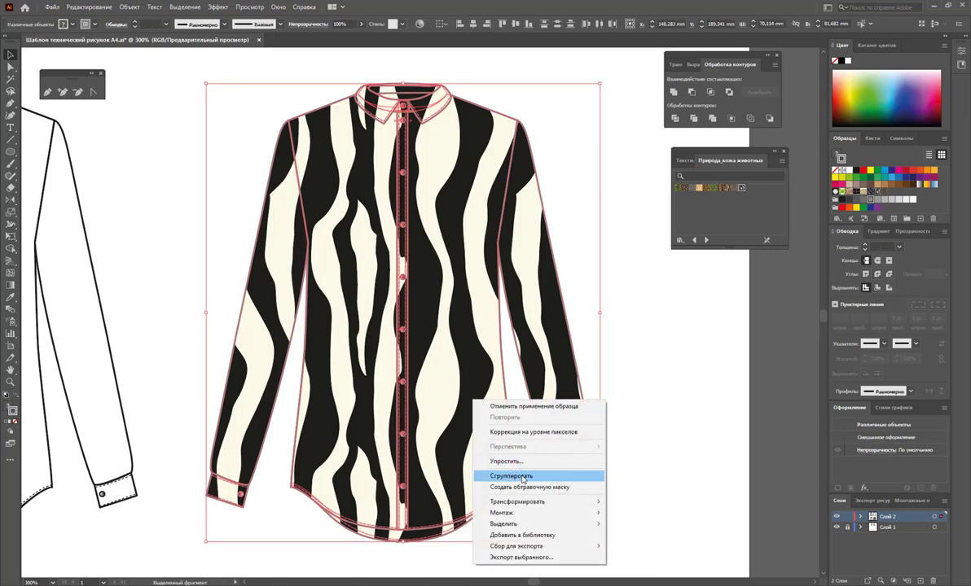
{"action": "left_click", "coordinate": [513, 475]}
{"action": "left_click", "coordinate": [671, 470]}
Isolate the white shirt group and select its right front panel, undoing an accidental leather outline.
{"action": "left_click_drag", "start_coordinate": [537, 583], "coordinate": [529, 583]}
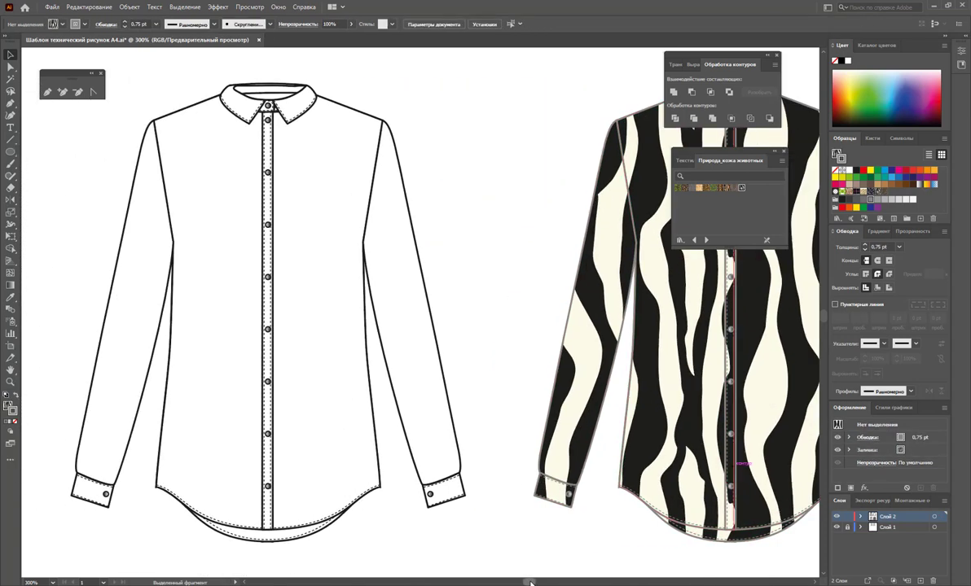
{"action": "left_click", "coordinate": [455, 253]}
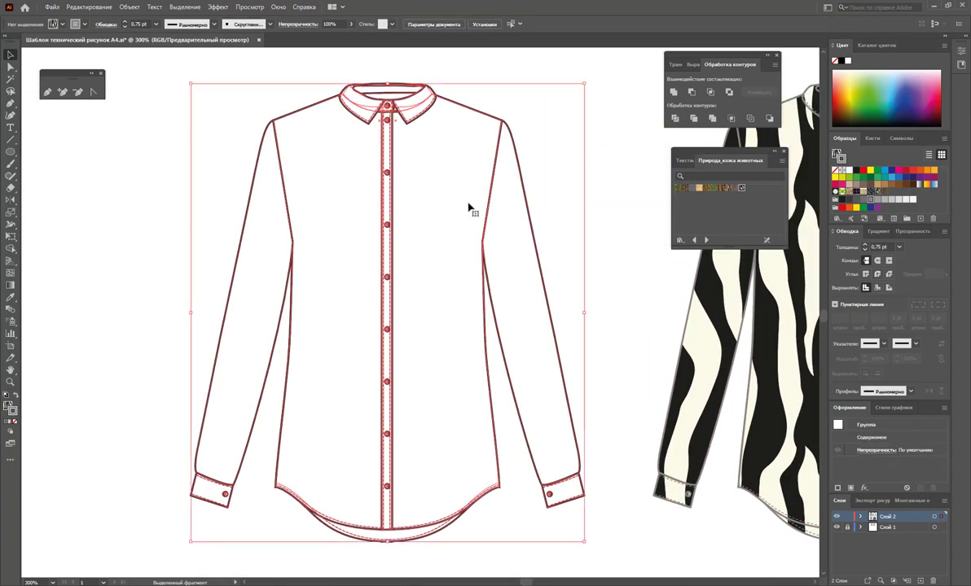
{"action": "double_click", "coordinate": [423, 145]}
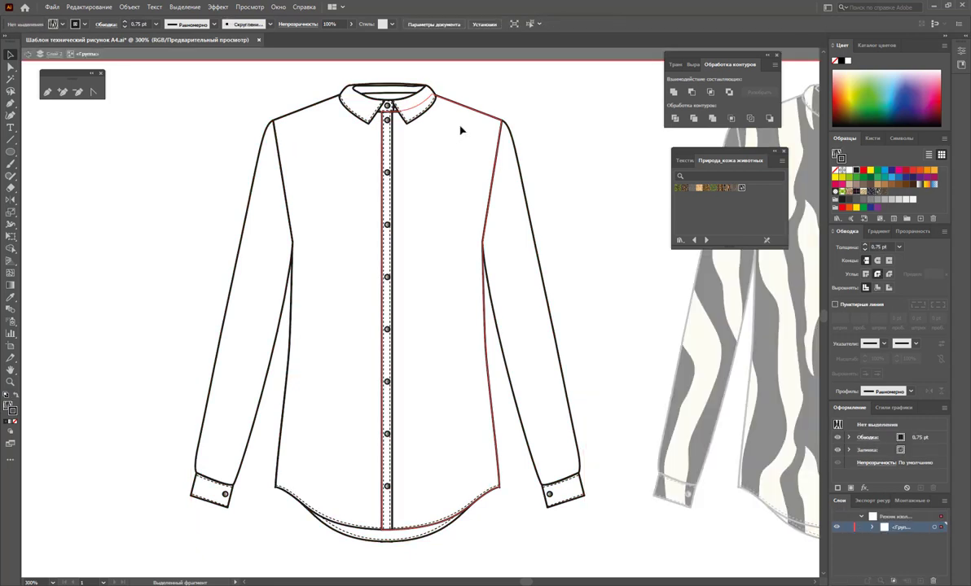
{"action": "left_click", "coordinate": [459, 130]}
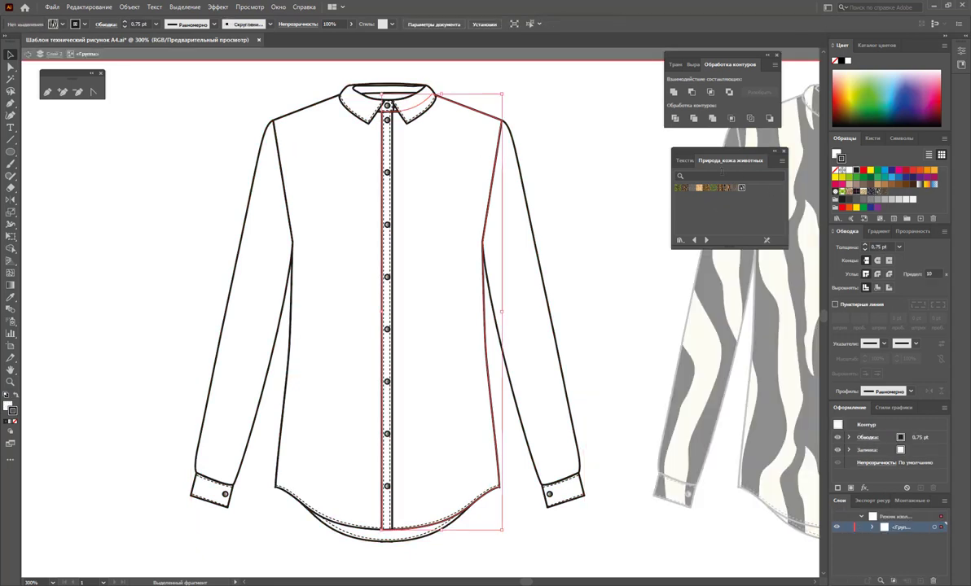
{"action": "left_click", "coordinate": [679, 190]}
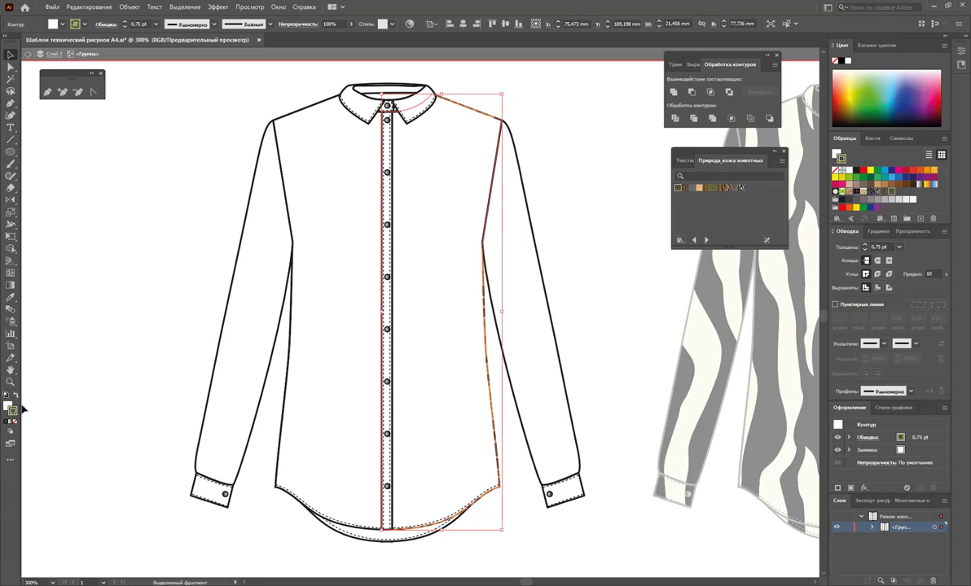
{"action": "key", "text": "ctrl+z"}
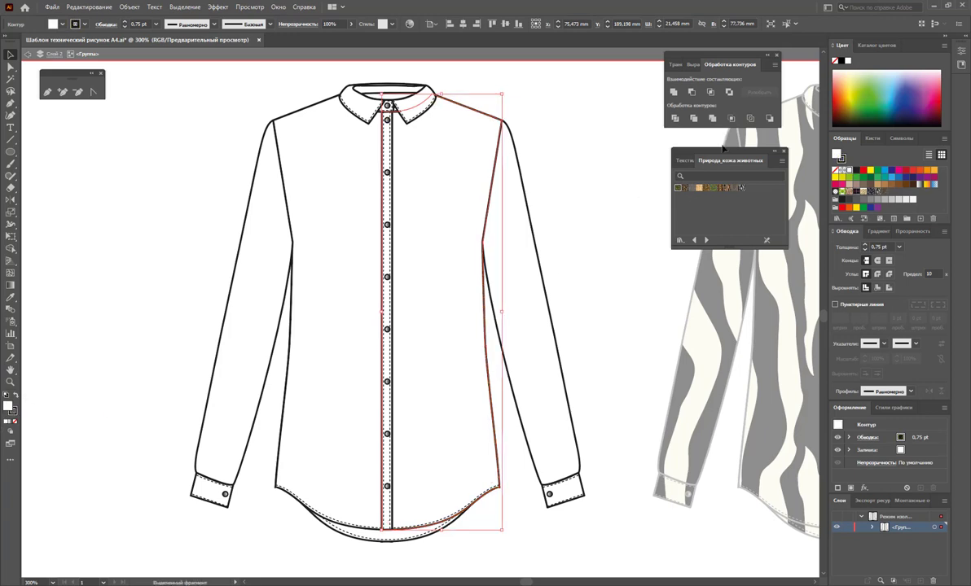
Try crocodile, leopard, giraffe, elephant, peacock, snakeskin and tiger fills, settling on Turtle.
{"action": "left_click", "coordinate": [677, 188]}
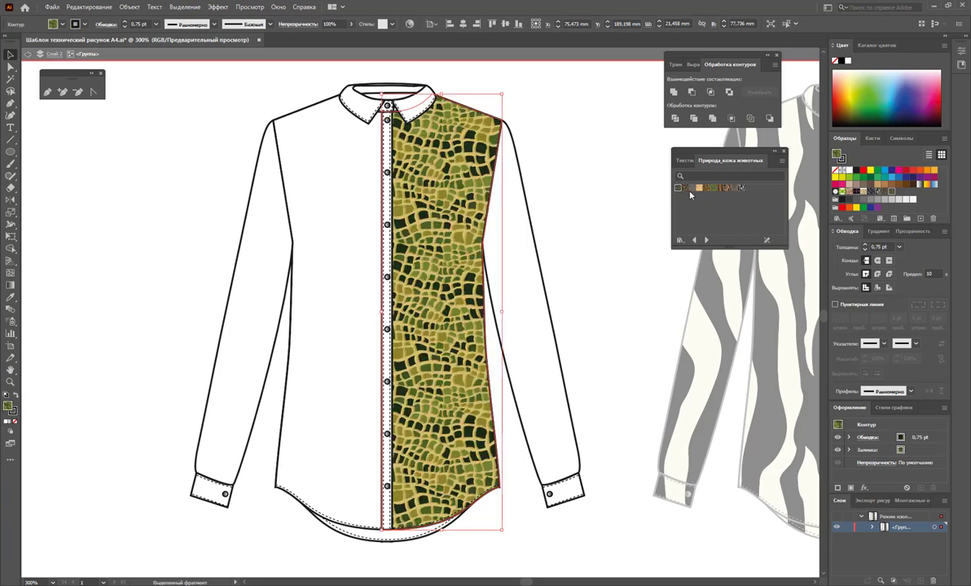
{"action": "left_click", "coordinate": [698, 191]}
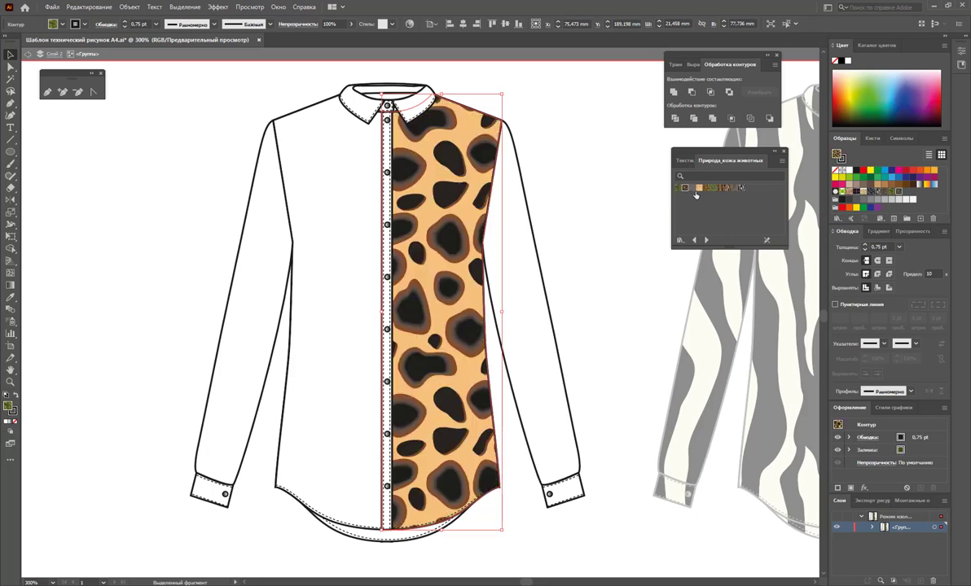
{"action": "left_click", "coordinate": [691, 189]}
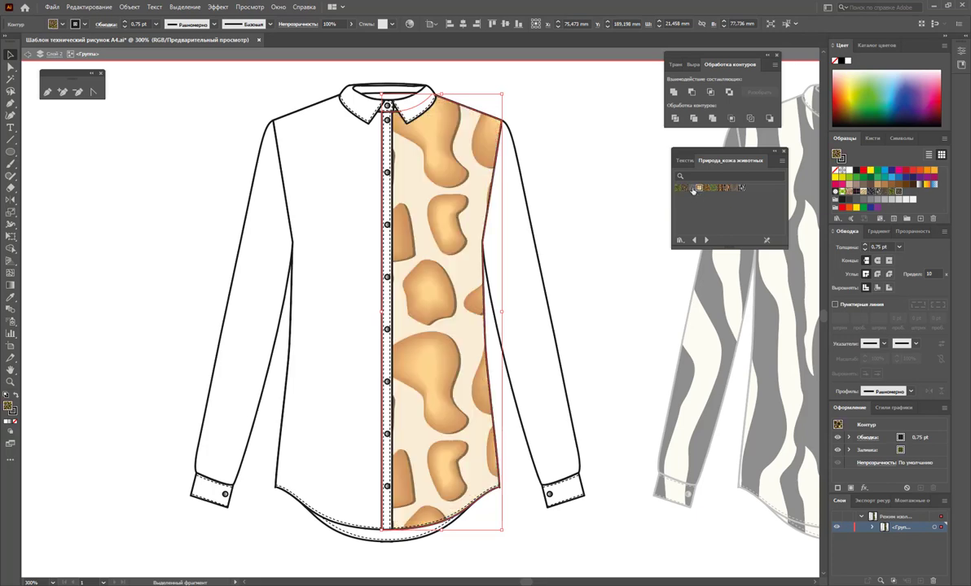
{"action": "left_click", "coordinate": [691, 189]}
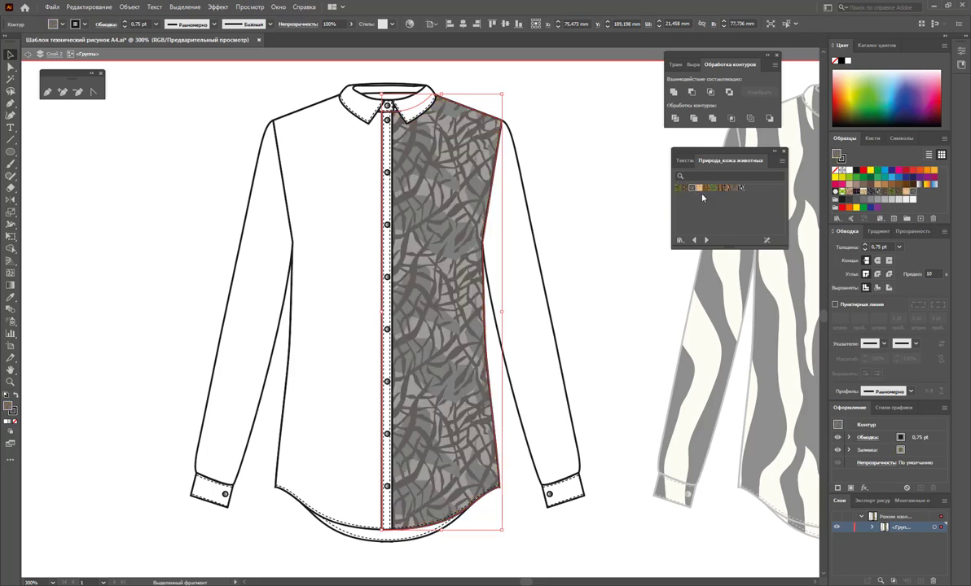
{"action": "left_click", "coordinate": [698, 189]}
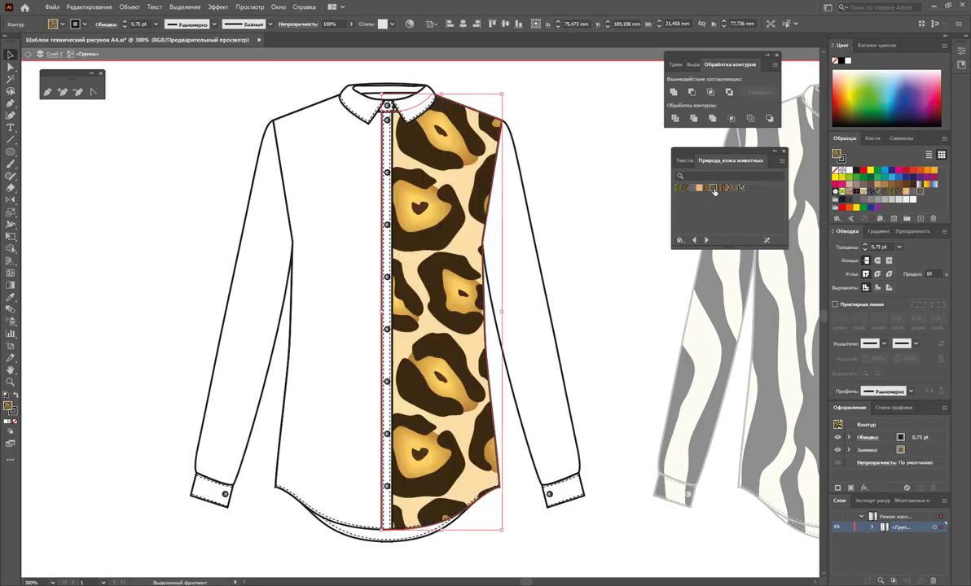
{"action": "left_click", "coordinate": [713, 188]}
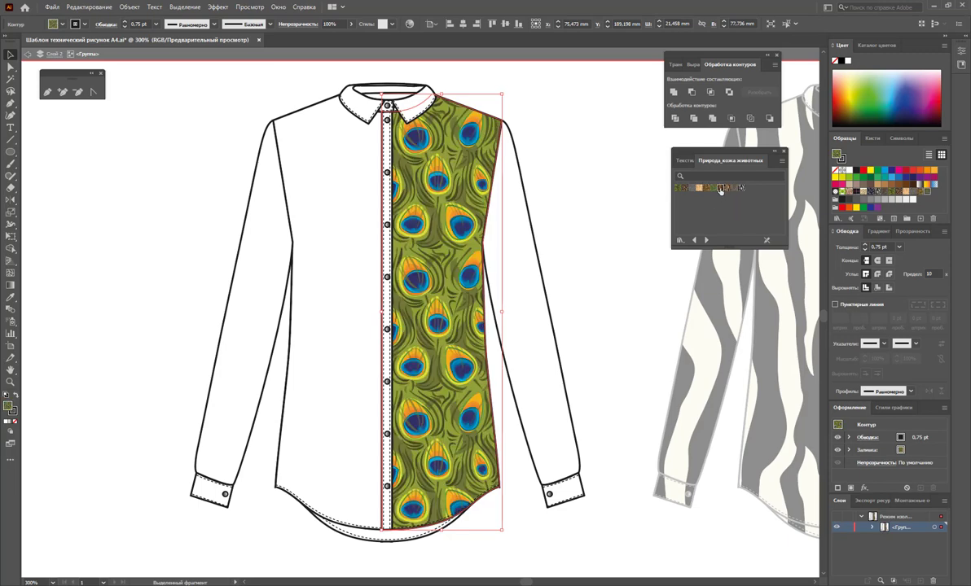
{"action": "left_click", "coordinate": [727, 189]}
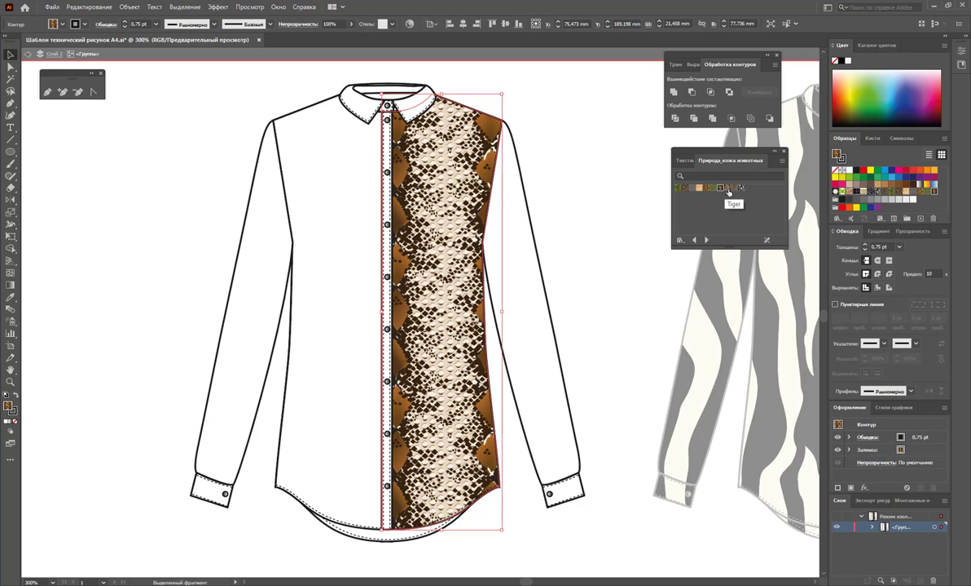
{"action": "left_click", "coordinate": [733, 189]}
{"action": "left_click", "coordinate": [736, 189]}
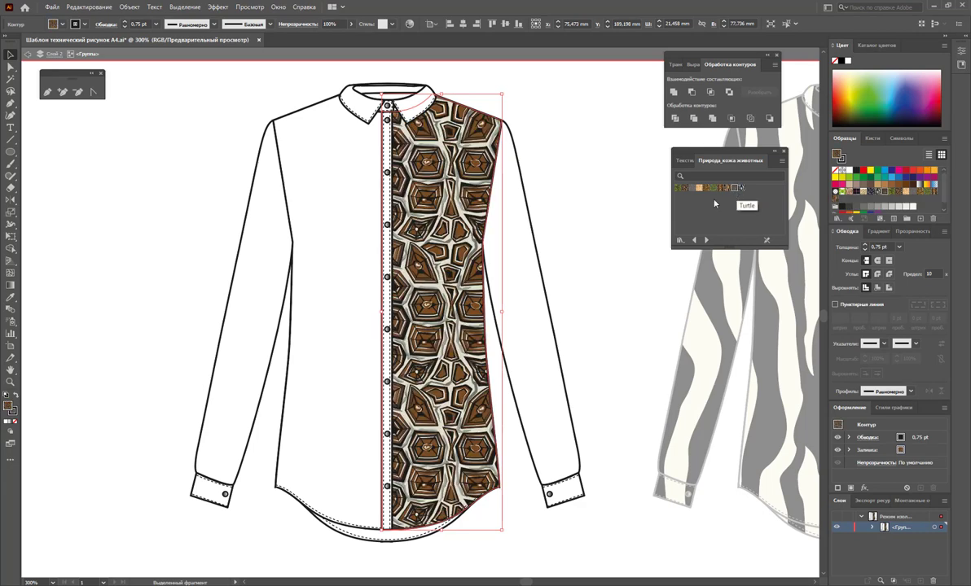
{"action": "left_click", "coordinate": [277, 6]}
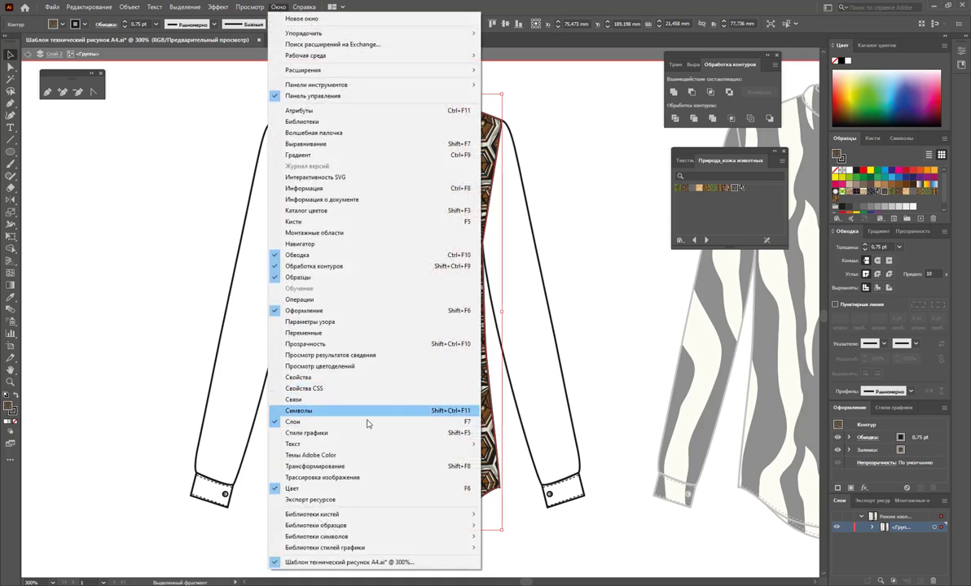
{"action": "mouse_move", "coordinate": [316, 526]}
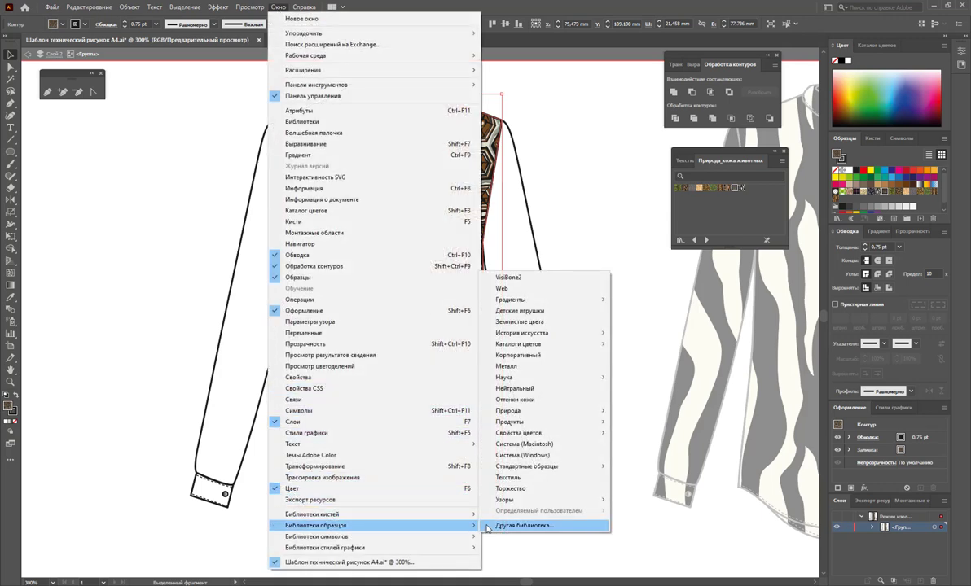
{"action": "mouse_move", "coordinate": [648, 500]}
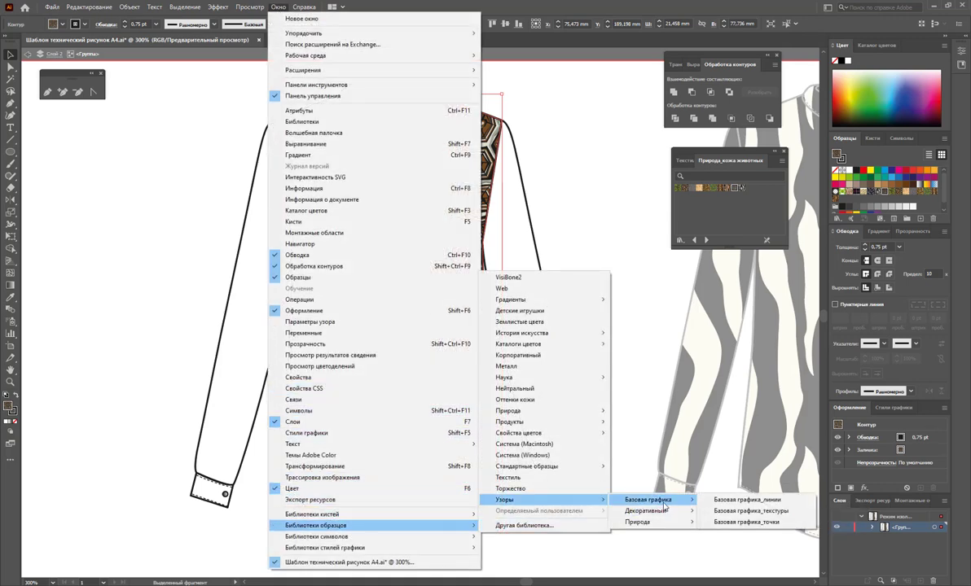
Load the Базовая графика_линии library and try line and grid fills on the right front panel.
{"action": "left_click", "coordinate": [736, 502]}
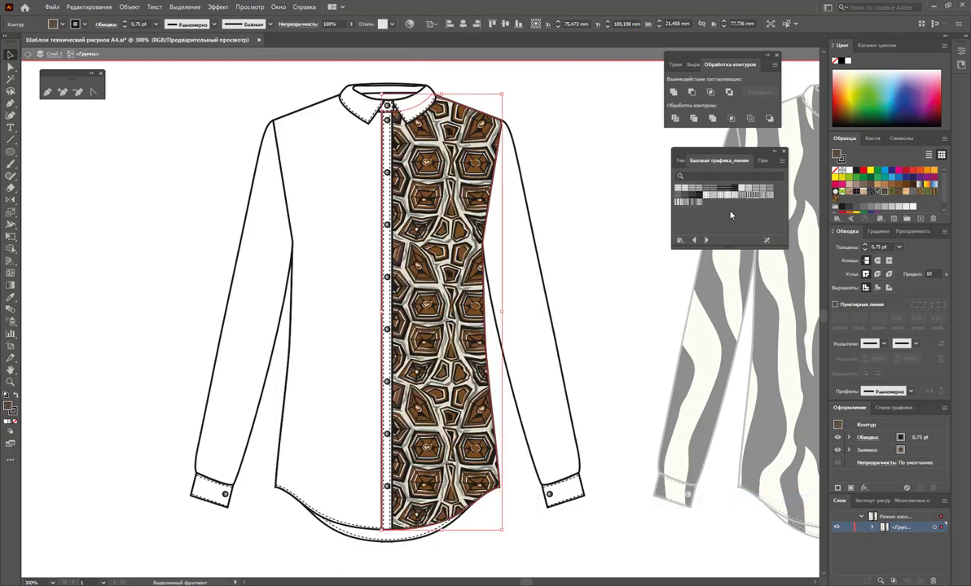
{"action": "left_click", "coordinate": [677, 190]}
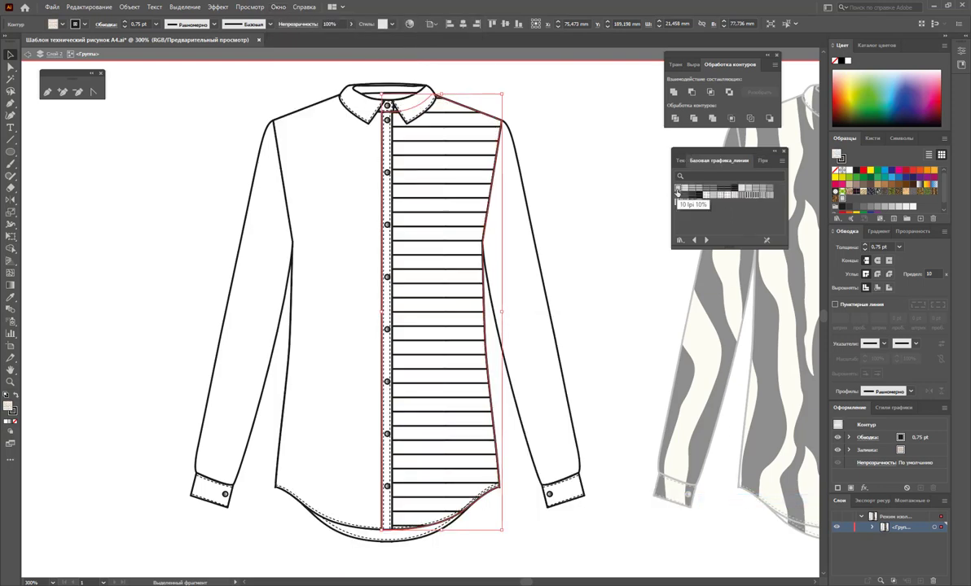
{"action": "left_click", "coordinate": [722, 197]}
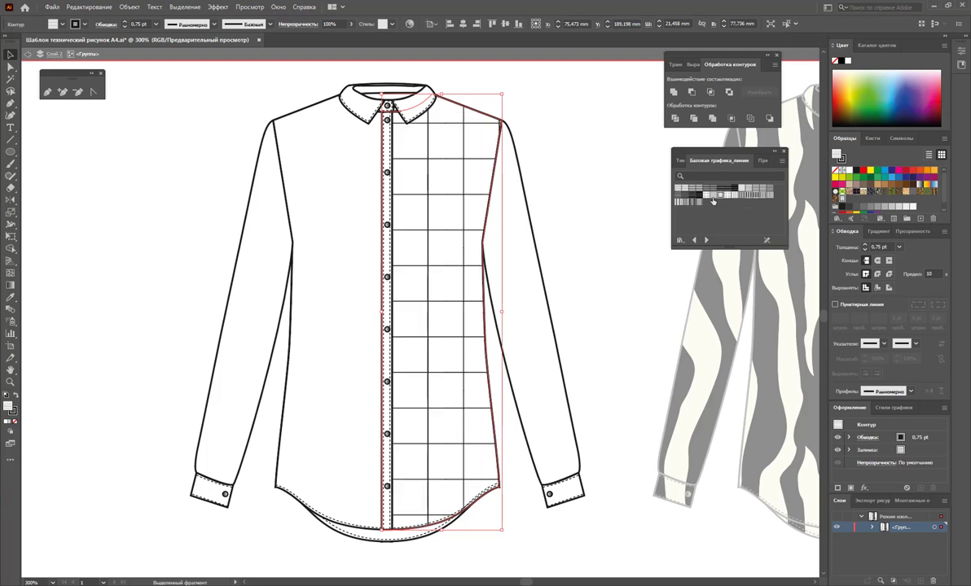
{"action": "left_click", "coordinate": [713, 200]}
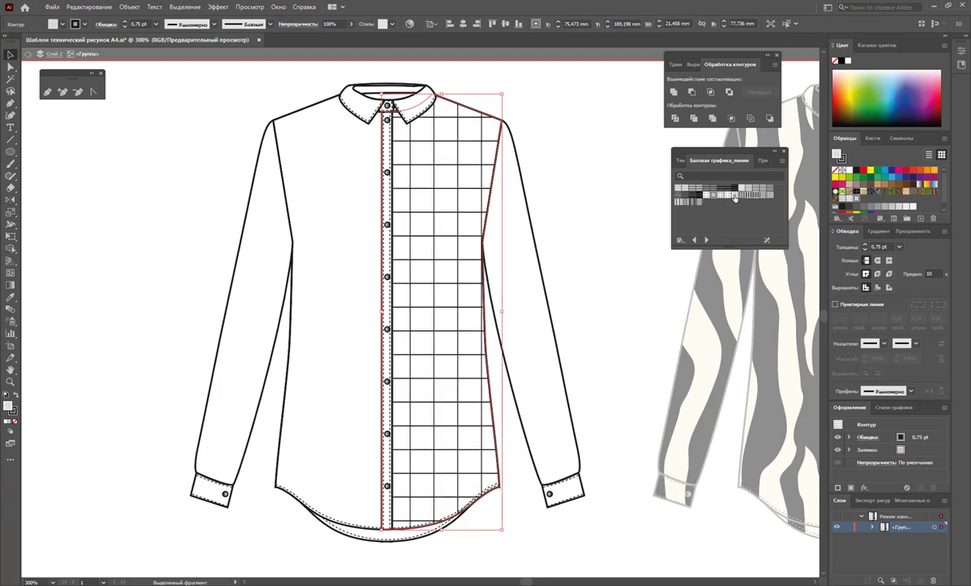
{"action": "left_click", "coordinate": [742, 198]}
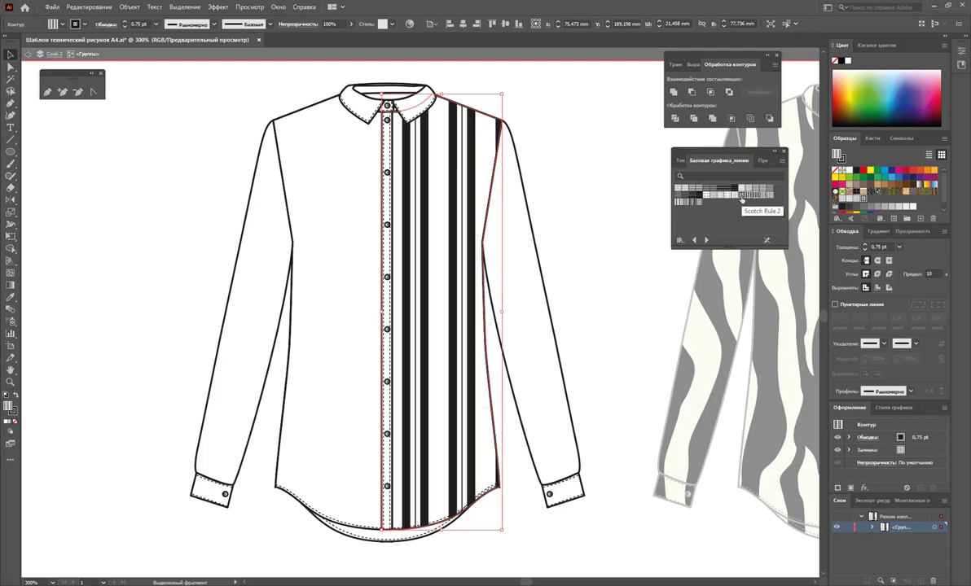
{"action": "left_click", "coordinate": [729, 193]}
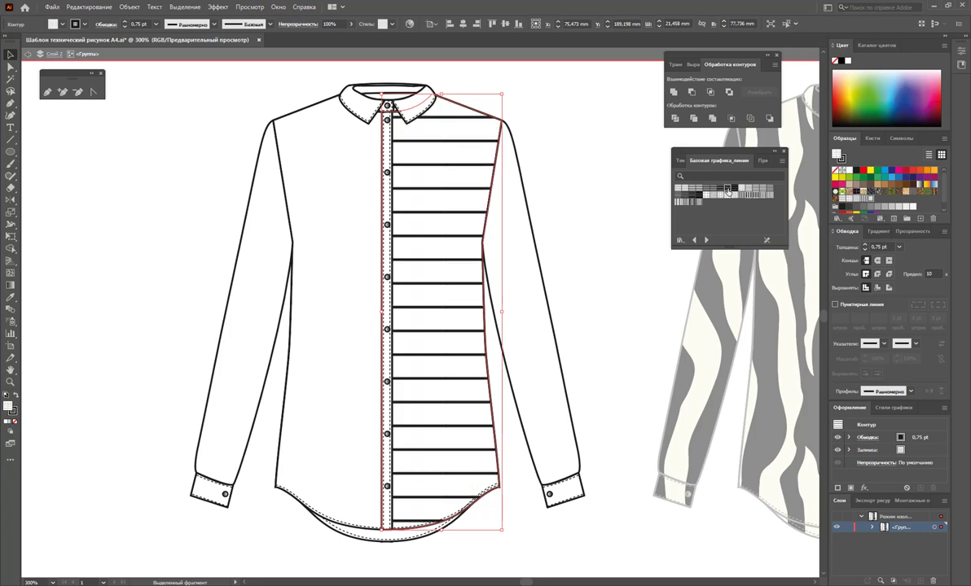
Try further stripe variations, then settle on a fine square grid for the panel.
{"action": "left_click", "coordinate": [706, 194]}
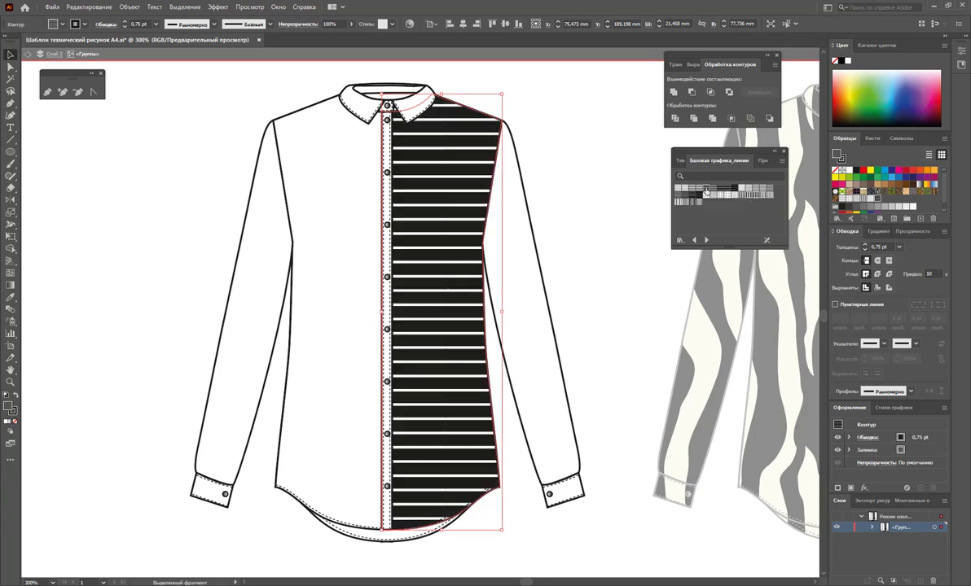
{"action": "left_click", "coordinate": [683, 201]}
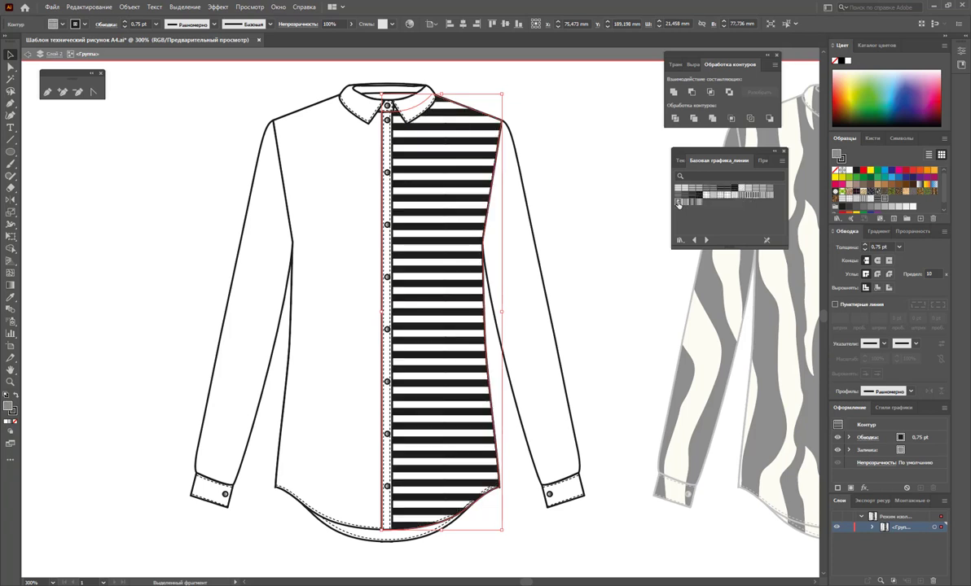
{"action": "left_click", "coordinate": [681, 203]}
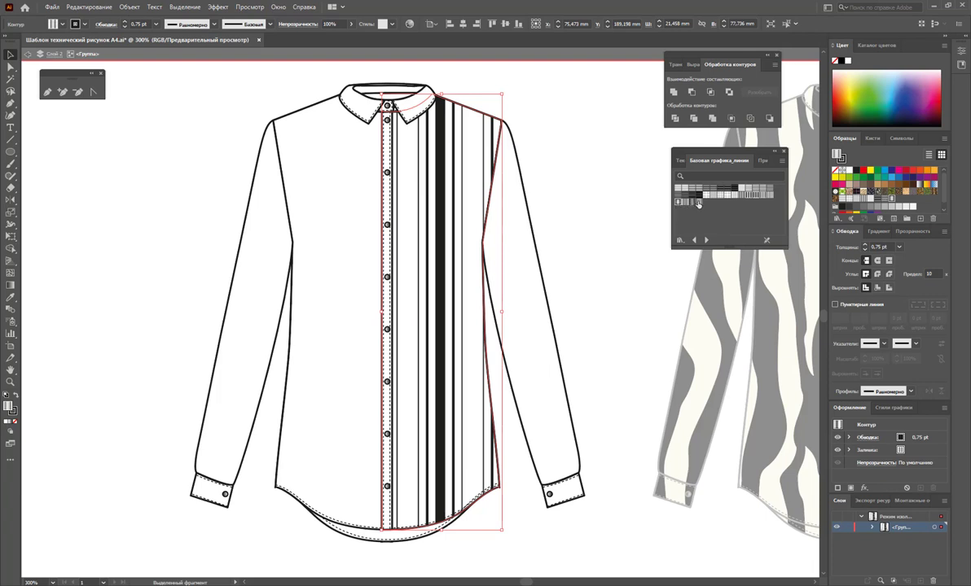
{"action": "left_click", "coordinate": [699, 202]}
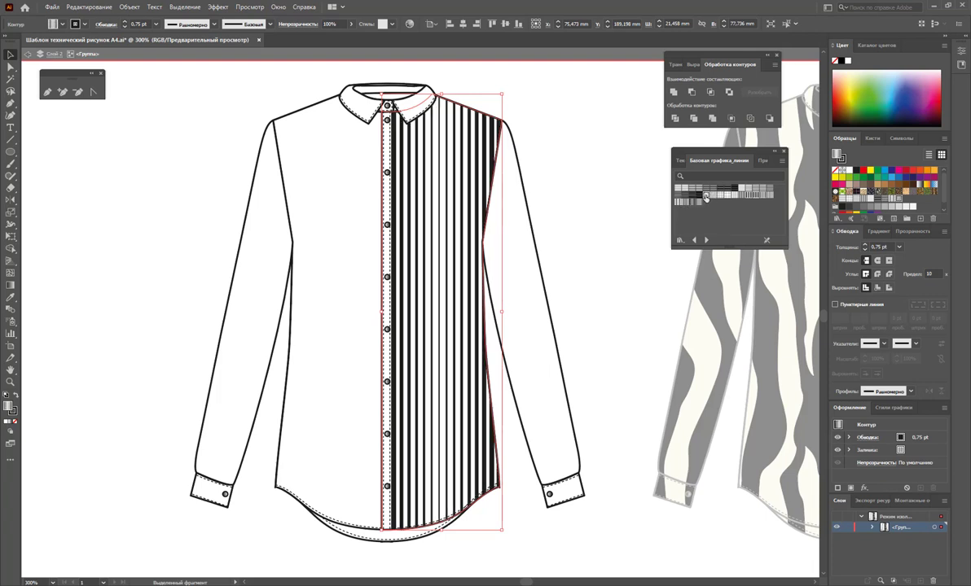
{"action": "left_click", "coordinate": [705, 198]}
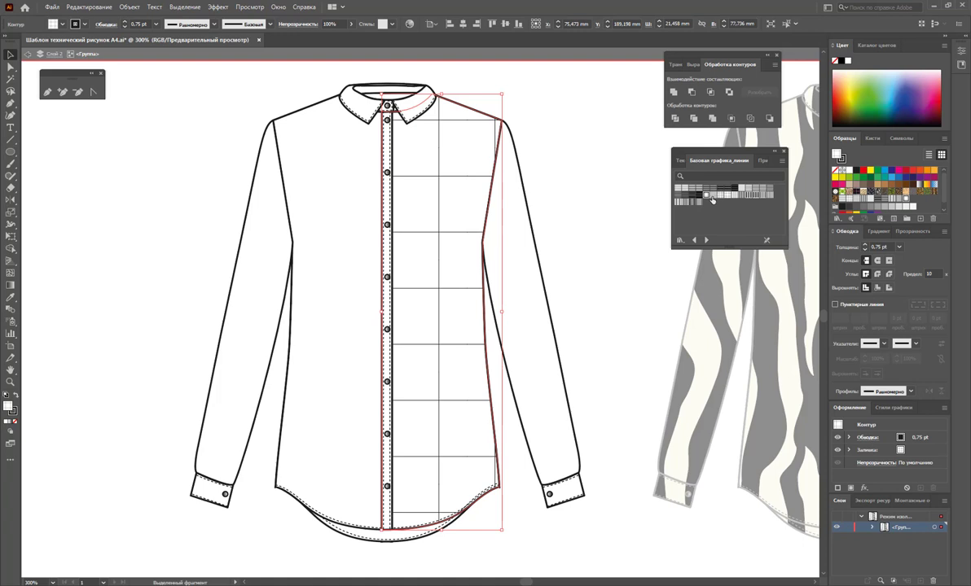
{"action": "left_click", "coordinate": [711, 197]}
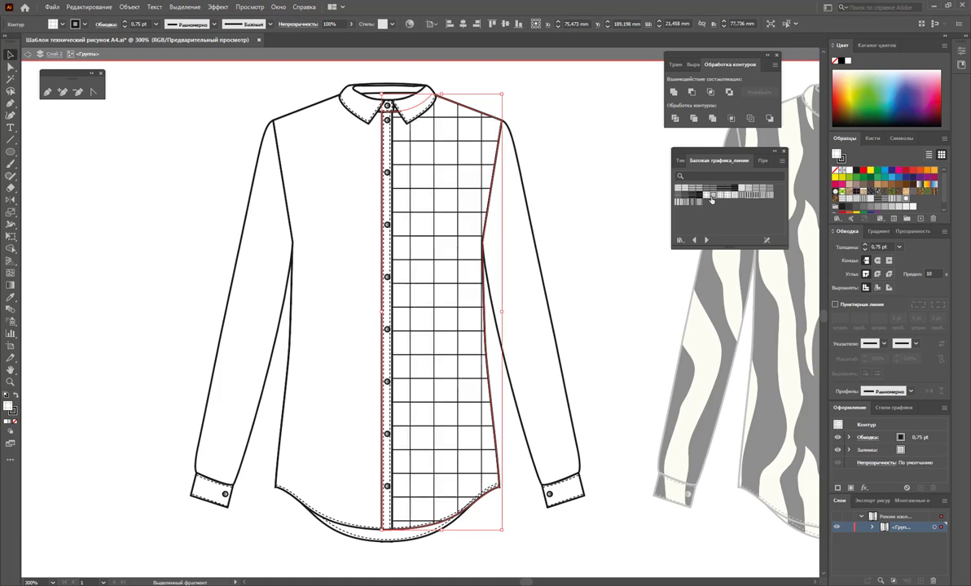
{"action": "left_click", "coordinate": [610, 207]}
Give both front panels and both sleeves the matching fine square-grid swatch.
{"action": "left_click", "coordinate": [525, 235]}
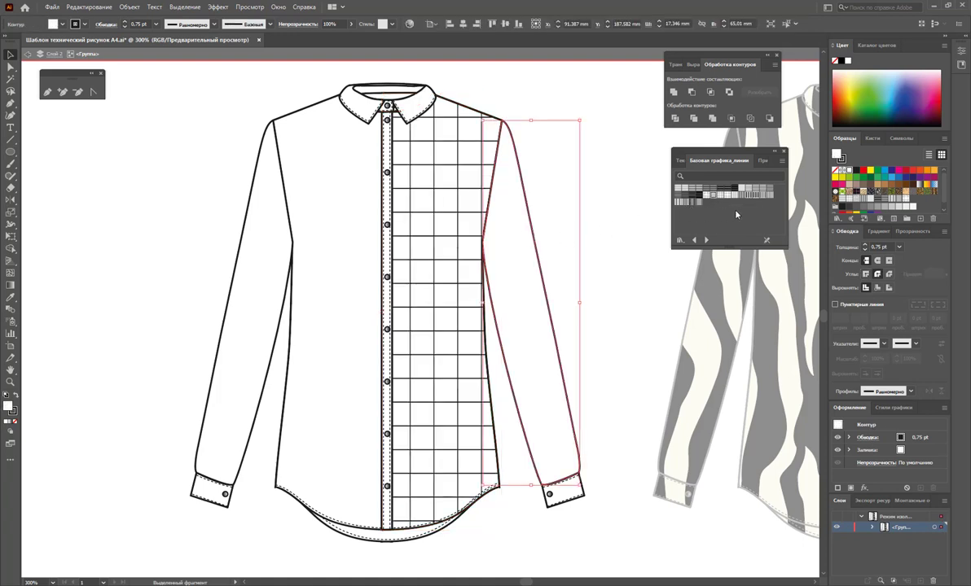
{"action": "left_click", "coordinate": [711, 196]}
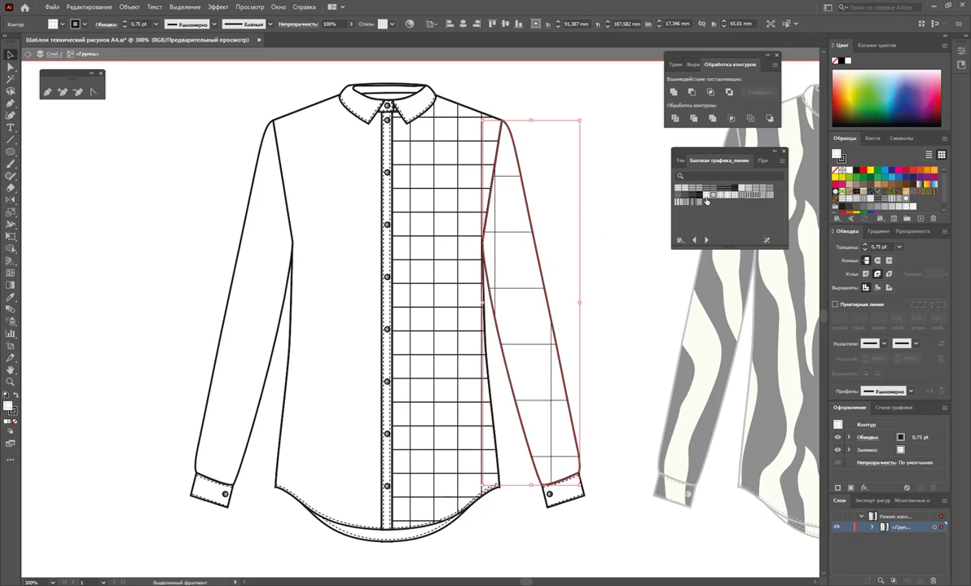
{"action": "left_click", "coordinate": [706, 196]}
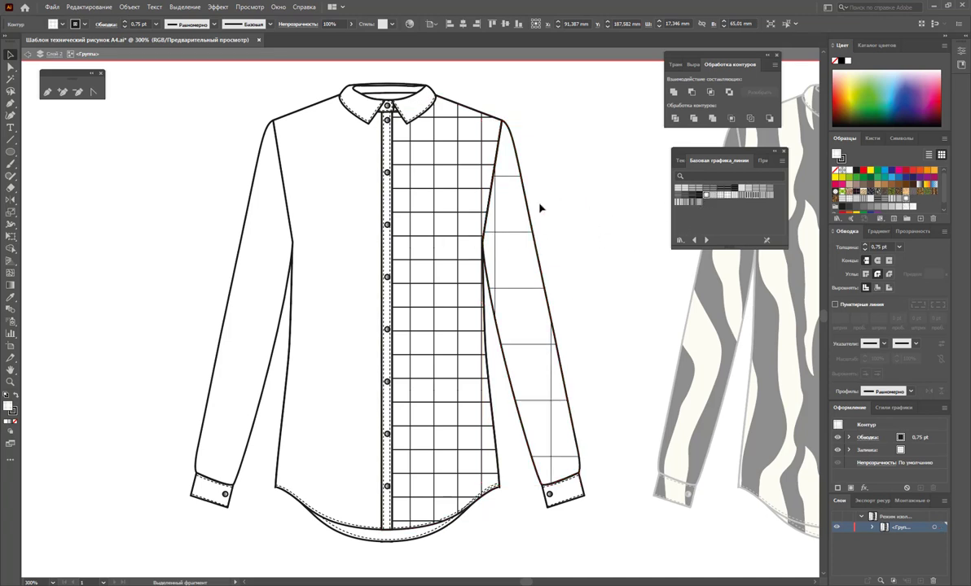
{"action": "left_click", "coordinate": [448, 183], "text": "shift"}
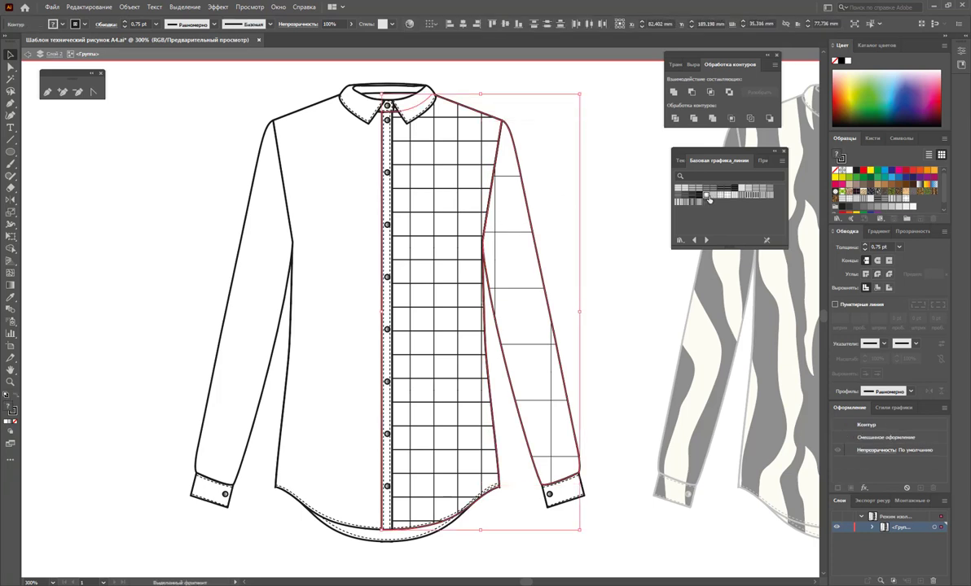
{"action": "left_click", "coordinate": [713, 196]}
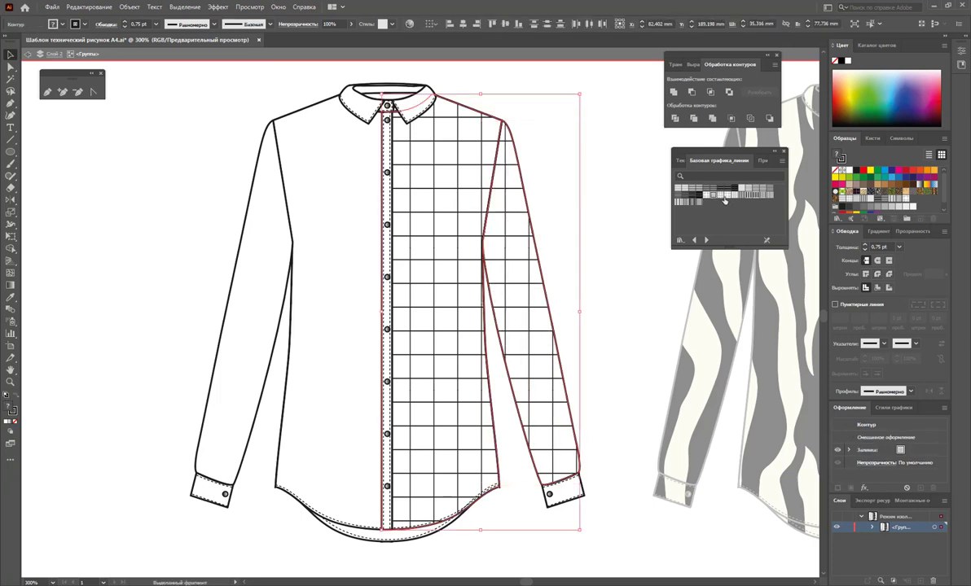
{"action": "left_click", "coordinate": [615, 192]}
{"action": "left_click", "coordinate": [342, 187]}
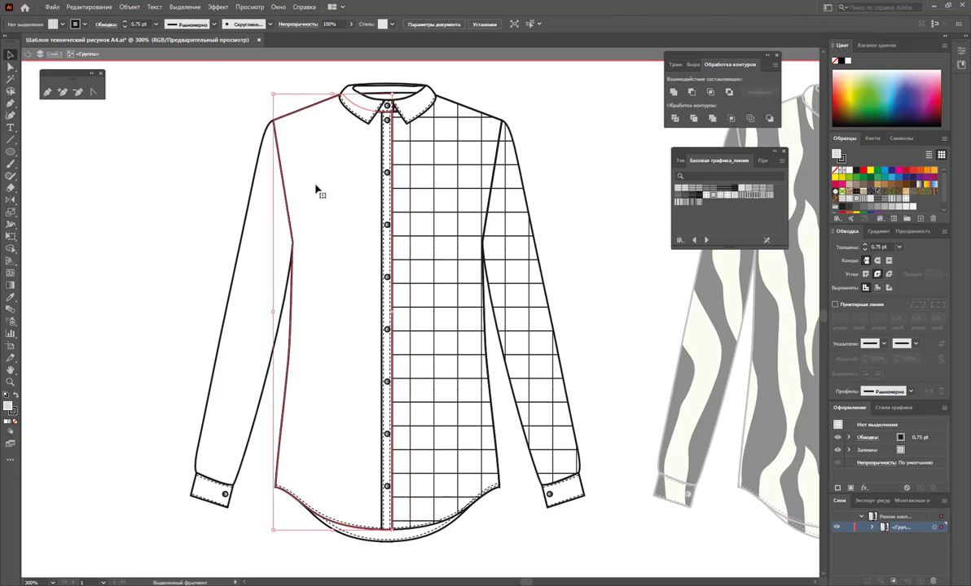
{"action": "left_click", "coordinate": [253, 225], "text": "shift"}
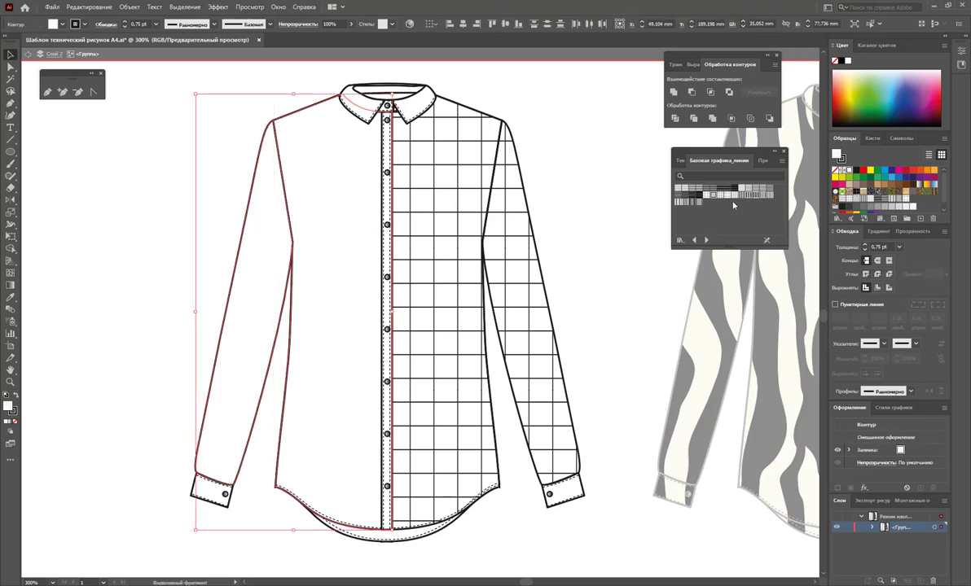
{"action": "left_click", "coordinate": [711, 198]}
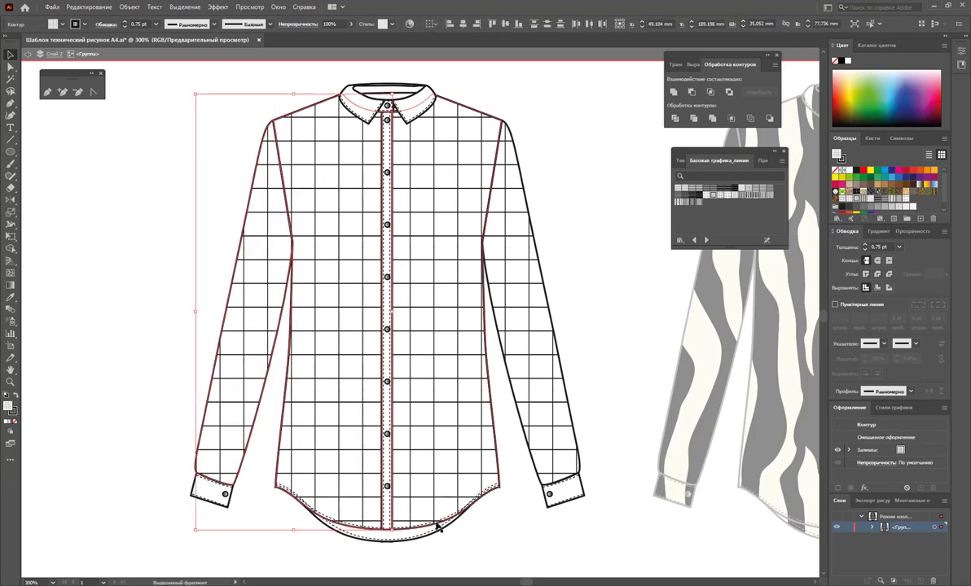
Drag the line swatch onto the collar, select both cuffs, then exit isolation mode.
{"action": "left_click", "coordinate": [409, 101]}
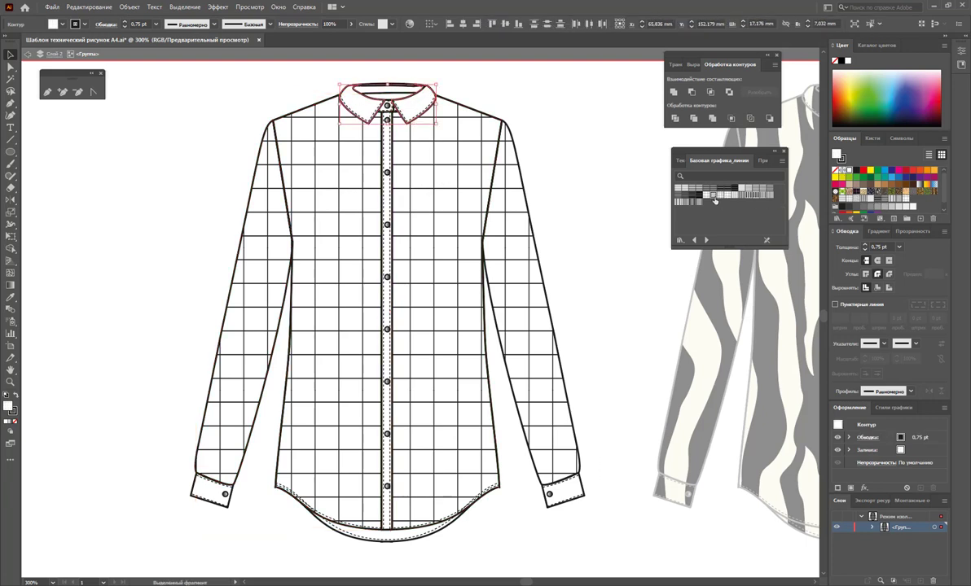
{"action": "left_click_drag", "start_coordinate": [715, 198], "coordinate": [399, 118]}
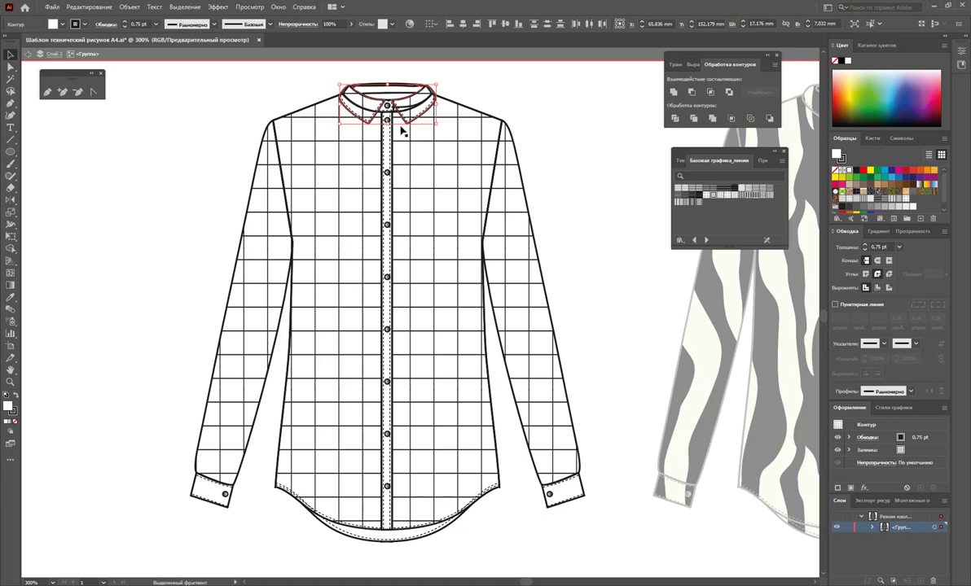
{"action": "left_click", "coordinate": [569, 119]}
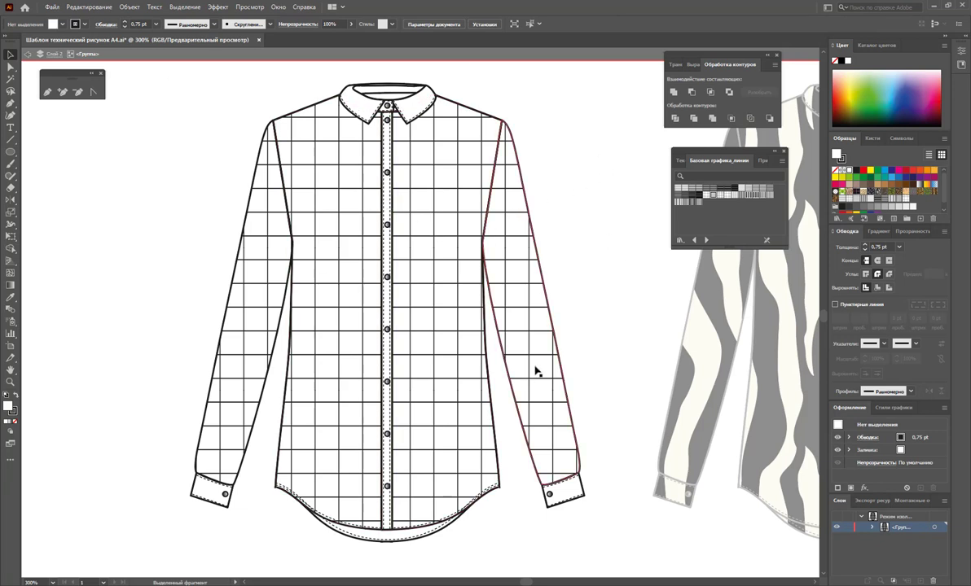
{"action": "left_click", "coordinate": [575, 497]}
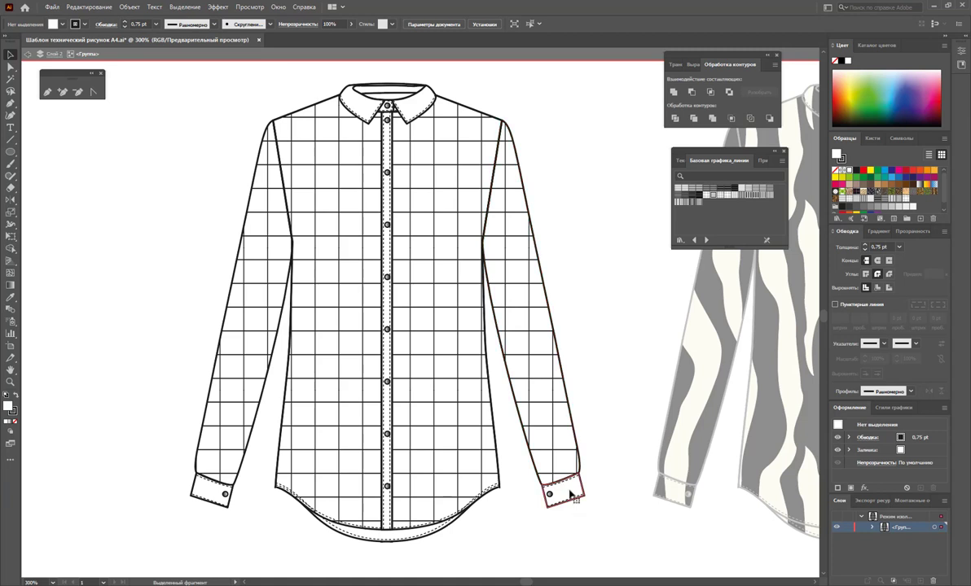
{"action": "left_click", "coordinate": [212, 494], "text": "shift"}
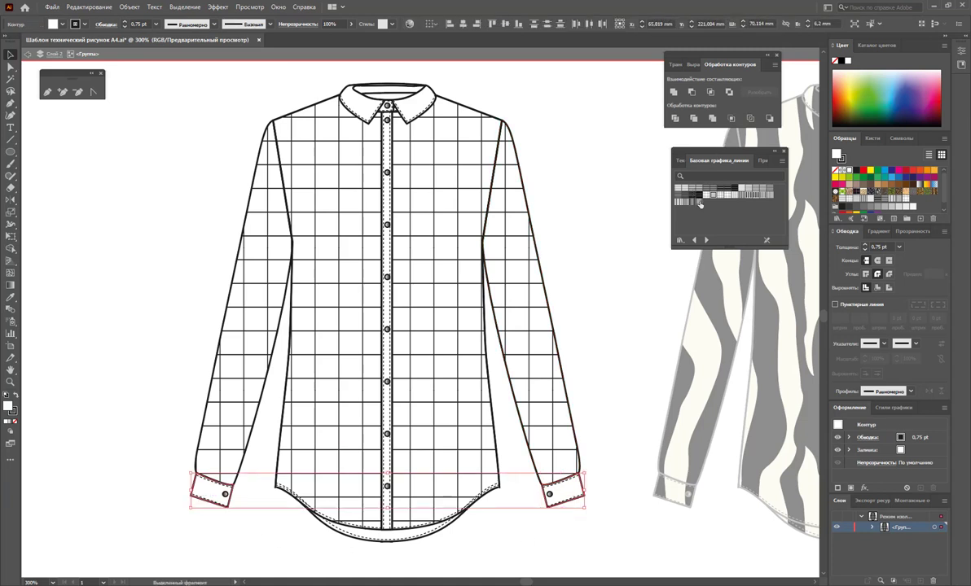
{"action": "double_click", "coordinate": [631, 277]}
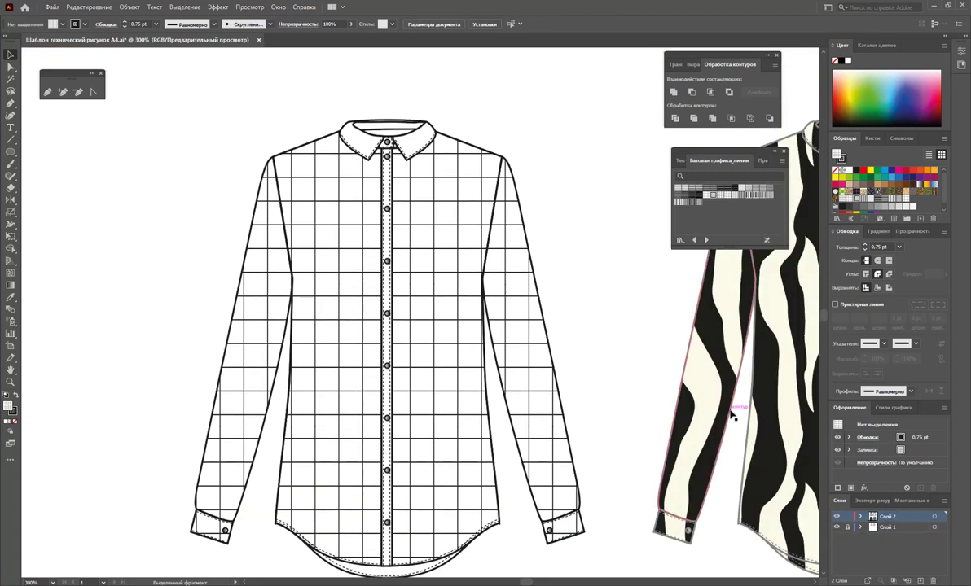
{"action": "key", "text": "z"}
{"action": "left_click", "coordinate": [505, 336], "text": "alt"}
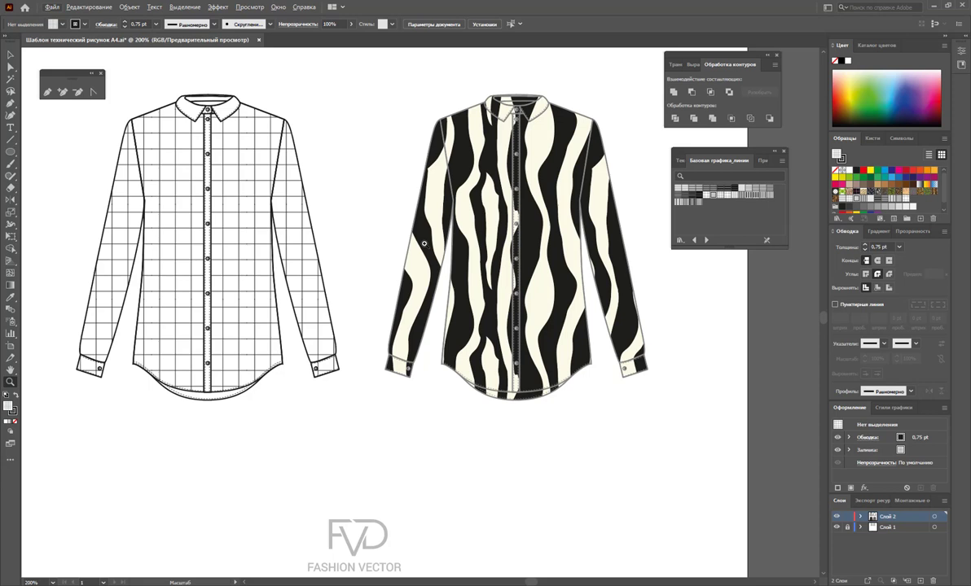
{"action": "left_click", "coordinate": [10, 151]}
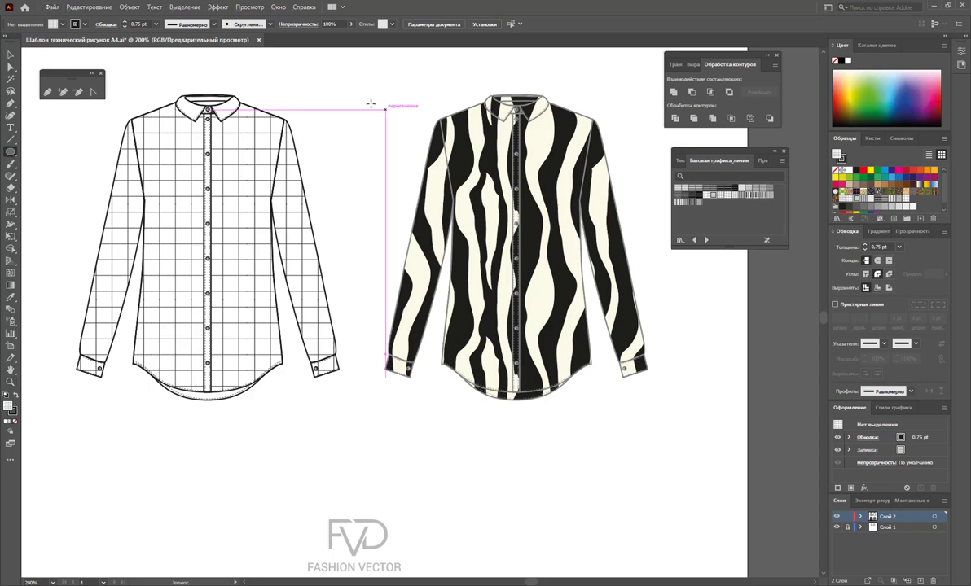
{"action": "left_click_drag", "start_coordinate": [292, 89], "coordinate": [499, 311]}
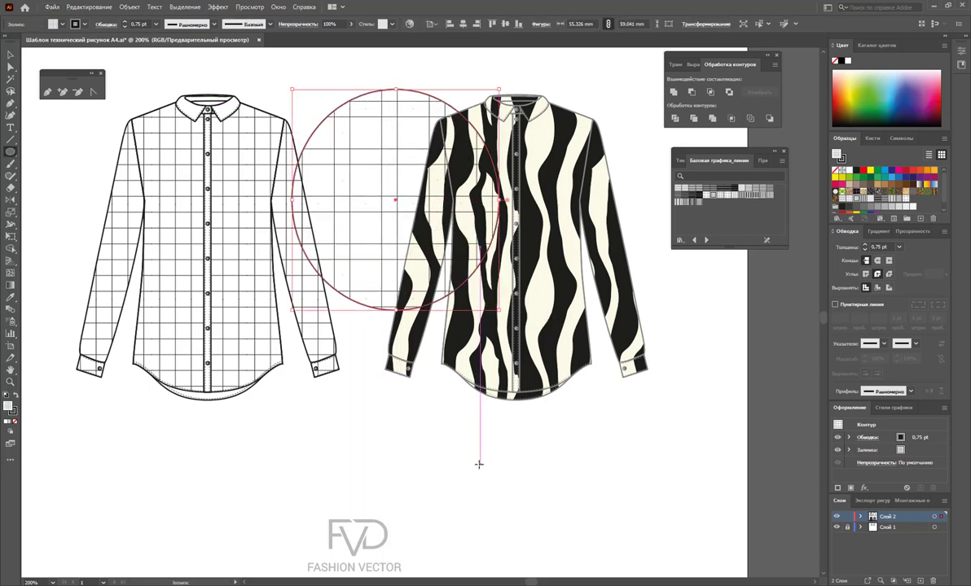
{"action": "key", "text": "v"}
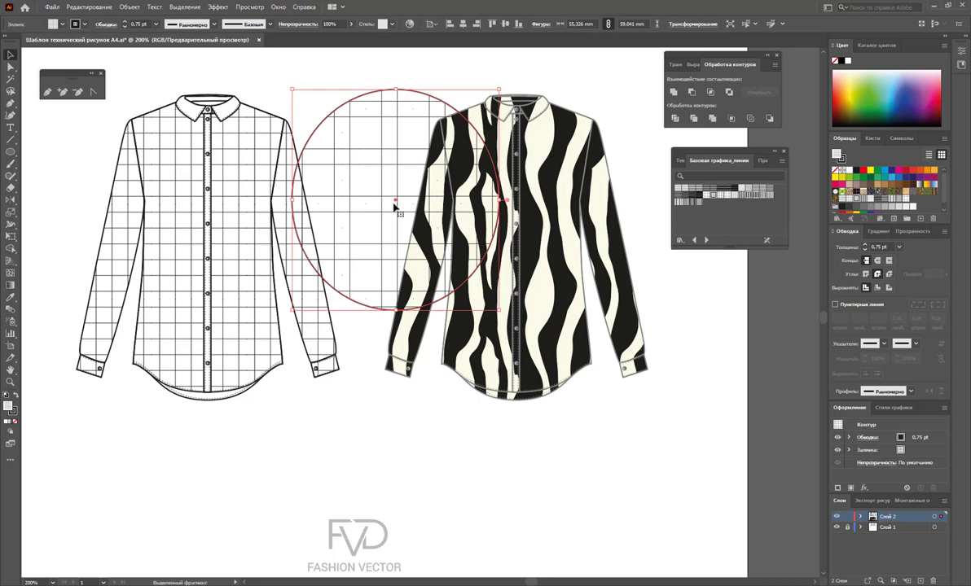
{"action": "mouse_move", "coordinate": [395, 211]}
{"action": "left_mouse_down"}
{"action": "mouse_move", "coordinate": [600, 425]}
{"action": "mouse_move", "coordinate": [140, 353]}
{"action": "mouse_move", "coordinate": [507, 367]}
{"action": "left_mouse_up"}
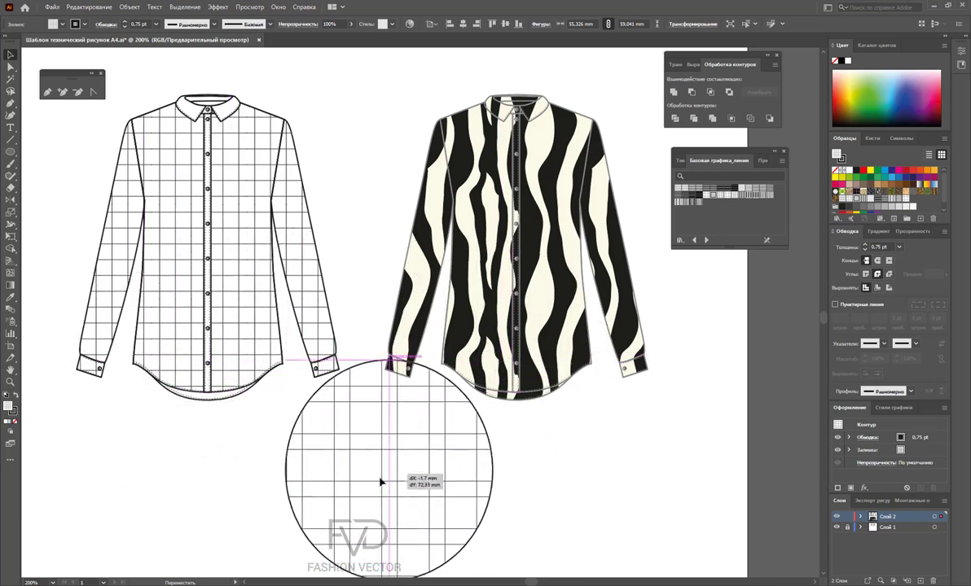
{"action": "left_click_drag", "start_coordinate": [509, 367], "coordinate": [407, 246]}
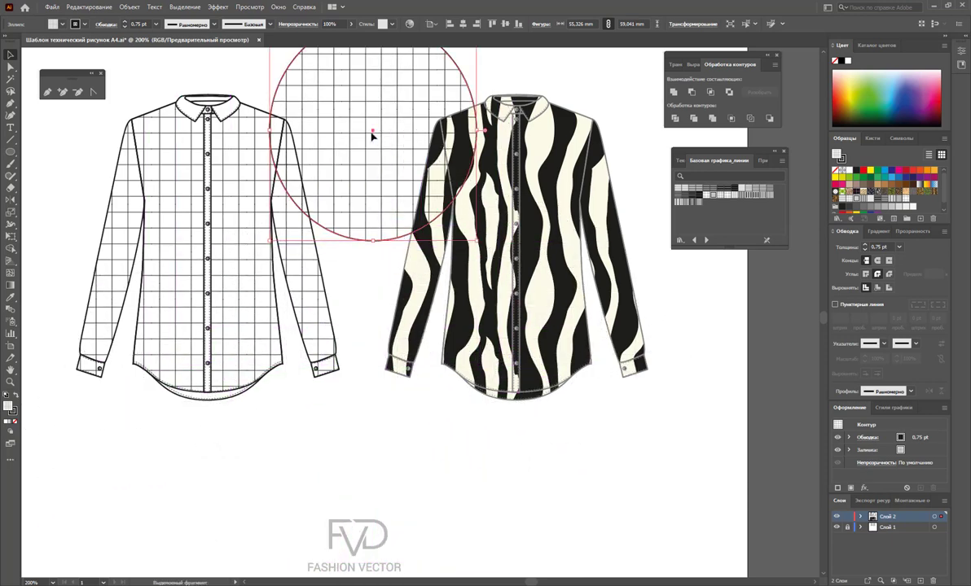
{"action": "mouse_move", "coordinate": [420, 172]}
{"action": "left_mouse_down"}
{"action": "mouse_move", "coordinate": [399, 200]}
{"action": "mouse_move", "coordinate": [673, 506]}
{"action": "left_mouse_up"}
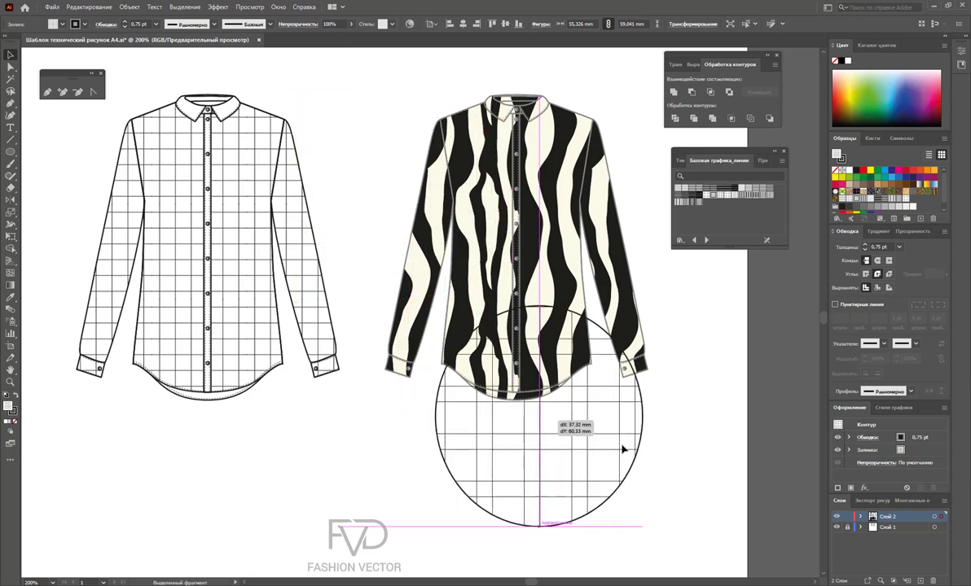
{"action": "key", "text": "Delete"}
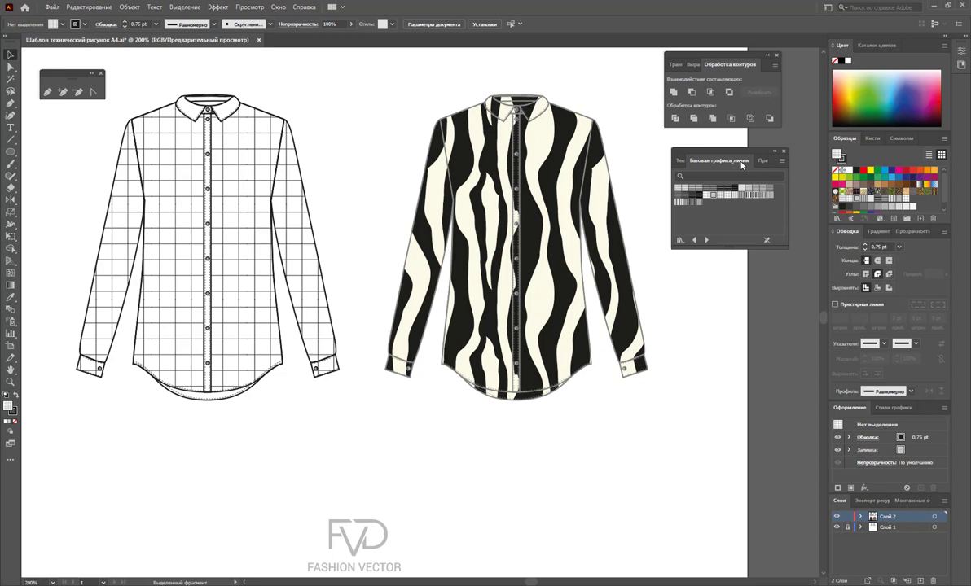
Fit the whole A4 sheet with all four shirts and the logo in view, then open the Windows Start menu.
{"action": "key", "text": "z"}
{"action": "left_click", "coordinate": [451, 269], "text": "alt"}
{"action": "left_click", "coordinate": [368, 269], "text": "alt"}
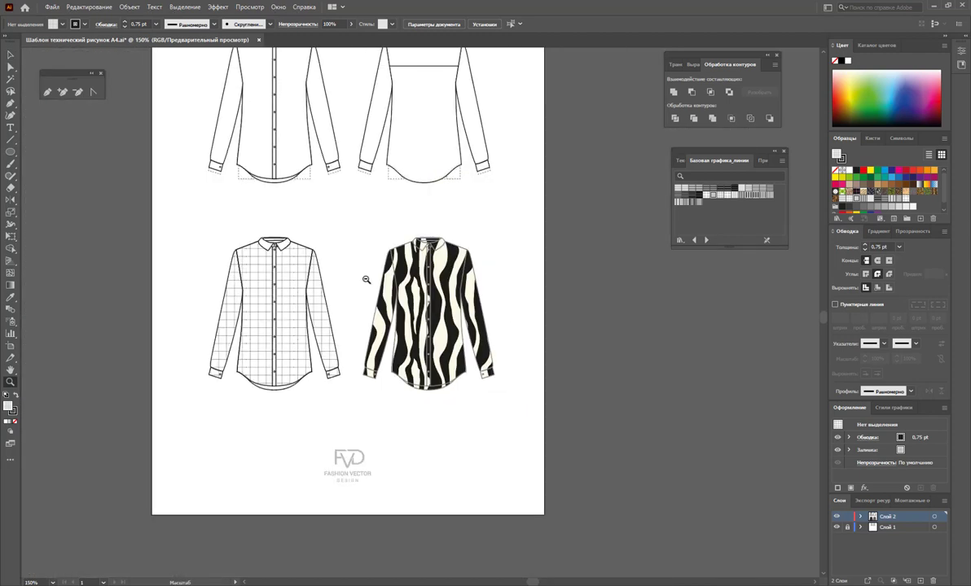
{"action": "left_click", "coordinate": [374, 266], "text": "alt"}
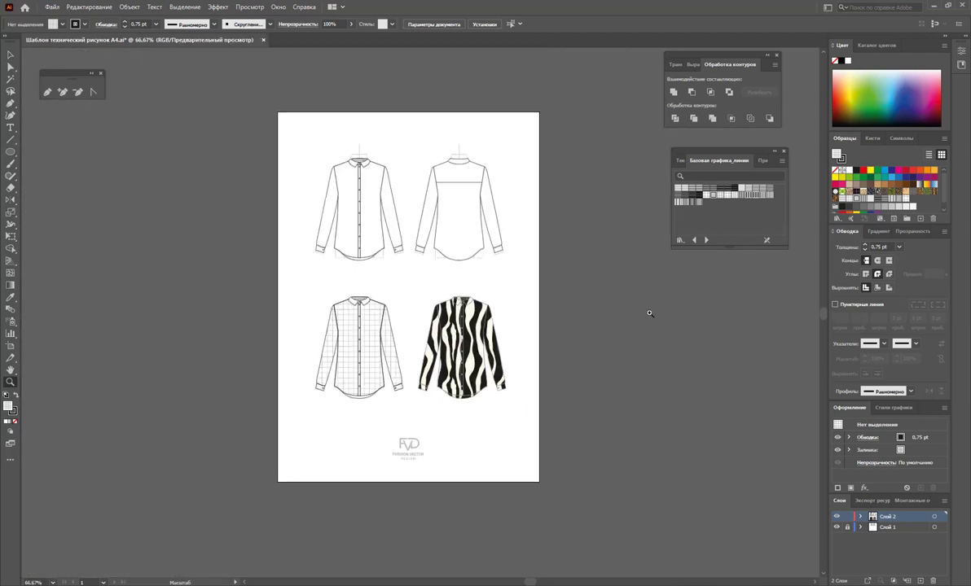
{"action": "key", "text": "ctrl+0"}
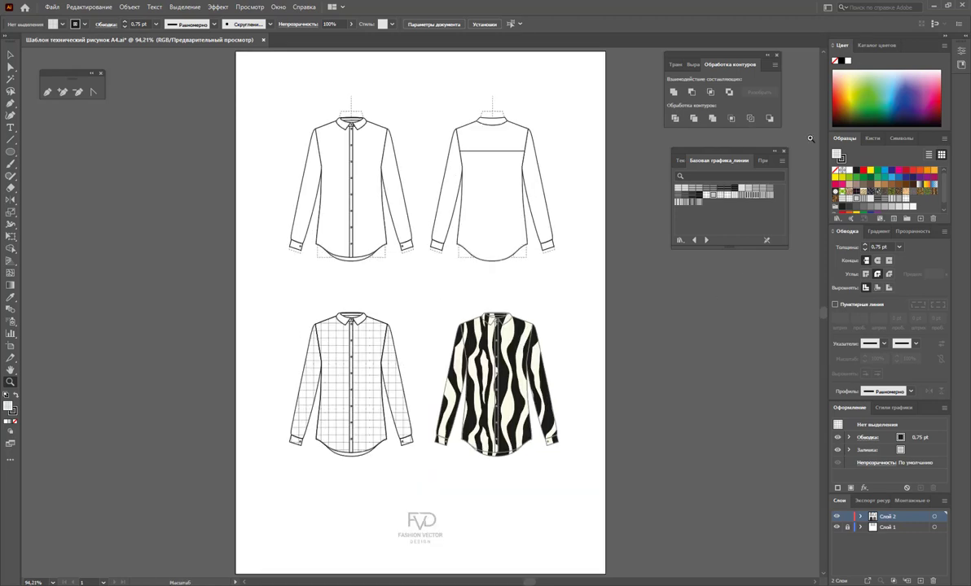
{"action": "left_click", "coordinate": [10, 55]}
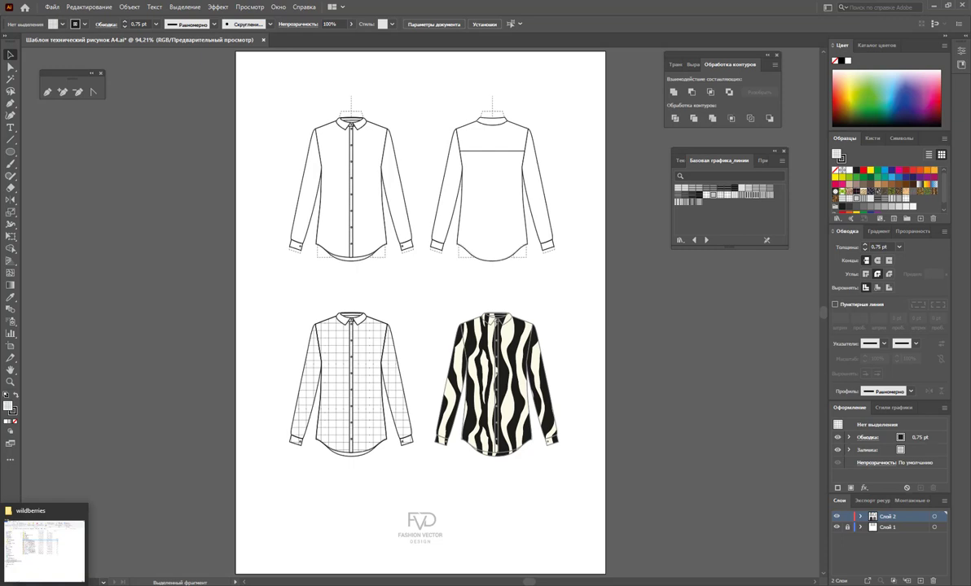
{"action": "left_click", "coordinate": [12, 582]}
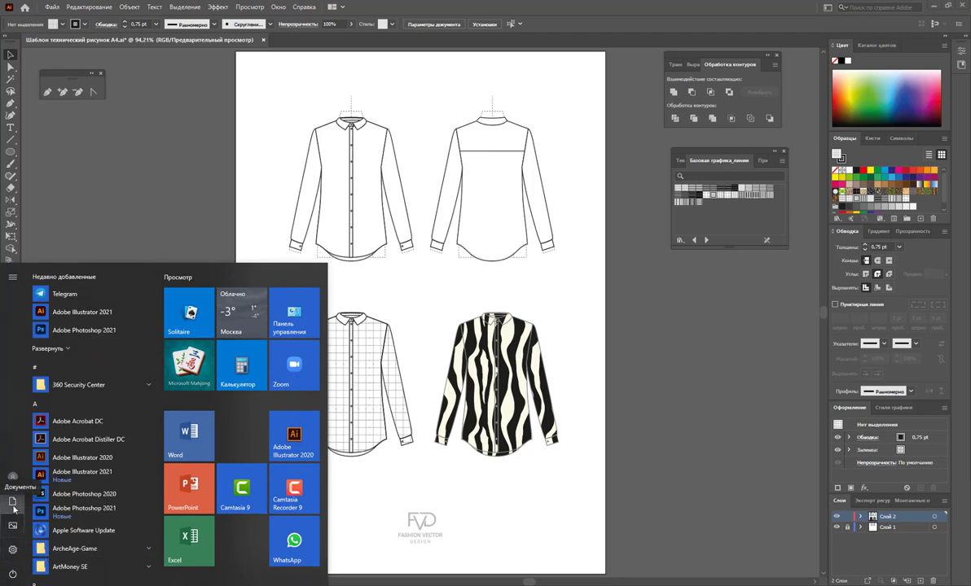
{"action": "mouse_move", "coordinate": [13, 502]}
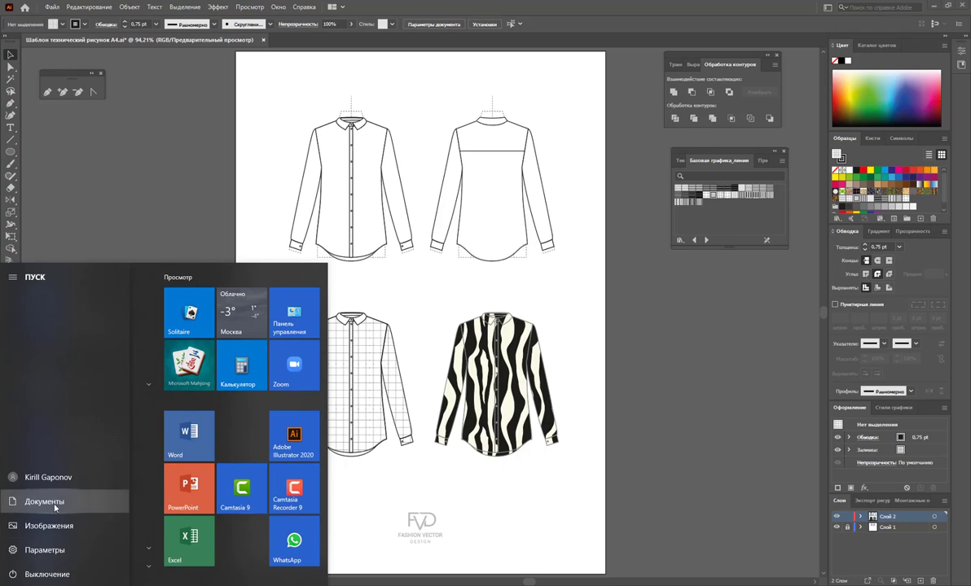
{"action": "left_click", "coordinate": [59, 507]}
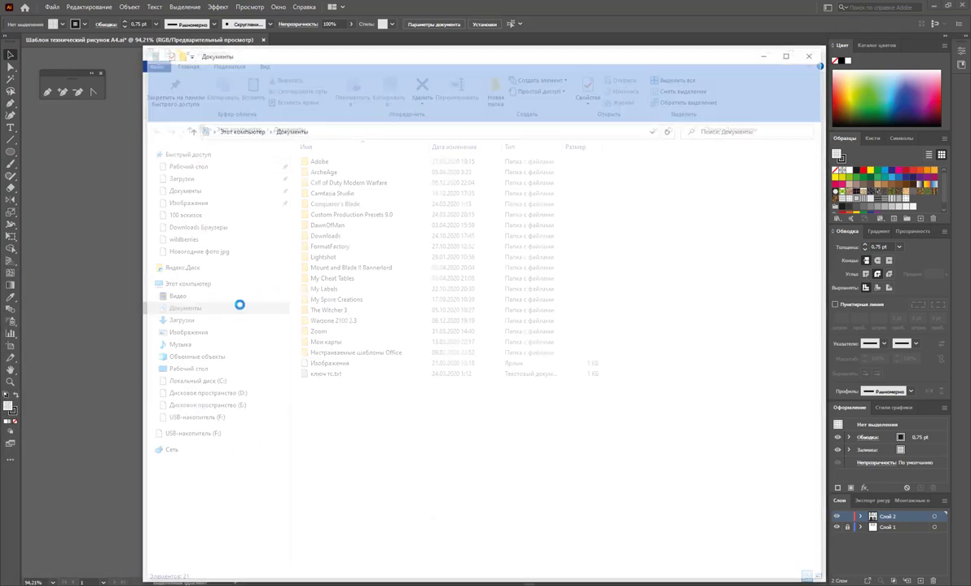
{"action": "left_click", "coordinate": [213, 434]}
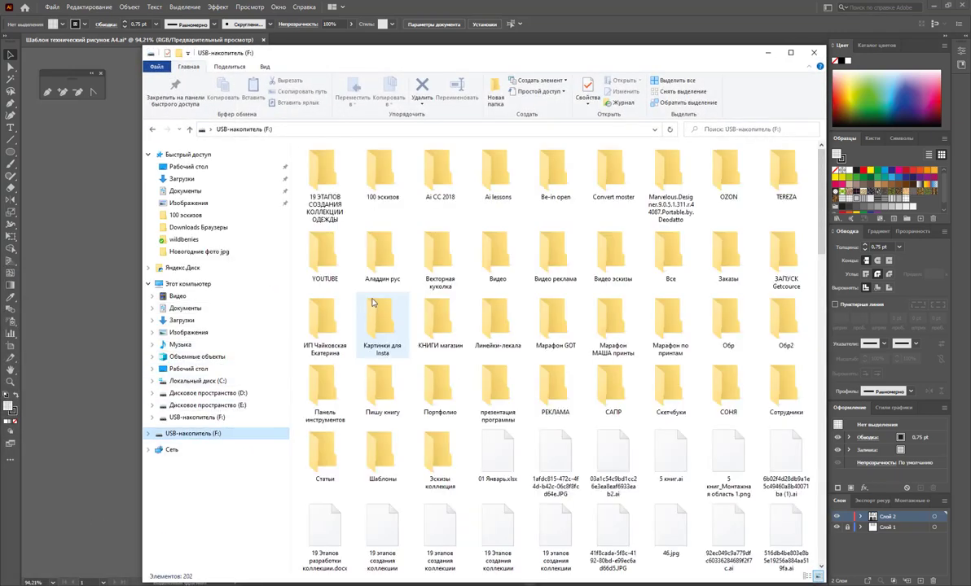
{"action": "left_click", "coordinate": [375, 181]}
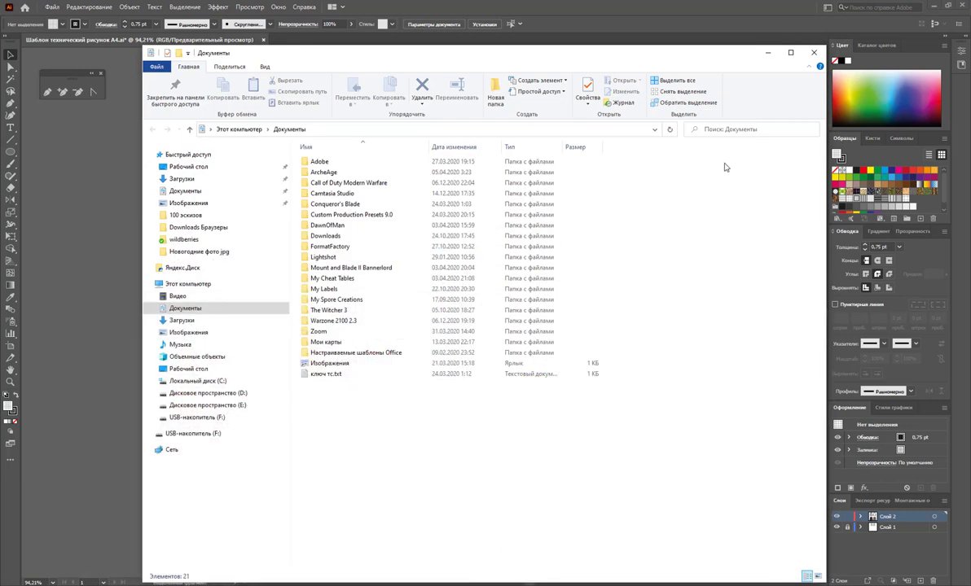
{"action": "left_click", "coordinate": [813, 52]}
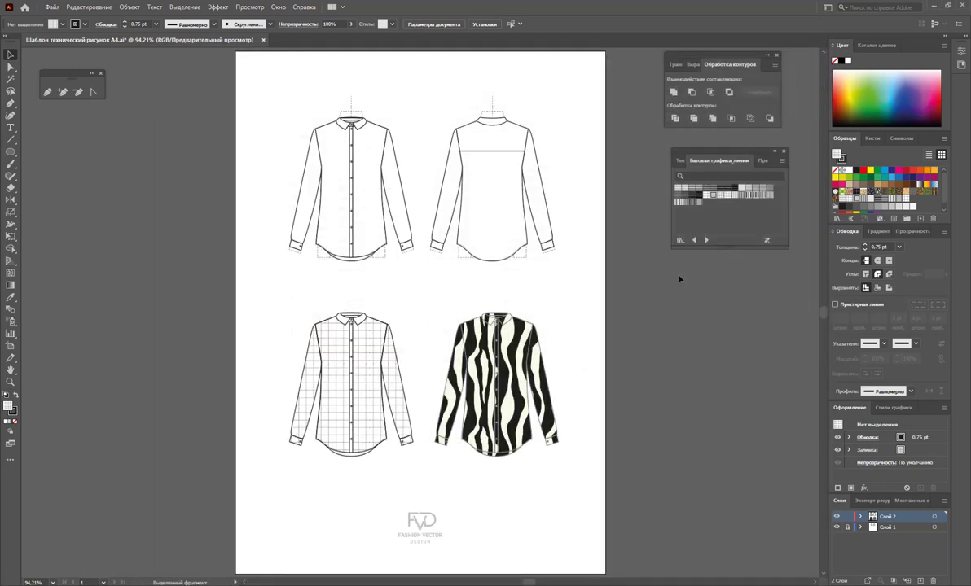